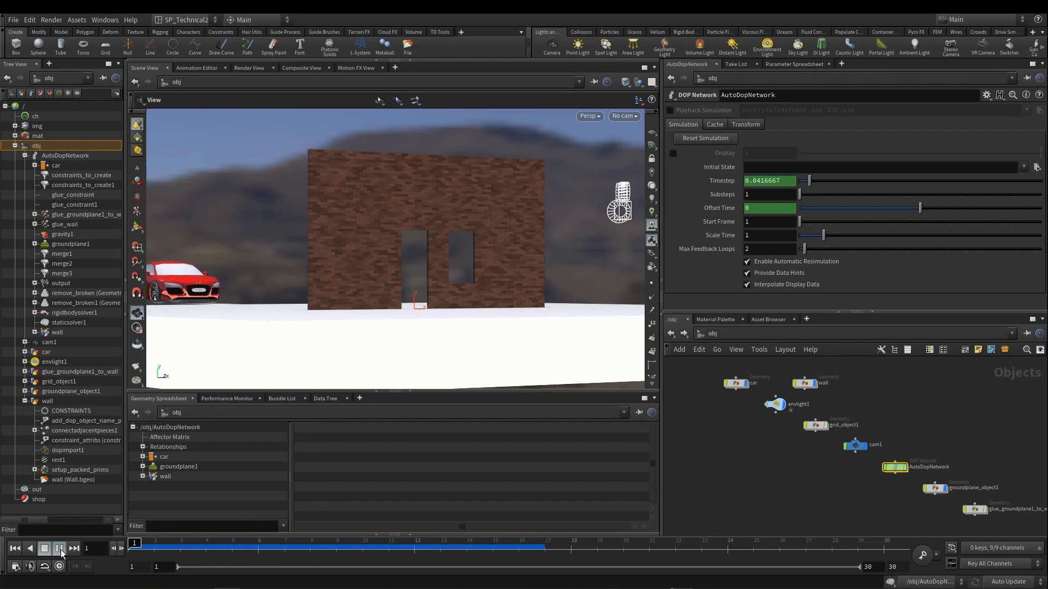
- Play through the car-and-wall simulation, return to frame 1, and examine the intact brick wall
left_click(59, 549)
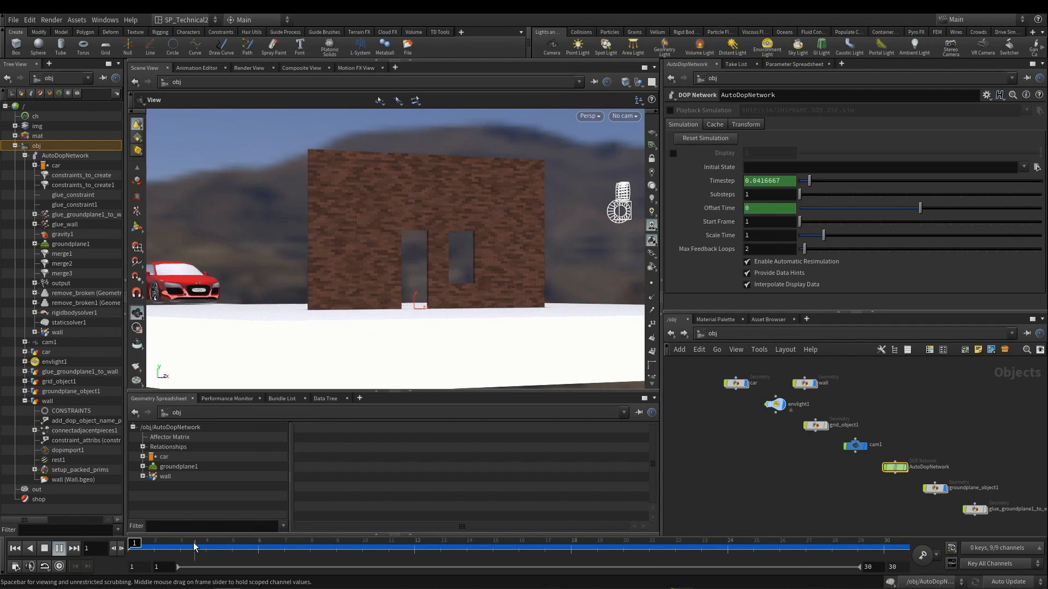
left_click_drag(206, 547, 129, 551)
scroll(437, 222, "up", 2)
middle_click_drag(432, 225, 429, 227)
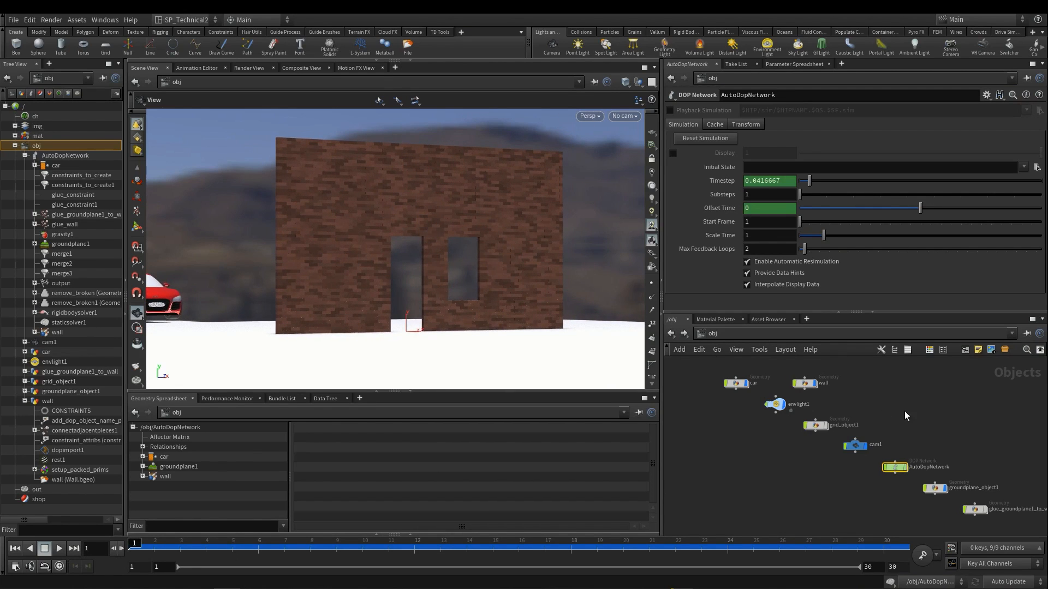
- Enter the AutoDopNetwork and enlarge the network editor so that its whole node graph can be seen
middle_click_drag(929, 418, 895, 402)
scroll(895, 403, "up", 1)
scroll(894, 403, "down", 1)
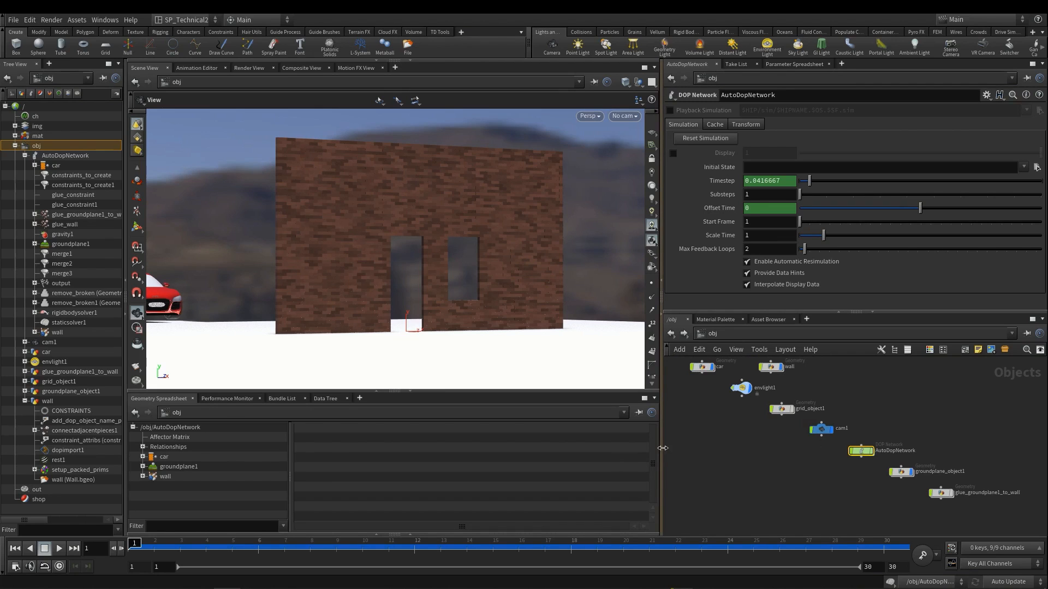
left_click_drag(662, 453, 624, 453)
scroll(431, 292, "up", 1)
middle_click_drag(415, 280, 374, 225)
scroll(862, 472, "up", 1)
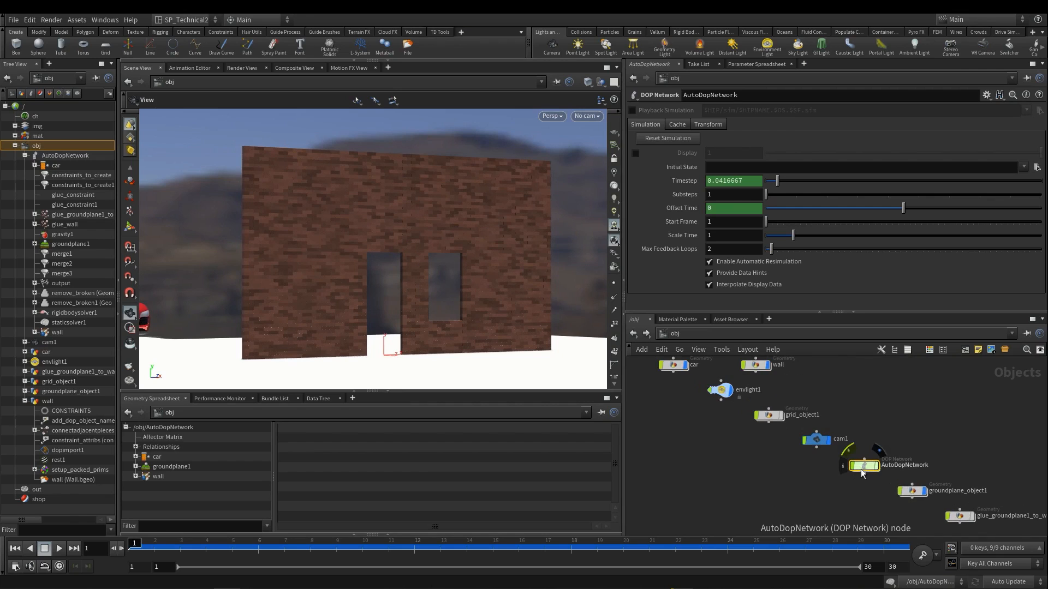
double_click(866, 467)
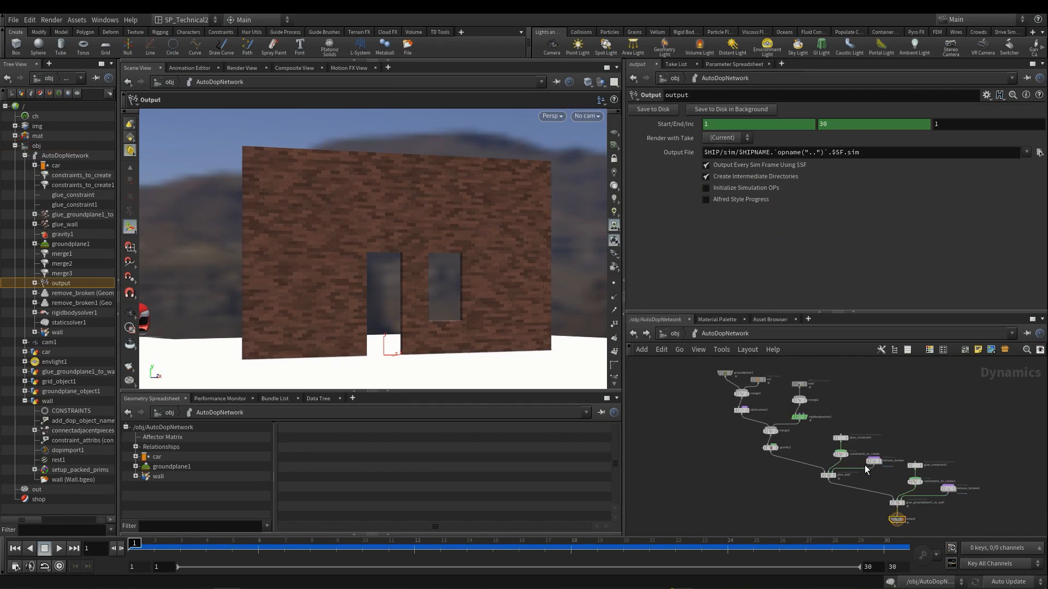
left_click_drag(677, 312, 669, 240)
scroll(694, 361, "up", 2)
middle_click_drag(694, 363, 672, 353)
scroll(672, 355, "down", 2)
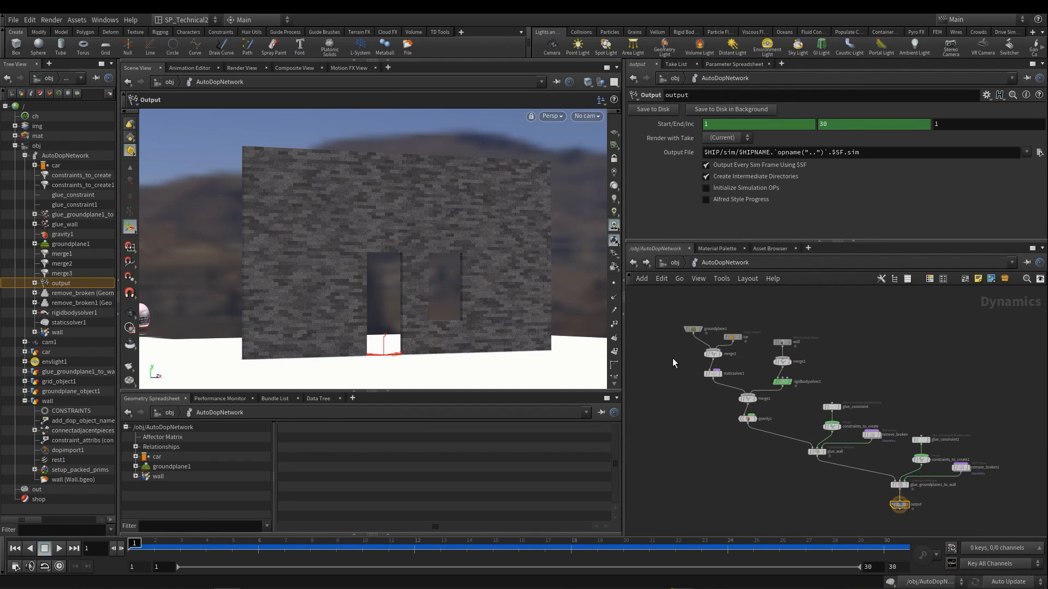
- Move the groundplane1, car, merge3 and staticsolver1 nodes together, farther away from the wall branch
middle_click_drag(756, 338, 786, 358)
left_click_drag(688, 315, 788, 348)
scroll(787, 350, "up", 2)
middle_click_drag(787, 350, 801, 352)
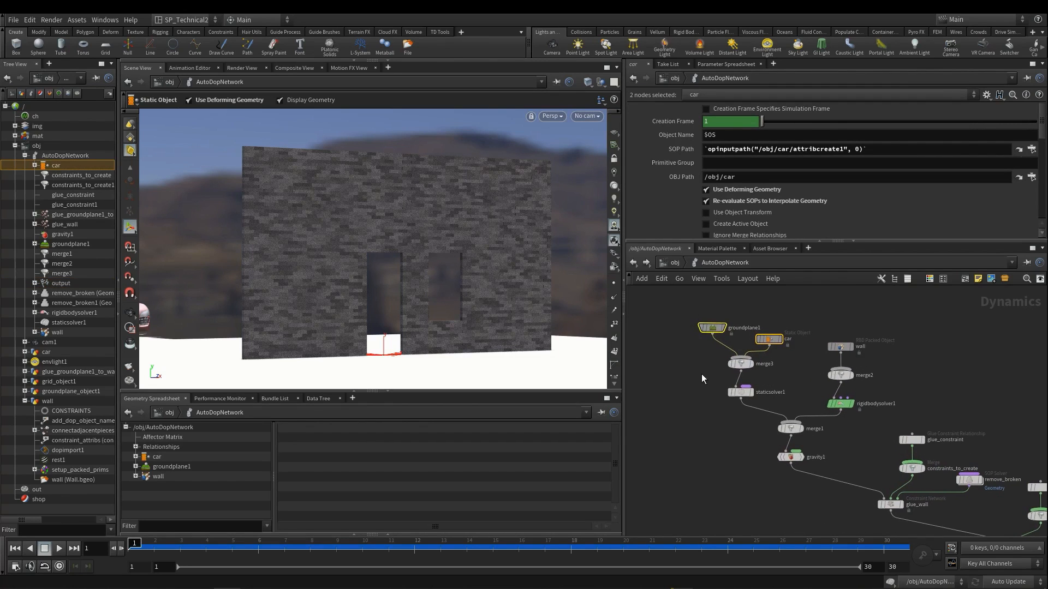
left_click(740, 392)
left_click_drag(673, 305, 705, 396)
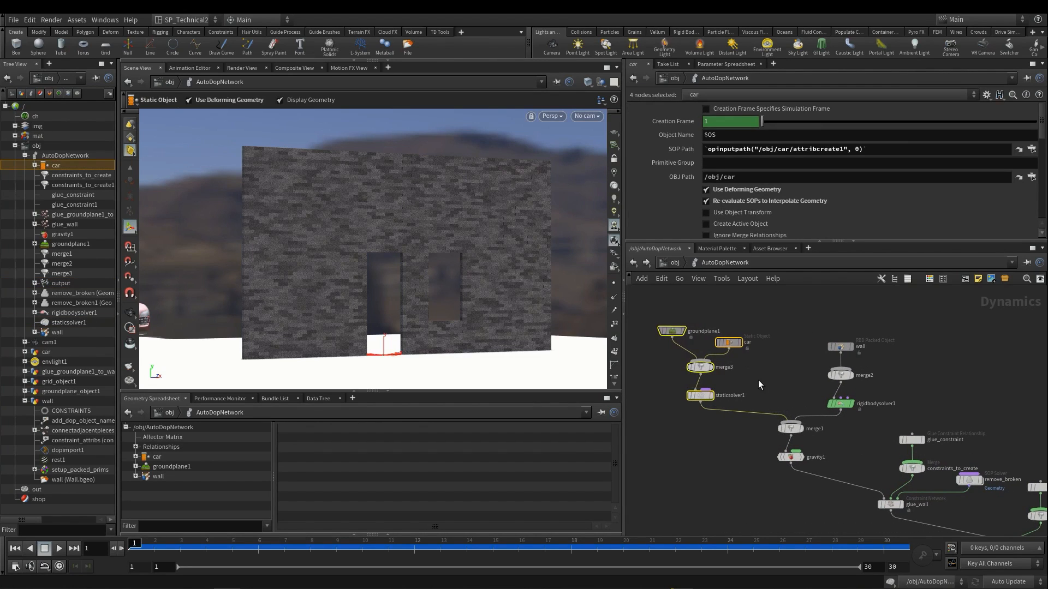
- Move the wall, merge2 and rigidbodysolver1 nodes together, farther above the merge1 node
left_click(761, 379)
left_click(841, 346)
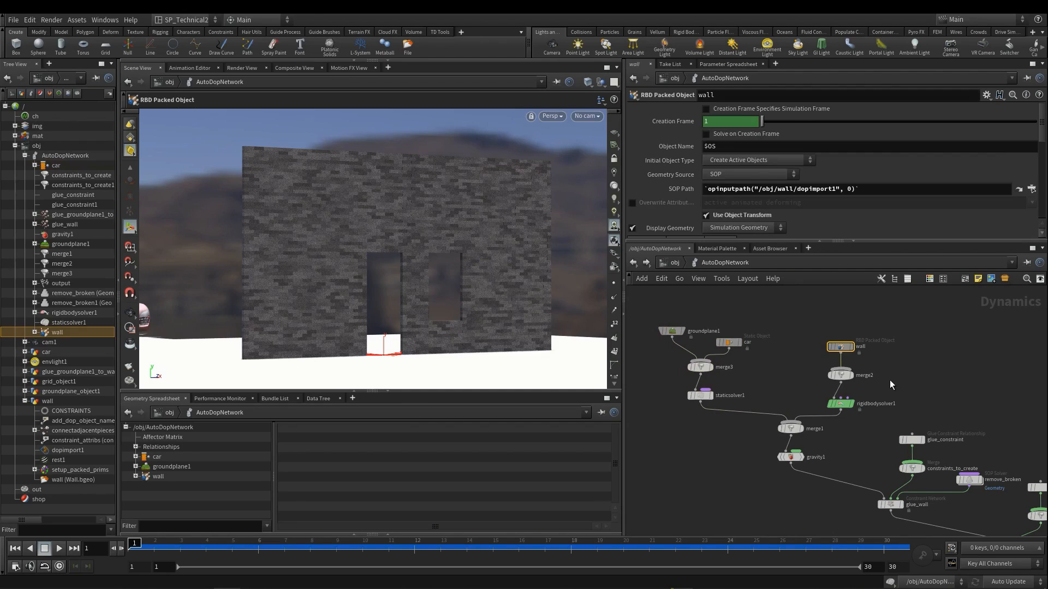
left_click_drag(818, 434, 867, 330)
left_click_drag(840, 405, 856, 375)
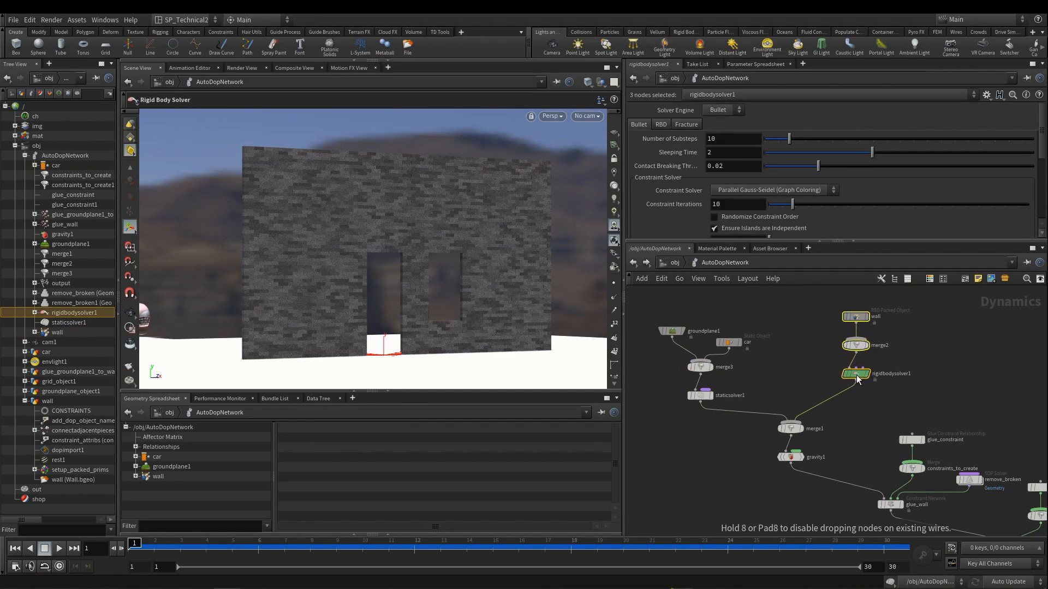
- Shift the merge1 node and the gravity1 node slightly upward in the network
left_click(791, 428)
left_click_drag(790, 429, 790, 415)
middle_click_drag(826, 443, 809, 408)
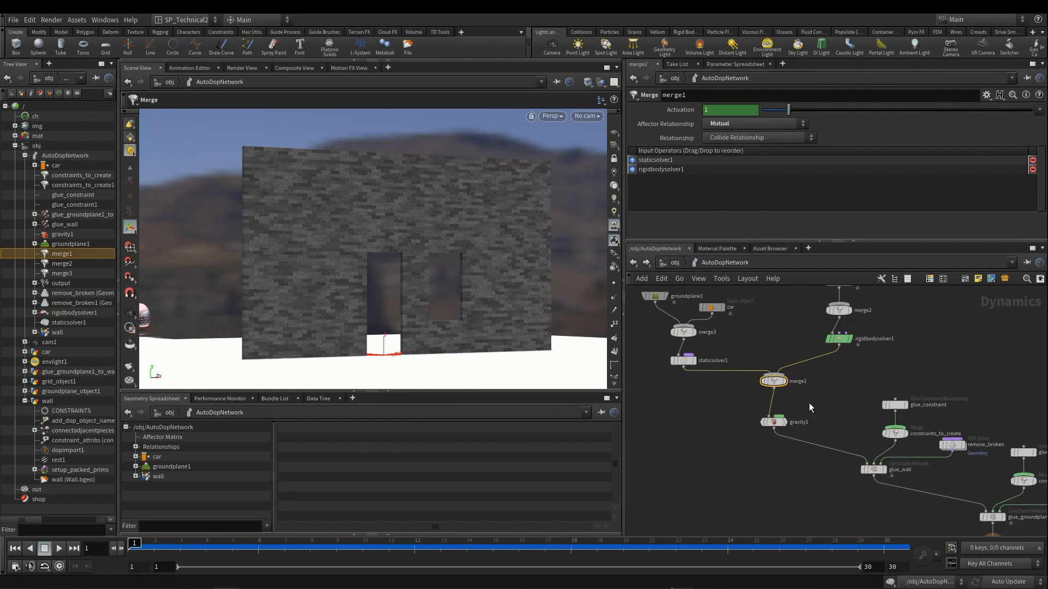
left_click(774, 422)
left_click_drag(774, 422, 774, 416)
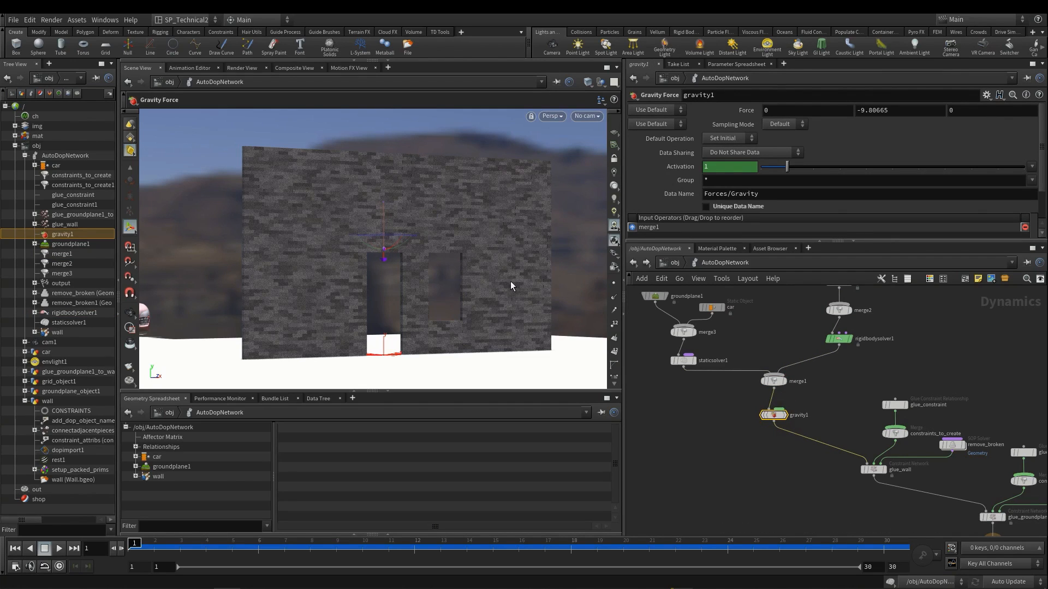
- Move the glue_groundplane1_to_wall constraint network and its three input nodes away from the glue_wall branch
middle_click_drag(748, 446, 680, 419)
left_click_drag(768, 363, 905, 458)
middle_click_drag(905, 451, 830, 424)
left_click_drag(990, 470, 845, 395)
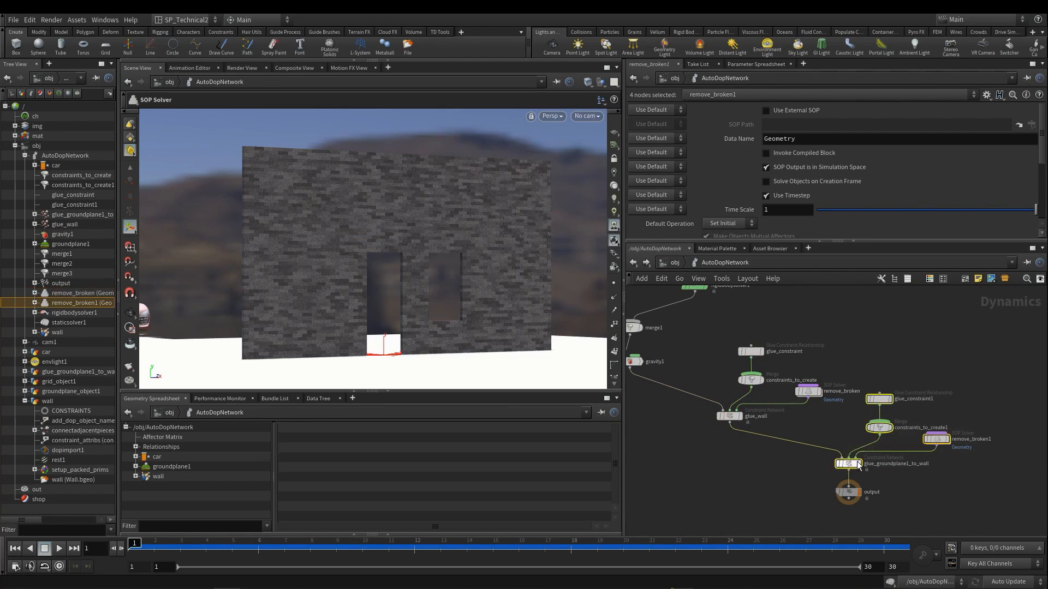
left_click_drag(848, 463, 886, 461)
scroll(777, 437, "up", 3)
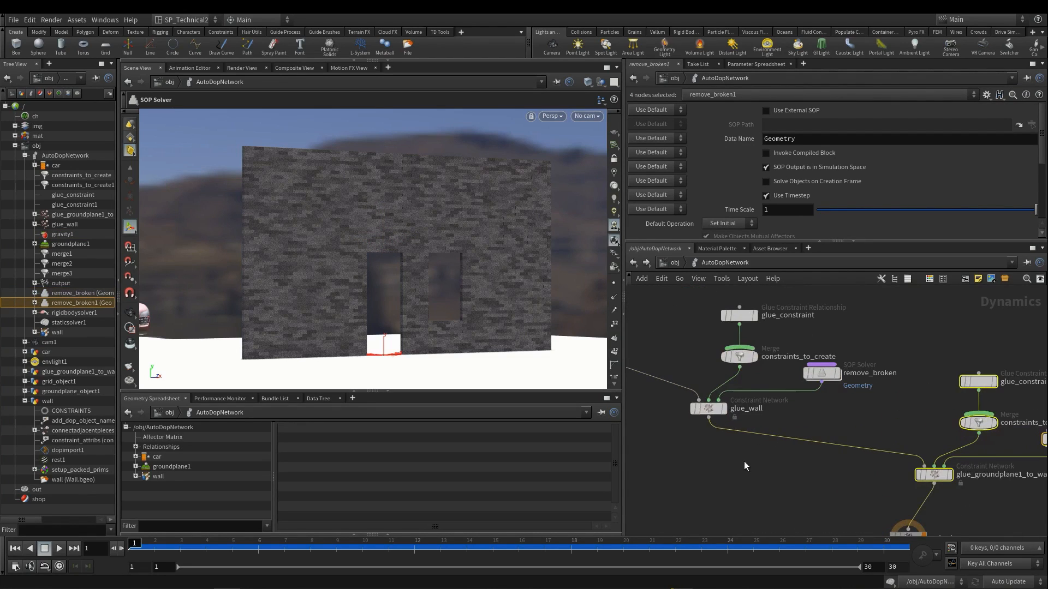
- Examine the settings of the glue_wall and glue_groundplane1_to_wall constraint networks and scrub the opening frames of the simulation
left_click(746, 409)
middle_click_drag(791, 490, 699, 430)
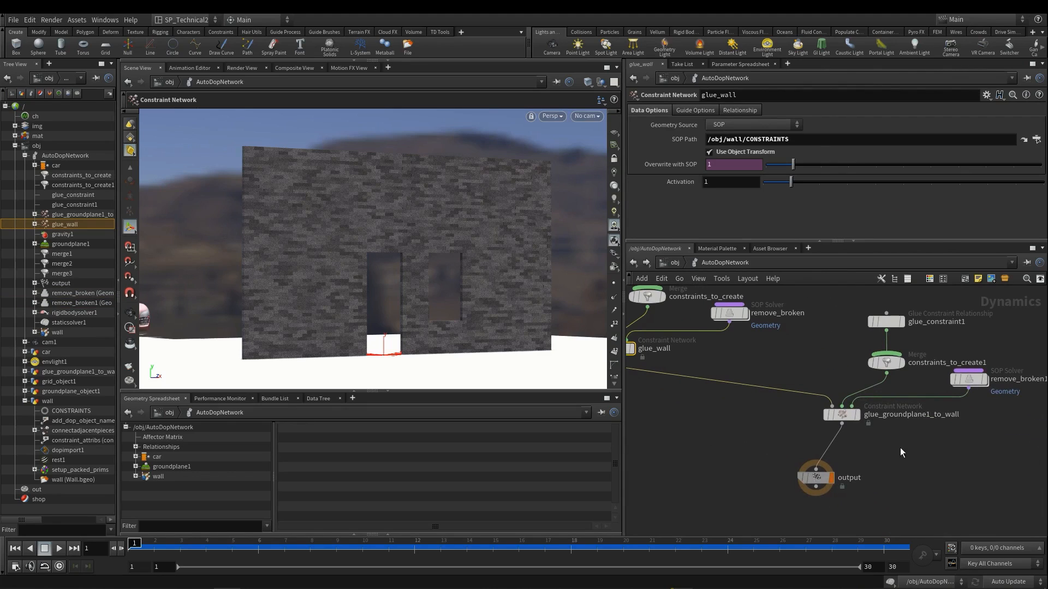
left_click(842, 414)
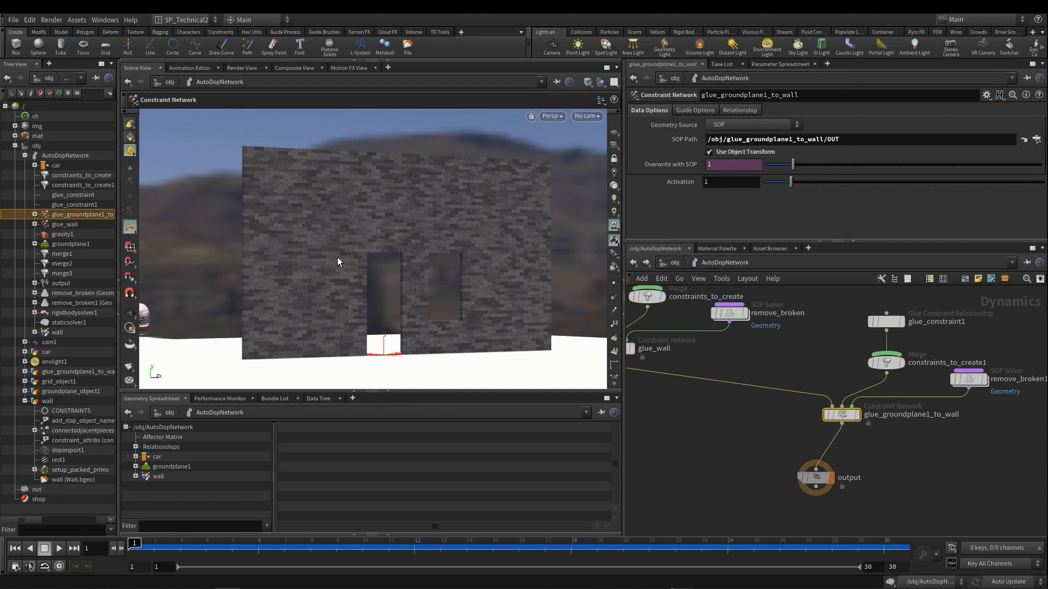
key("Escape")
scroll(871, 415, "down", 2)
middle_click_drag(858, 403, 853, 414)
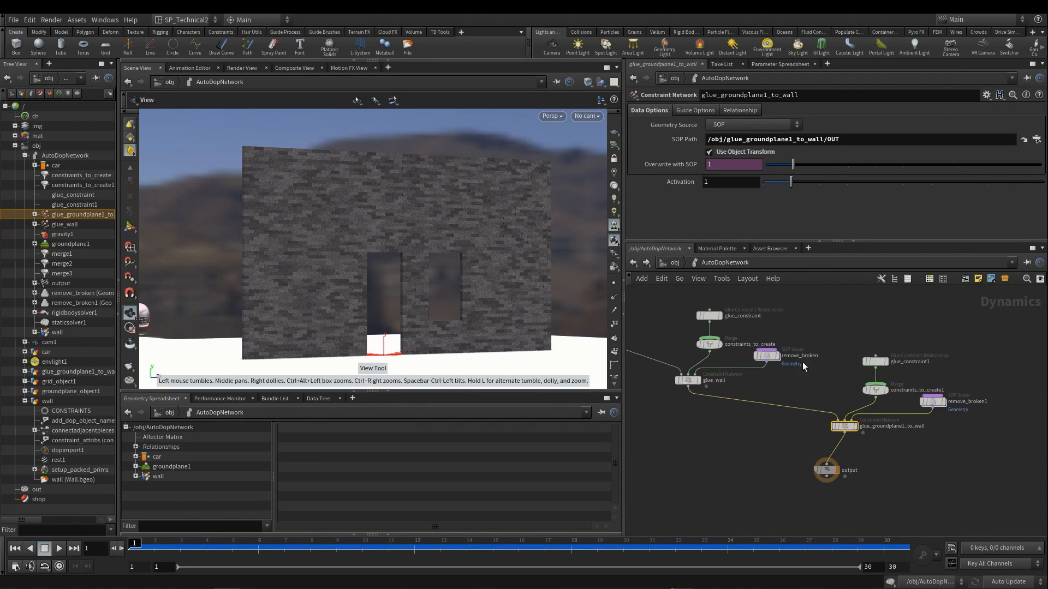
middle_click_drag(815, 386, 830, 390)
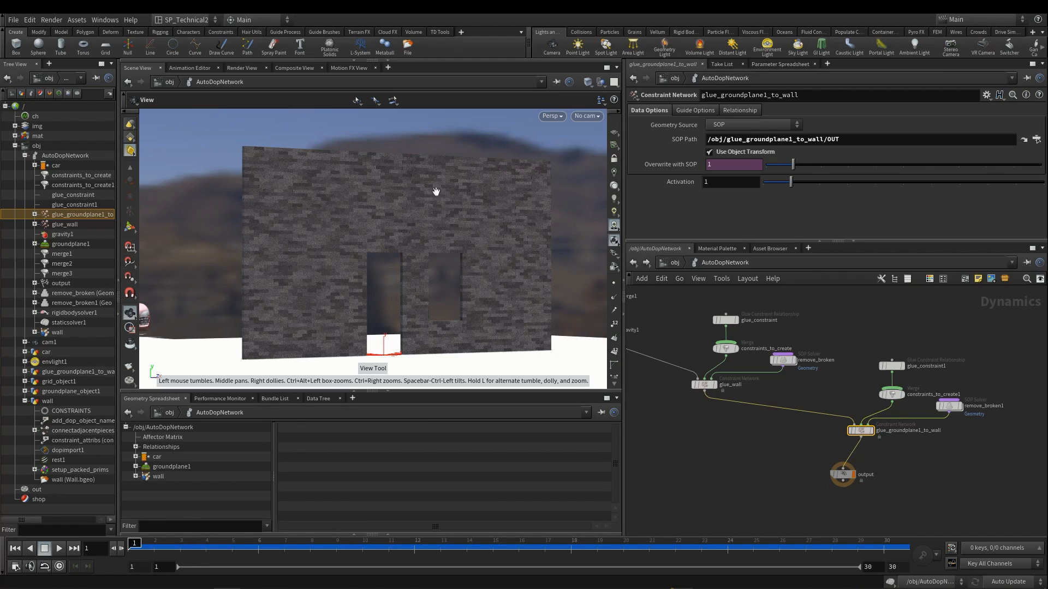
left_click_drag(221, 543, 135, 563)
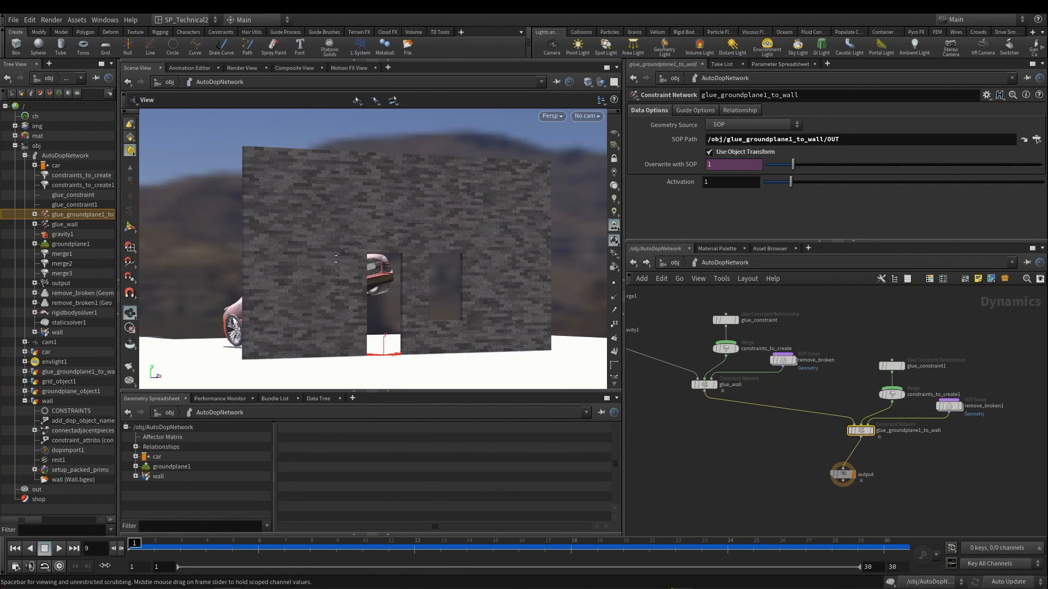
- Delete the glue_groundplane1_to_wall constraint branch from the DOP network and the geometry object of the same name at object level
left_click_drag(1000, 441, 842, 354)
key("u")
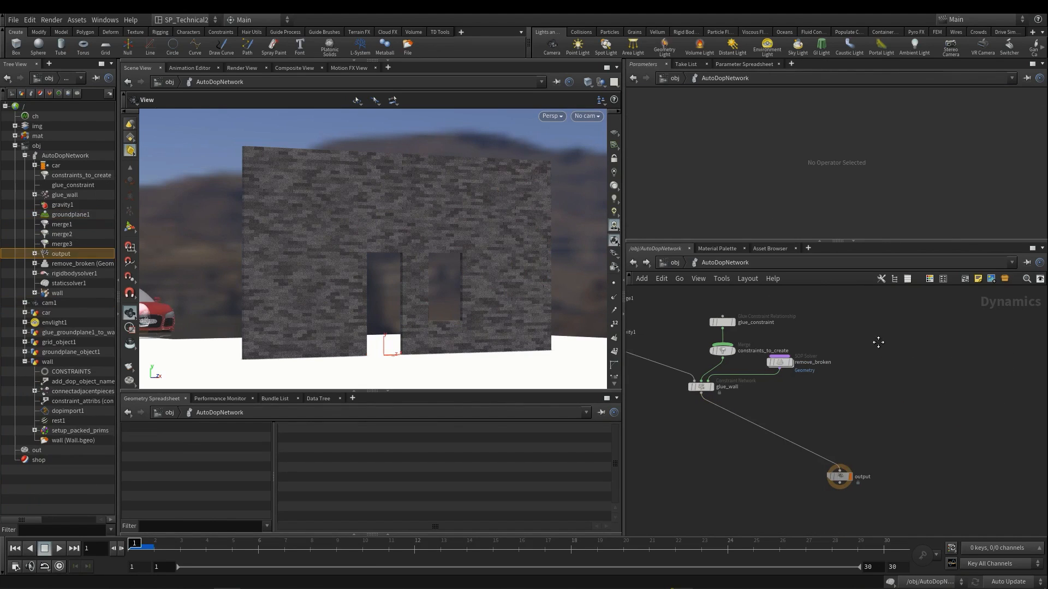
left_click(959, 480)
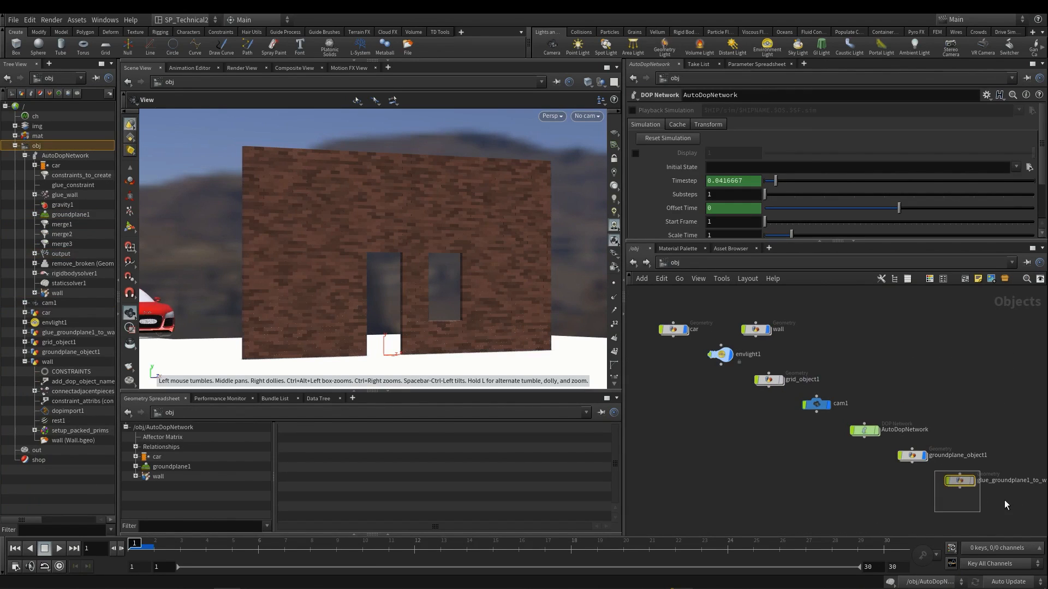
scroll(906, 456, "up", 5)
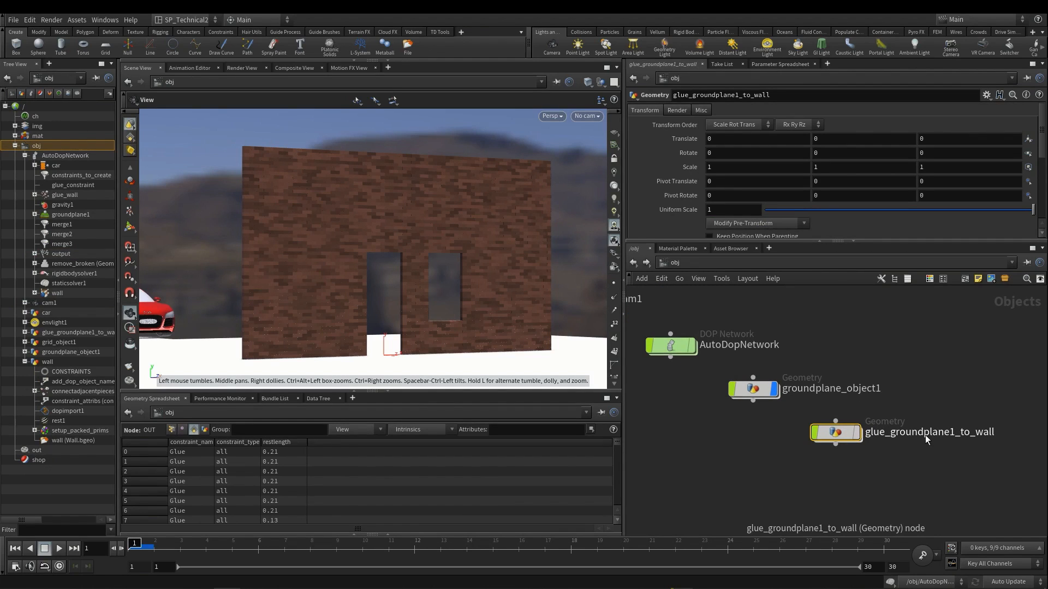
key("Delete")
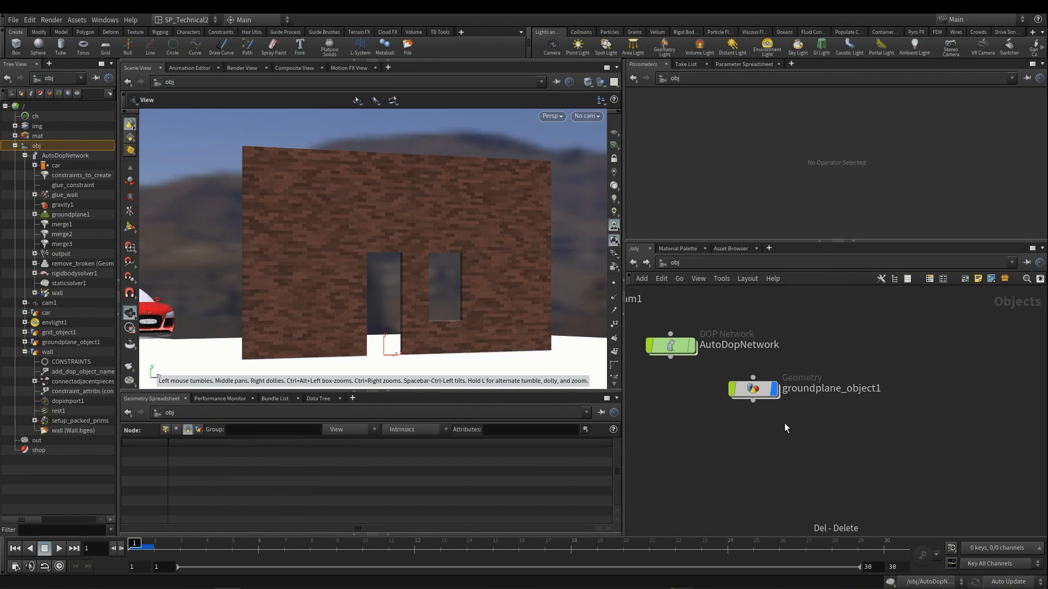
scroll(784, 423, "down", 8)
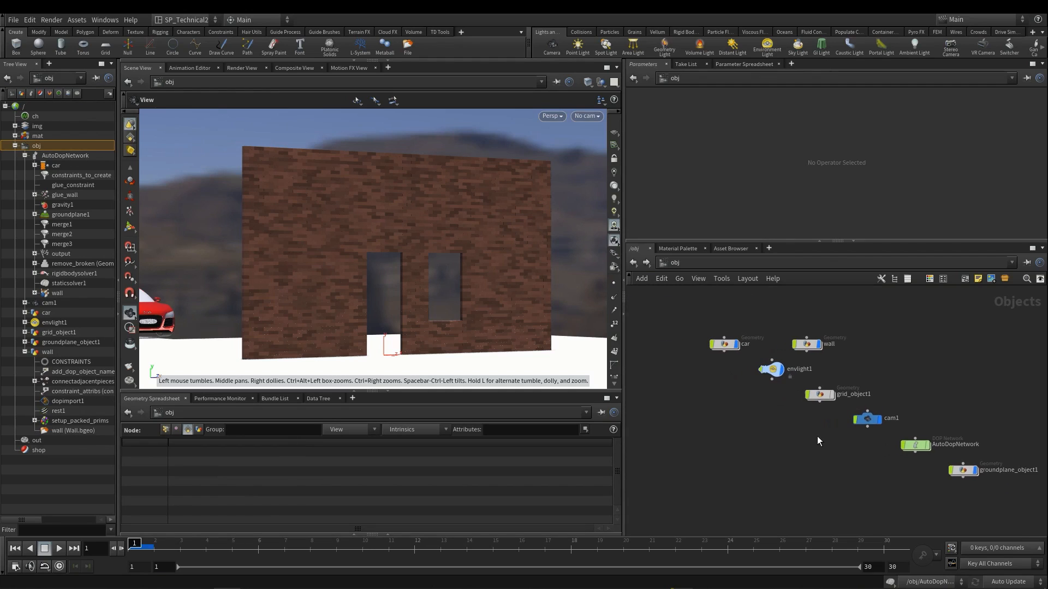
- Play the simulation without the ground-to-wall glue and return to frame 1
key("Up")
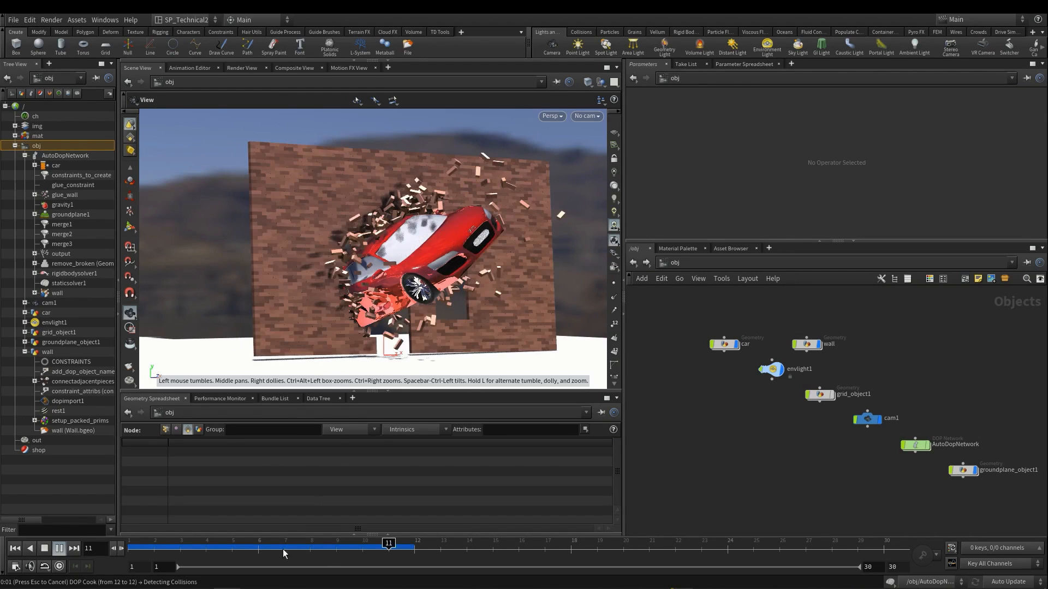
key("ctrl+Up")
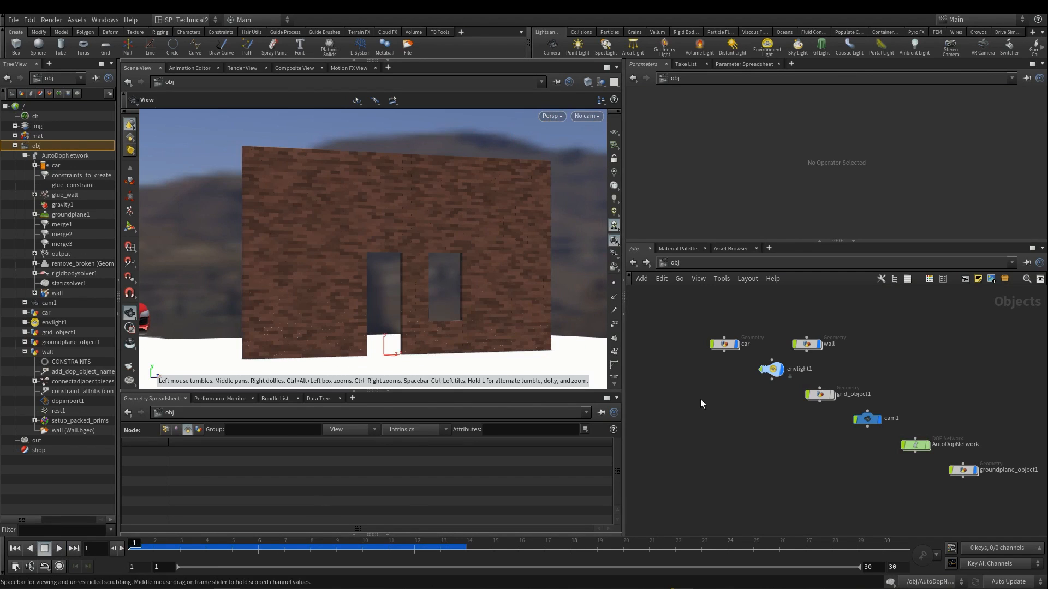
middle_click_drag(814, 415, 807, 390)
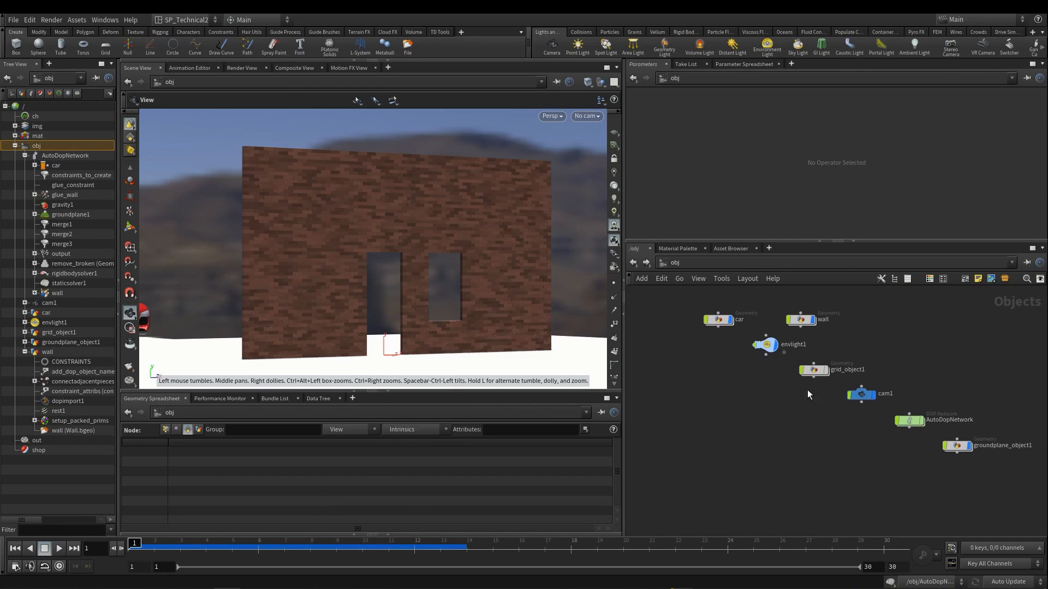
- Reopen the AutoDopNetwork and automatically lay out all its nodes
left_click(897, 421)
double_click(898, 421)
key("l")
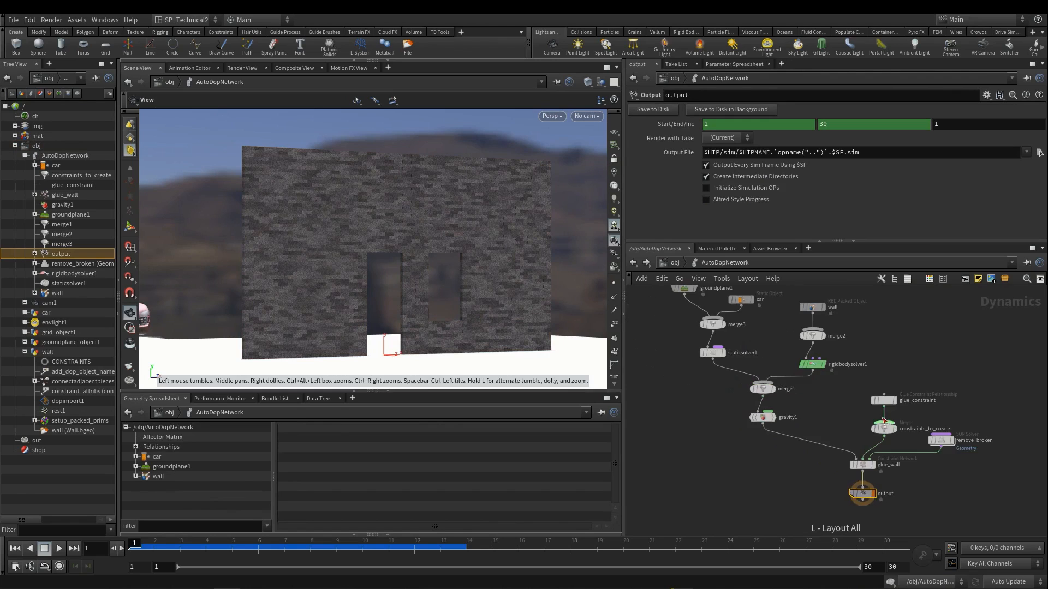
middle_click_drag(833, 418, 861, 457)
scroll(776, 374, "up", 2)
middle_click_drag(800, 346, 803, 330)
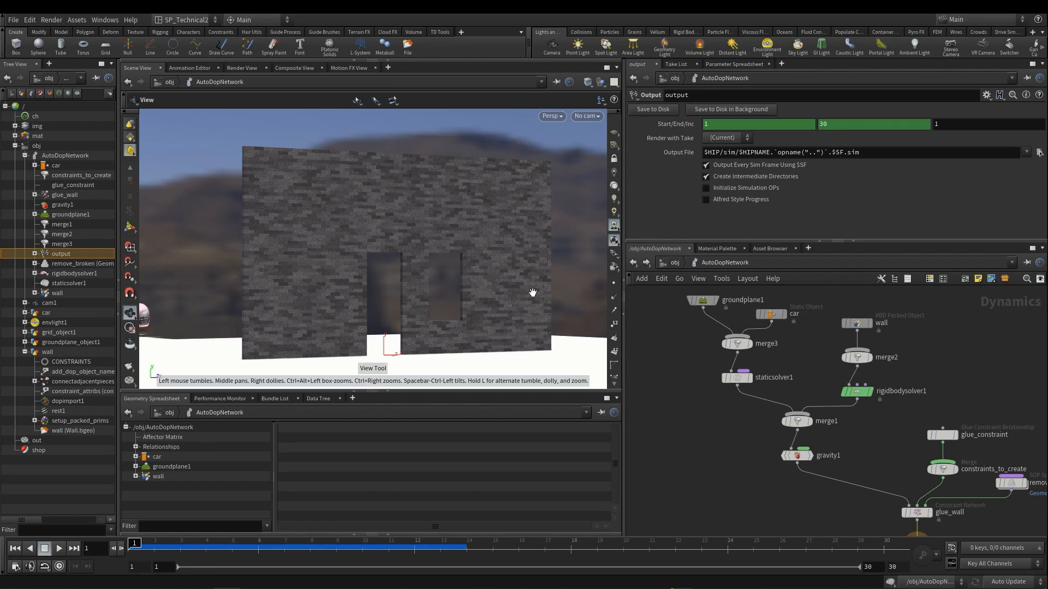
- Show the parameters of the wall RBD packed object and list its simulation object data, giving both areas more room
scroll(895, 336, "up", 5)
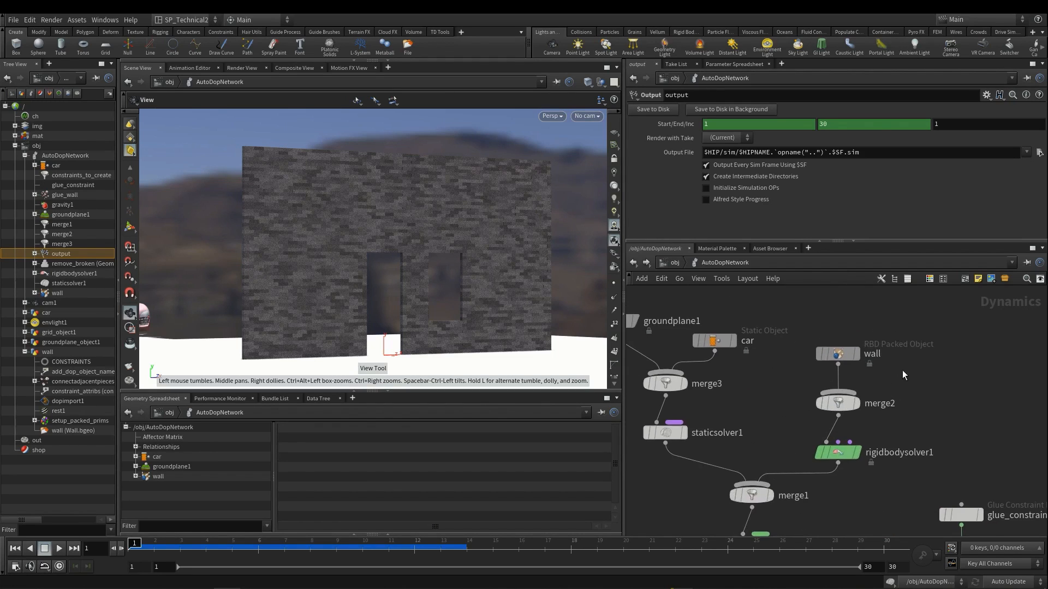
scroll(912, 365, "up", 4)
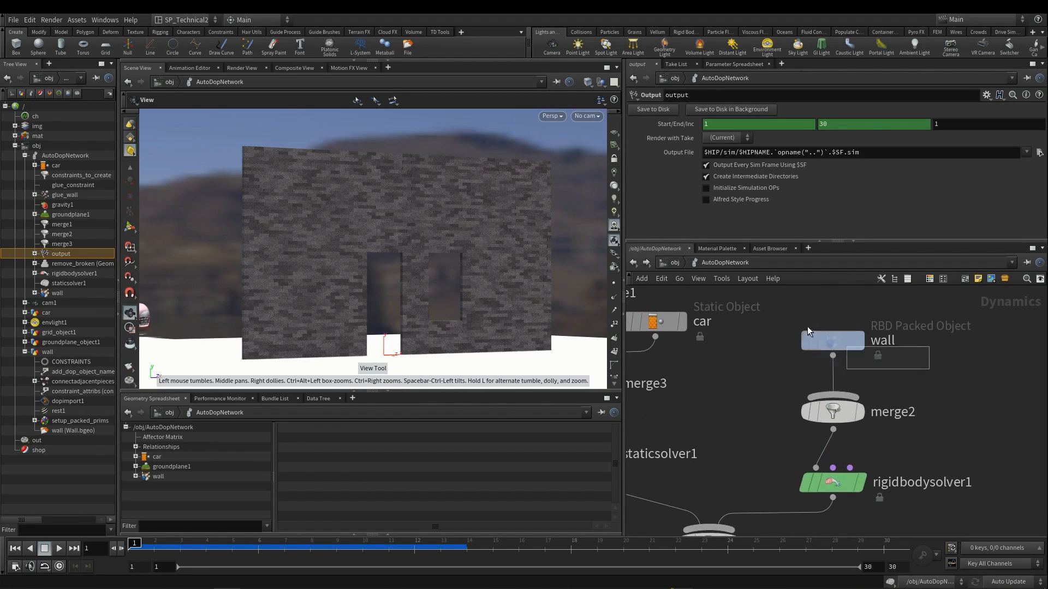
left_click(857, 342)
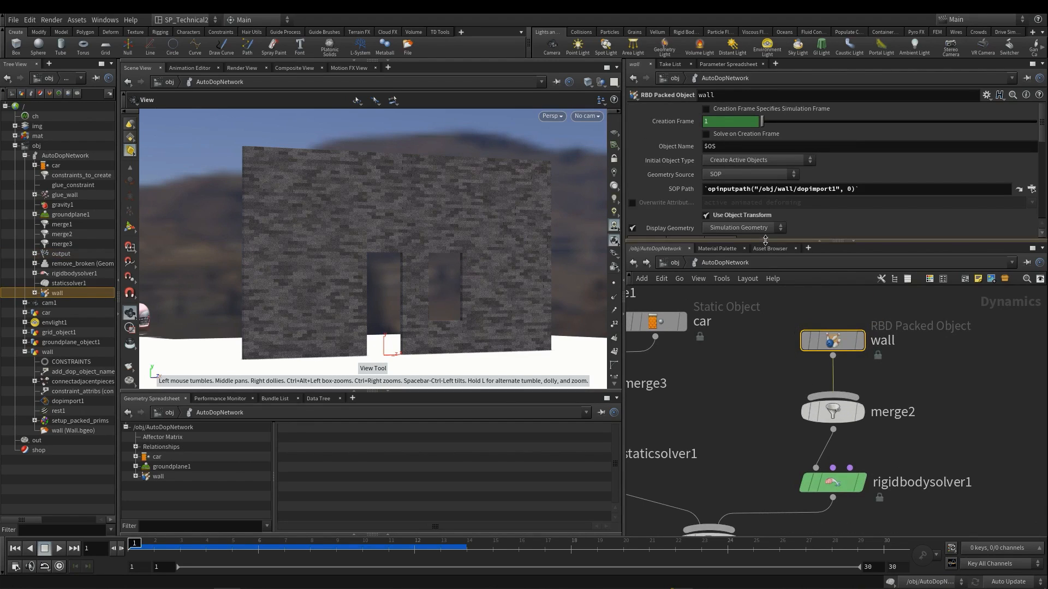
left_click_drag(766, 241, 766, 270)
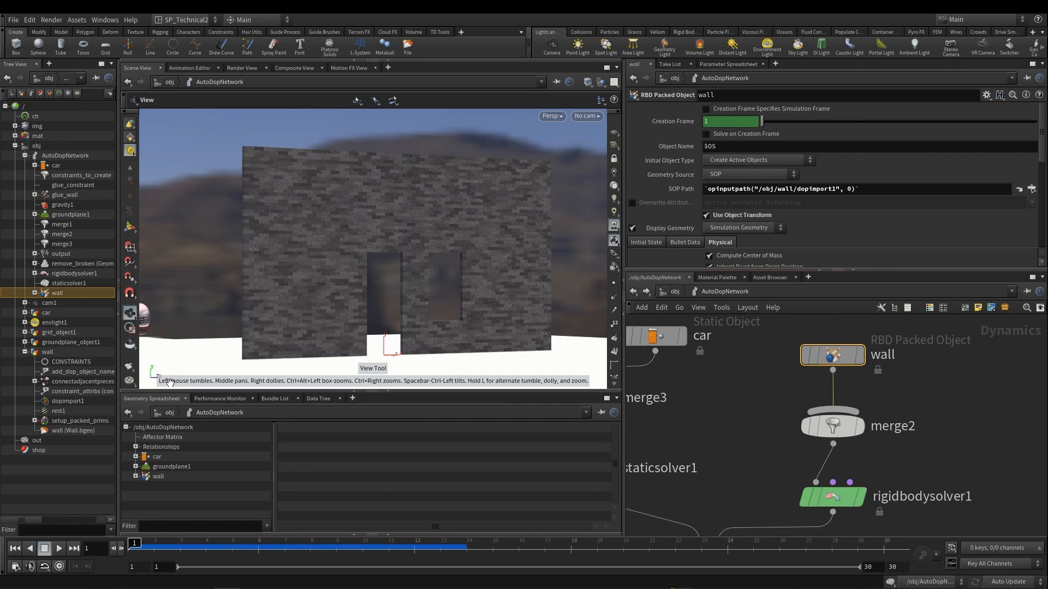
left_click_drag(180, 391, 175, 352)
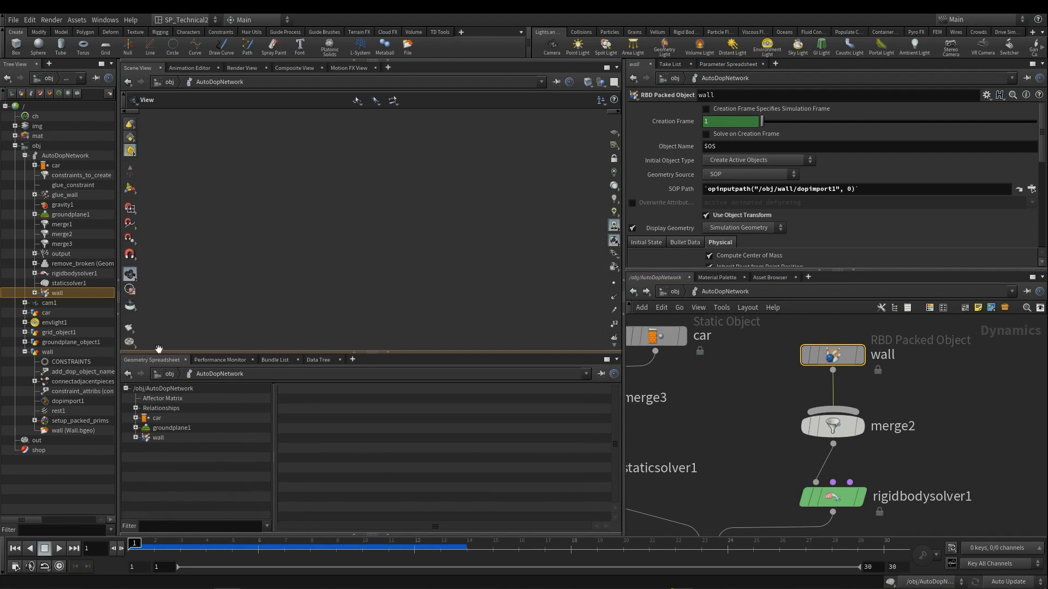
left_click(164, 438)
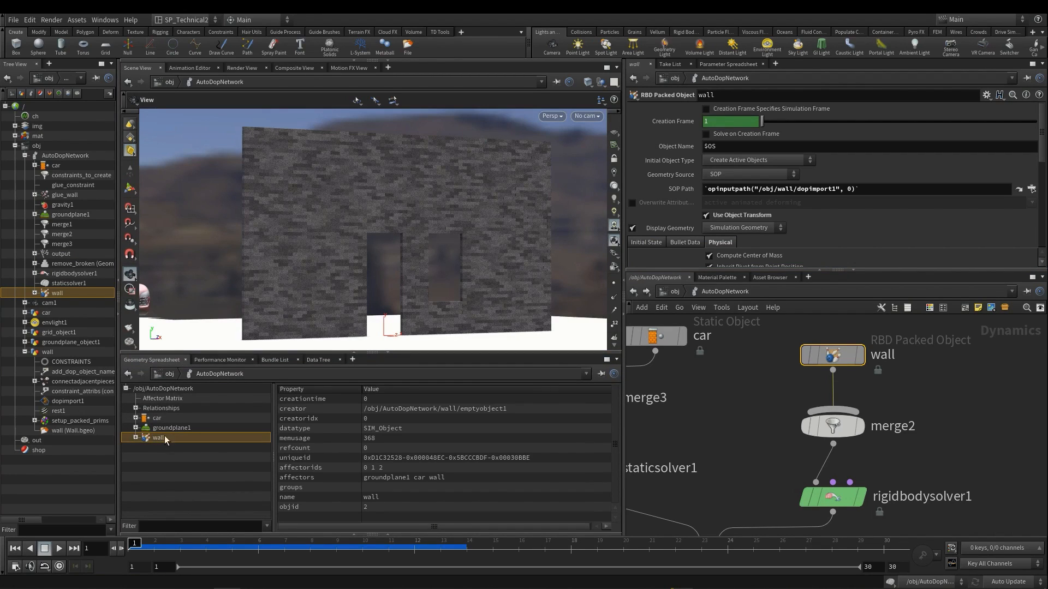
- Expand the wall object's simulation data and list the point attributes of its Geometry data
left_click(135, 437)
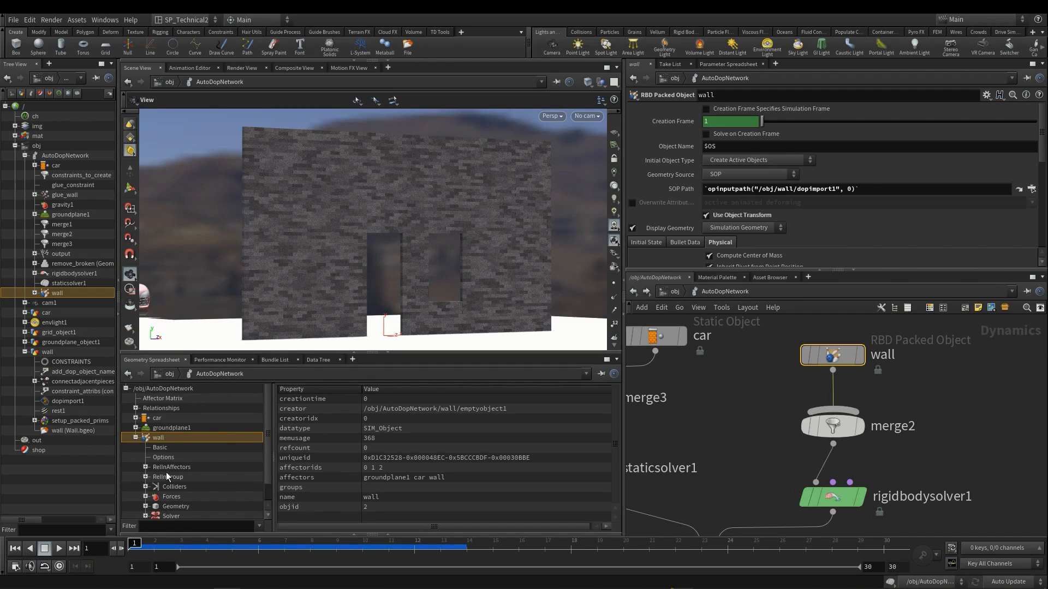
scroll(168, 472, "down", 1)
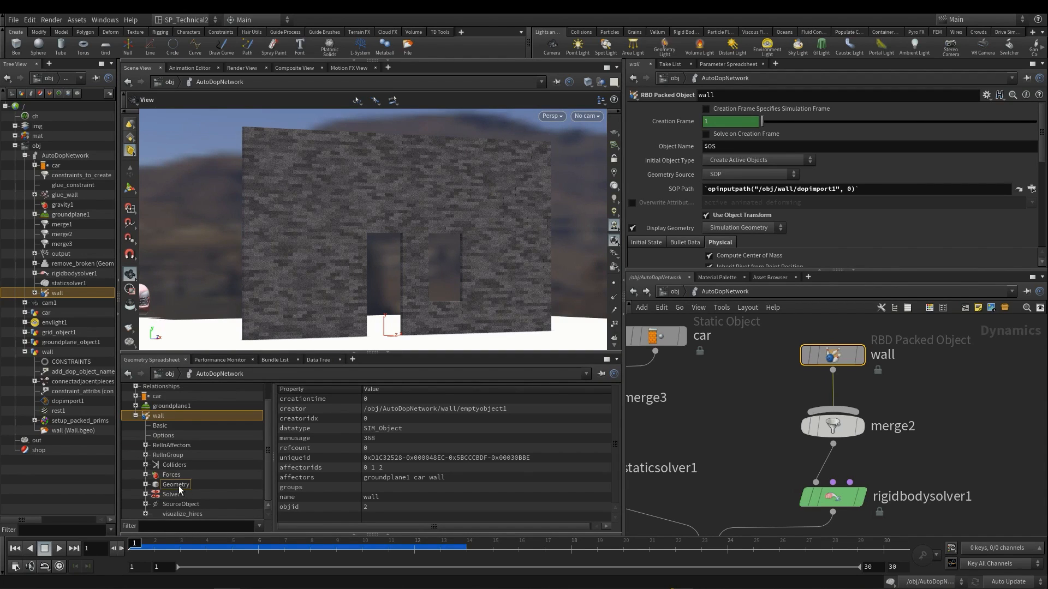
left_click(175, 485)
left_click(306, 390)
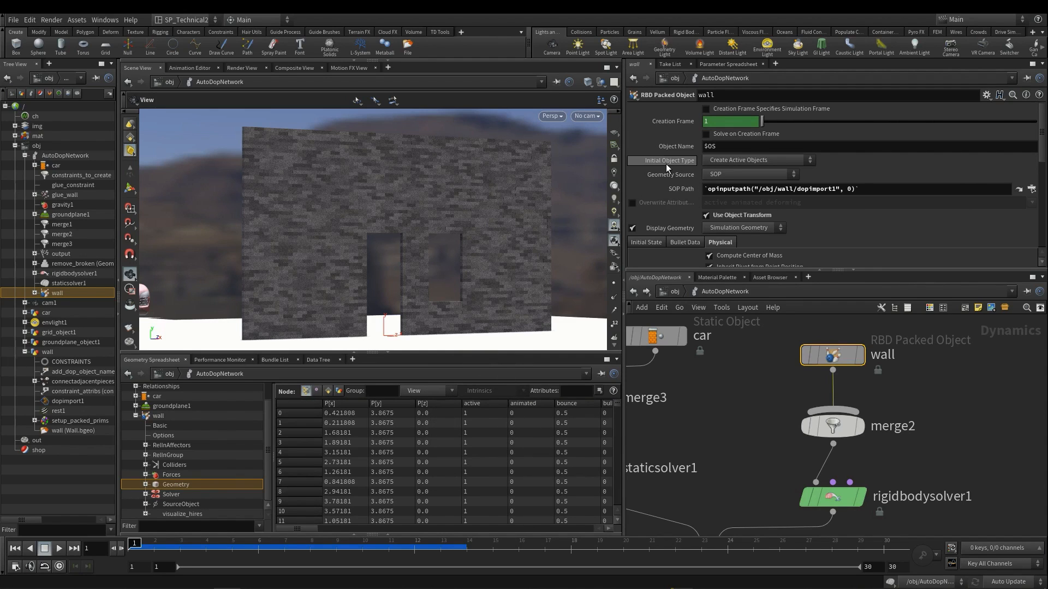
- Set the wall's initial object type to Create Static Objects and play the simulation, stopping on frame 14
left_click(732, 159)
left_click(737, 182)
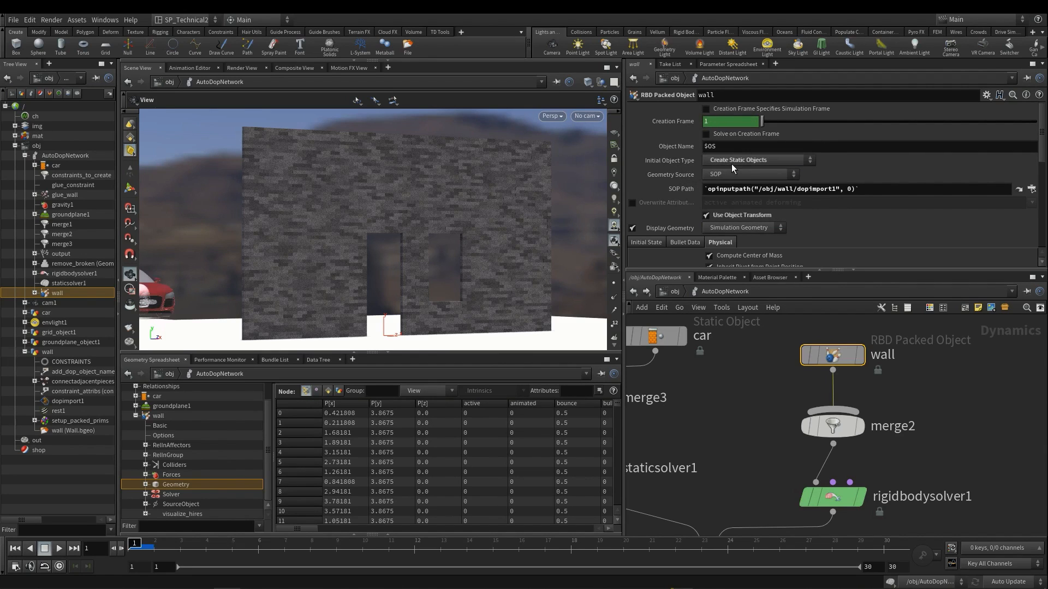
middle_click_drag(734, 410, 789, 396)
scroll(812, 385, "down", 1)
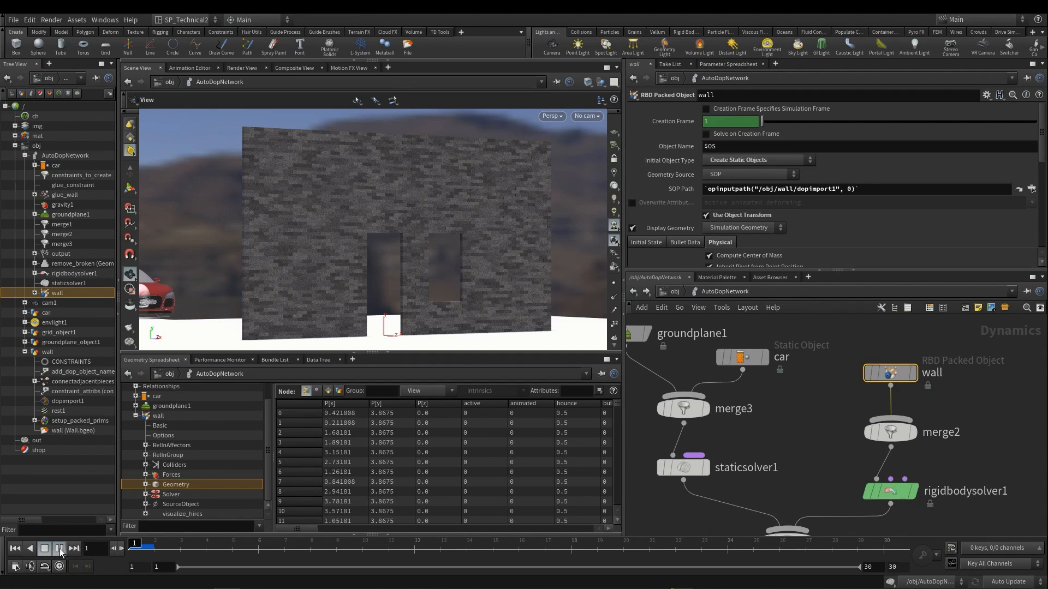
key("Up")
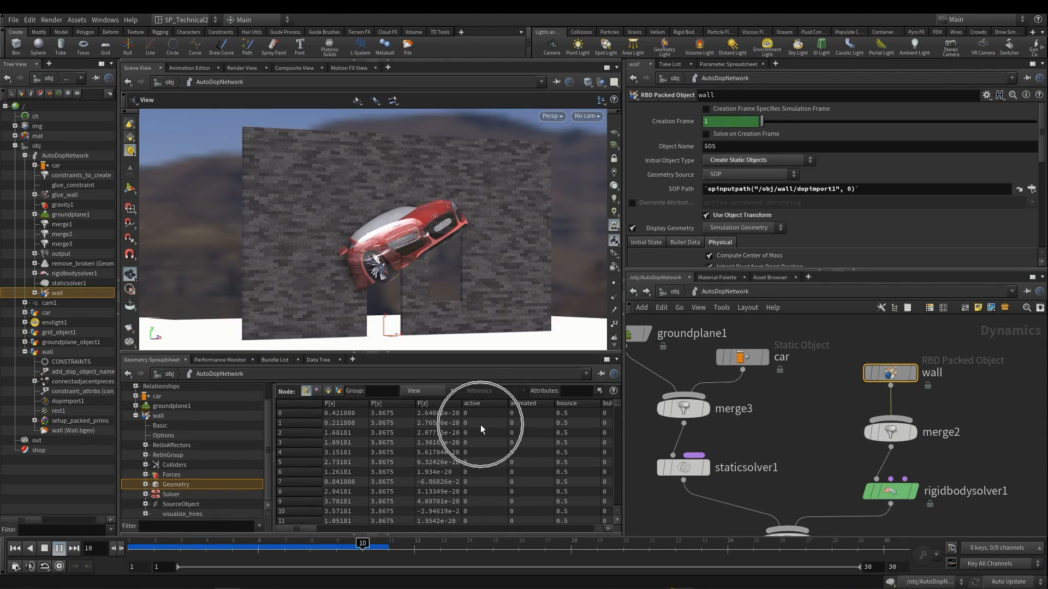
left_click(461, 549)
- Set the viewport to Hide Other Objects and return to frame 1
left_click(602, 82)
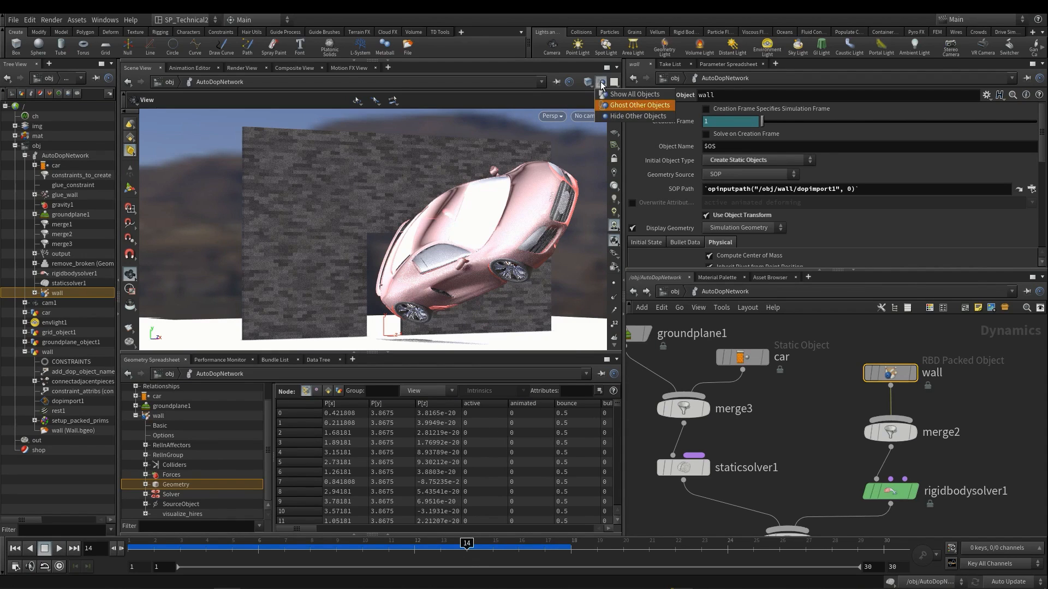
left_click(613, 116)
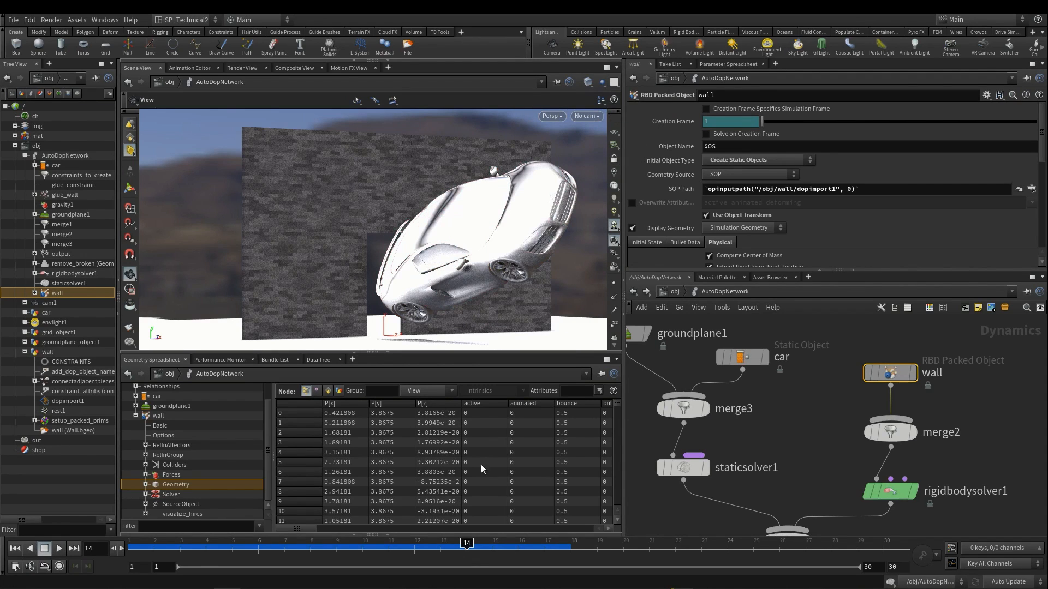
left_click_drag(492, 546, 124, 523)
- Set the wall's initial object type to Create Active Objects
left_click(764, 161)
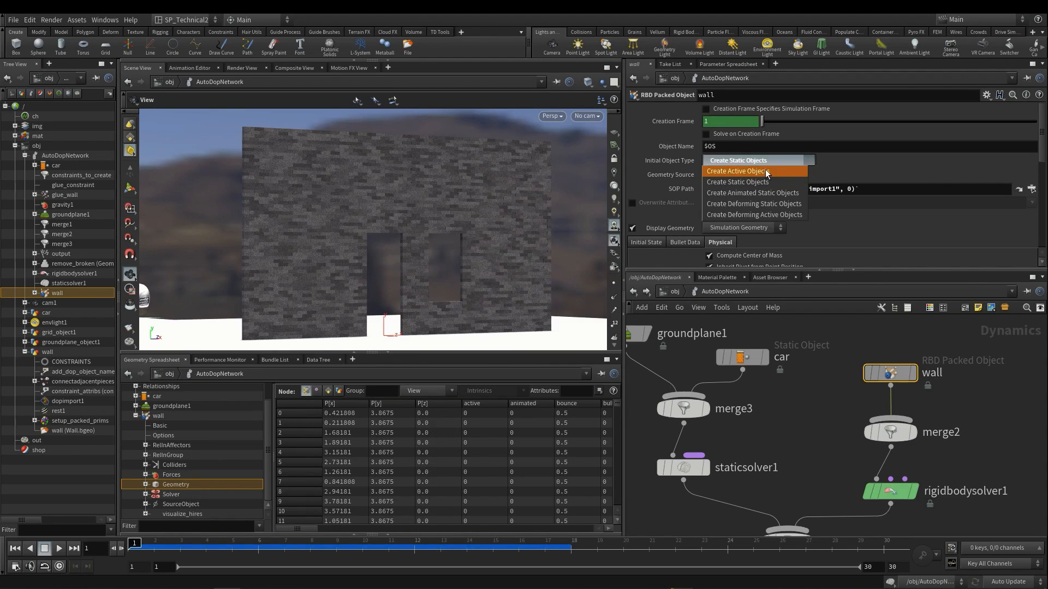
left_click(764, 170)
key("ctrl")
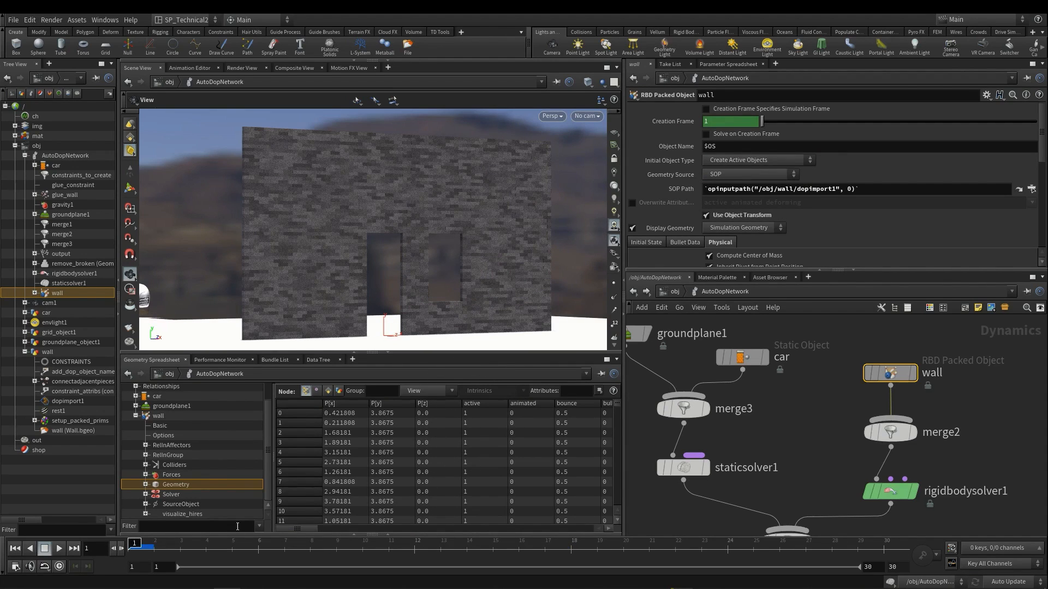
- Play the simulation to frame 16 while watching the wall's point attributes, and return to frame 1
mouse_move(59, 580)
left_click(56, 548)
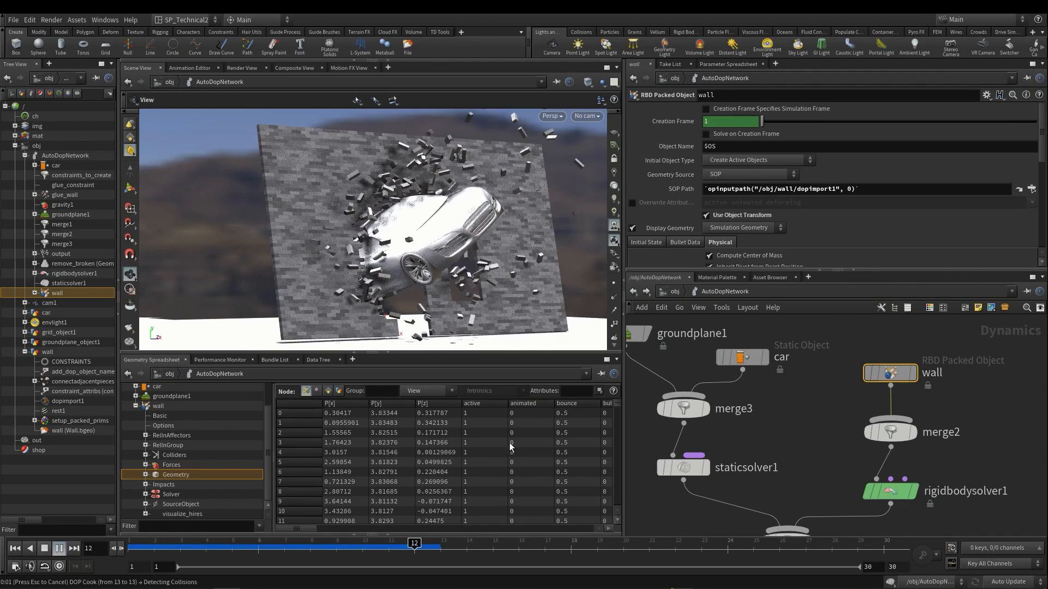
left_click(45, 550)
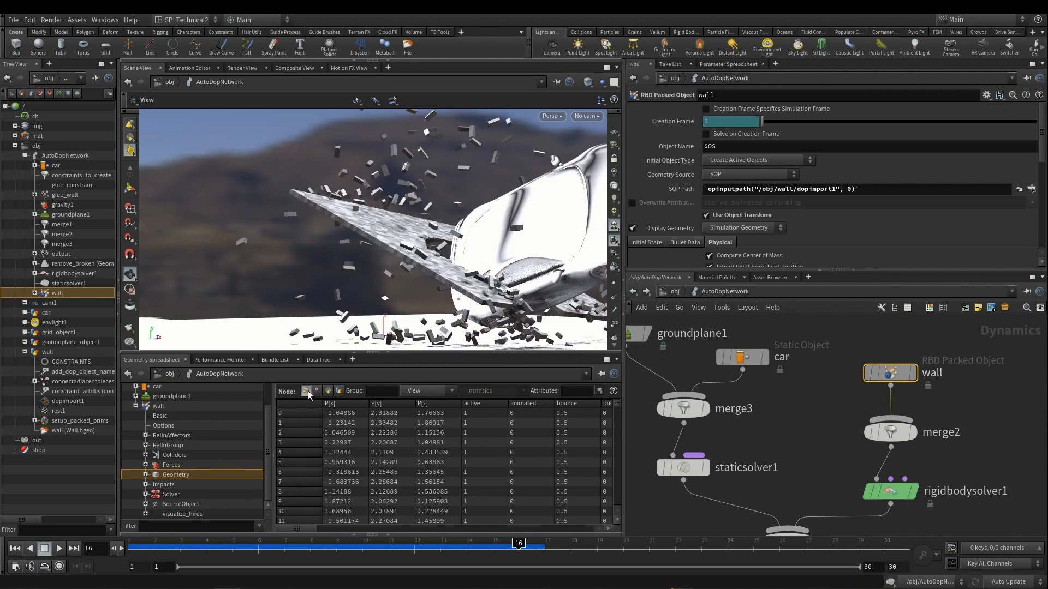
left_click(130, 547)
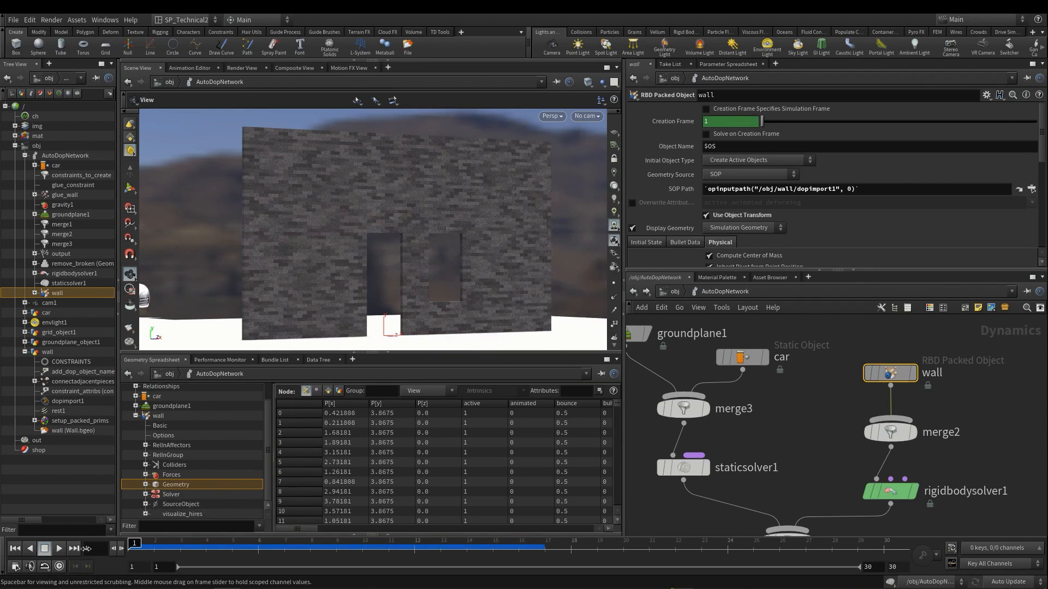
- Open the wall geometry object's network and move setup_packed_prims and dopimport1 away from the constraint nodes
scroll(807, 350, "down", 3)
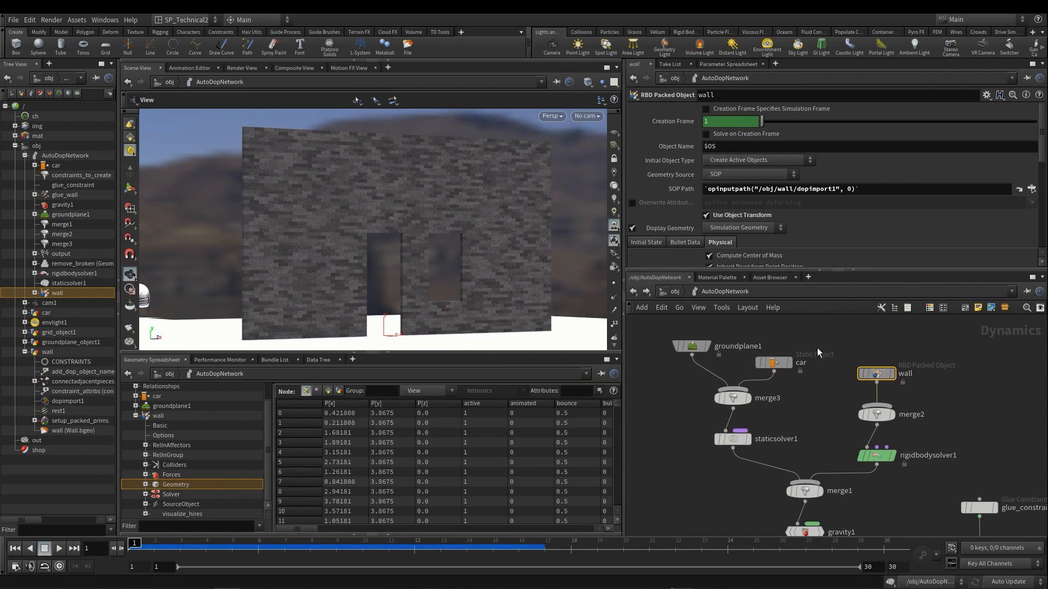
key("u")
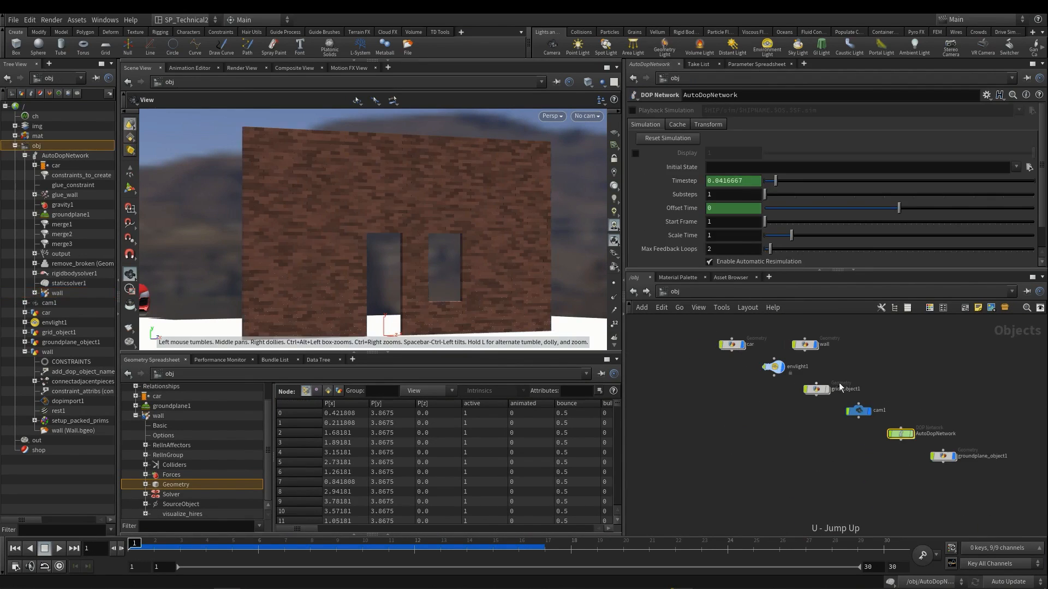
left_click(800, 367)
key("Return")
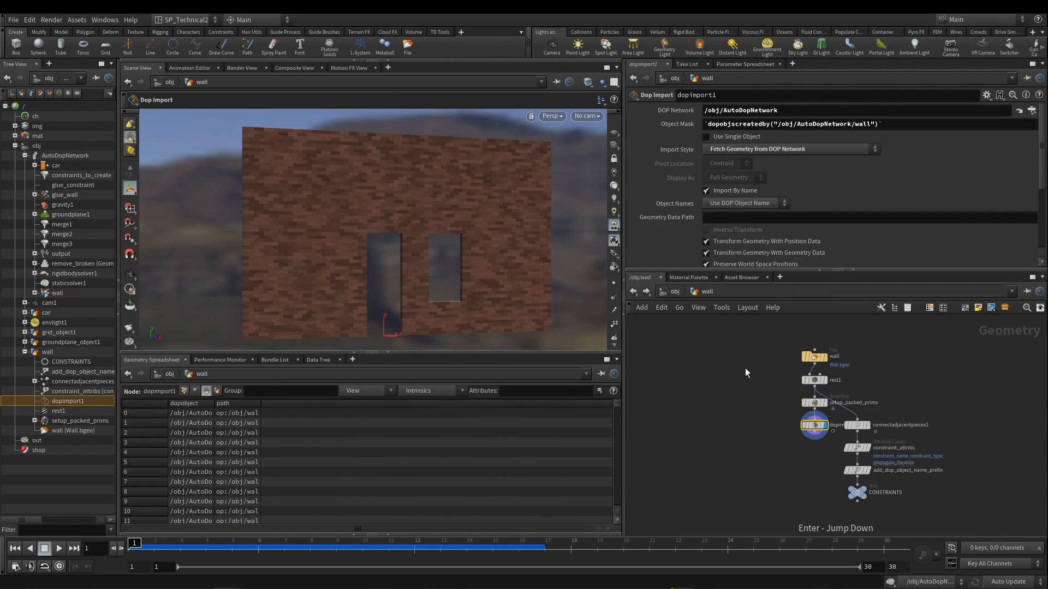
left_click_drag(767, 398, 849, 439)
left_click_drag(827, 429, 719, 450)
left_click(738, 391)
middle_click_drag(753, 358, 770, 345)
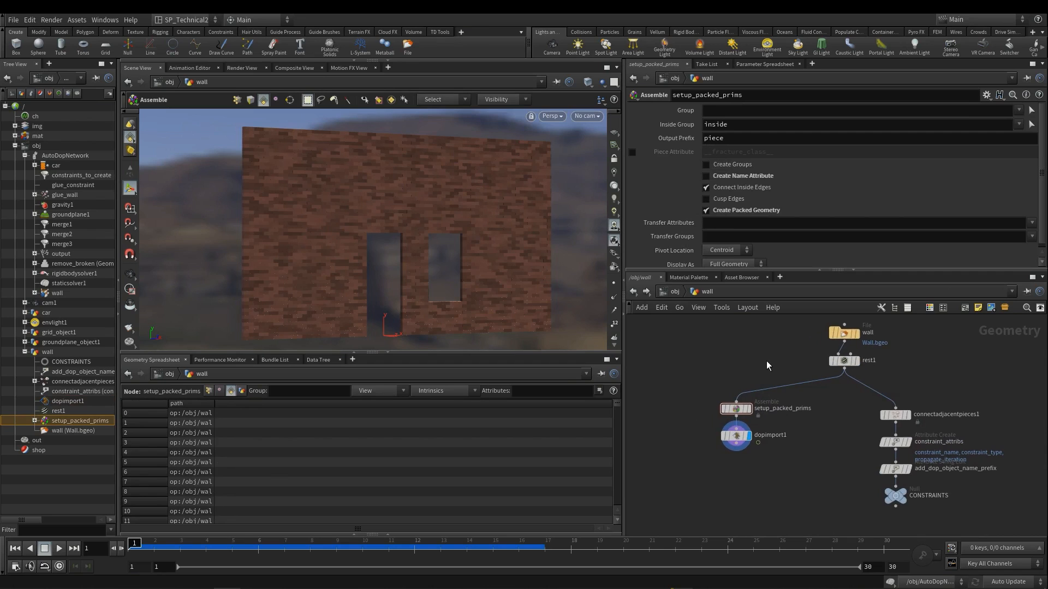
- Examine the packed-geometry branch with dopimport1 and the constraint branch from connectadjacentpieces1 to CONSTRAINTS, selecting each in turn
left_click_drag(704, 379, 766, 473)
scroll(761, 461, "up", 2)
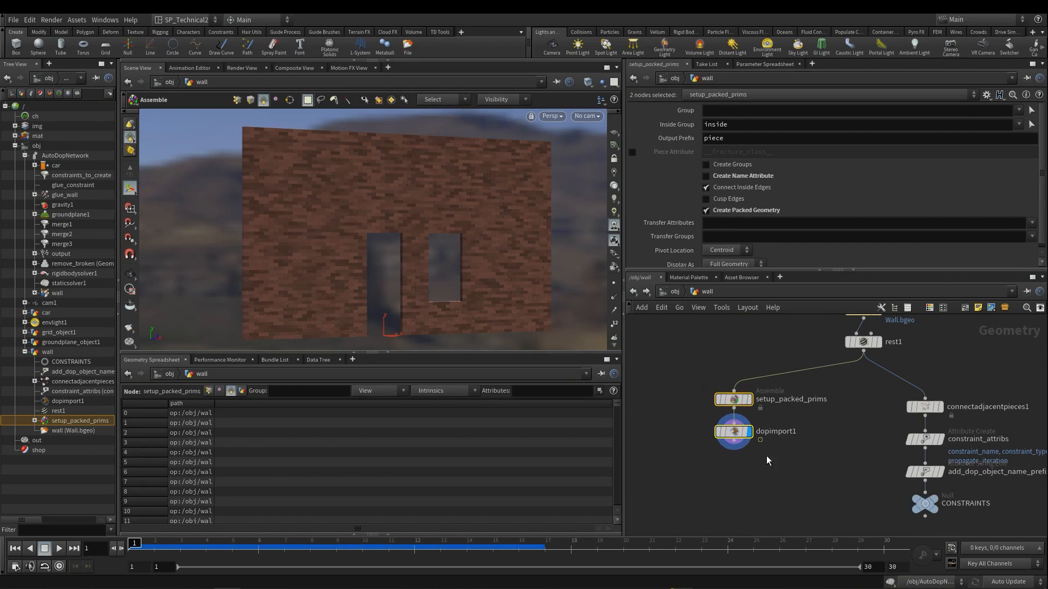
left_click_drag(846, 402, 977, 510)
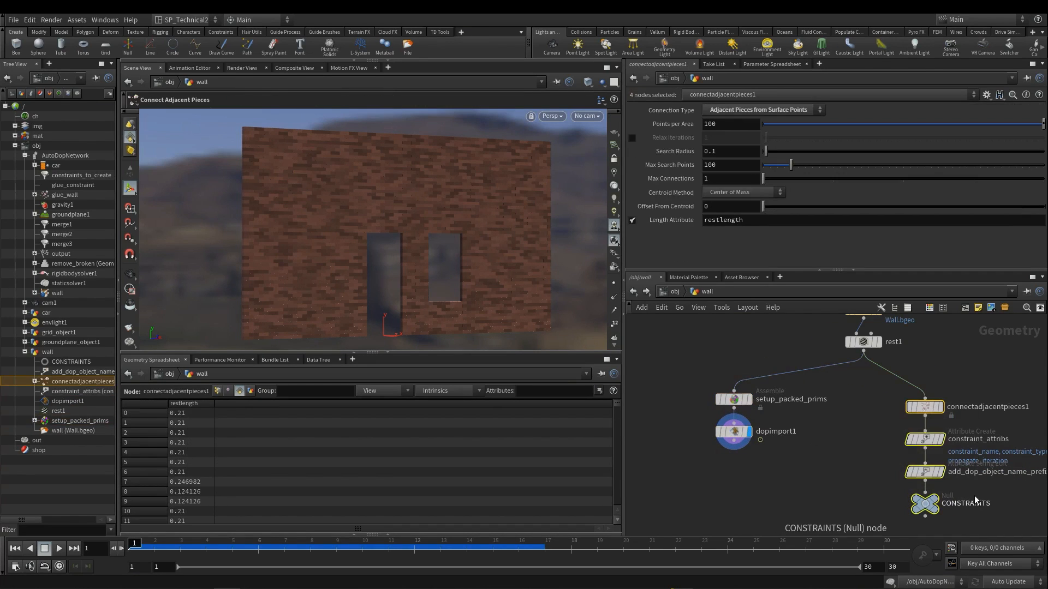
scroll(972, 440, "up", 2)
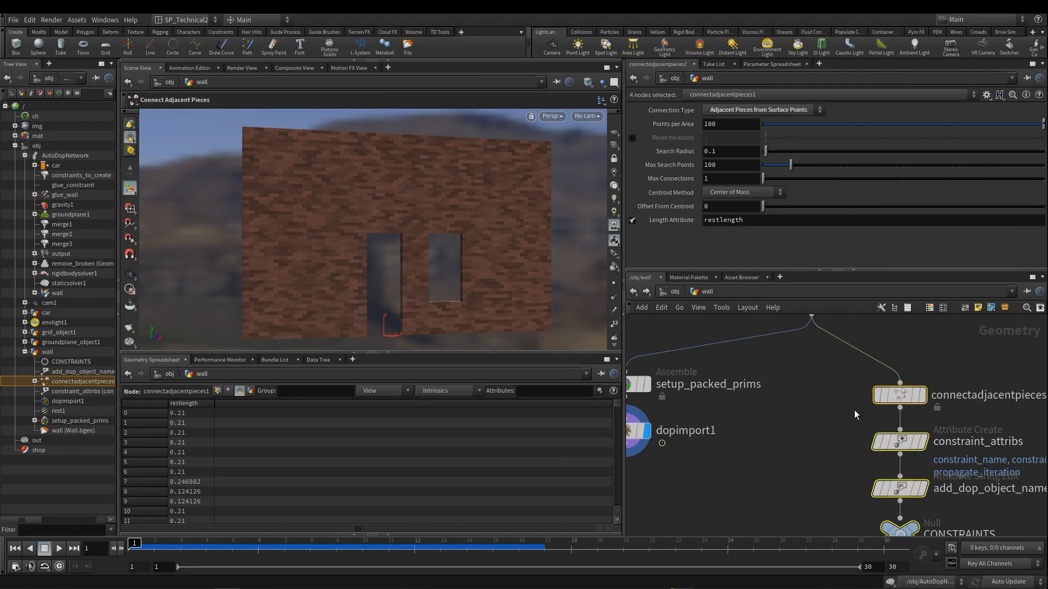
middle_click_drag(693, 412, 880, 439)
scroll(883, 450, "up", 1)
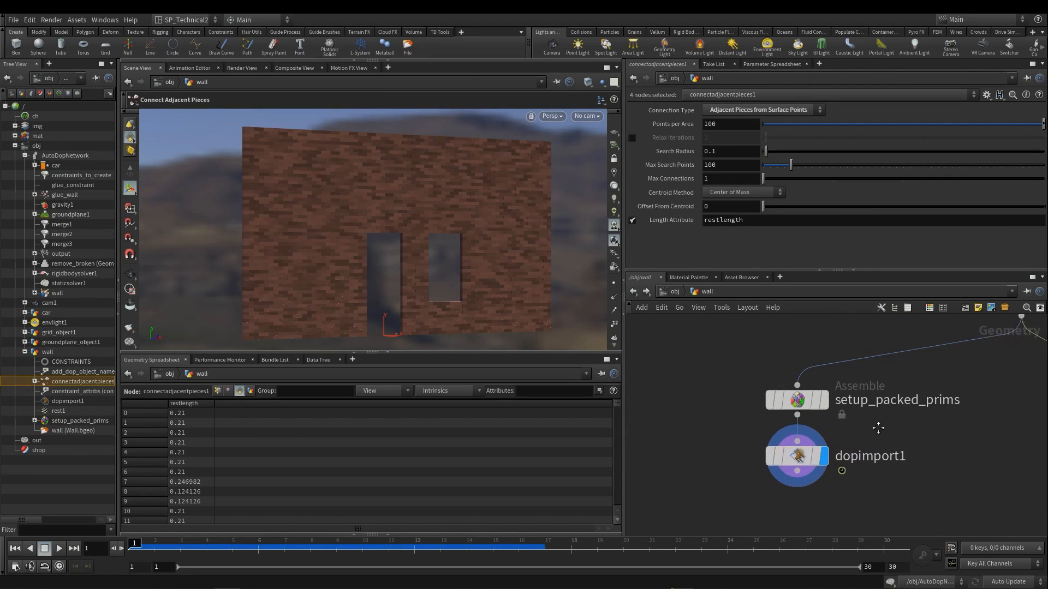
- Move dopimport1 farther below setup_packed_prims and compare the displayed output of the two nodes
left_click_drag(874, 428, 781, 380)
left_click_drag(808, 457, 810, 507)
middle_click_drag(810, 507, 768, 479)
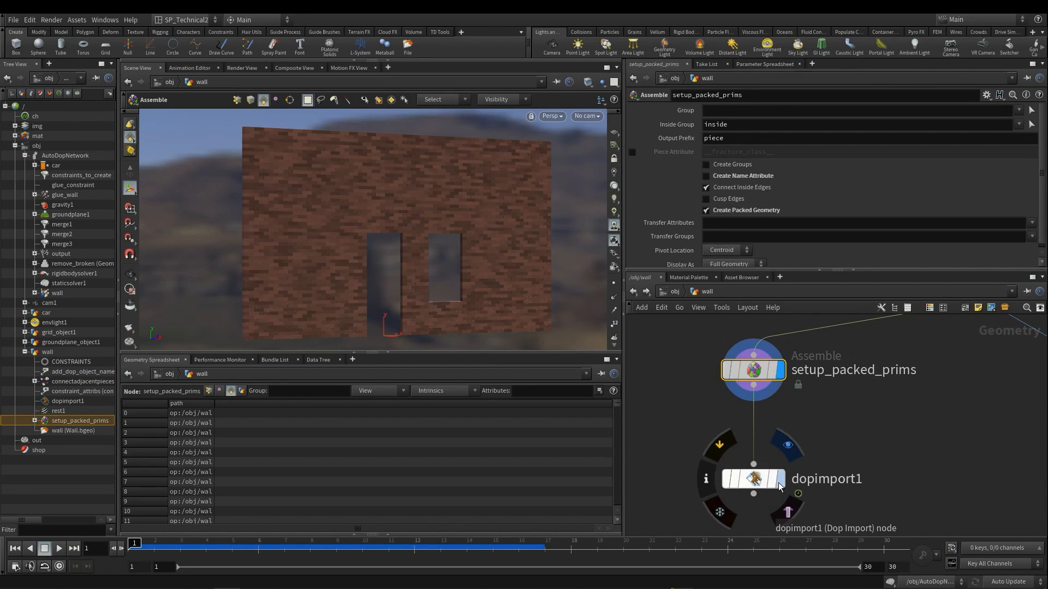
left_click(756, 483)
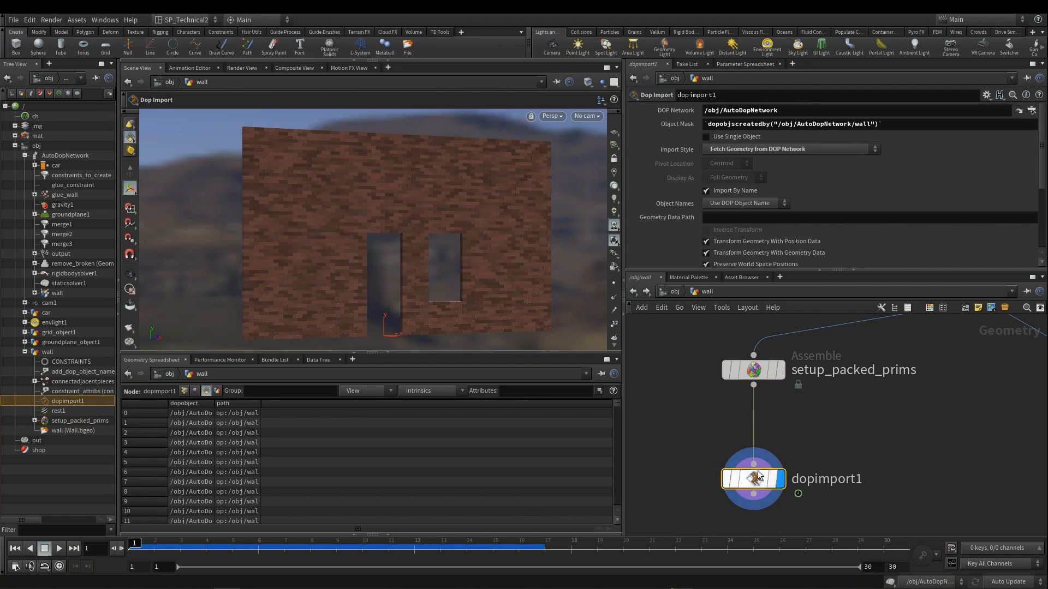
- Make setup_packed_prims the displayed node and review its node info
left_click(762, 374)
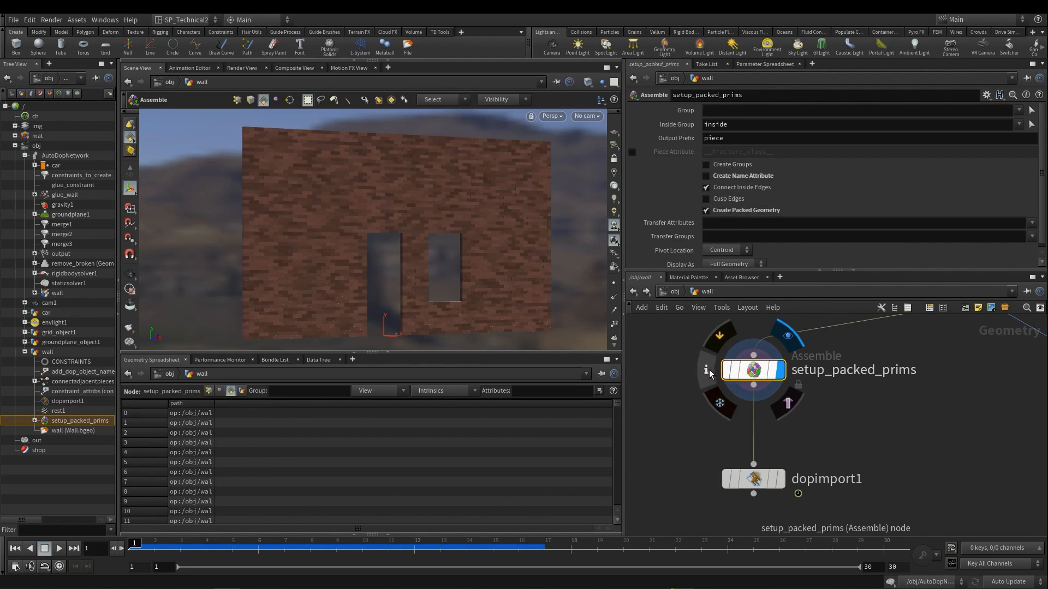
left_click(708, 369)
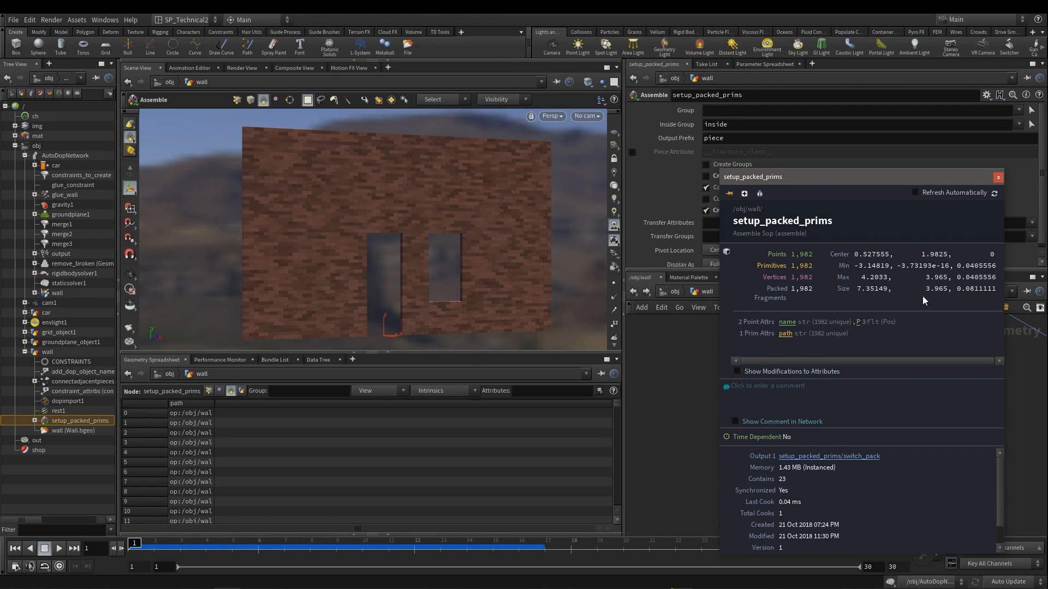
left_click(998, 178)
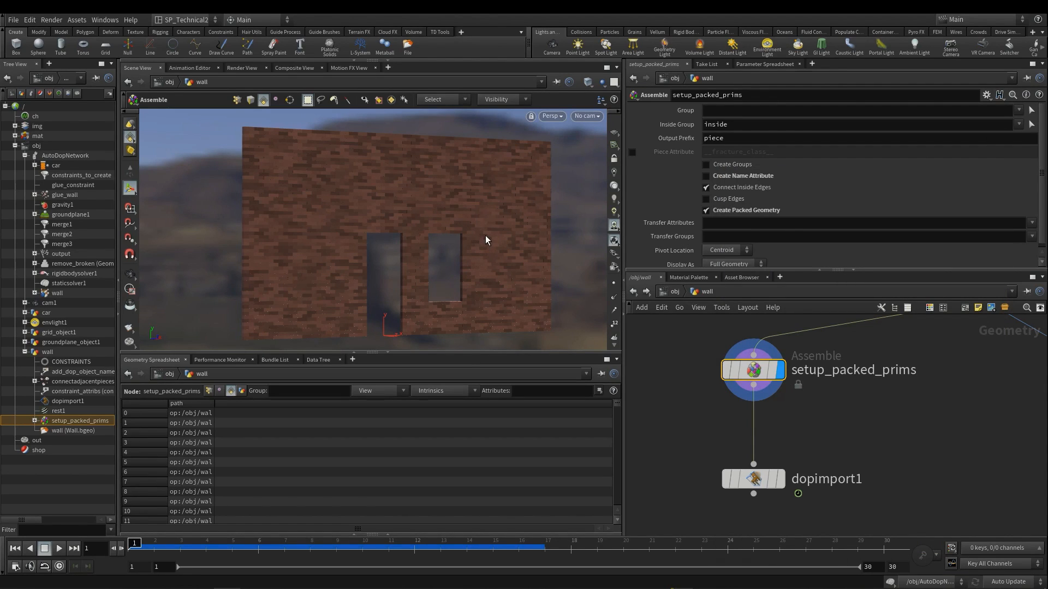
- Set Display As to Centroid on setup_packed_prims and inspect the brick points in the viewport
scroll(755, 259, "down", 1)
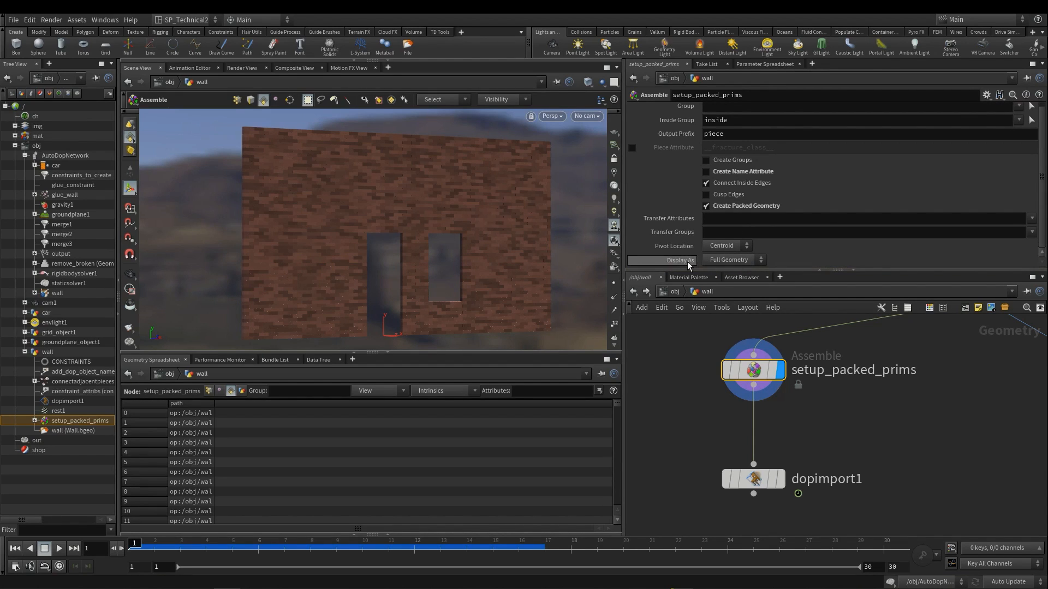
left_click(725, 260)
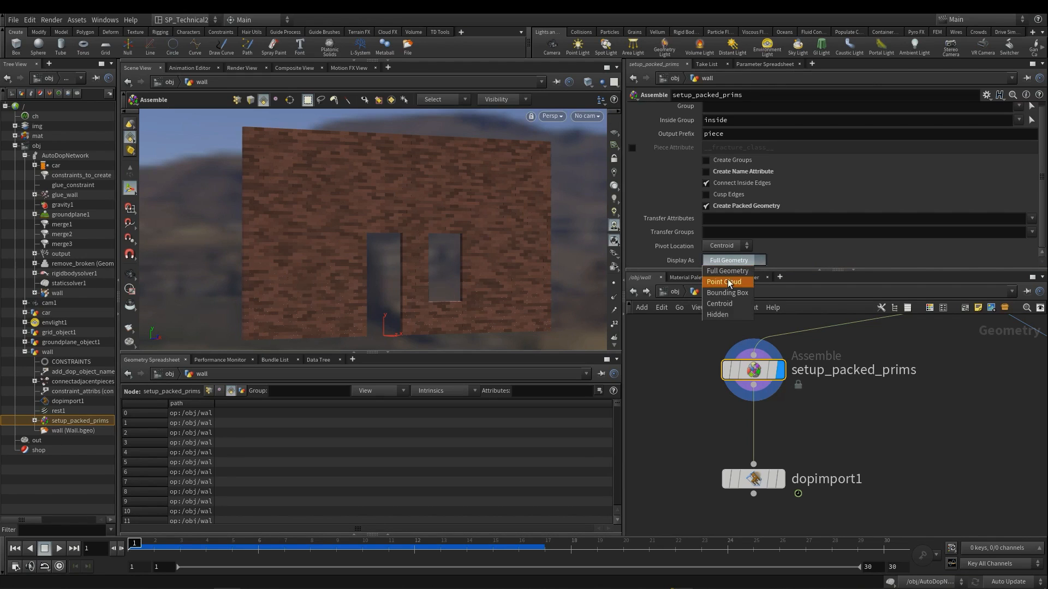
left_click(734, 305)
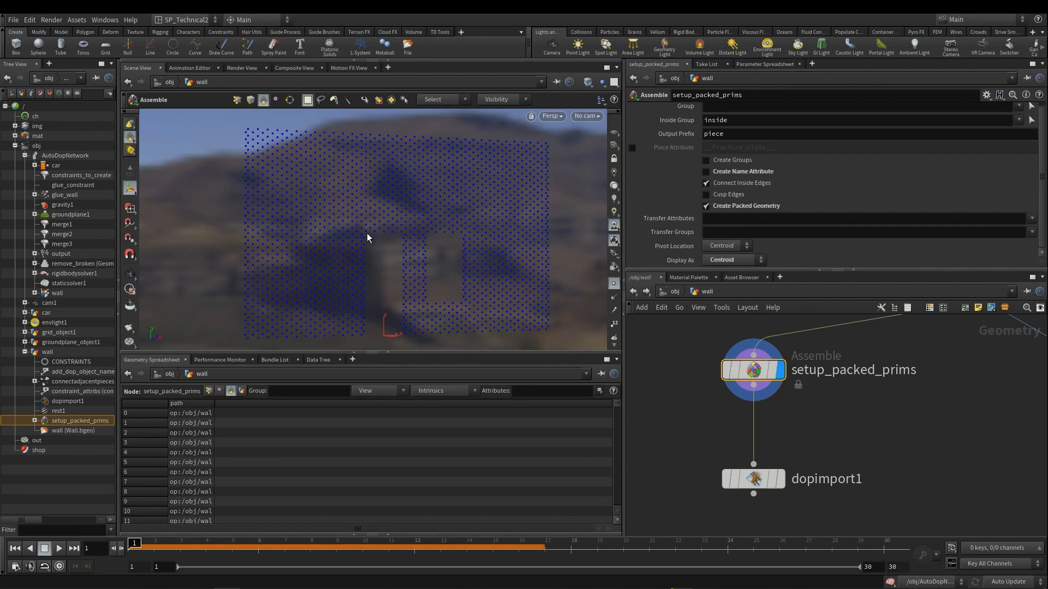
left_click(130, 274)
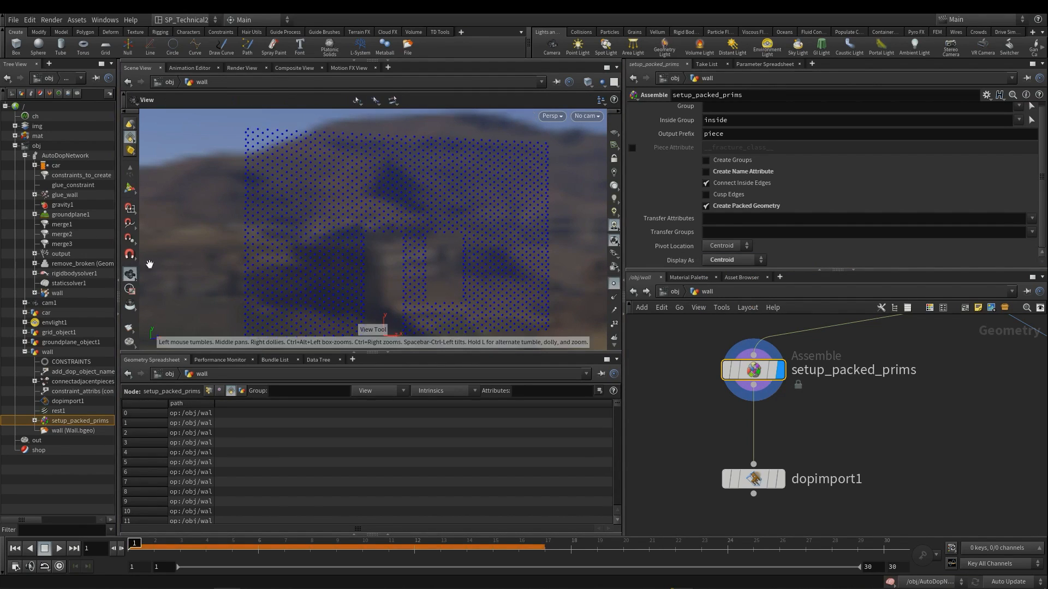
left_click_drag(438, 223, 417, 209)
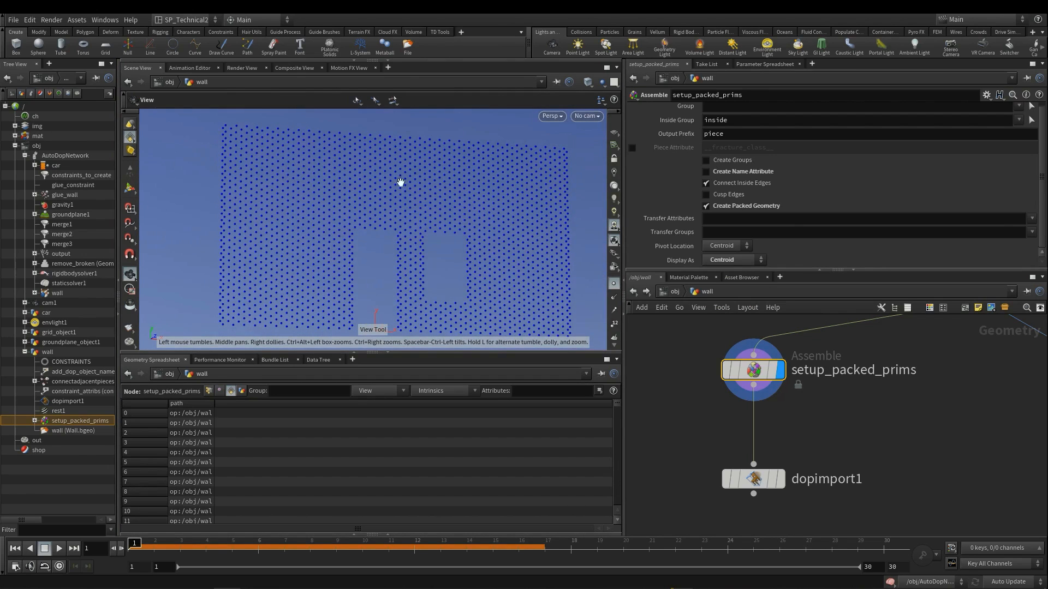
- List the setup_packed_prims point attributes in the spreadsheet and set Display As to Full Geometry with point markers hidden
left_click(208, 391)
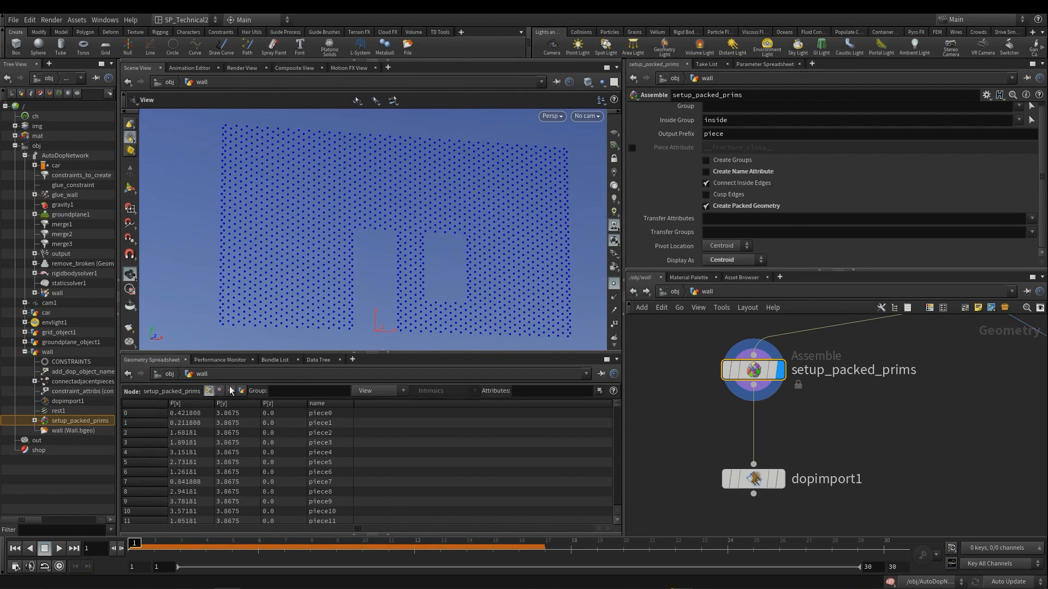
left_click(733, 259)
left_click(720, 270)
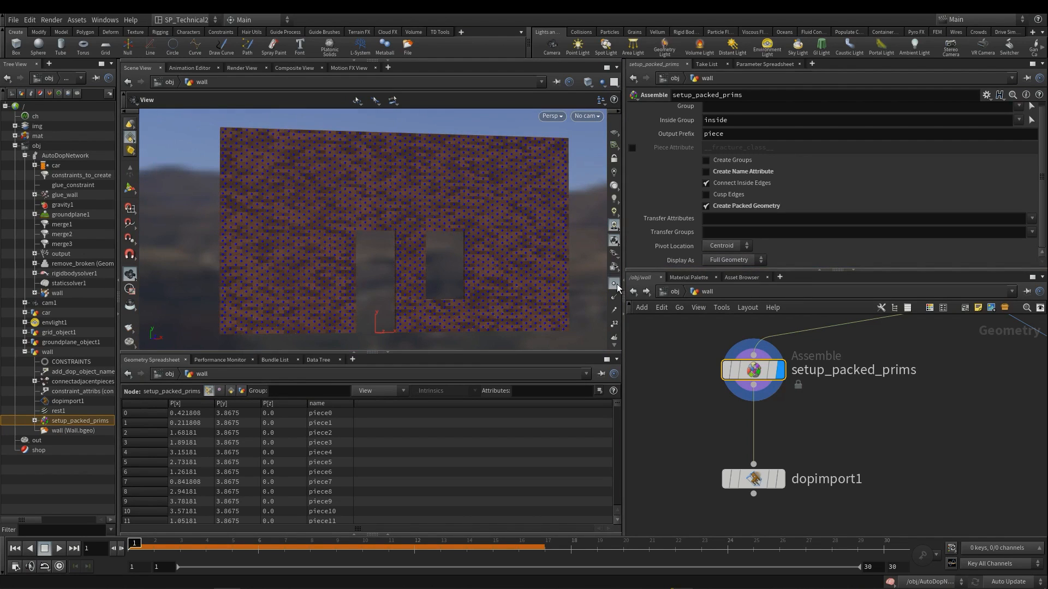
left_click_drag(420, 260, 413, 260)
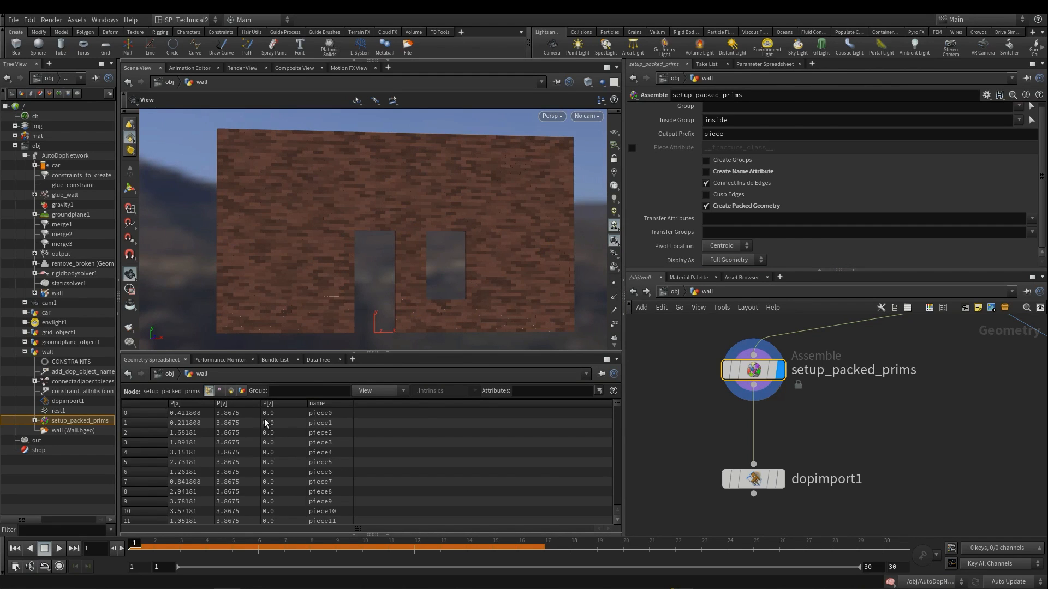
- Lower dopimport1 slightly to widen its gap from setup_packed_prims and clear the node selection
left_click_drag(754, 482, 754, 498)
middle_click_drag(715, 439, 718, 443)
left_click(659, 421)
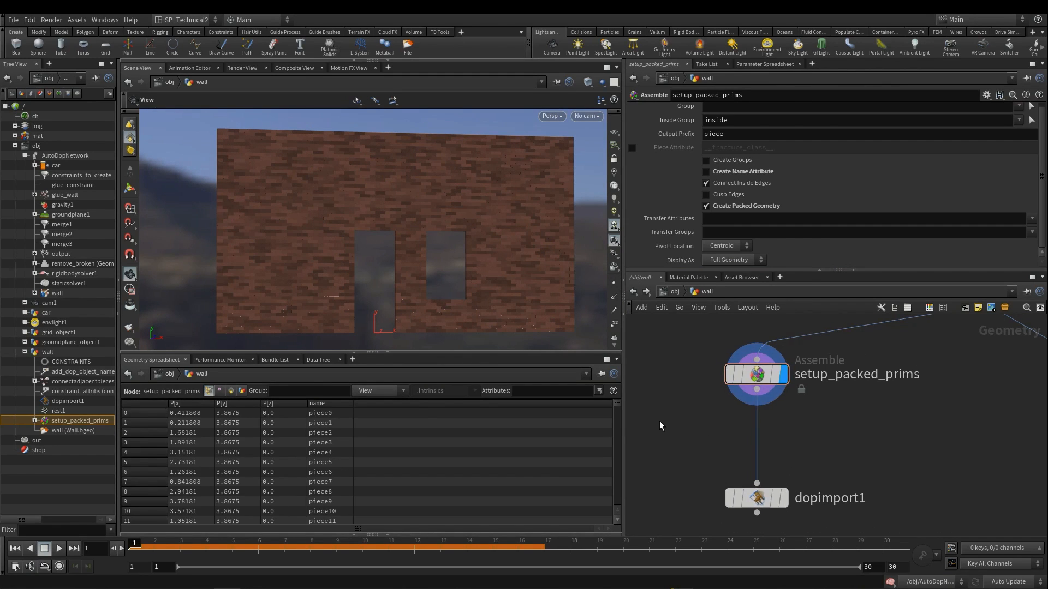
- Insert an Attribute Create node between setup_packed_prims and dopimport1 and make it the displayed node
key("Tab")
type("at")
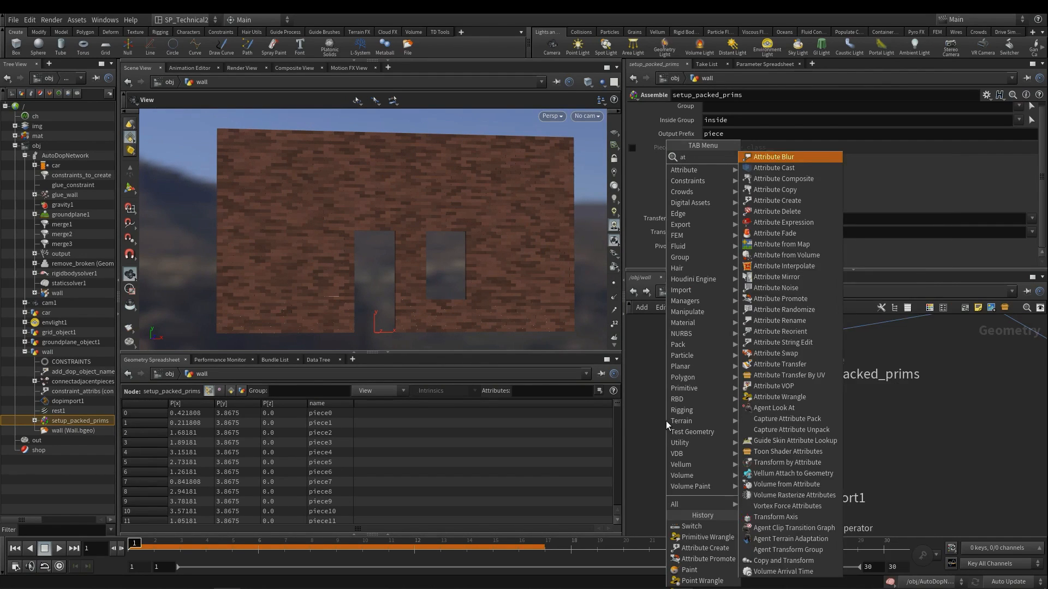
type("c")
left_click(809, 192)
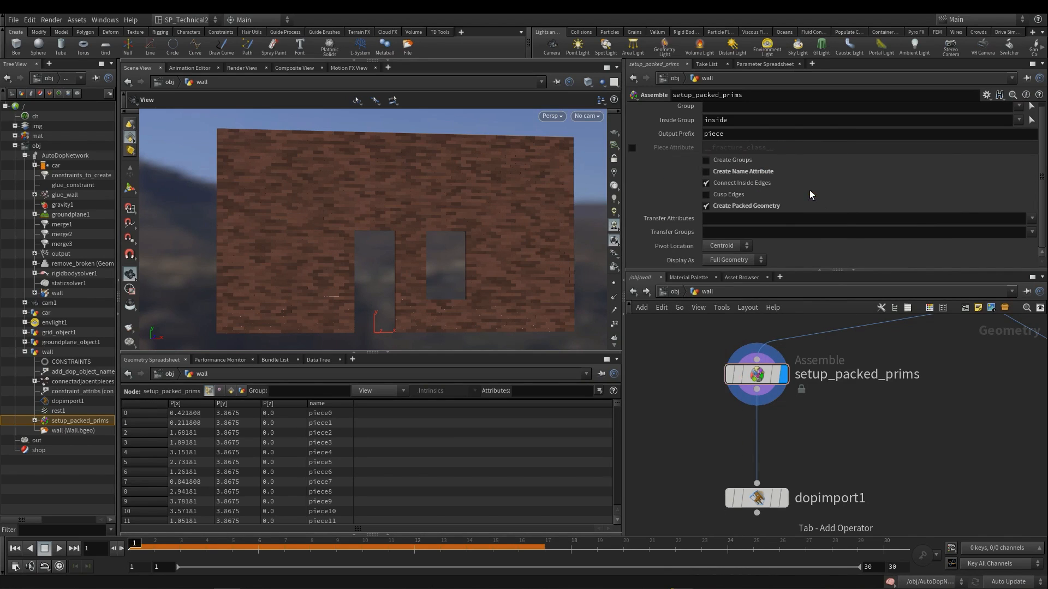
left_click(728, 437)
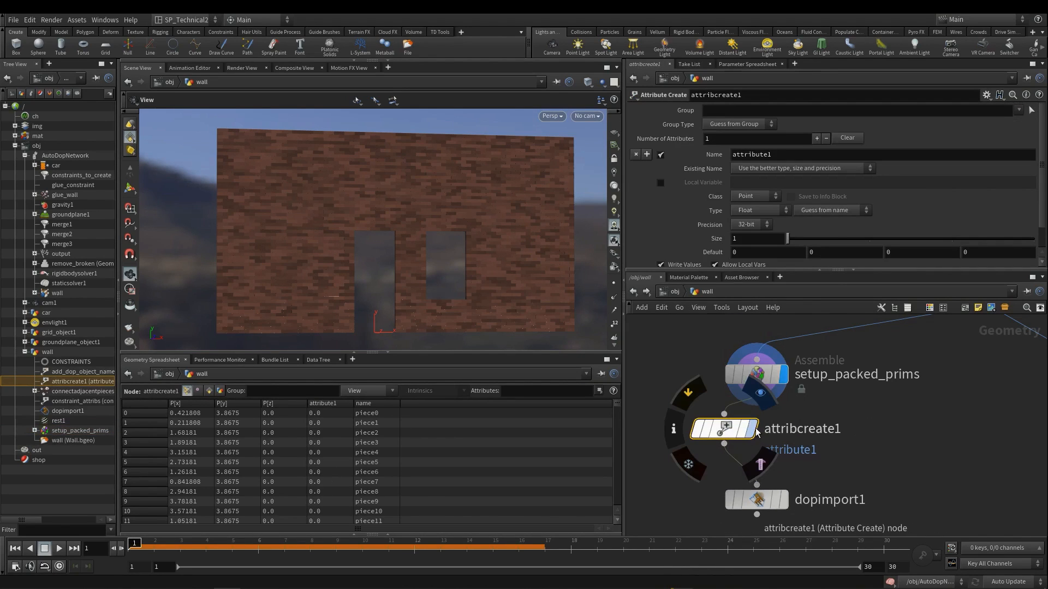
double_click(763, 429)
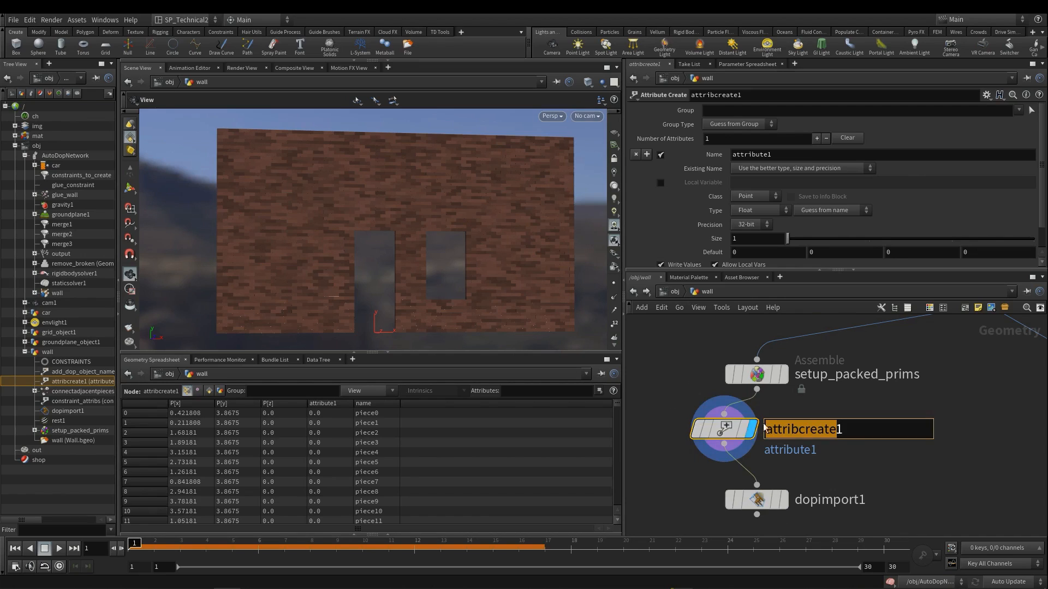
- Name the new point attribute active and set its type to Integer
double_click(753, 155)
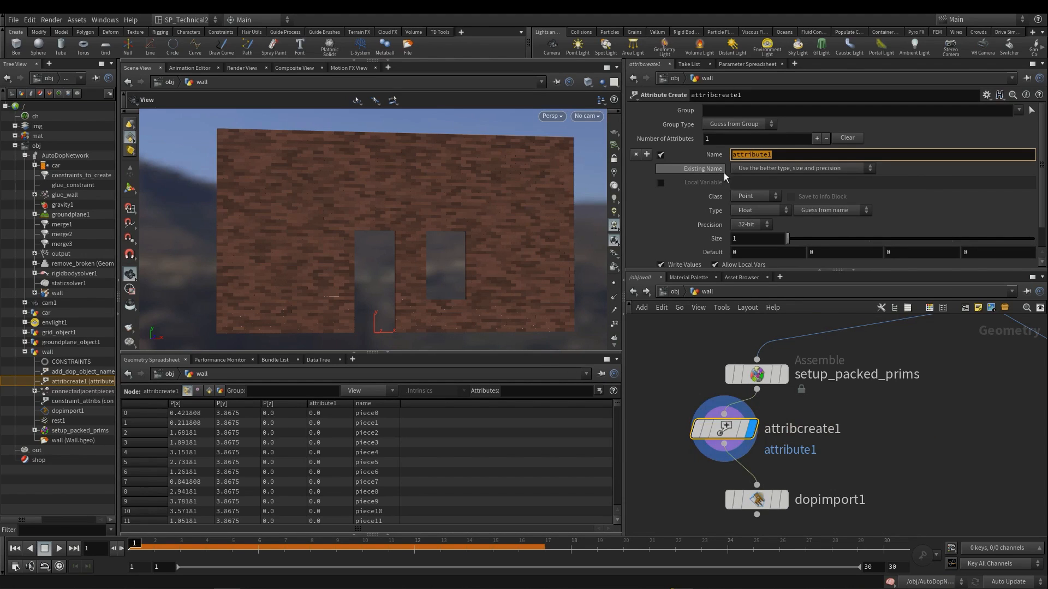
type("active")
key("Return")
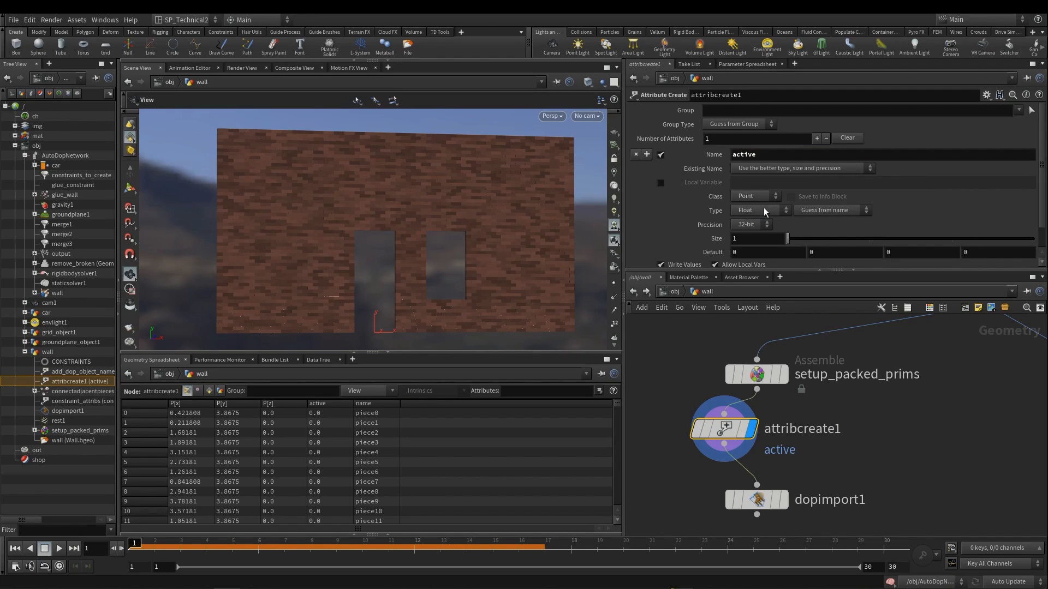
left_click(758, 195)
left_click(756, 195)
left_click(763, 210)
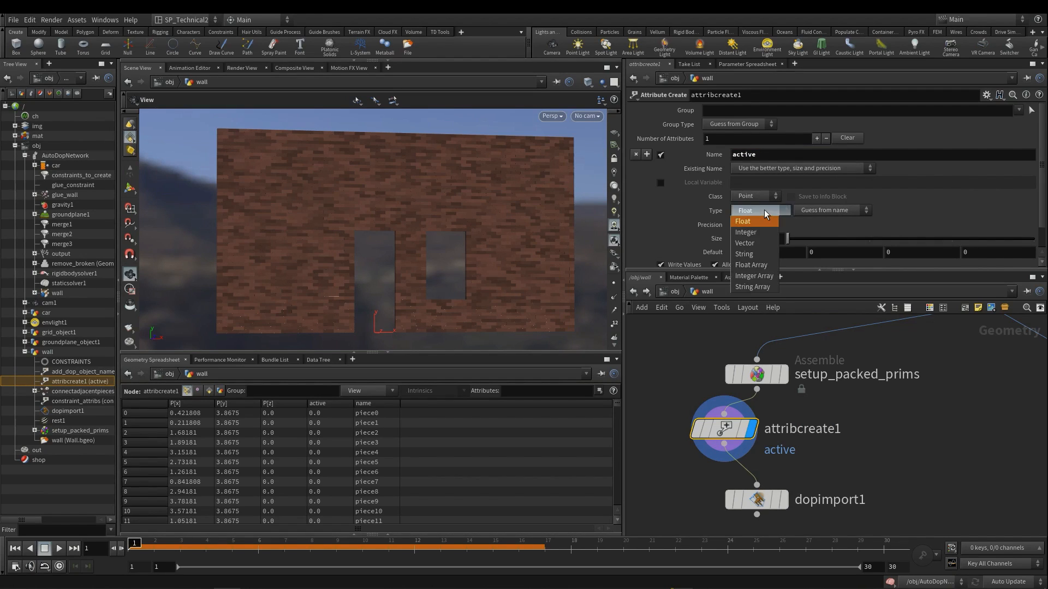
left_click(763, 233)
scroll(705, 254, "down", 2)
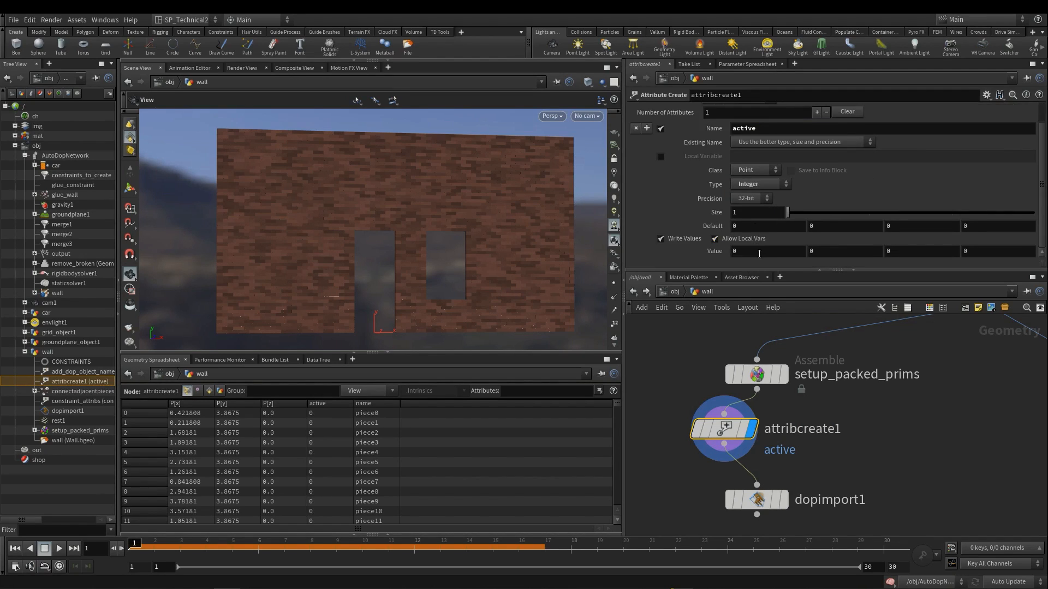
- Go to AutoDopNetwork and play the simulation with the wall's active attribute at 0
left_click(705, 253)
left_click(749, 291)
left_click(774, 305)
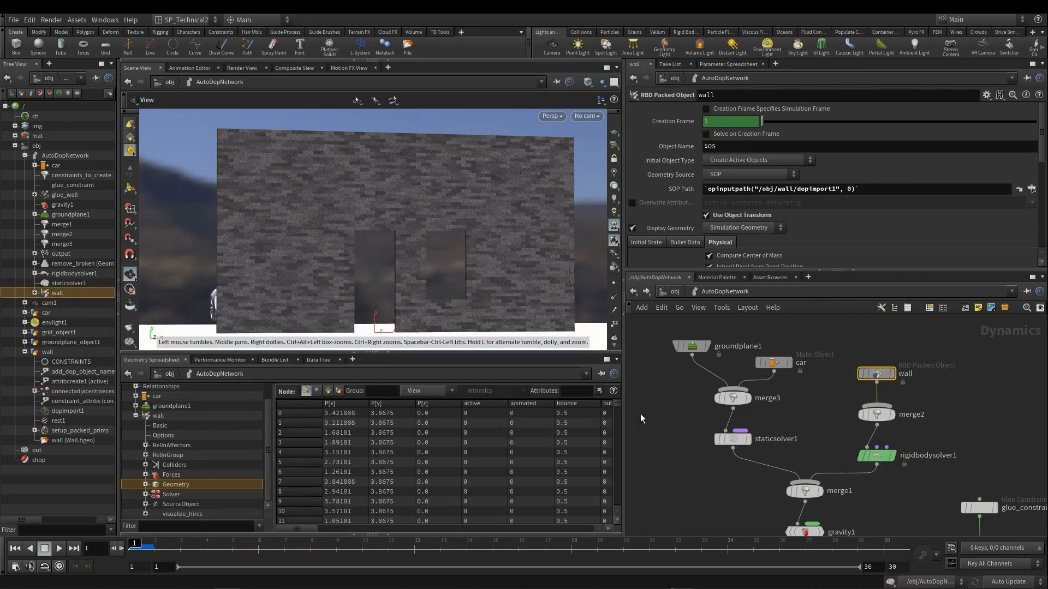
left_click(471, 411)
left_click(51, 551)
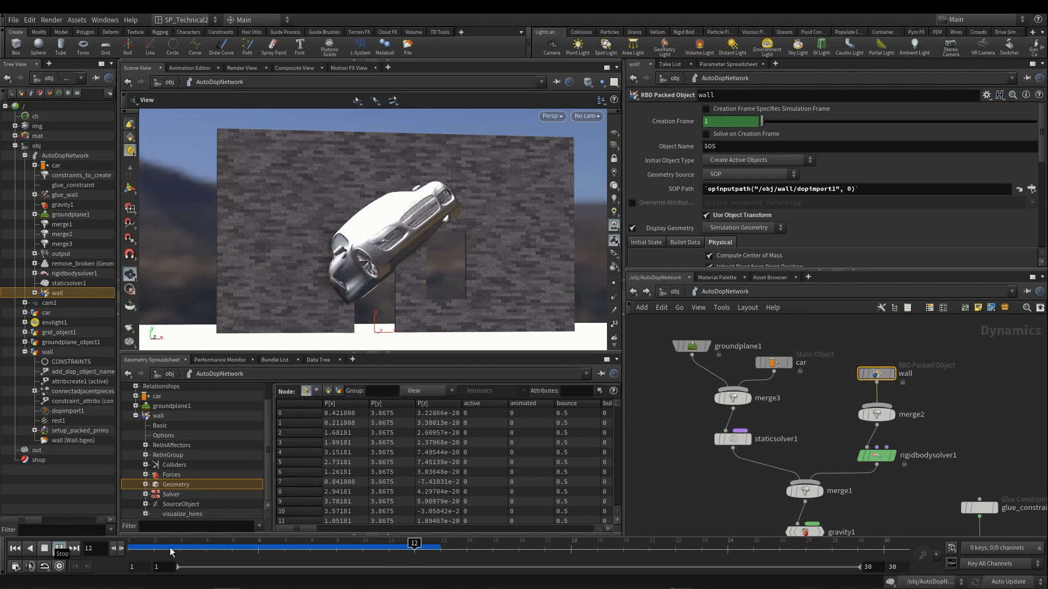
- Set the active attribute's value to 1 in attribcreate1 and replay the simulation in AutoDopNetwork
left_click(633, 292)
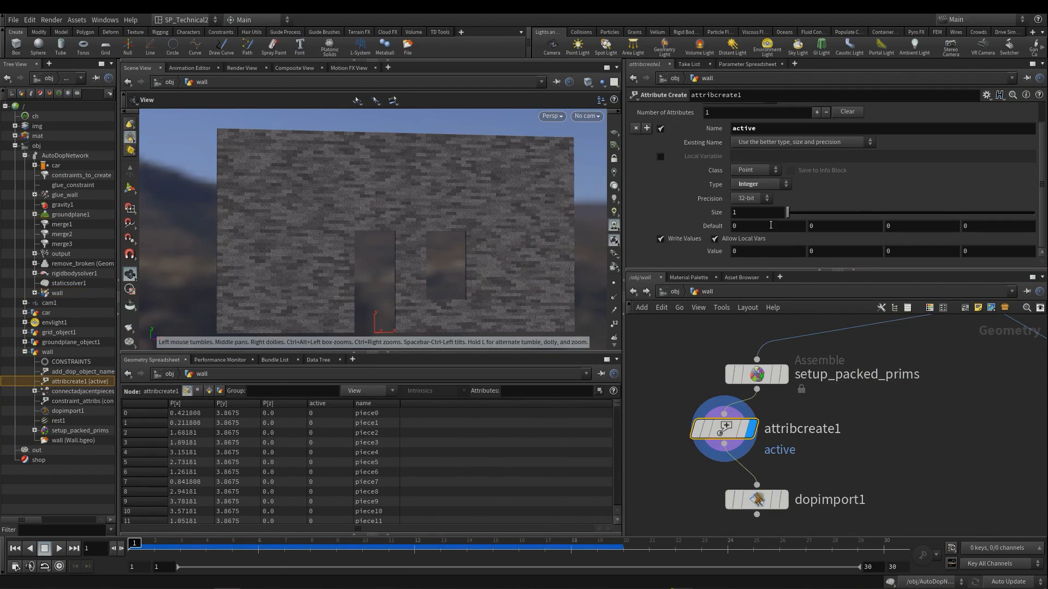
left_click(735, 250)
type("1")
key("Return")
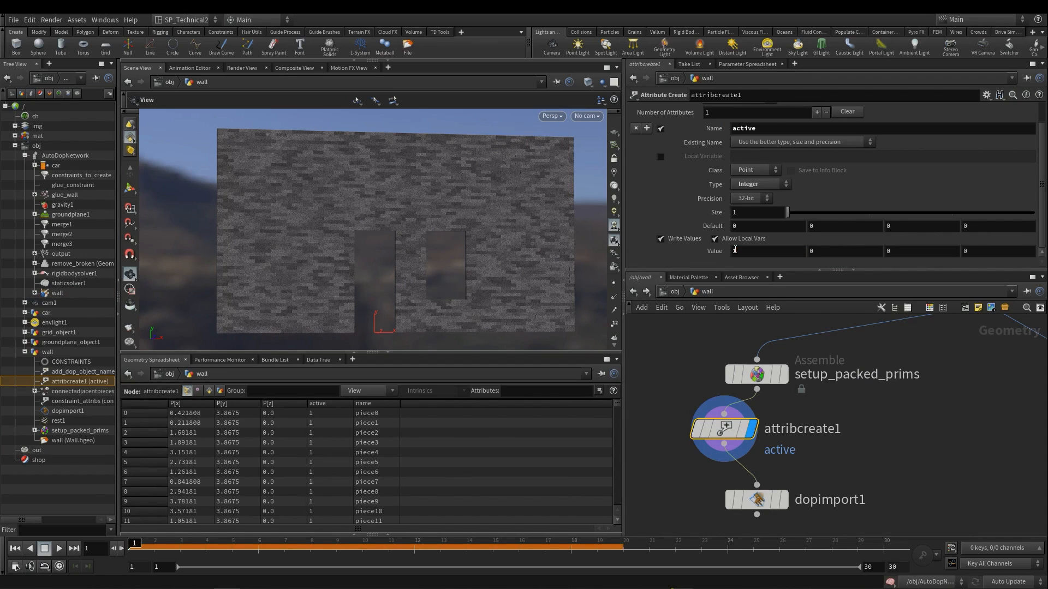
left_click(646, 292)
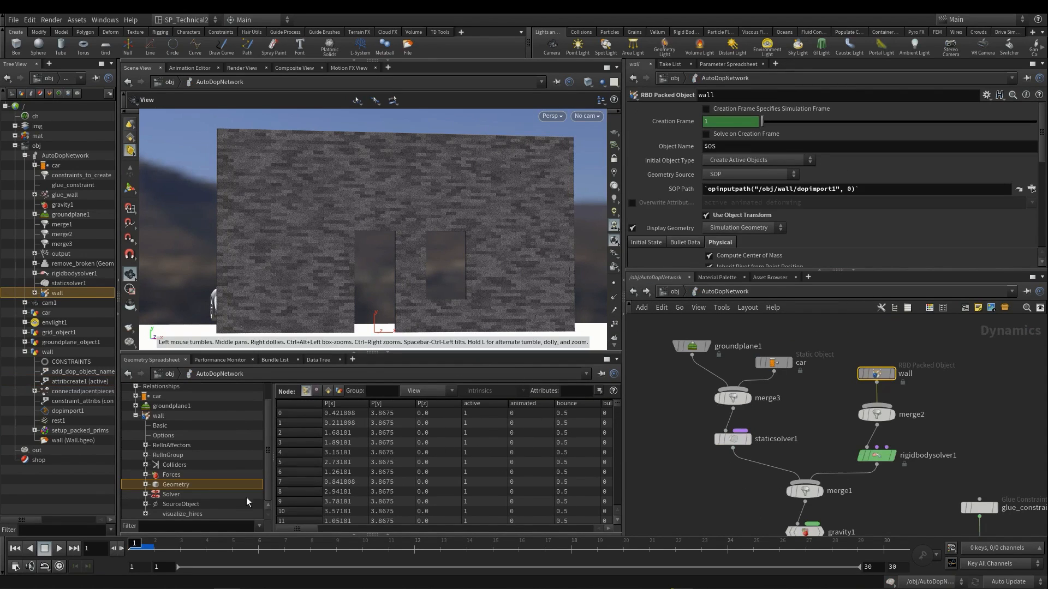
left_click(59, 548)
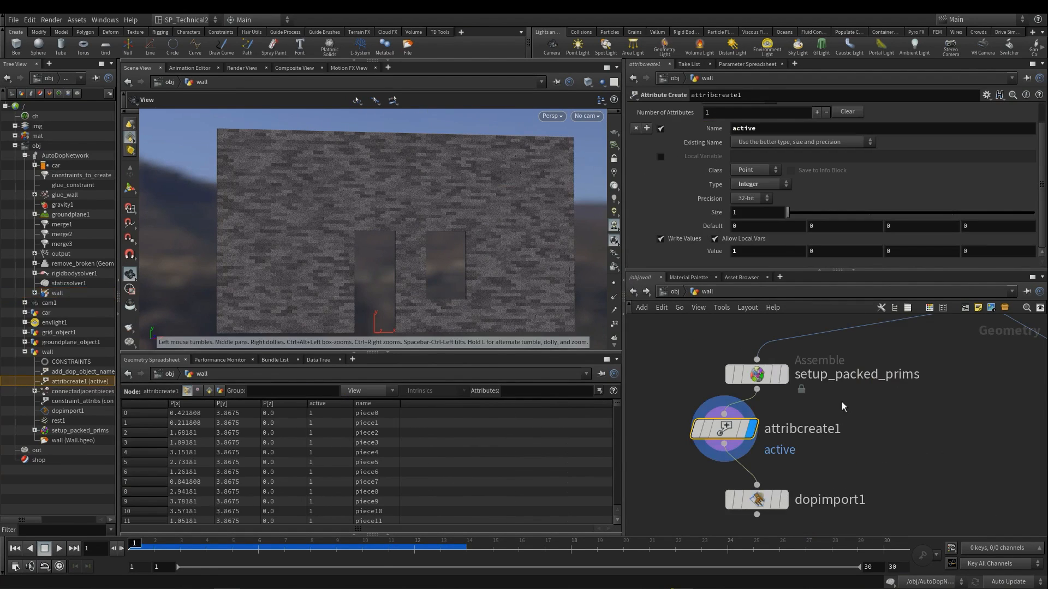
- Move dopimport1 lower and shift attribcreate1 sideways to make room for another node between them
mouse_move(735, 401)
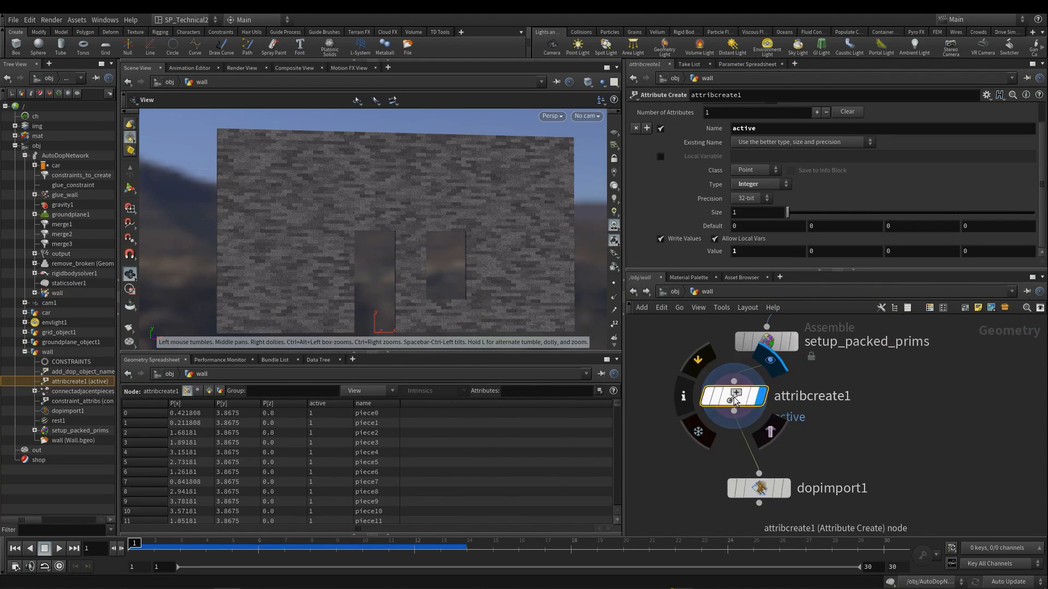
scroll(835, 335, "down", 3)
mouse_move(772, 432)
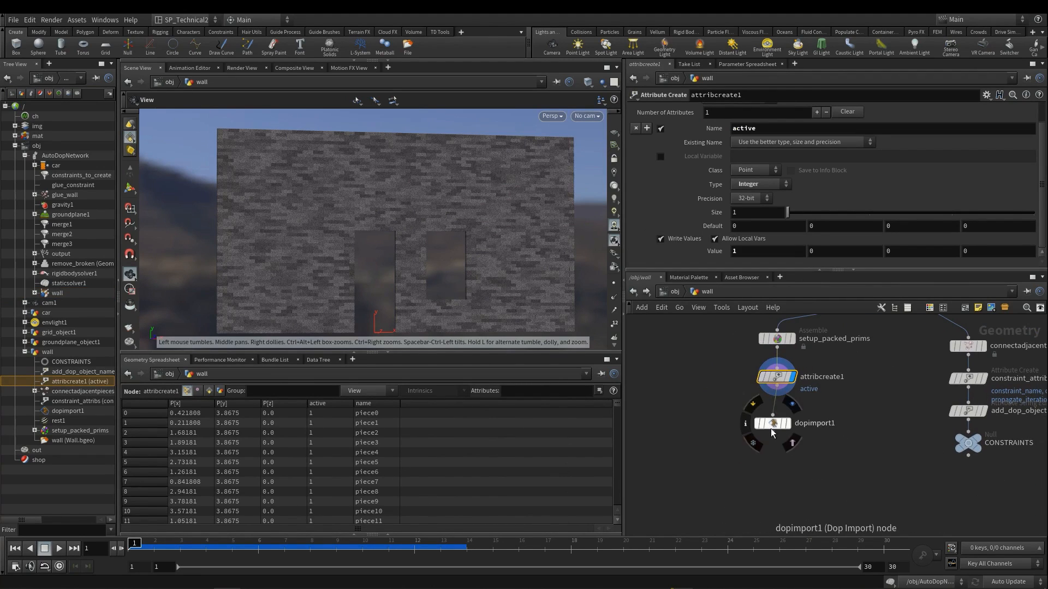
left_click_drag(771, 433, 776, 466)
left_click_drag(781, 380, 735, 374)
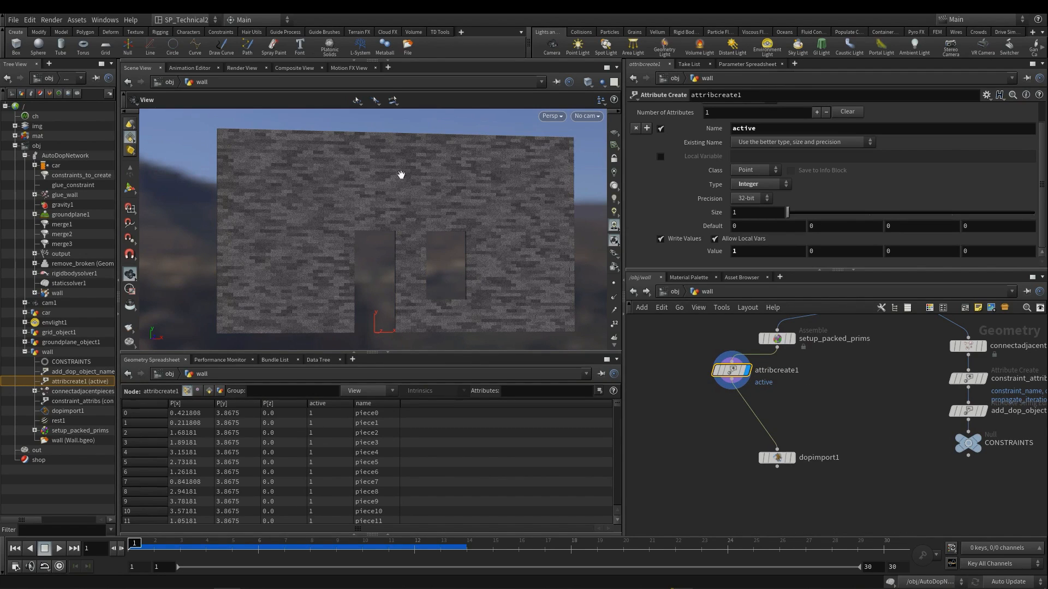
mouse_move(750, 389)
scroll(764, 390, "up", 2)
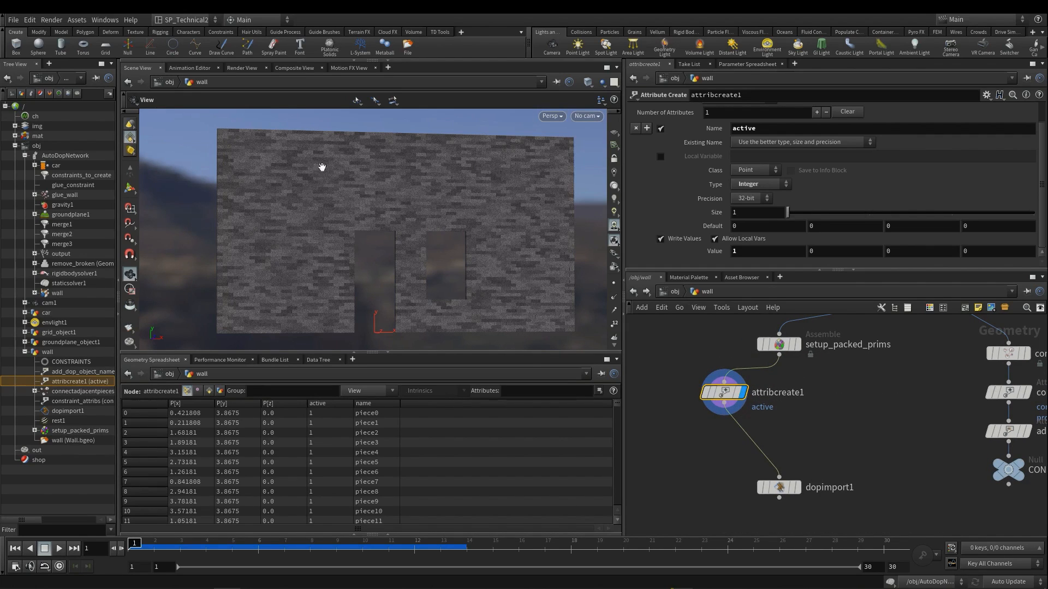
left_click_drag(720, 396, 687, 397)
middle_click_drag(768, 424, 776, 416)
- Insert a Group Create node between attribcreate1 and dopimport1 and make it the displayed node
key("Tab")
type("gr")
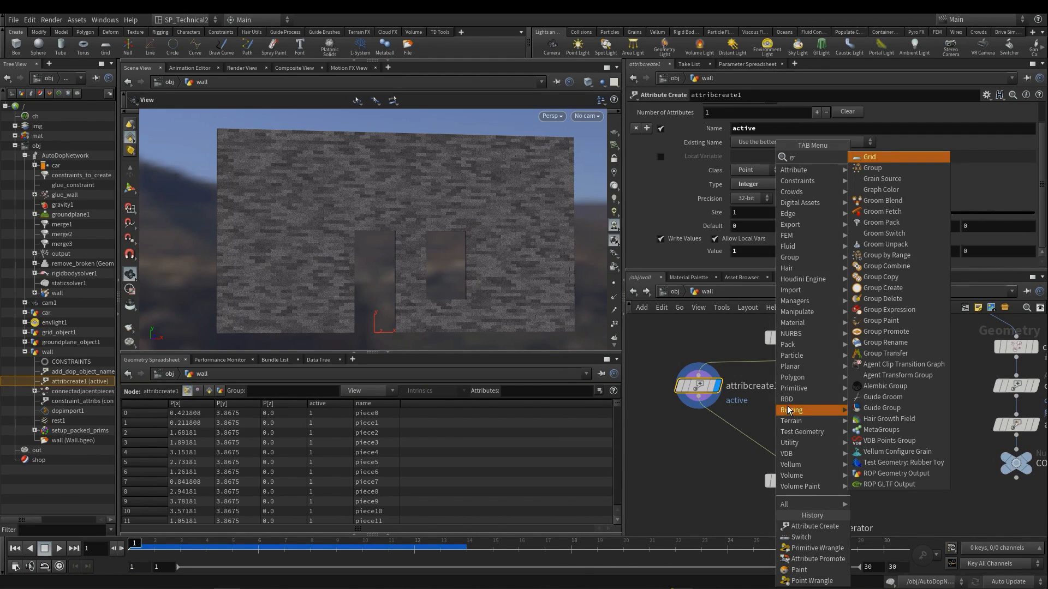
type("ou")
left_click(879, 157)
left_click(736, 435)
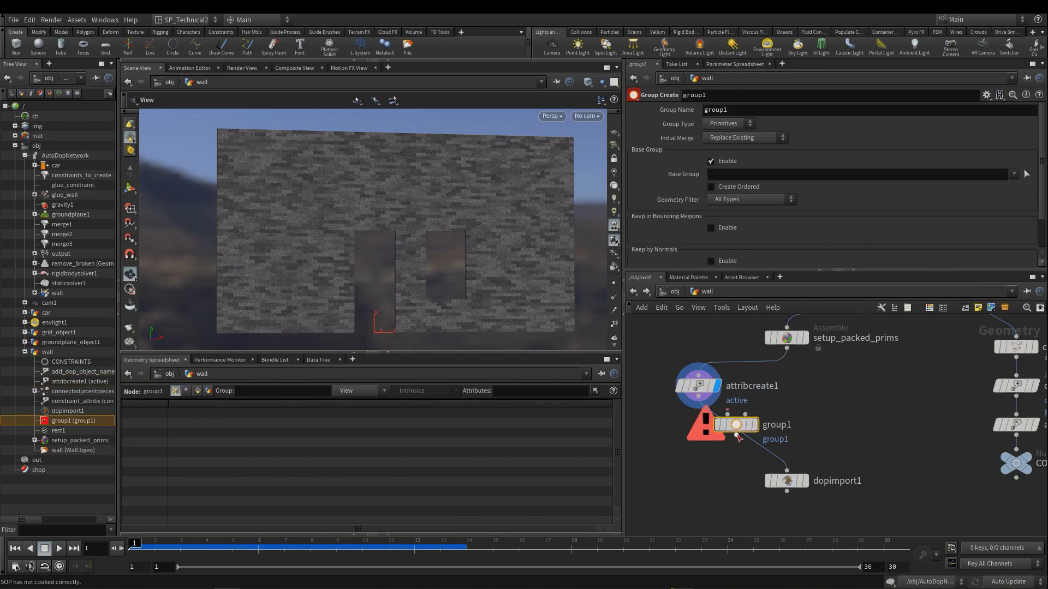
left_click_drag(738, 434, 702, 432)
left_click(717, 424)
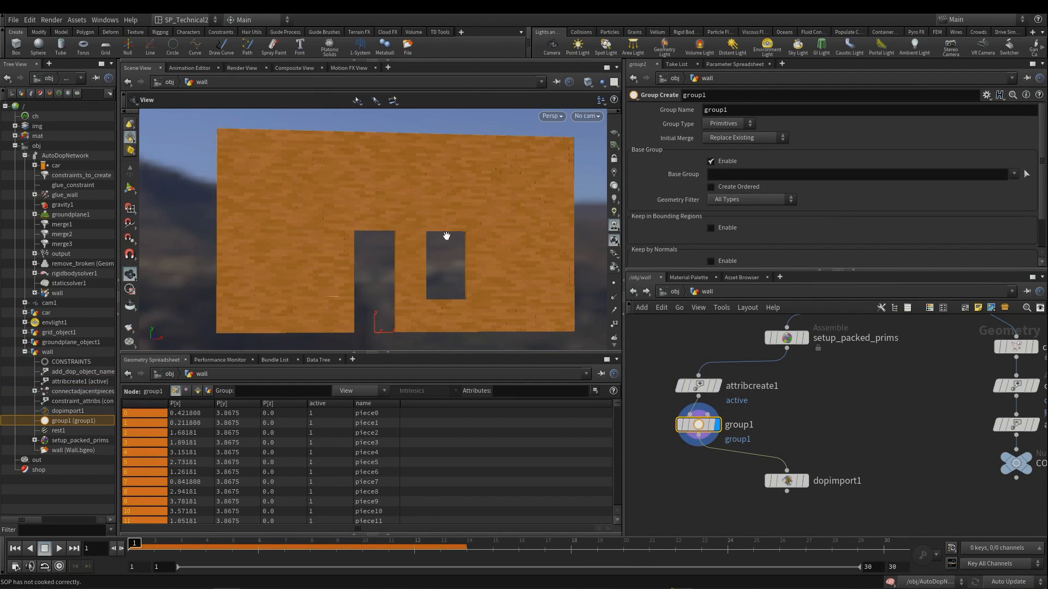
- Set the group type to Points and name the group active
mouse_move(341, 227)
left_mouse_down()
mouse_move(363, 222)
mouse_move(349, 222)
left_mouse_up()
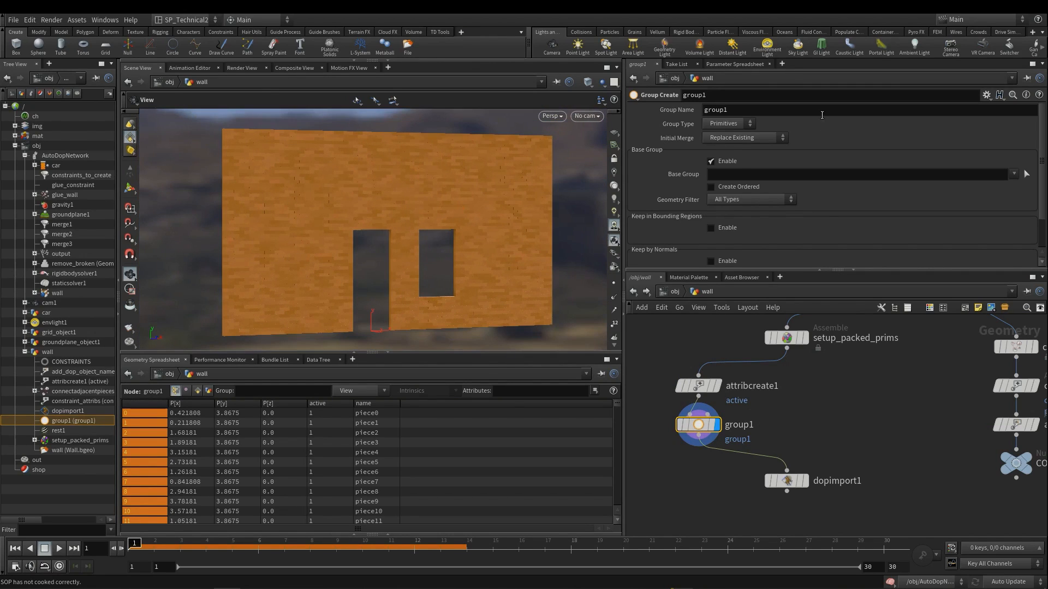
left_click(722, 125)
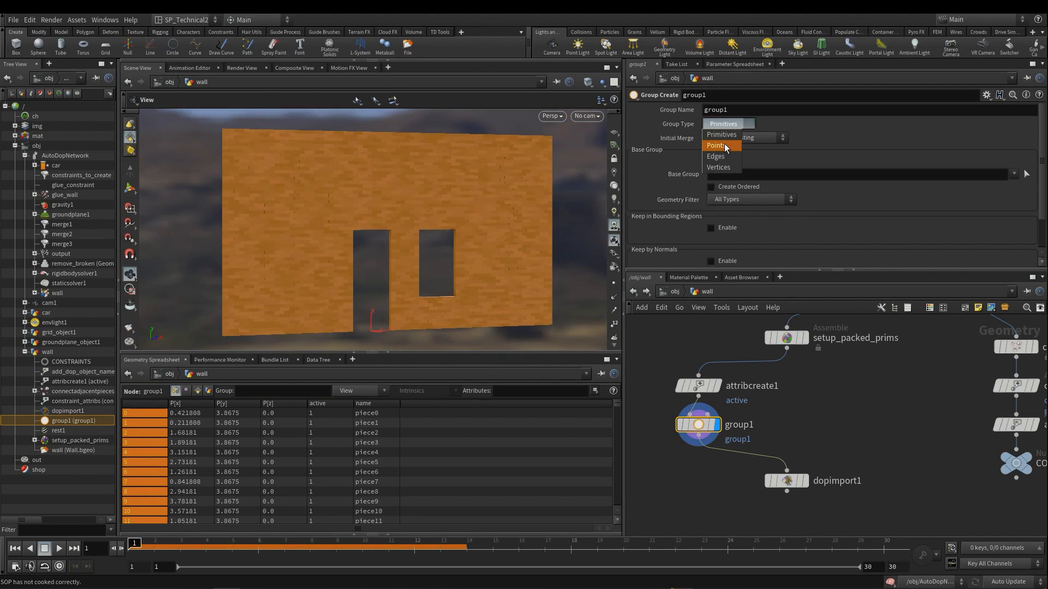
left_click(724, 143)
left_click_drag(395, 208, 400, 202)
double_click(749, 111)
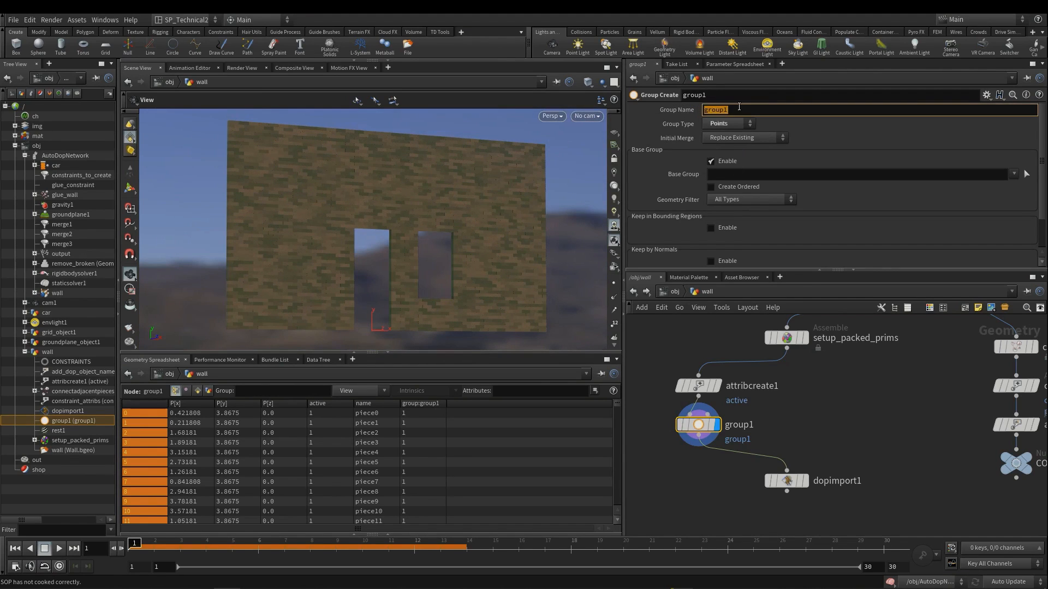
type("active")
key("Return")
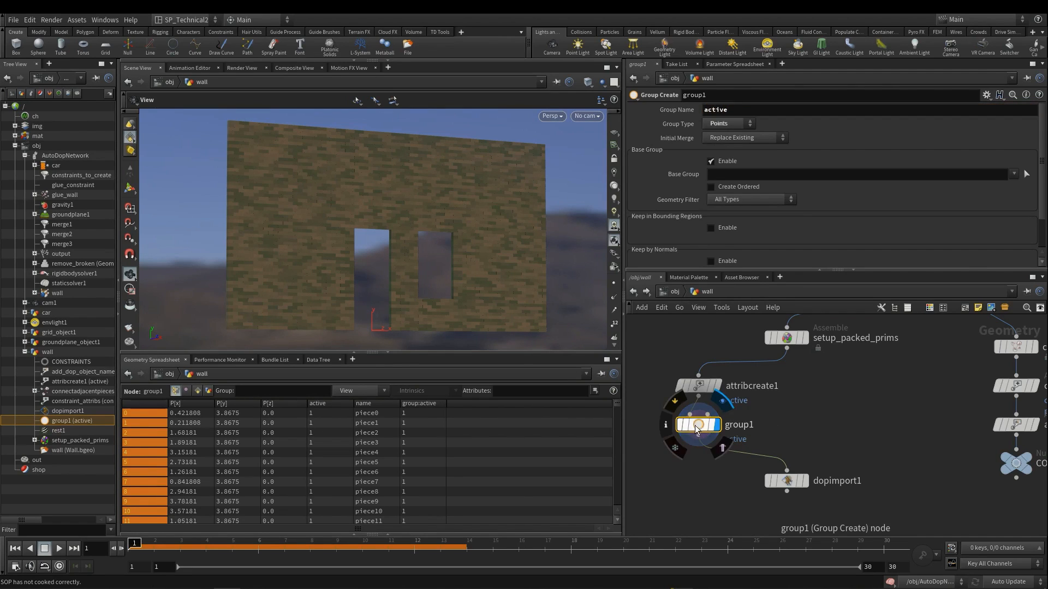
- Review the point attributes and point groups in group1's node info, and close the info window
left_click(668, 426)
scroll(840, 358, "down", 1)
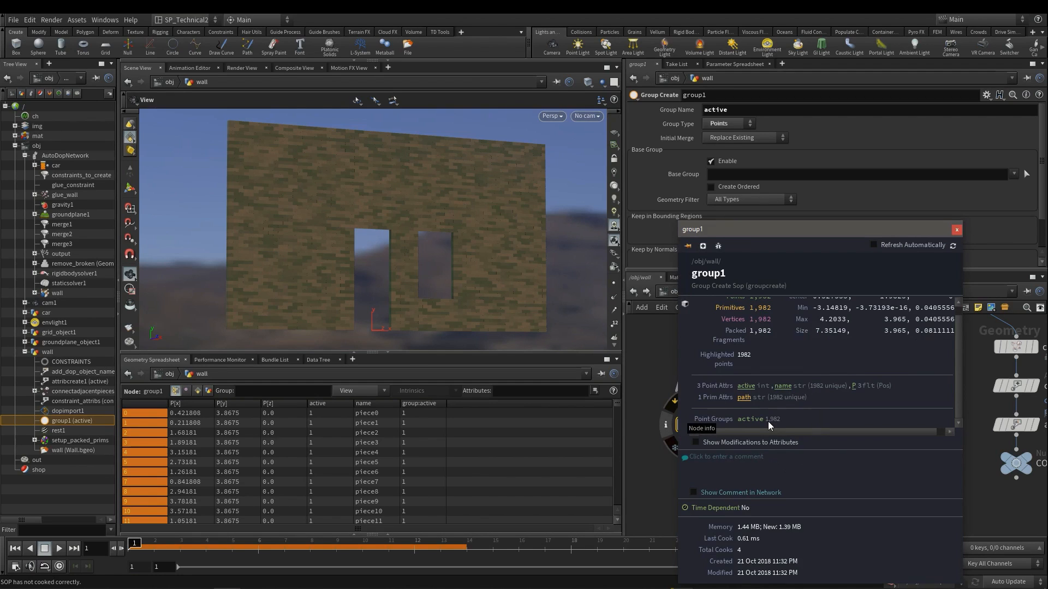
scroll(810, 381, "up", 1)
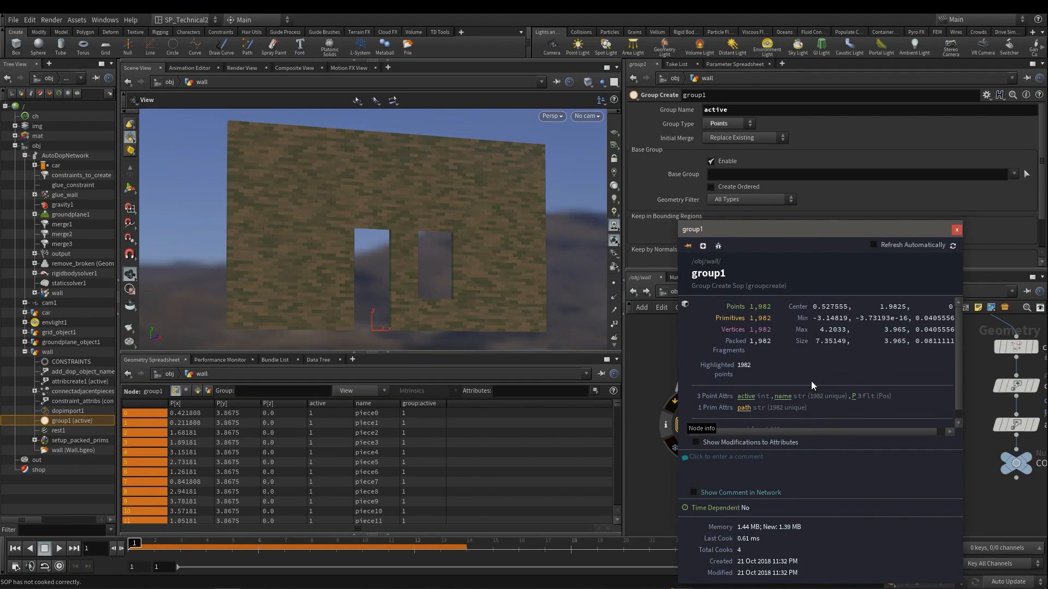
left_click(956, 230)
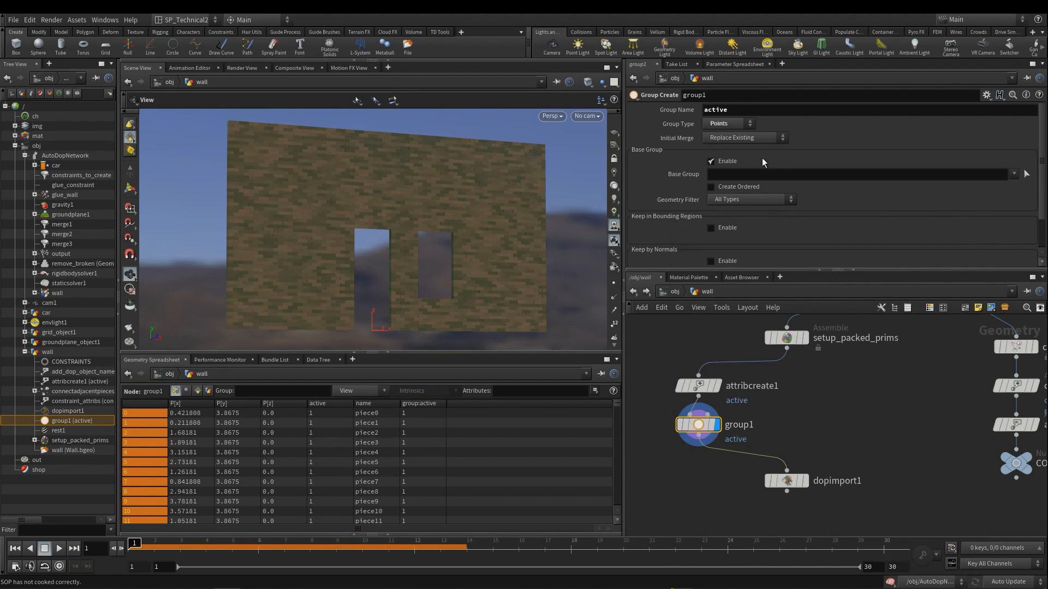
- Disable the Base Group on group1 and enable Keep in Bounding Regions with a Bounding Box
left_click(710, 162)
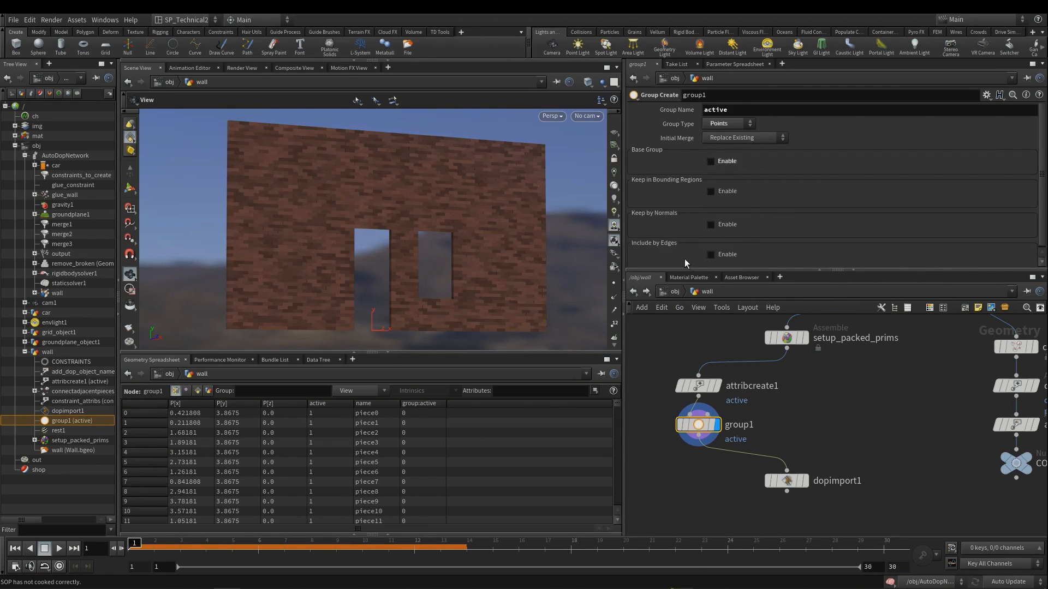
left_click_drag(684, 270, 685, 286)
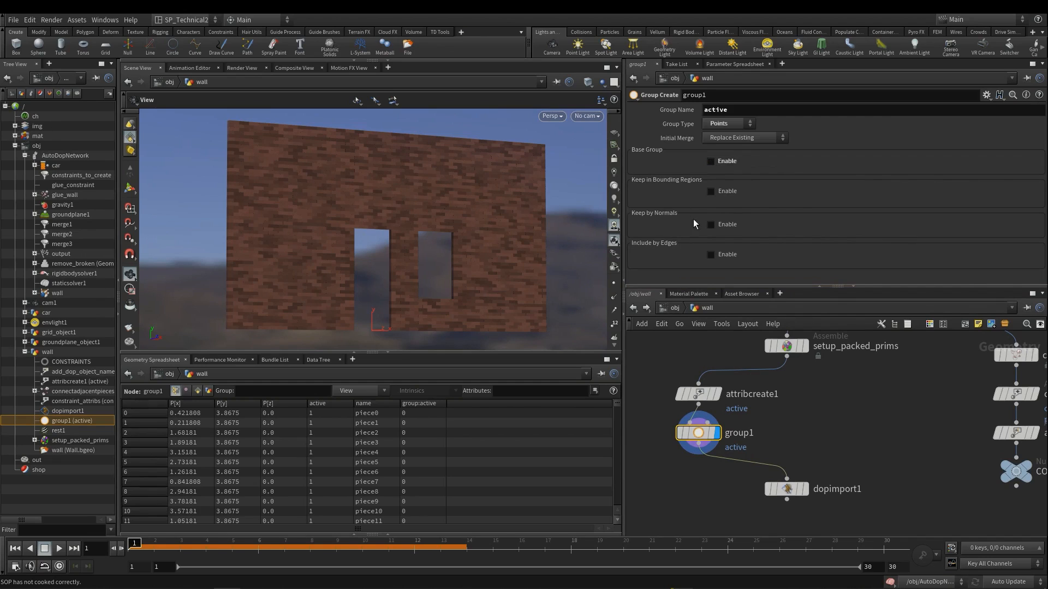
left_click_drag(463, 271, 433, 272)
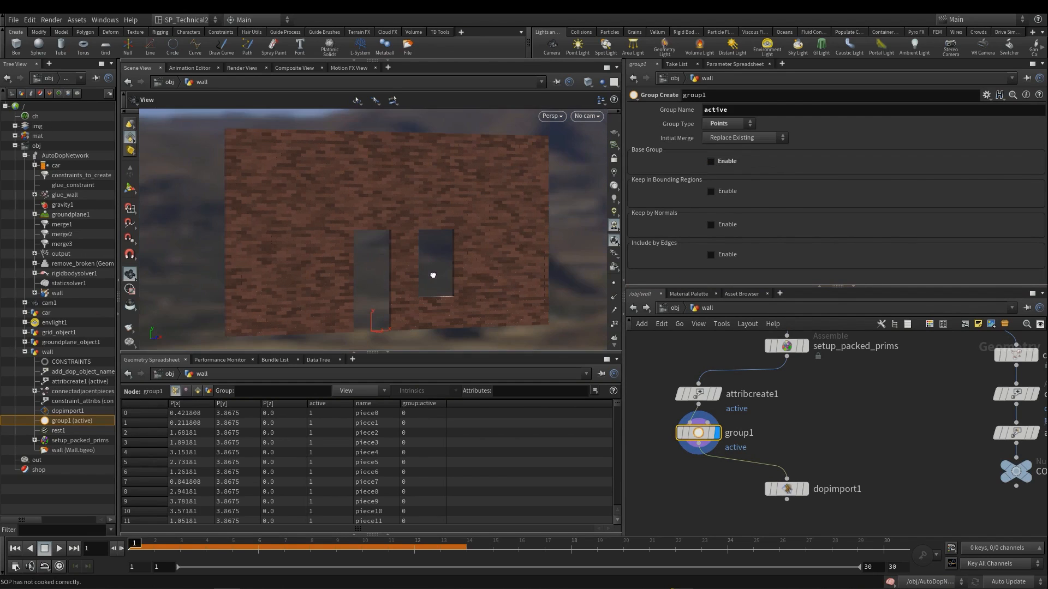
left_click(711, 191)
left_click_drag(437, 270, 418, 286)
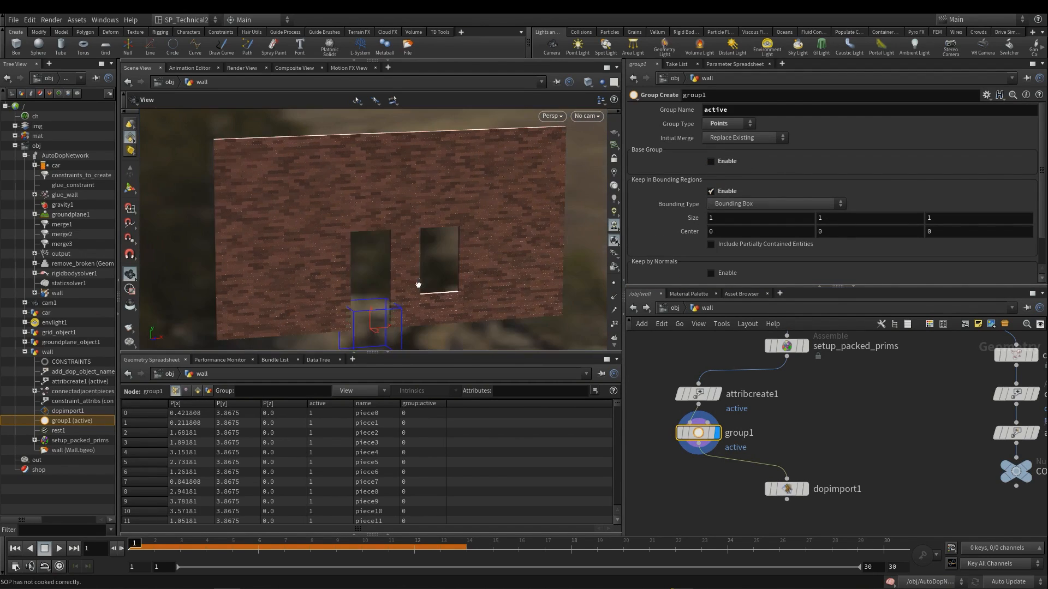
scroll(407, 276, "down", 1)
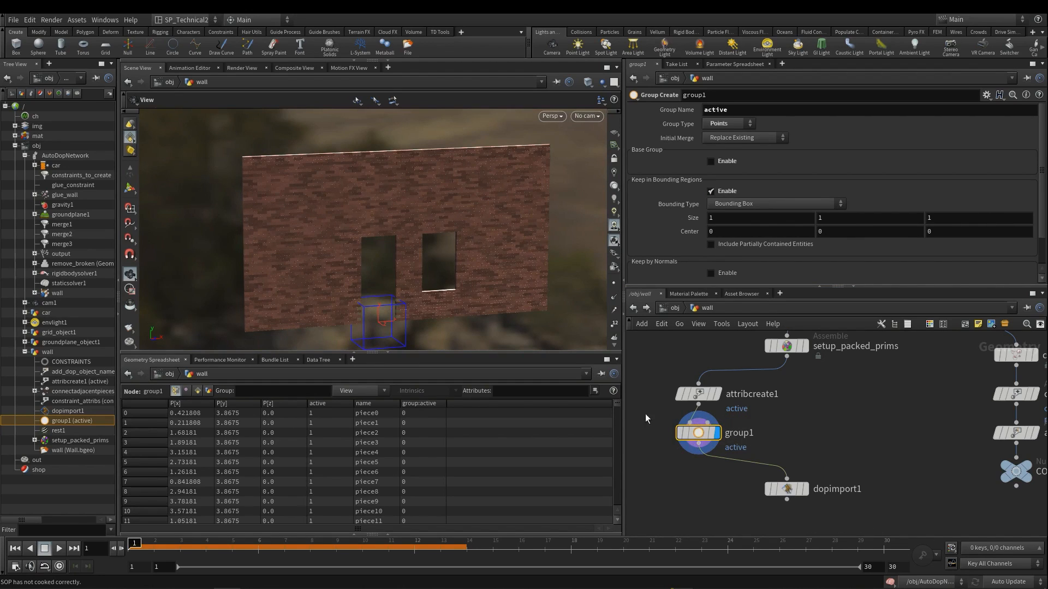
- Stretch the group's bounding box over most of the wall, about 6.79 by 4.17, centred near 0.58, 1.59
left_click(130, 188)
left_click_drag(385, 289, 369, 162)
left_click_drag(428, 245, 552, 260, "alt")
key("Escape")
key("Return")
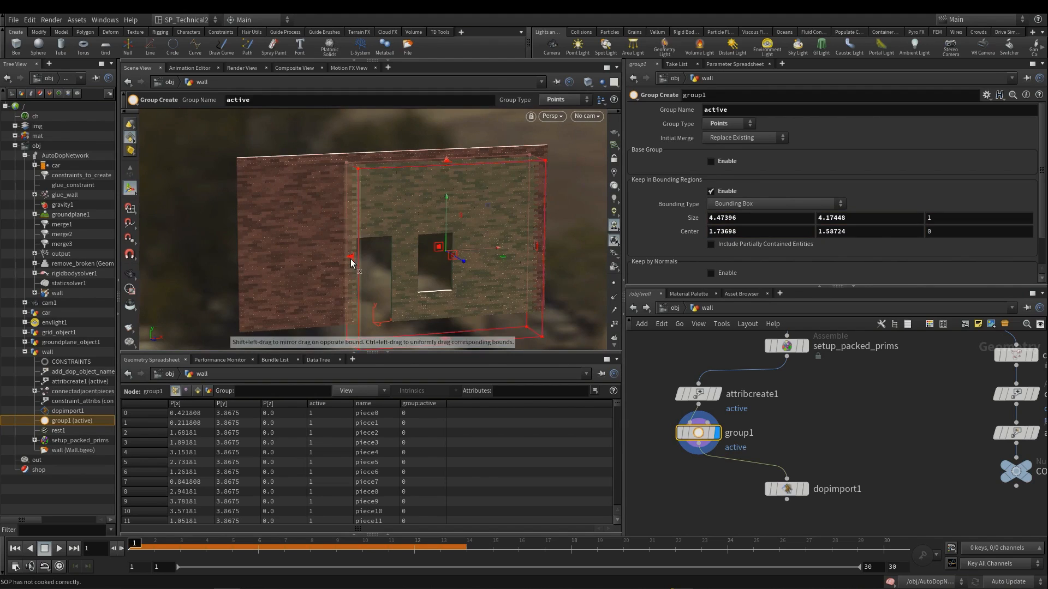
left_click_drag(353, 256, 251, 267)
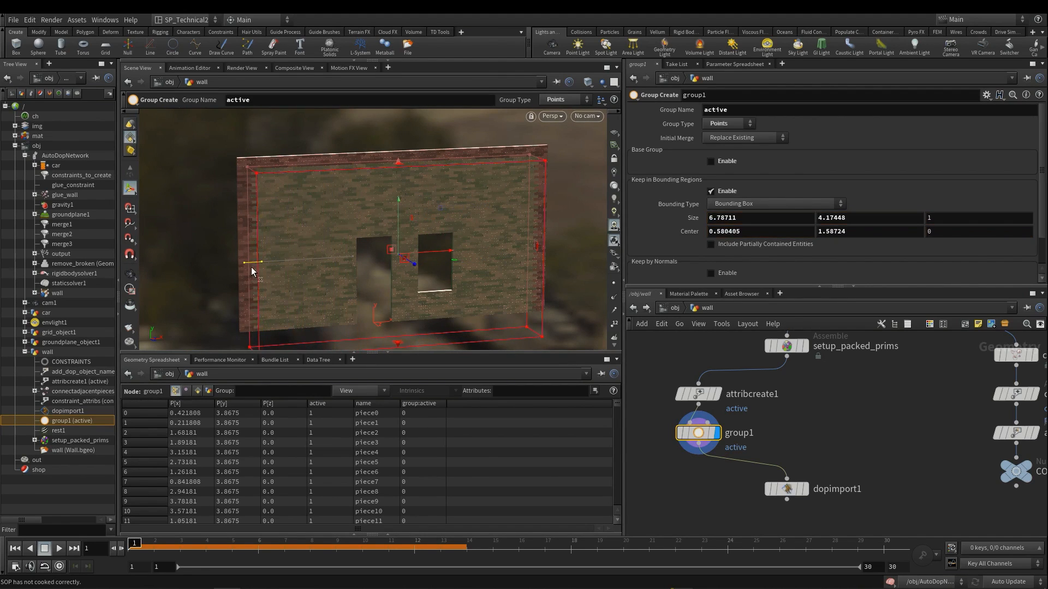
- Move dopimport1 further down, and insert a displayed copy of attribcreate1 between group1 and dopimport1
key("Escape")
left_click_drag(334, 242, 346, 231)
right_click_drag(346, 232, 338, 246)
left_click_drag(337, 246, 358, 241)
key("Return")
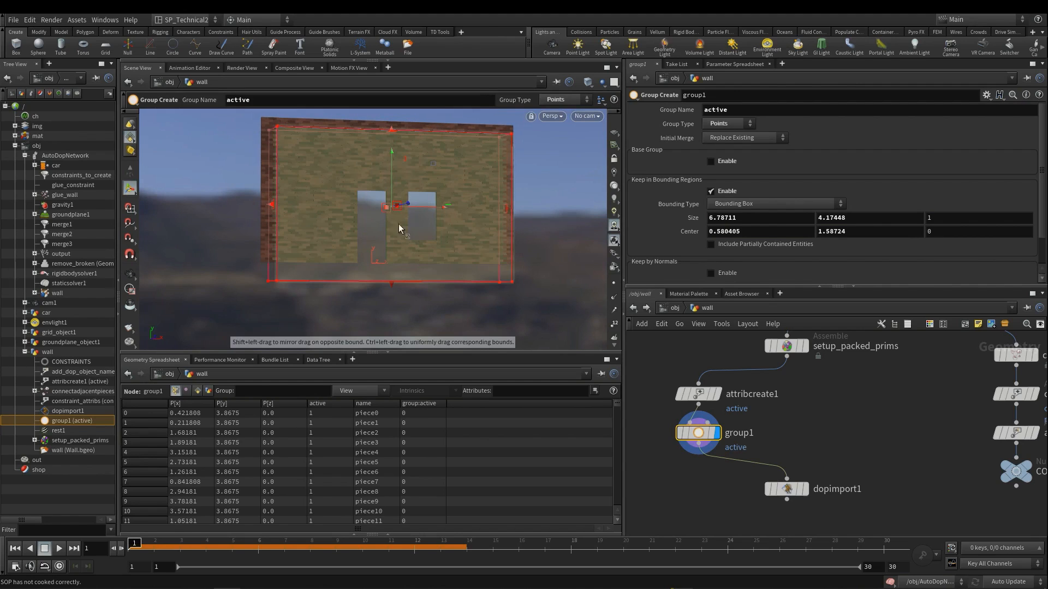
middle_click_drag(786, 467, 786, 451)
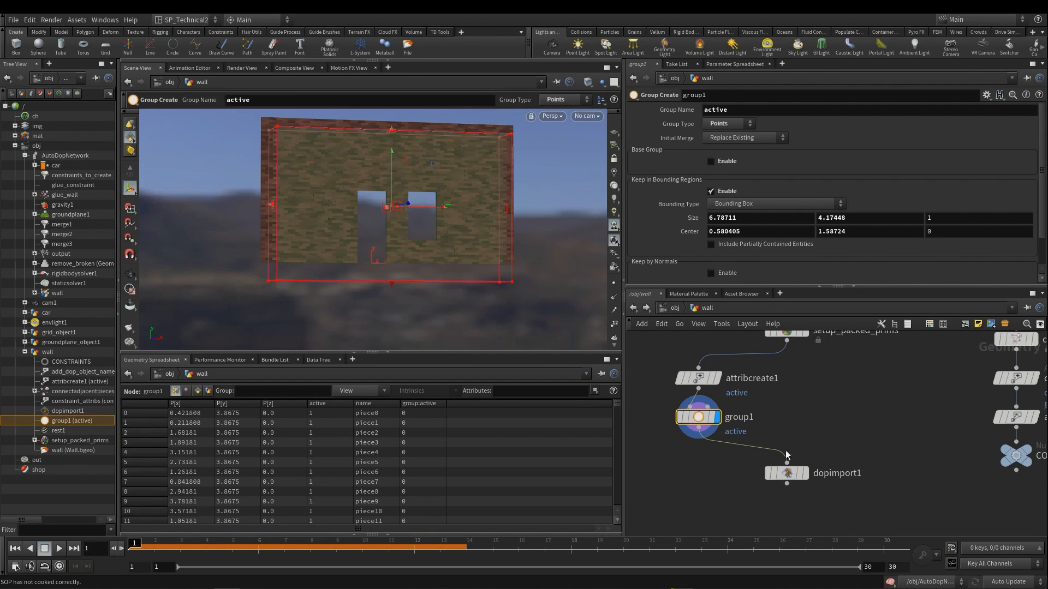
left_click_drag(788, 481, 789, 496)
left_click(791, 427)
middle_click_drag(800, 414, 796, 415)
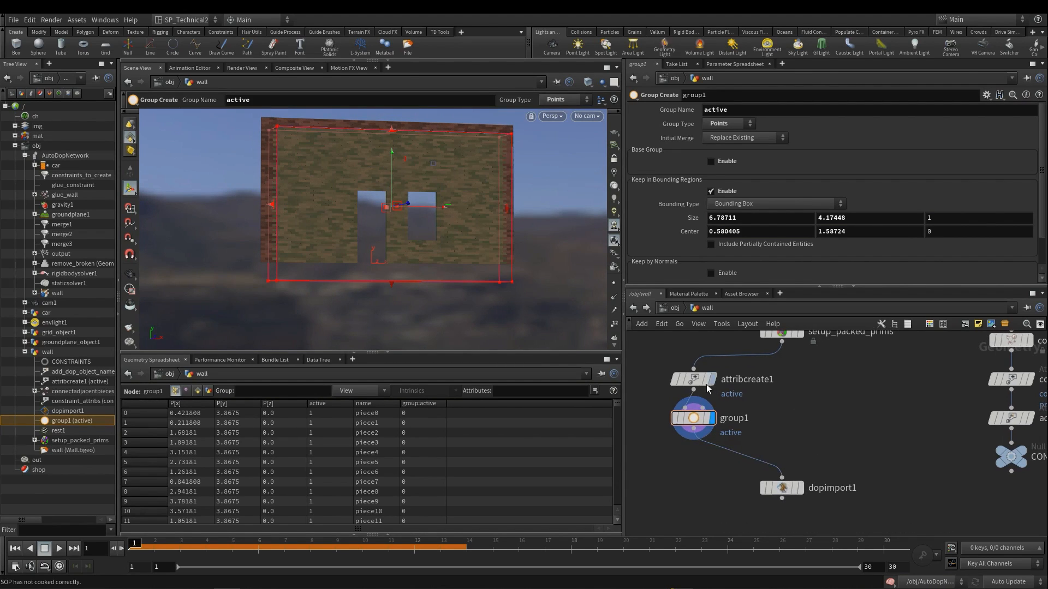
left_click_drag(706, 381, 716, 467, "alt")
left_click(713, 465)
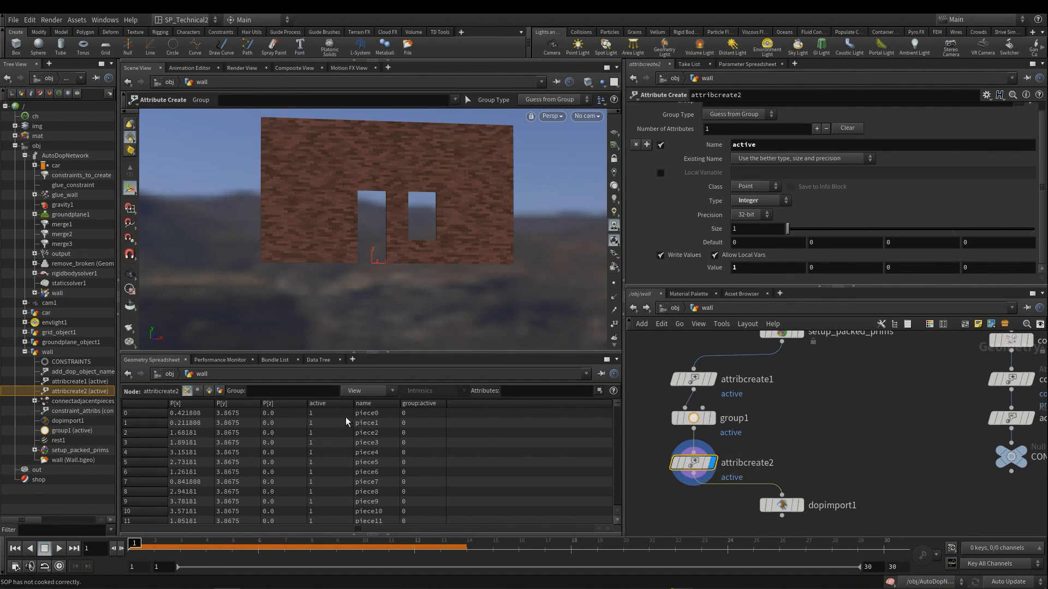
- Display attribcreate1 and set the first value of its active attribute to 0
left_click(701, 379)
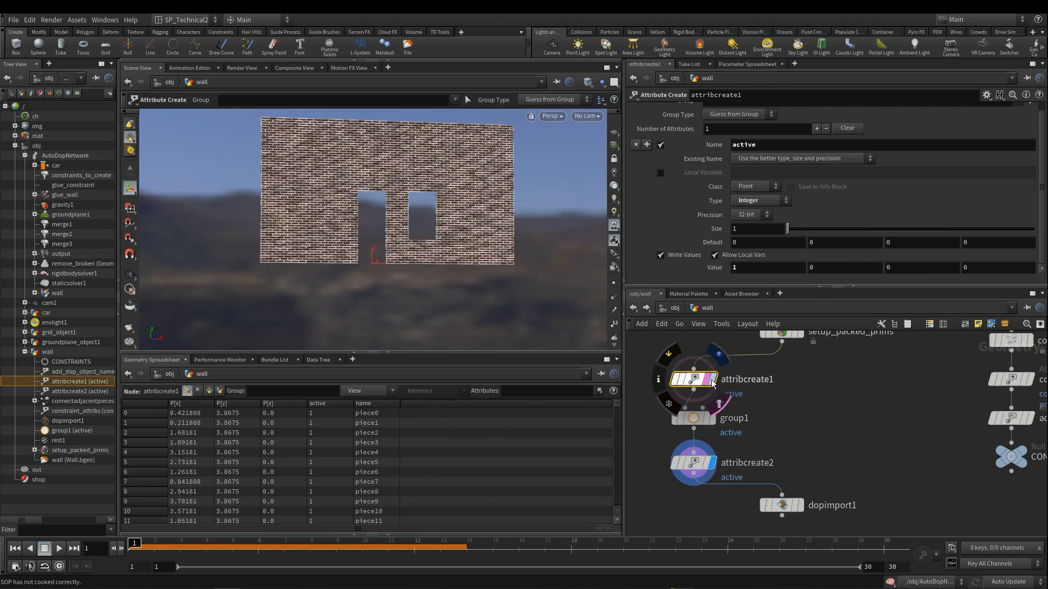
left_click(718, 354)
left_click_drag(738, 267, 685, 273)
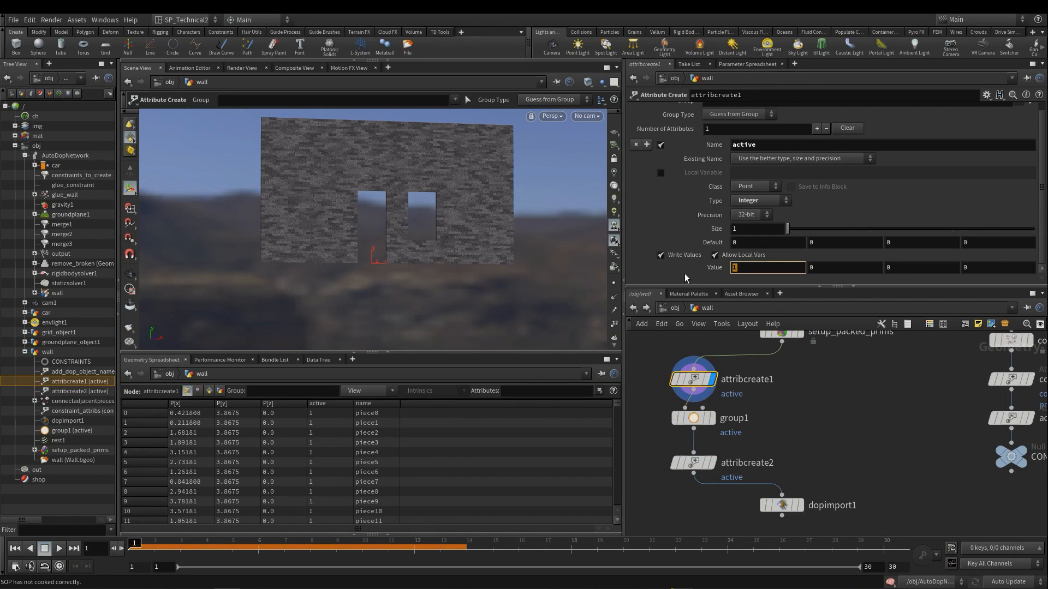
type("0")
key("Return")
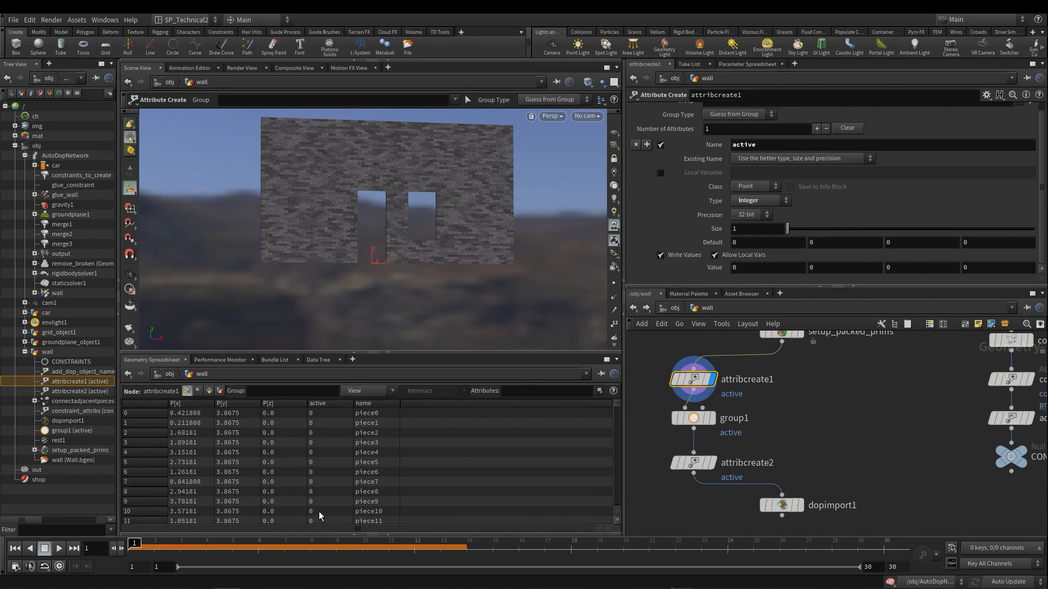
- Display group1 and attribcreate2 in turn, comparing their active values in the geometry spreadsheet
left_click(686, 419)
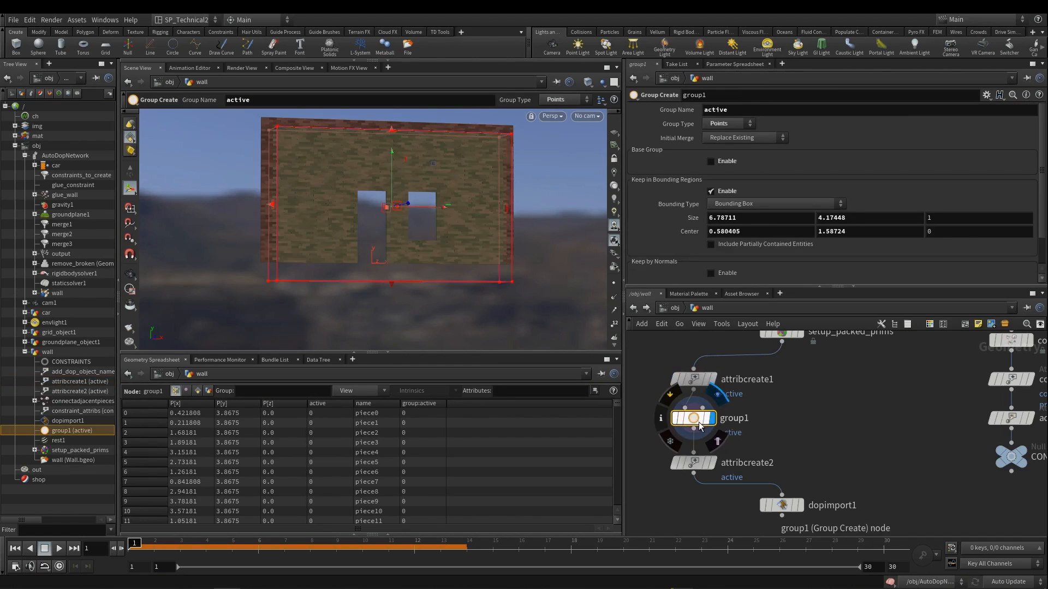
left_click_drag(653, 495, 652, 495)
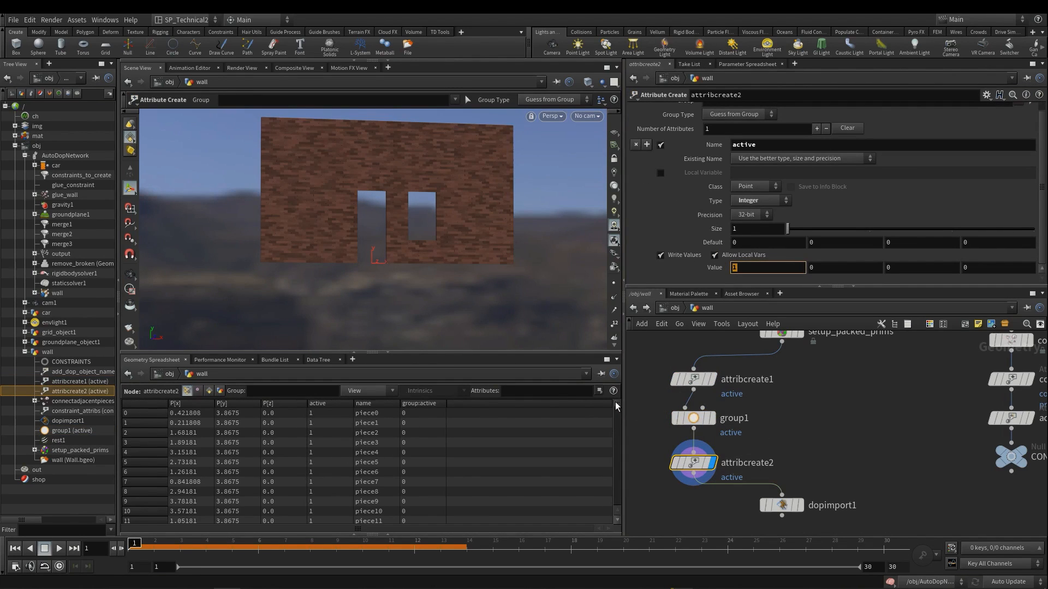
mouse_move(614, 402)
left_mouse_down()
mouse_move(613, 480)
mouse_move(607, 402)
left_mouse_up()
left_click_drag(785, 450, 655, 484)
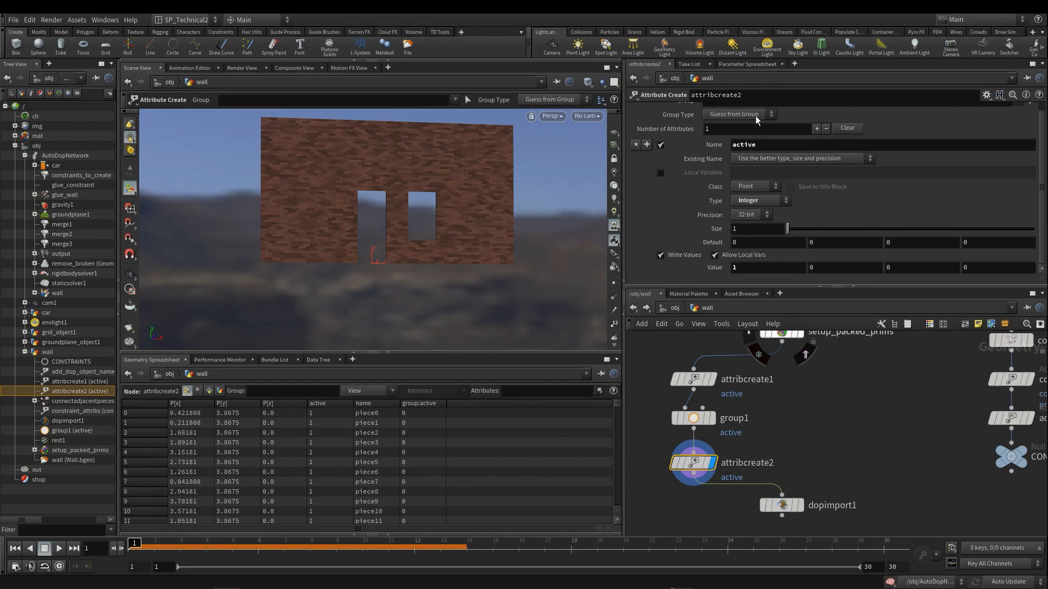
- Restrict attribcreate2 to the active group, and check the active column against the group membership in the geometry spreadsheet
scroll(805, 156, "up", 1)
left_click(728, 111)
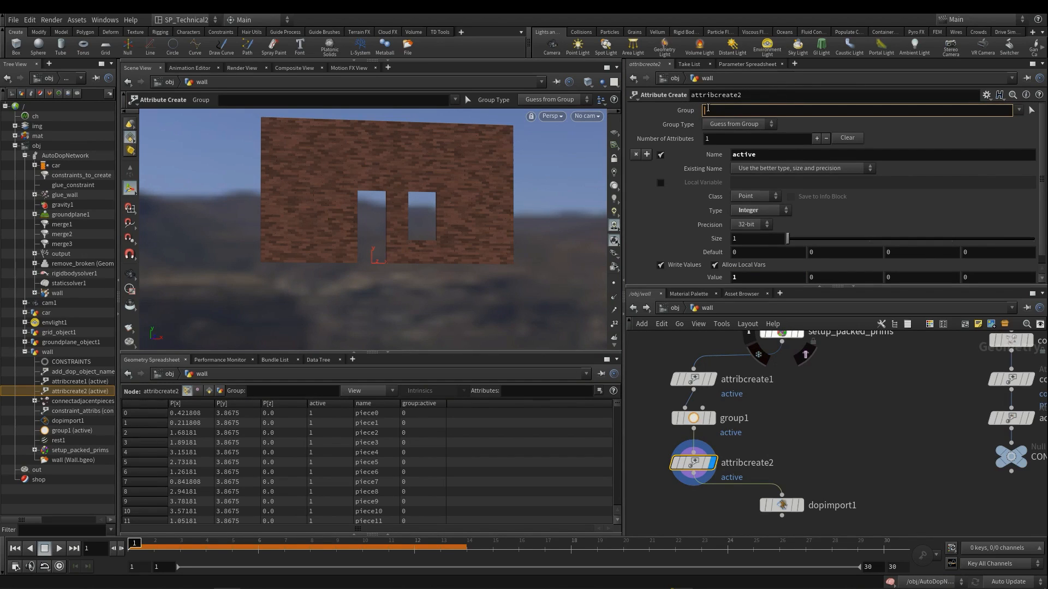
left_click(693, 418)
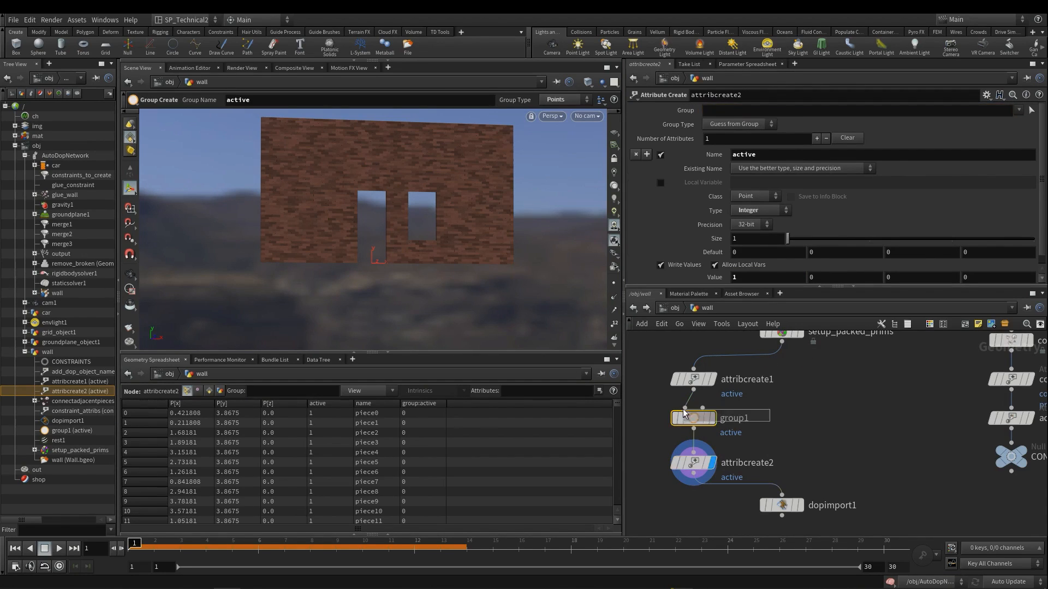
left_click(779, 463)
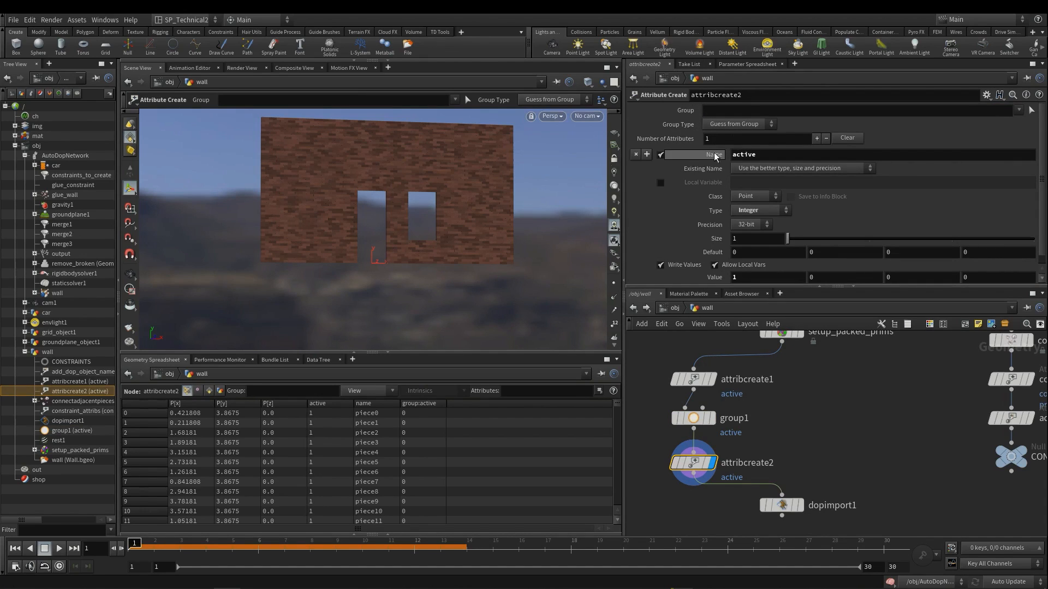
left_click(726, 110)
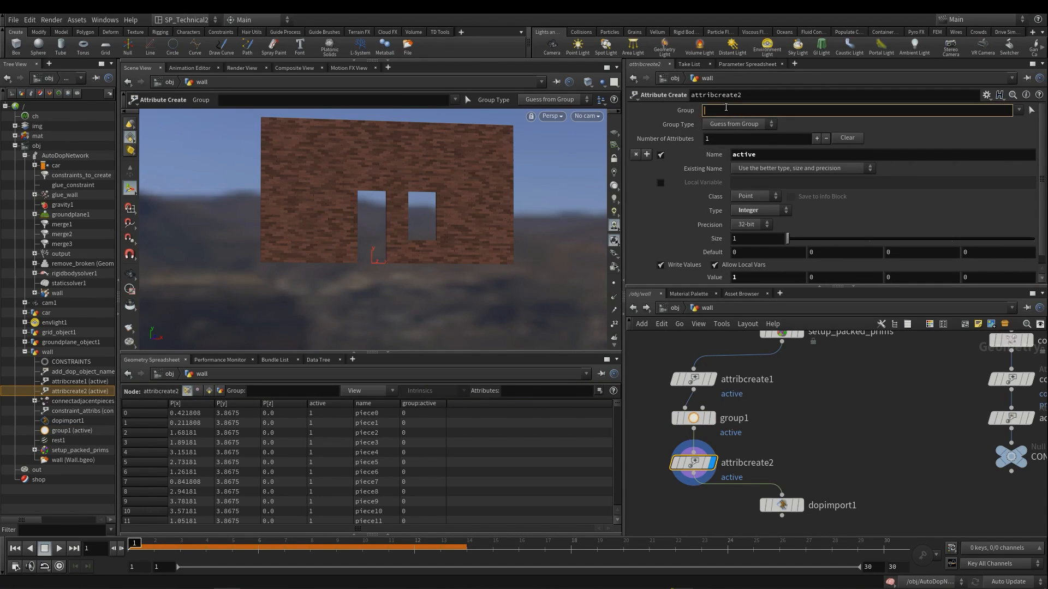
left_click(1018, 110)
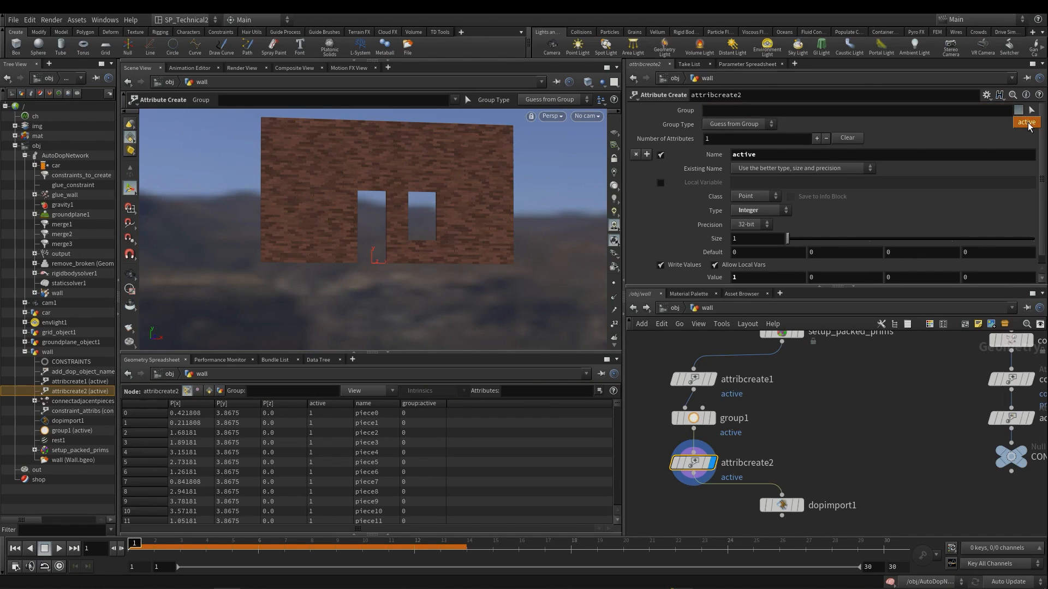
left_click(1027, 123)
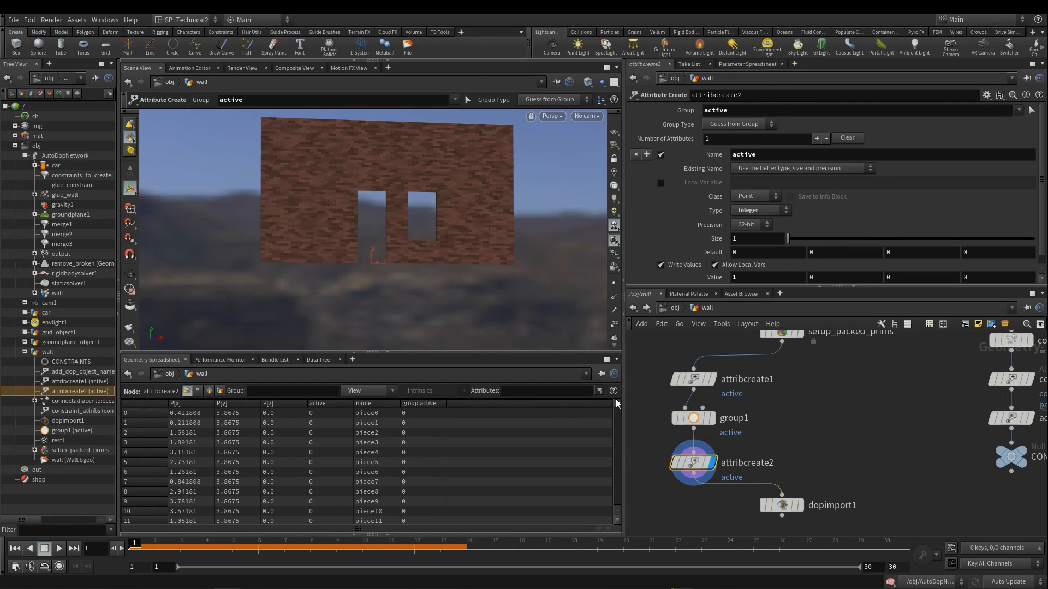
left_click_drag(616, 400, 620, 411)
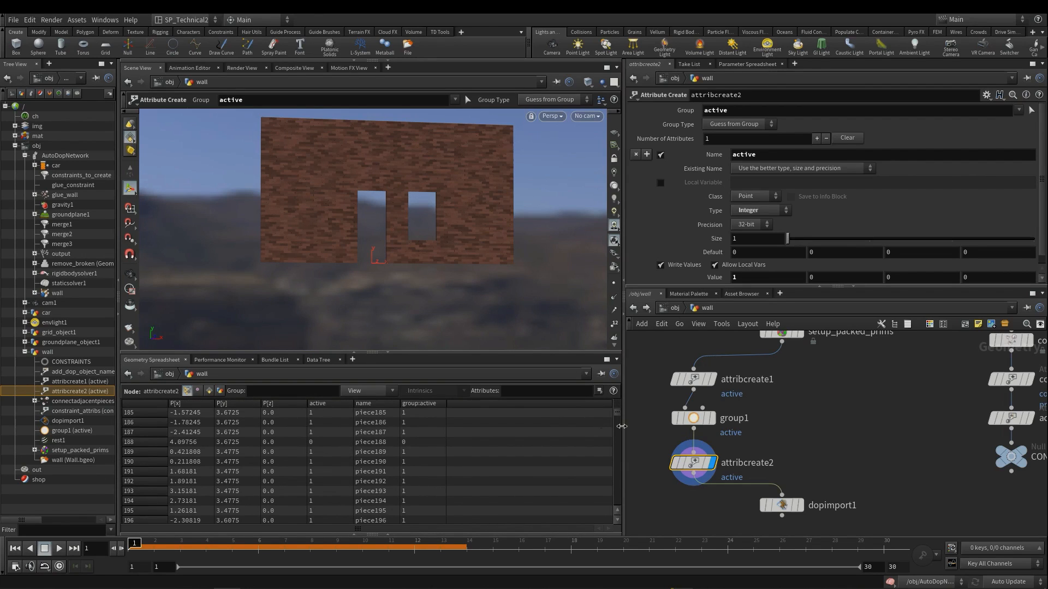
left_click_drag(619, 413, 617, 389)
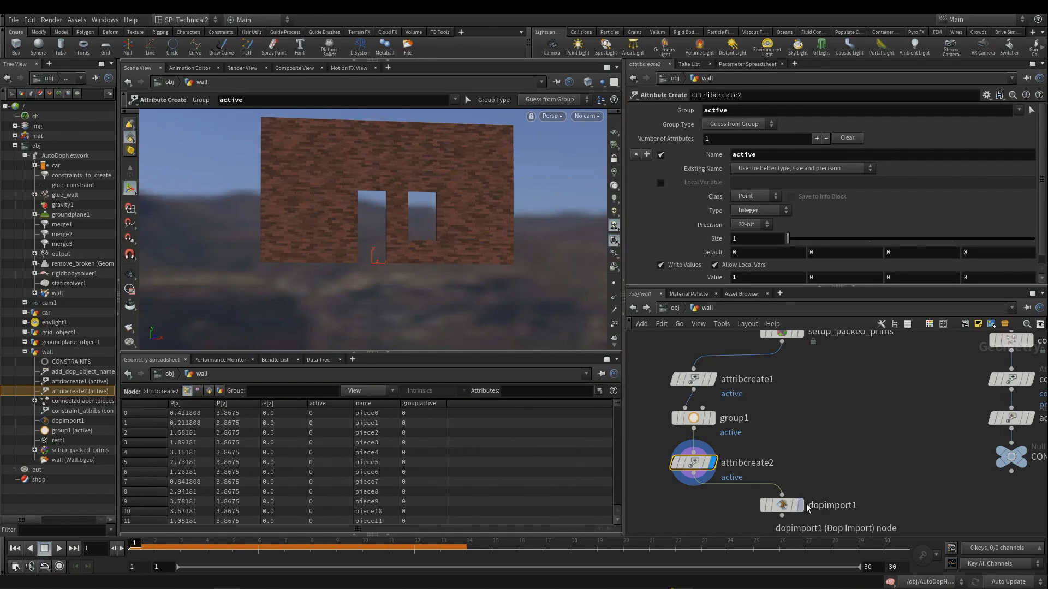
- Display dopimport1, open the AutoDopNetwork and play the simulation of the car hitting the wall
left_click(745, 306)
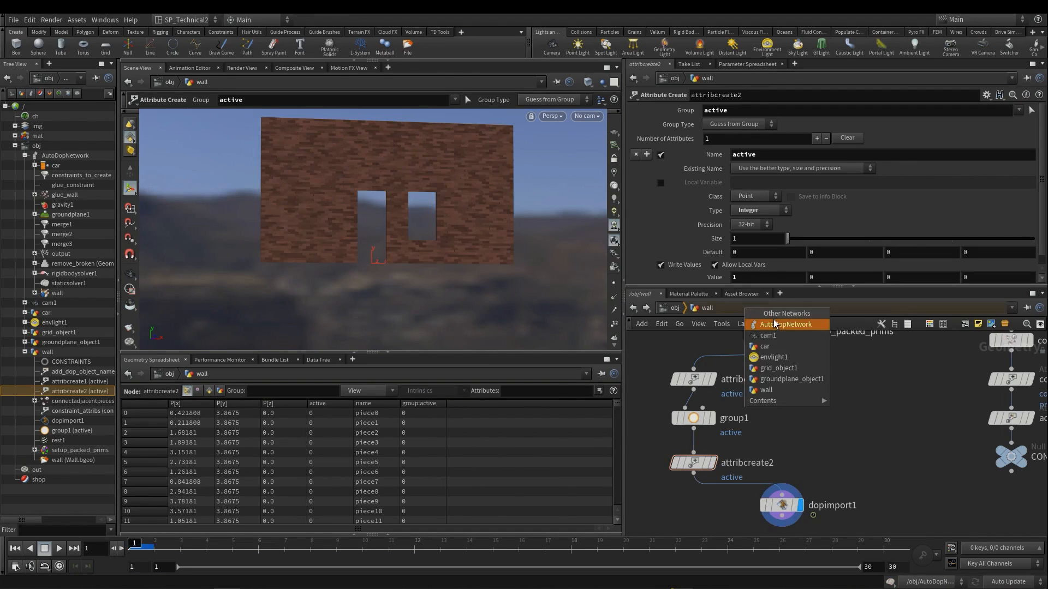
left_click(769, 325)
left_click(60, 549)
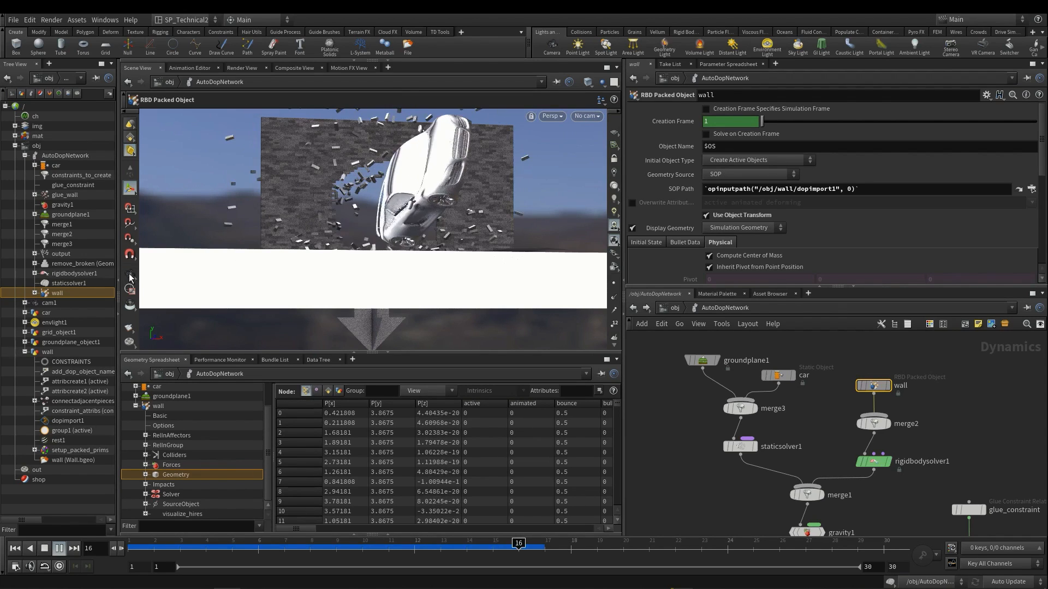
key("Escape")
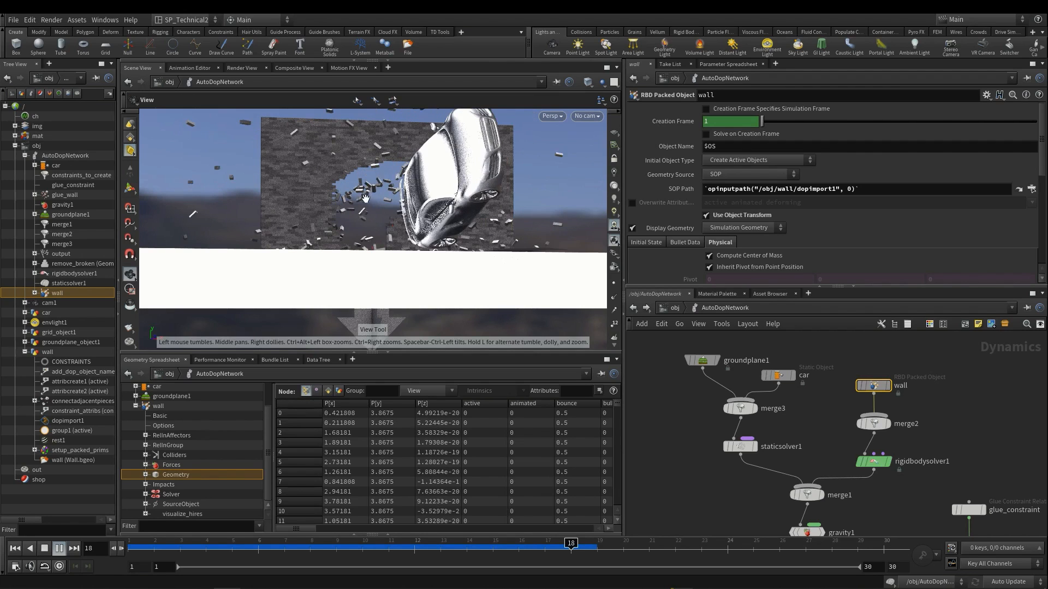
left_click_drag(369, 207, 396, 214)
right_click_drag(396, 213, 398, 214)
- Return the simulation to frame 1 and inspect the intact wall with the car beside it
left_click(15, 548)
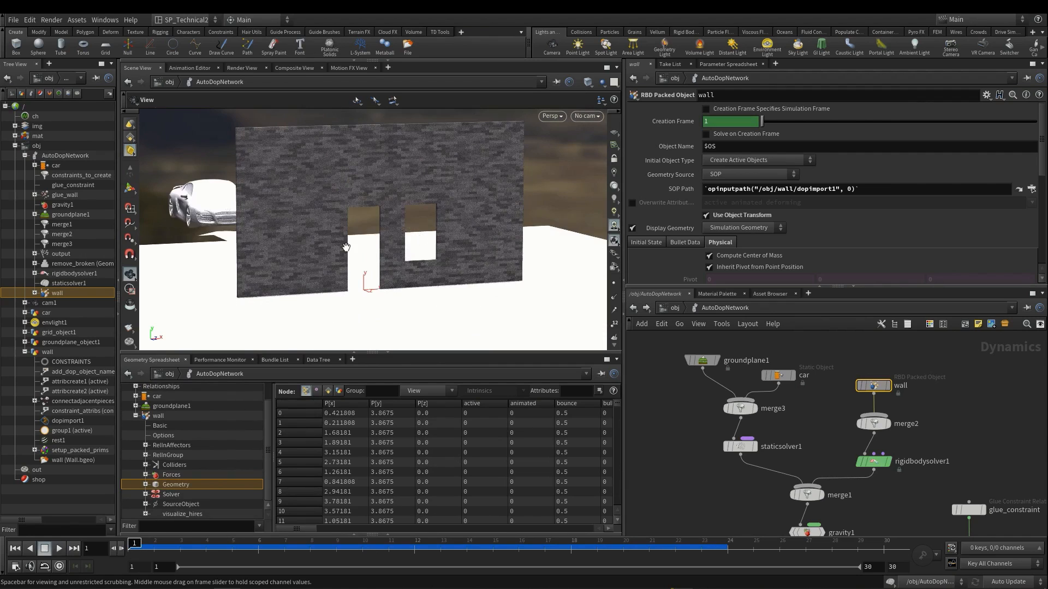
right_click_drag(346, 246, 388, 231)
left_click_drag(388, 230, 389, 222)
middle_click_drag(388, 222, 392, 246)
right_click_drag(393, 246, 371, 243)
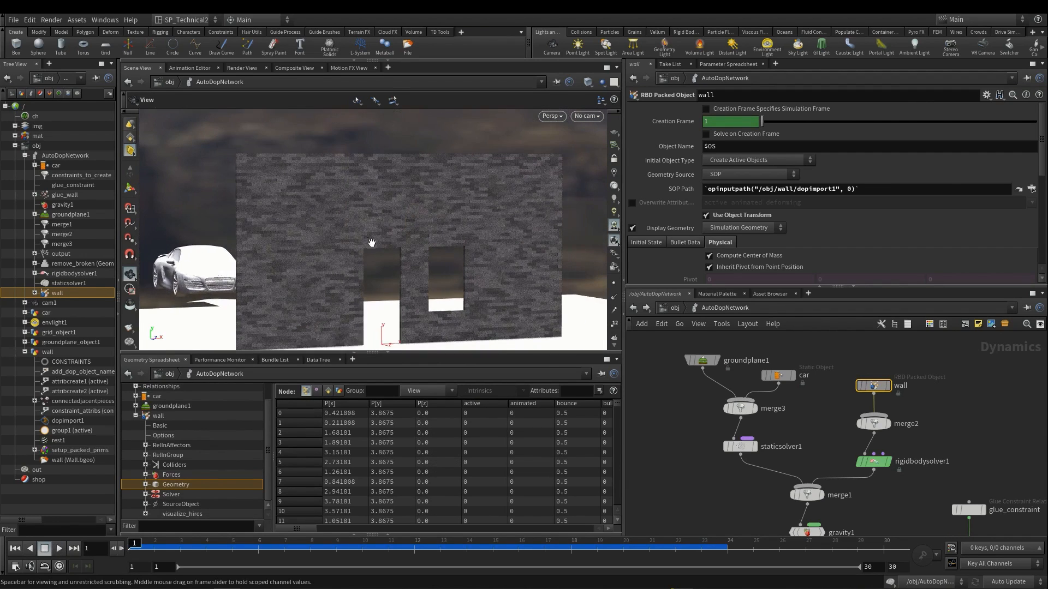
middle_click_drag(372, 243, 378, 224)
middle_click_drag(368, 183, 375, 193)
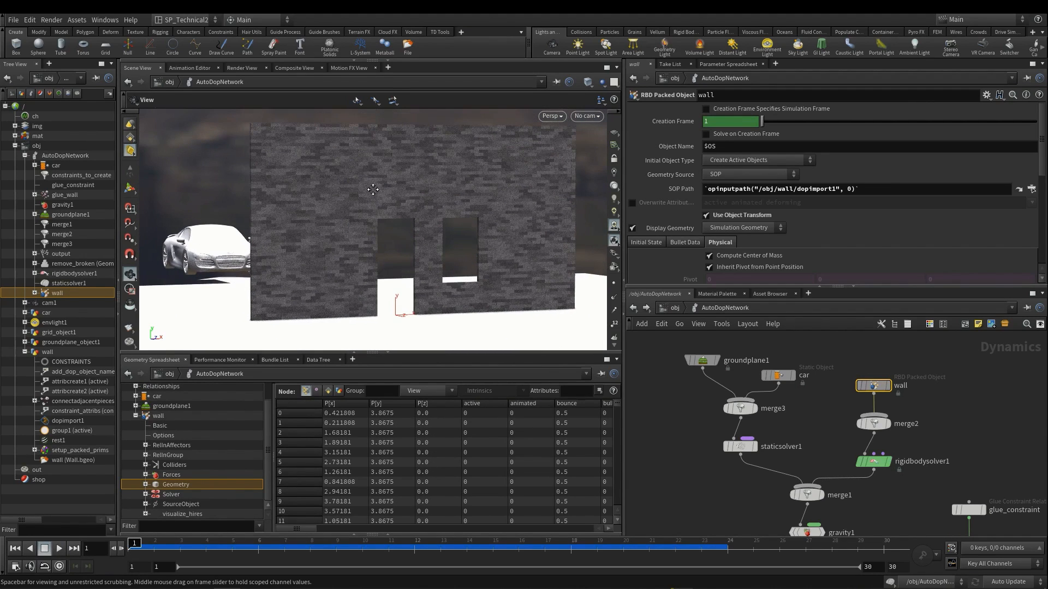
- Return to the wall network and review the settings of attribcreate1, group1 and attribcreate2, including the group attribcreate2 uses
left_click(633, 309)
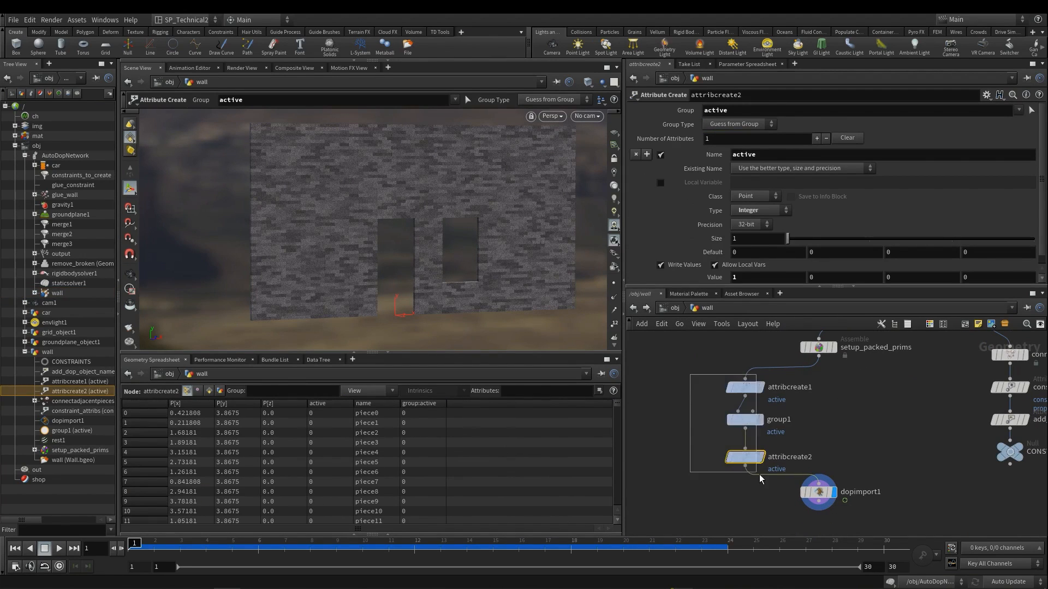
left_click(737, 419)
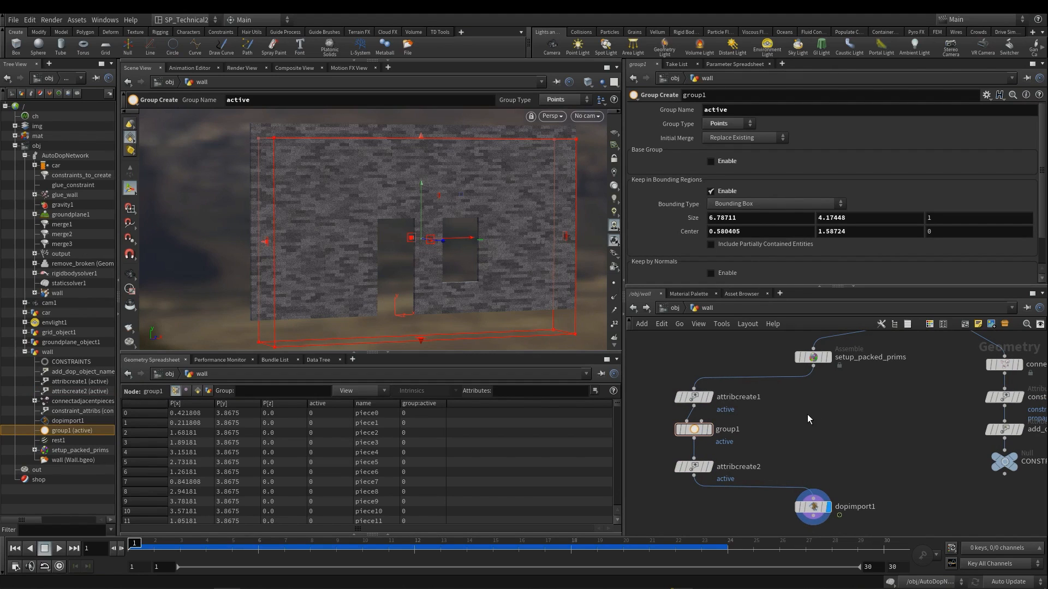
left_click(693, 397)
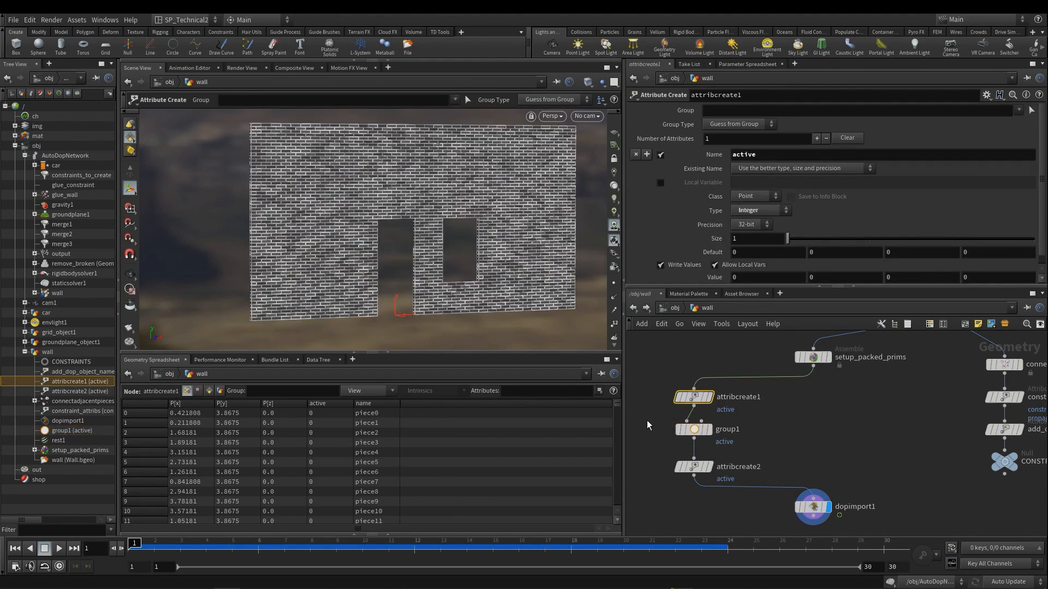
left_click(693, 429)
left_click_drag(717, 407, 718, 403)
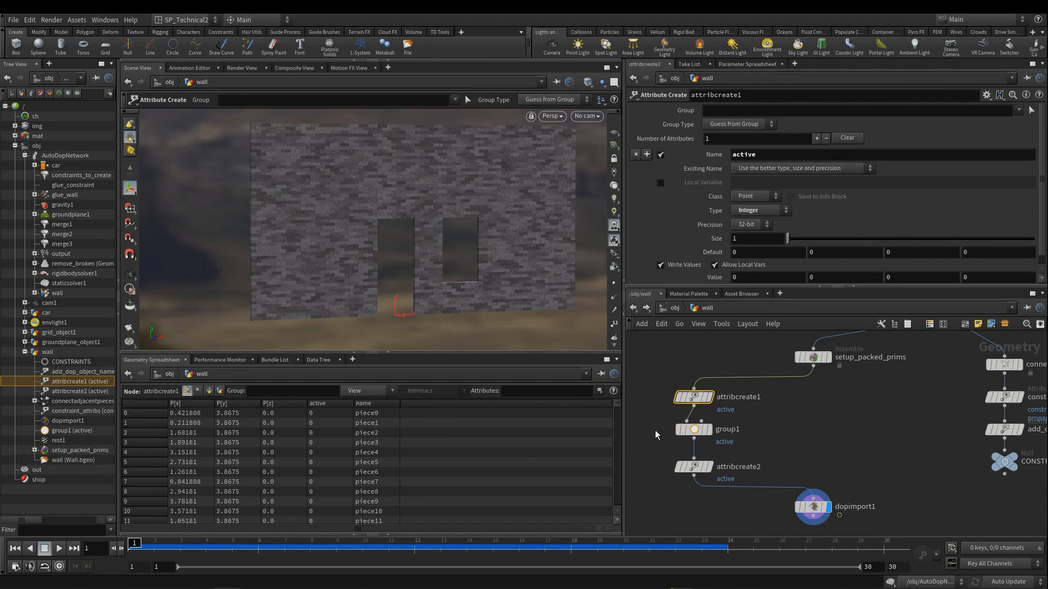
left_click(692, 429)
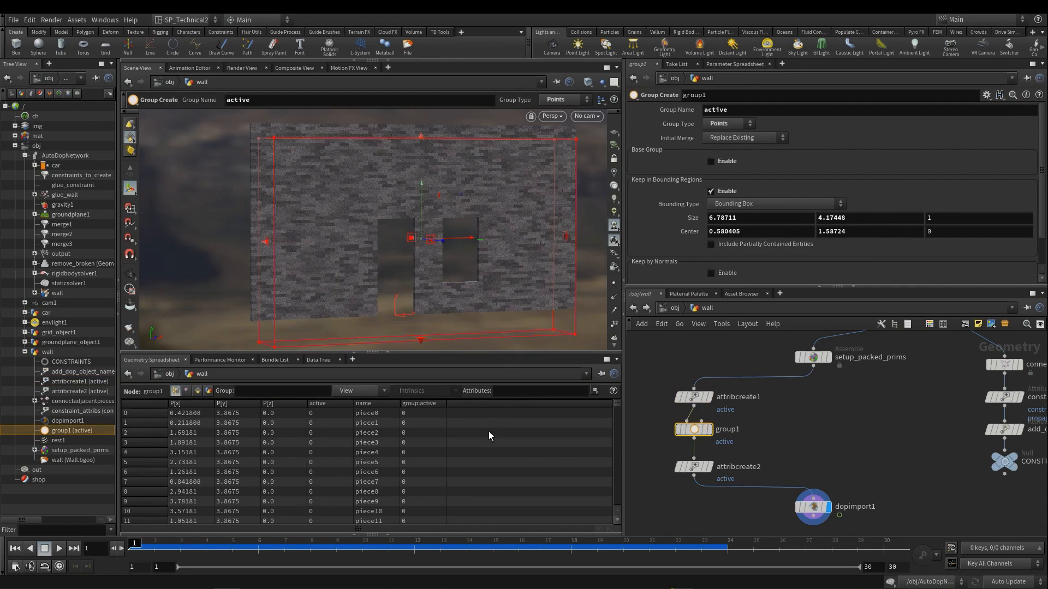
left_click(692, 467)
mouse_move(712, 413)
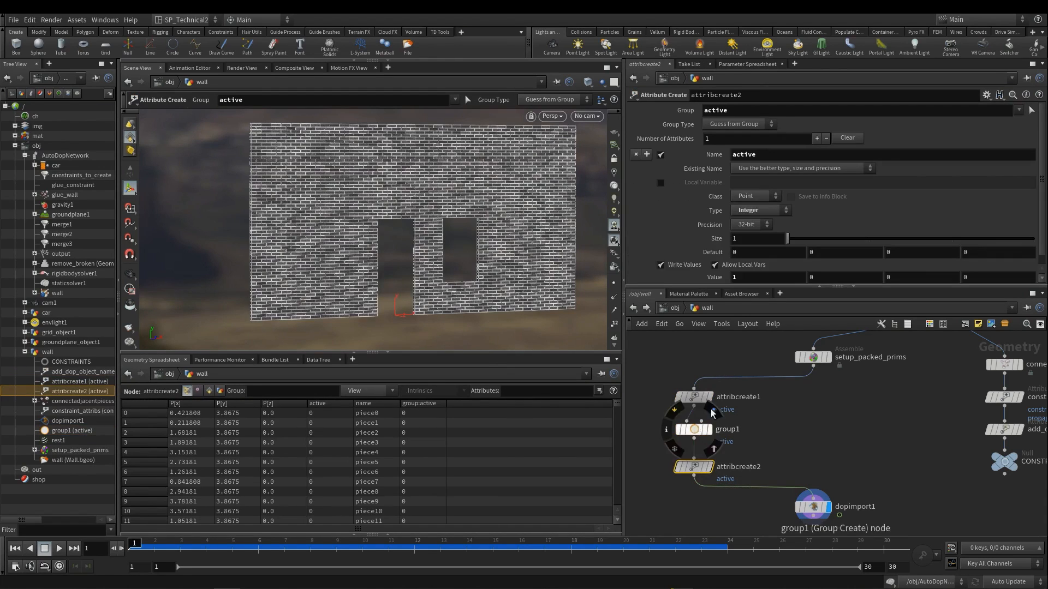
double_click(734, 113)
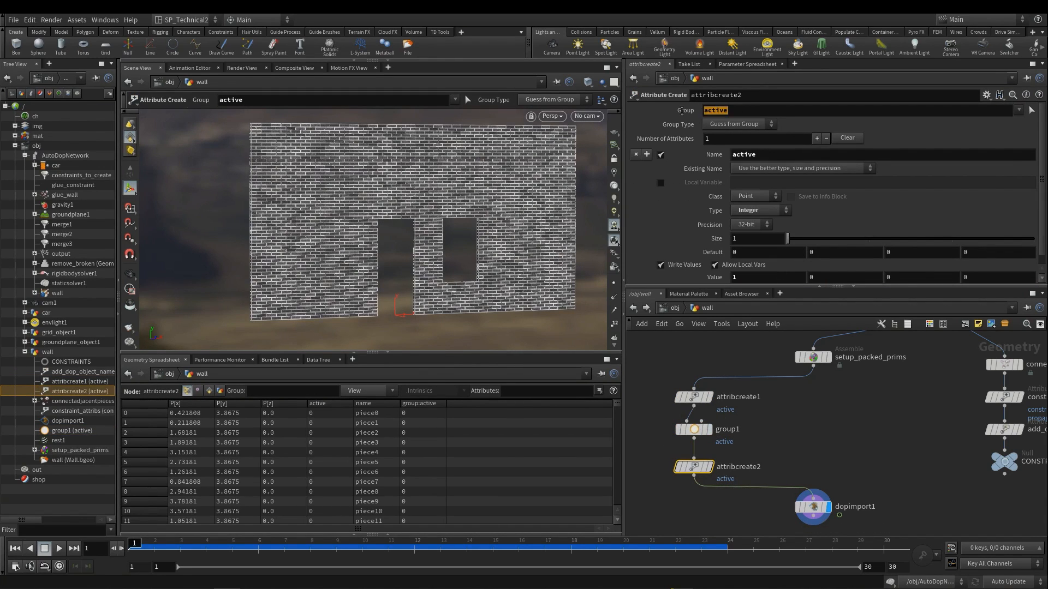
left_click(817, 412)
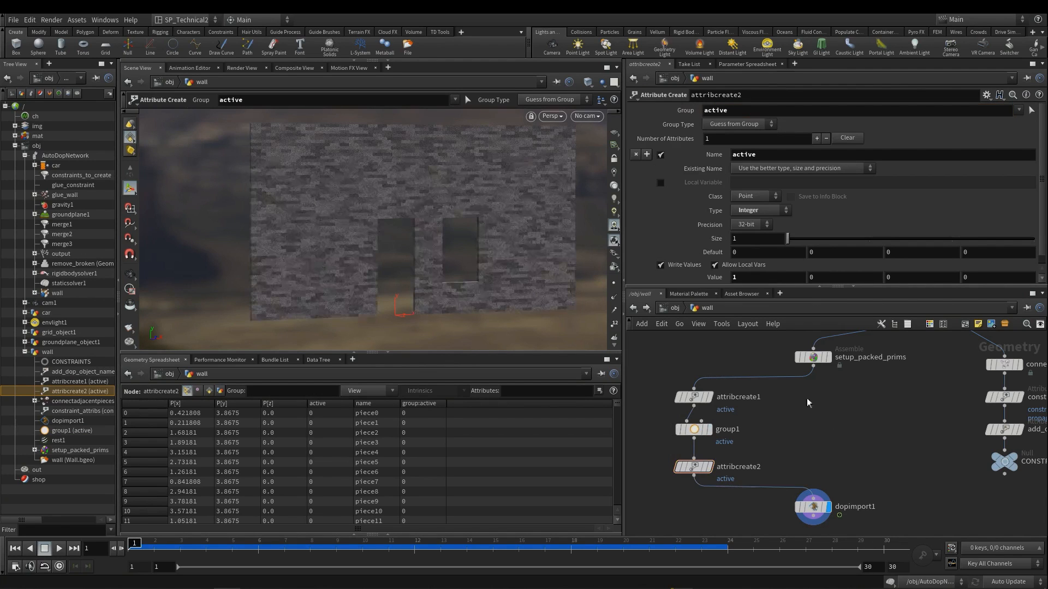
- Duplicate group1 beside the existing chain and connect setup_packed_prims to the copy's input
mouse_move(707, 438)
left_click_drag(706, 438, 832, 402, "alt")
left_click(813, 366)
left_click(809, 418)
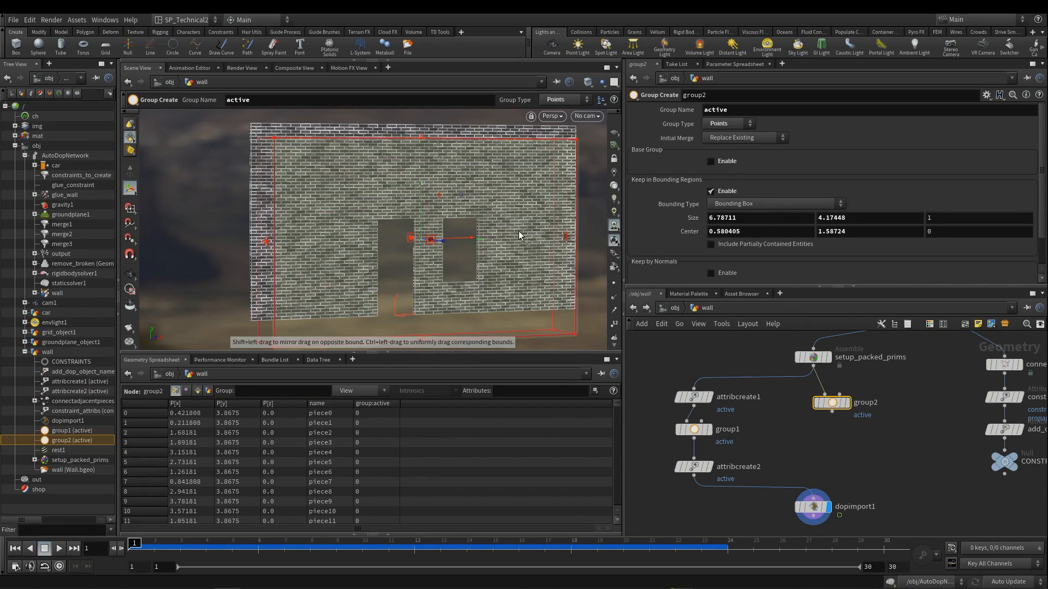
- Add a Point Wrangle node below group2 and wire it between group2 and dopimport1
middle_click_drag(812, 433, 789, 421)
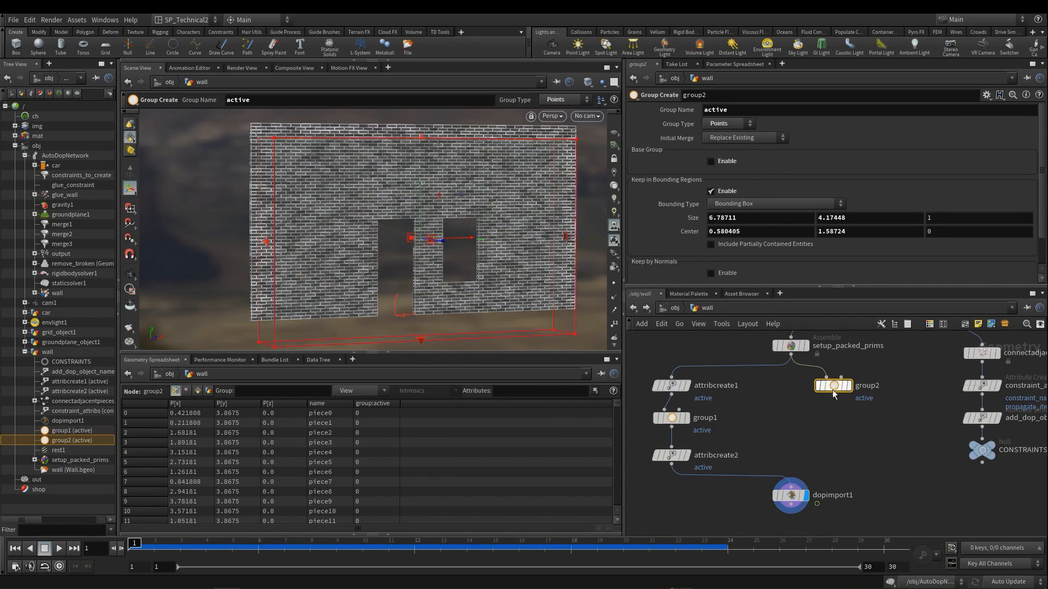
key("Tab")
type("wa")
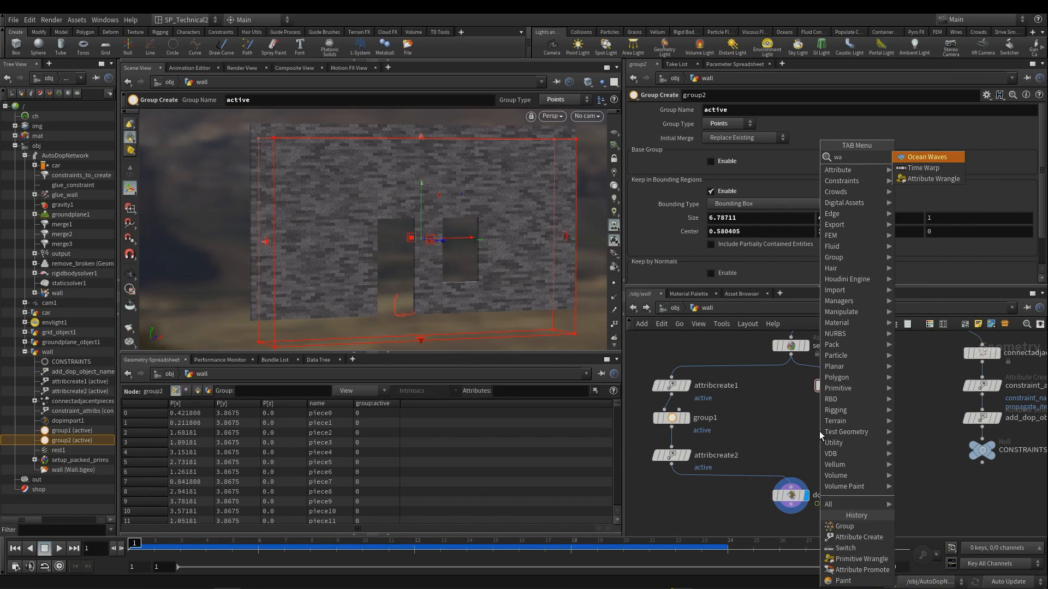
key("Escape")
key("Tab")
type("wra")
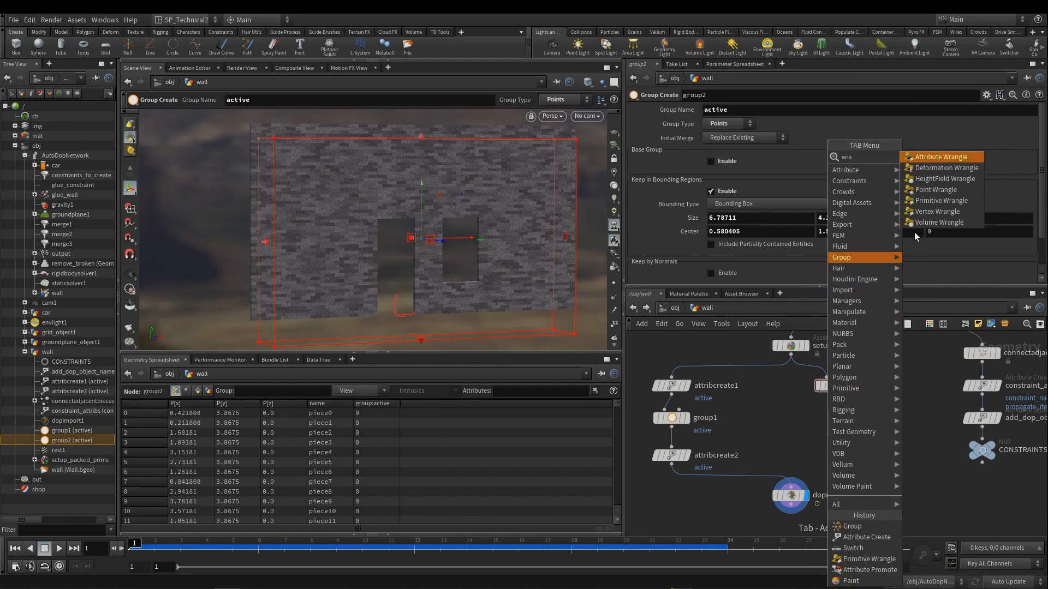
left_click(934, 188)
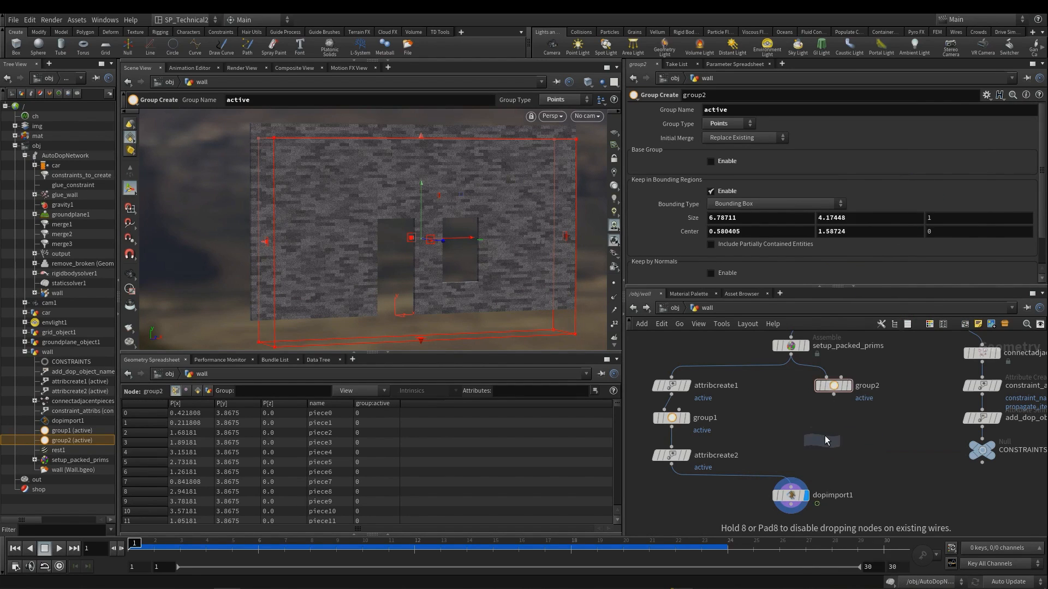
left_click(825, 436)
left_click_drag(830, 440, 790, 480)
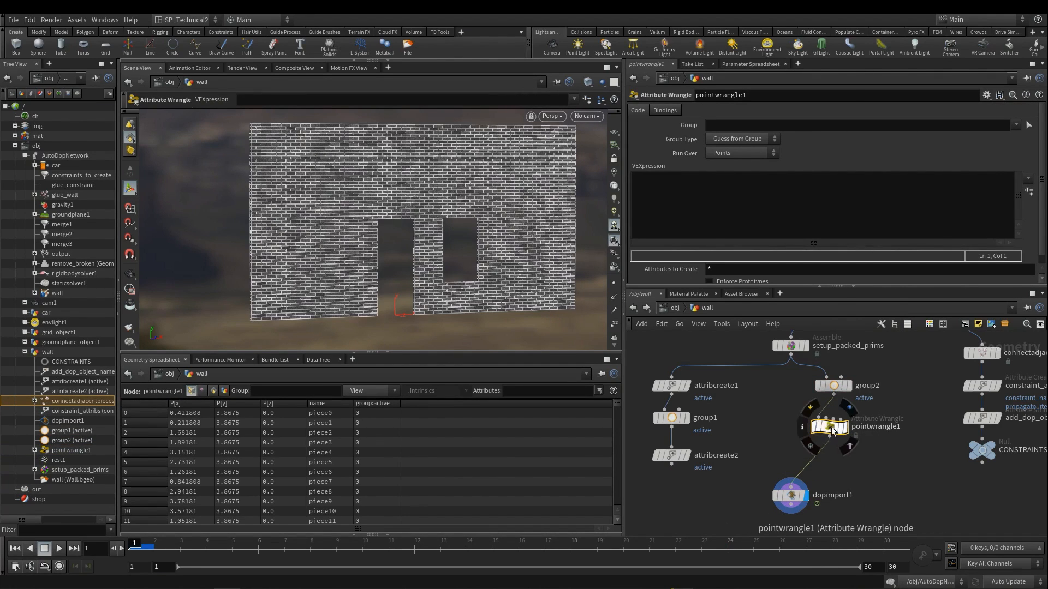
left_click_drag(828, 426, 828, 433)
- Write the expression i@active = 0; in pointwrangle1 and check the active column in the geometry spreadsheet
left_click(708, 210)
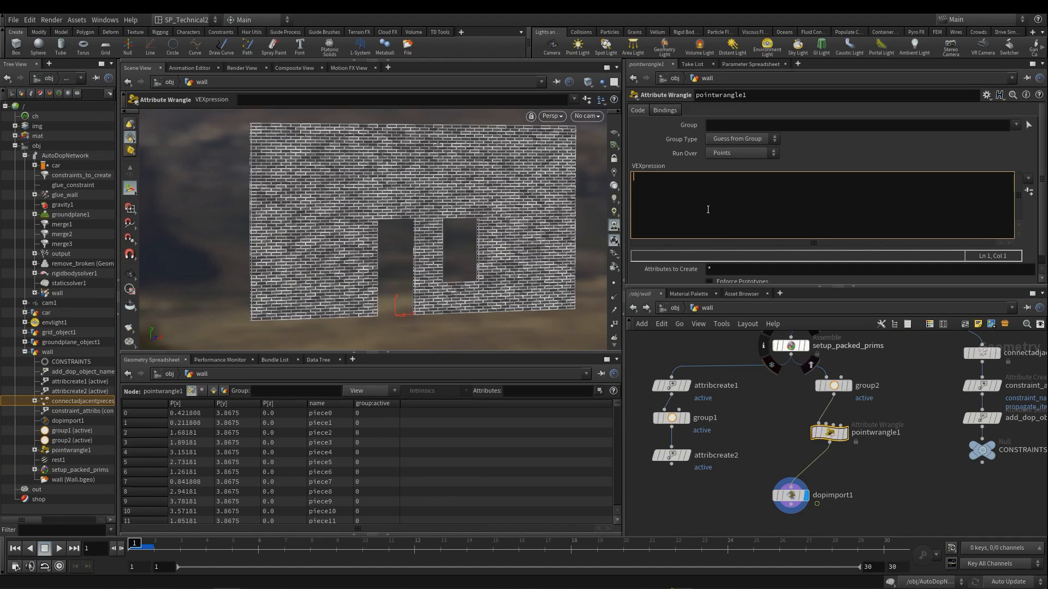
type("i")
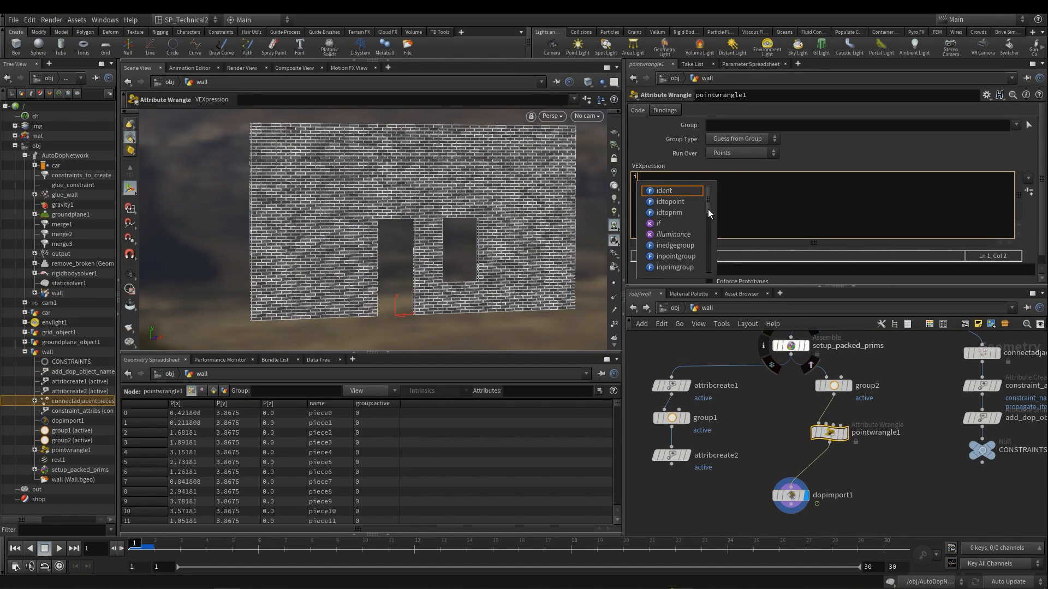
type("@")
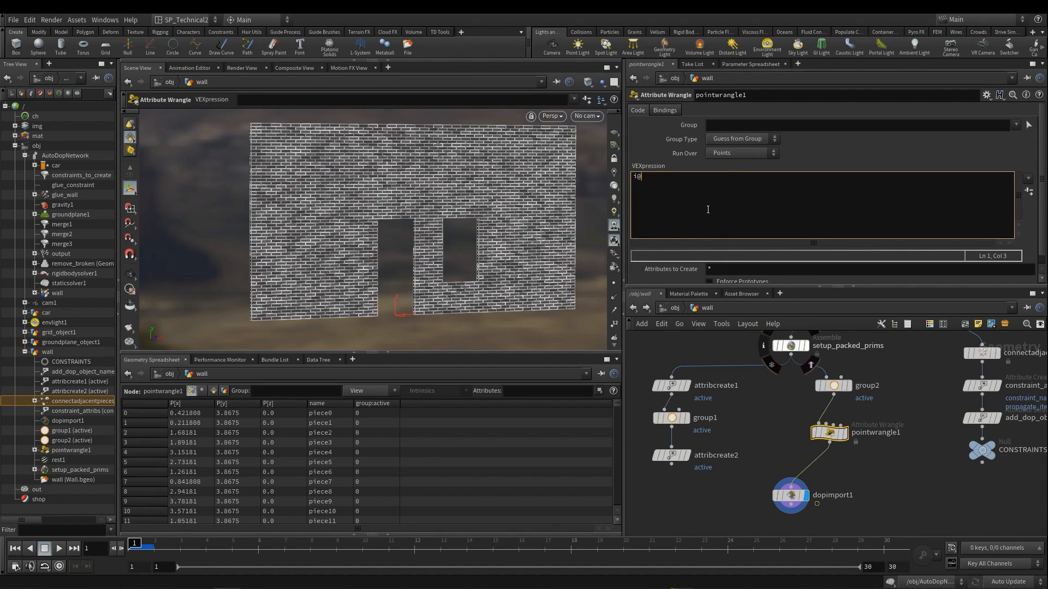
type("ac")
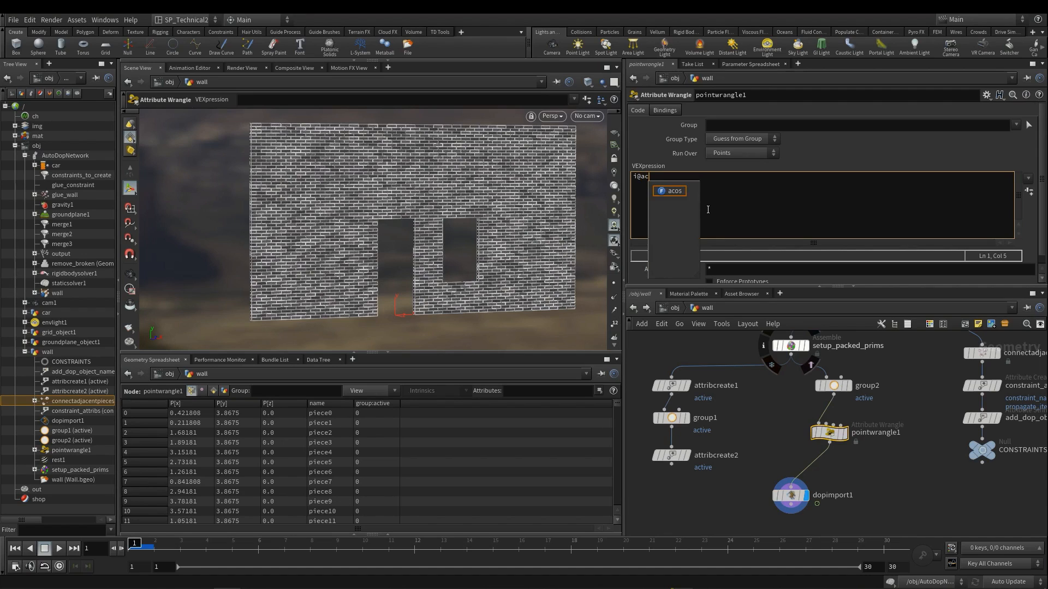
type("tive  = ")
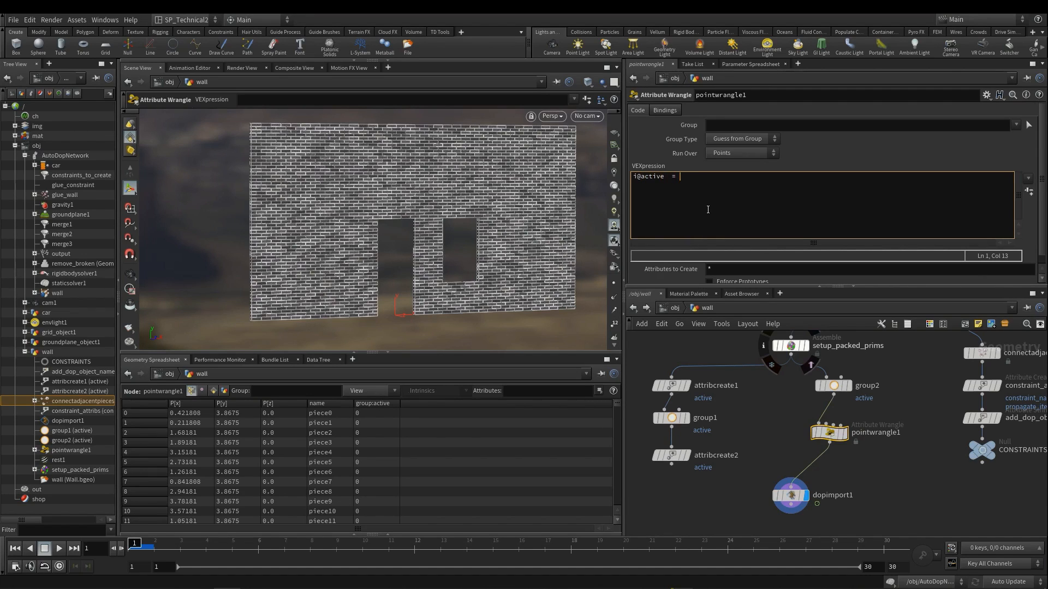
type("0 ;")
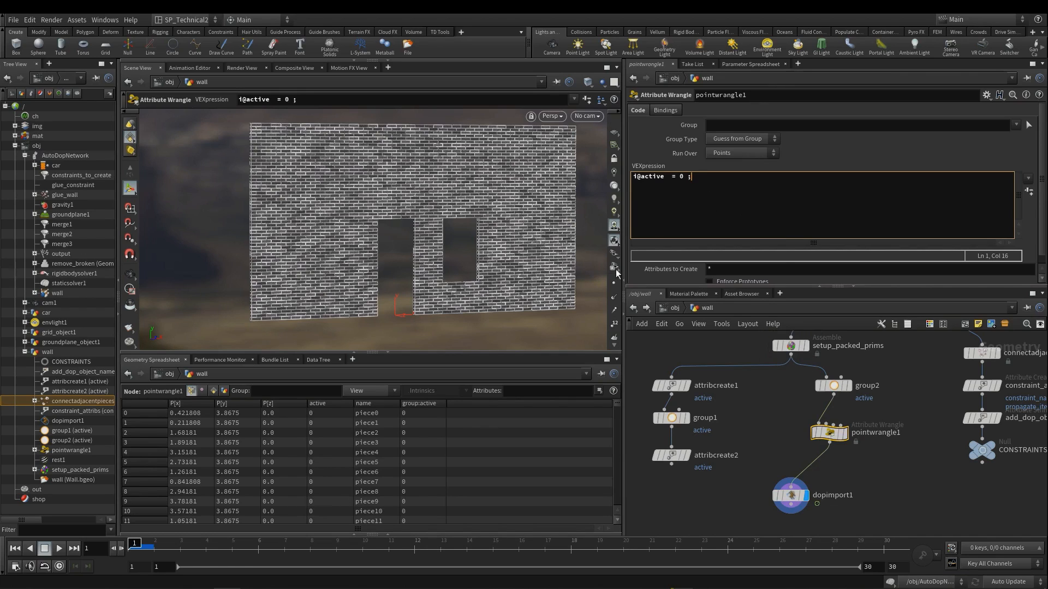
left_click(328, 414)
- Change the value assigned to i@active in pointwrangle1 to 1 and compare the active and group:active columns
left_click(680, 177)
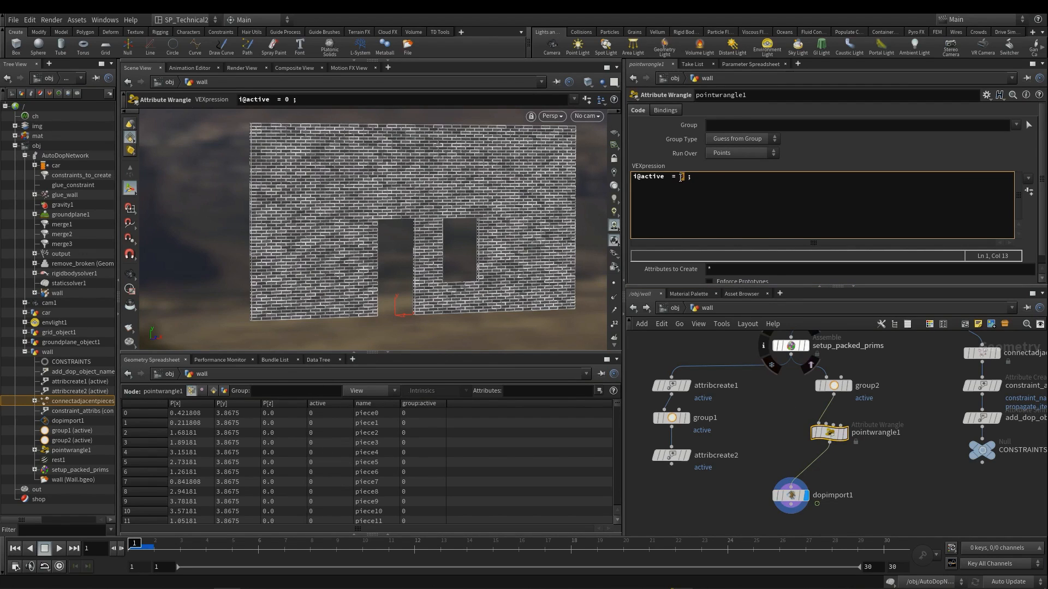
key("Delete")
type("1")
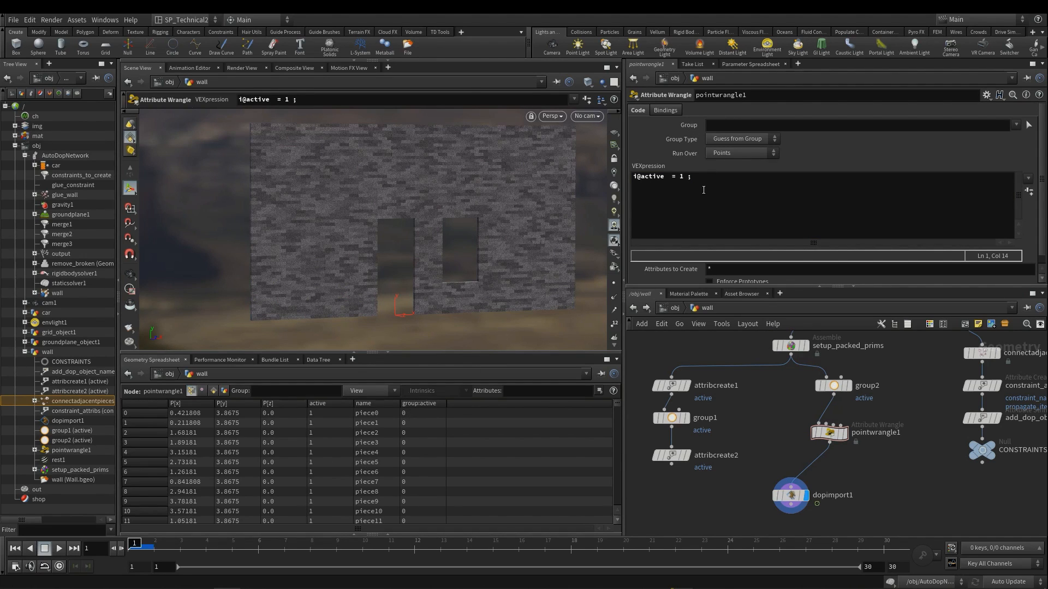
left_click_drag(687, 177, 679, 177)
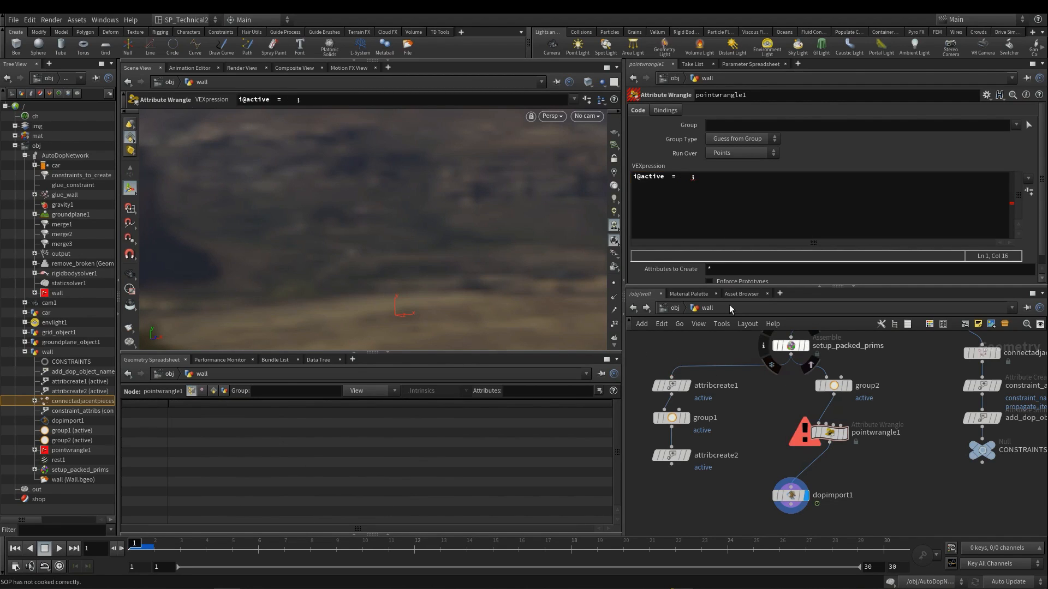
type("1")
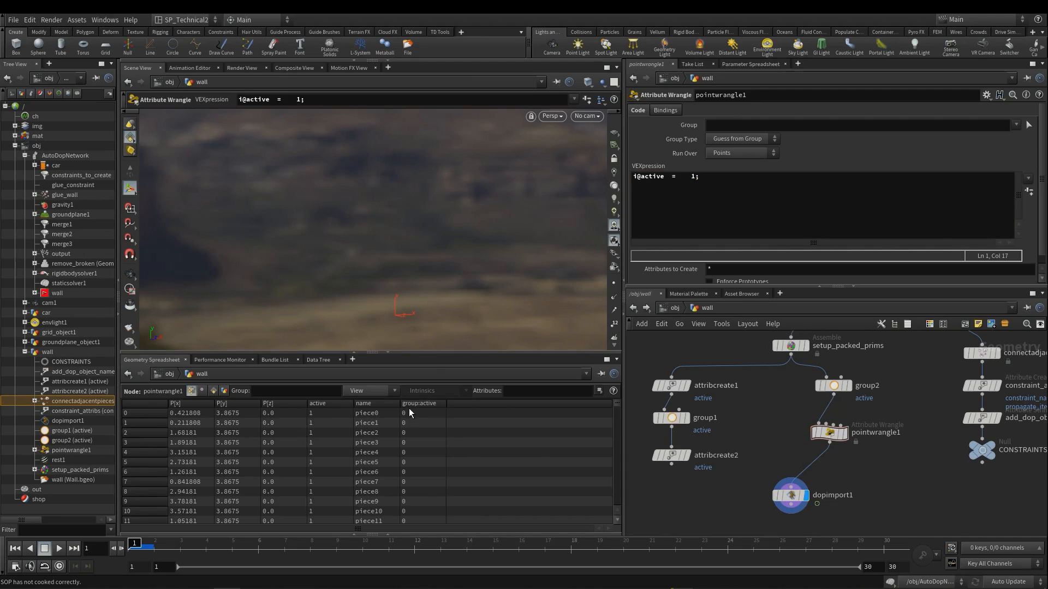
left_click_drag(445, 403, 452, 402)
- Set the wrangle expression to i@active = i@group_active; and compare the active and group:active values down the point list
double_click(692, 176)
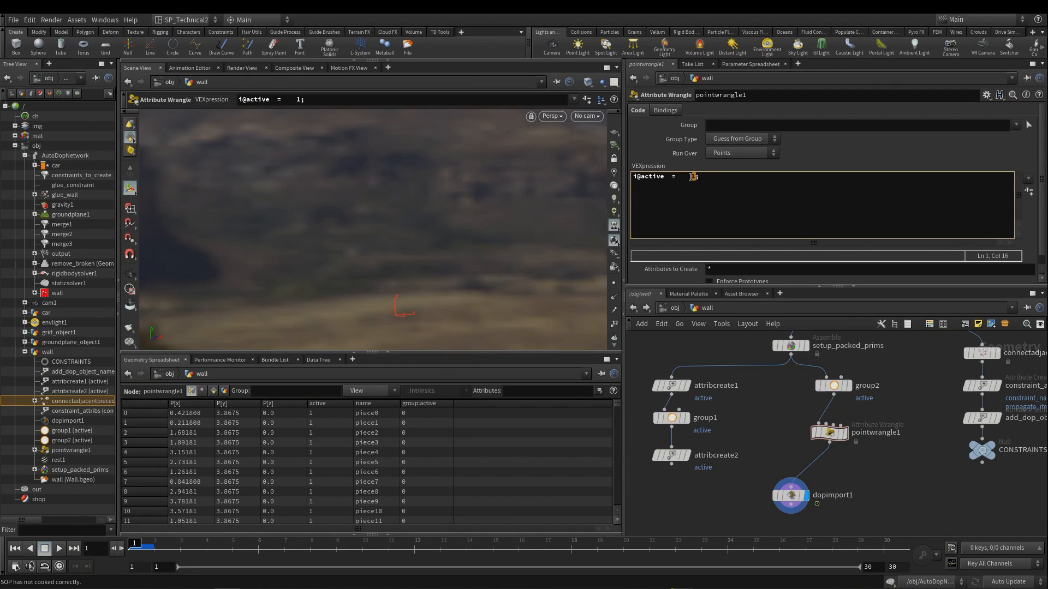
type("i@group_active")
key("ctrl+Return")
left_click(723, 495)
left_click_drag(616, 404, 620, 410)
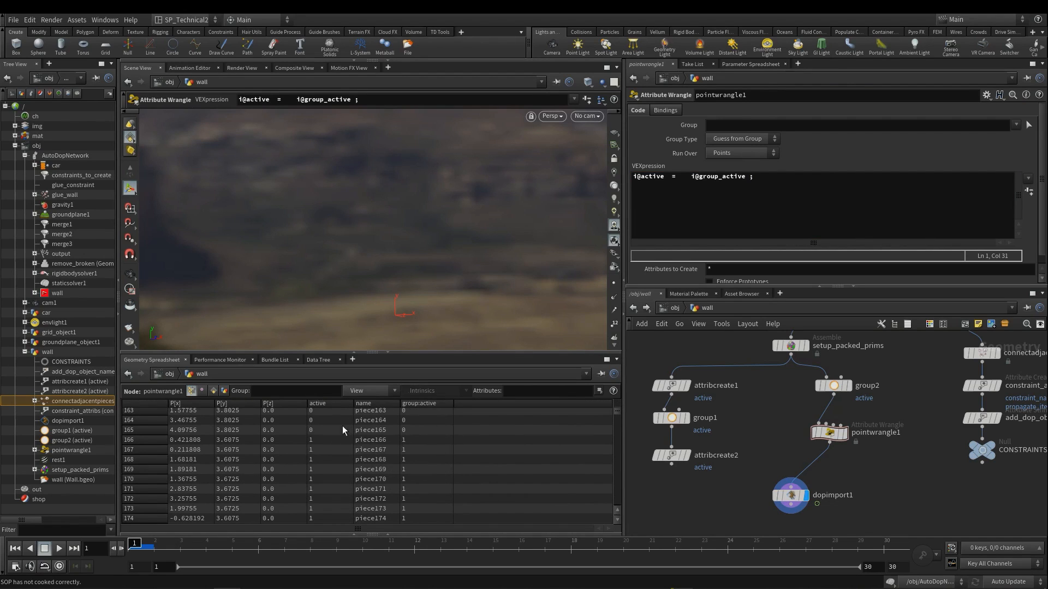
left_click_drag(619, 413, 616, 380)
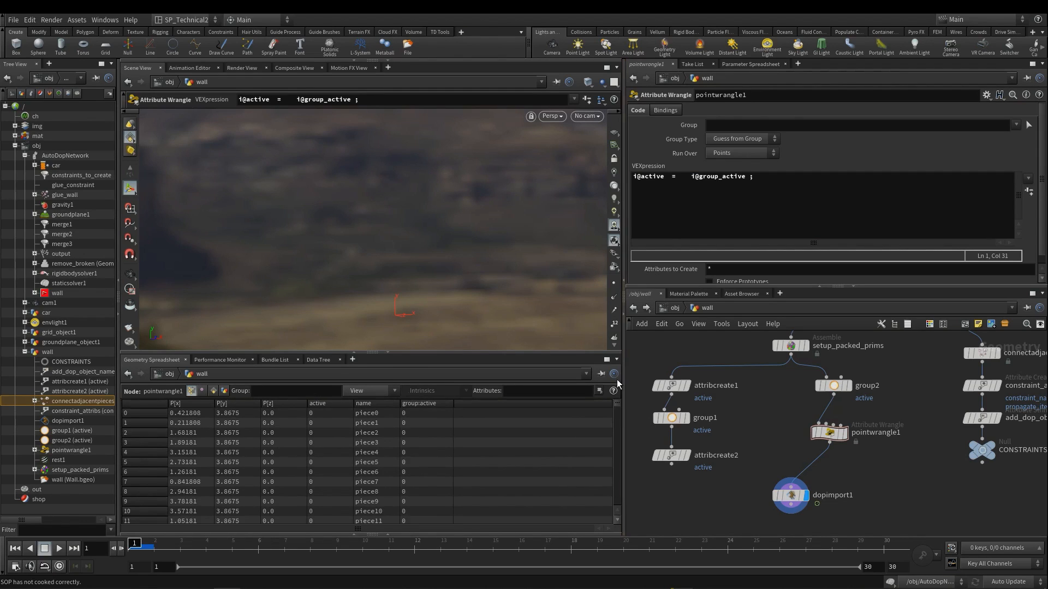
- Select dopimport1, open the AutoDopNetwork and play the car-through-wall simulation, then stop it and return to frame 1
left_click(791, 496)
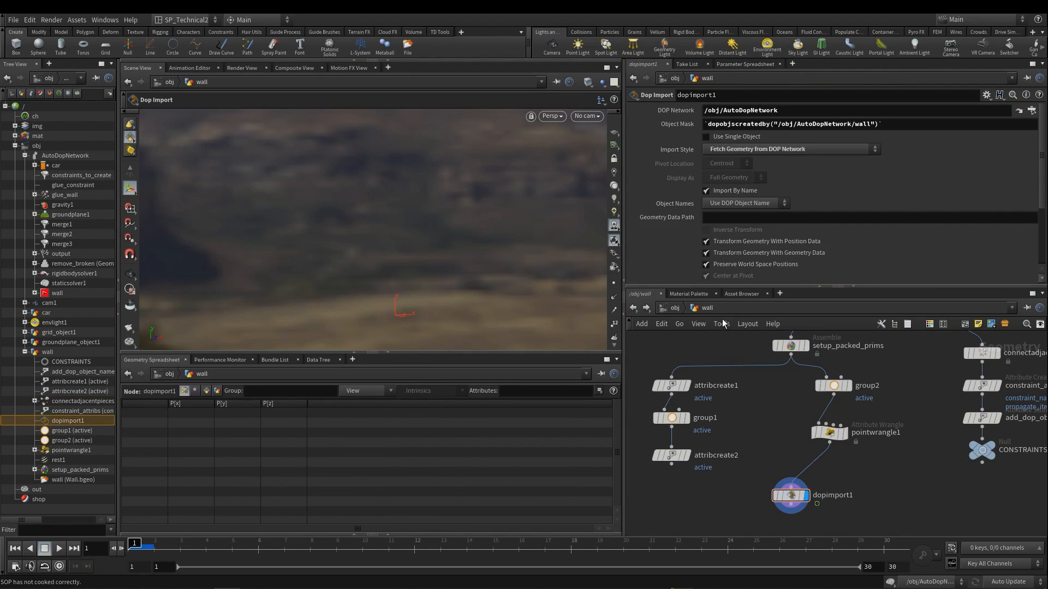
left_click(734, 308)
left_click(760, 322)
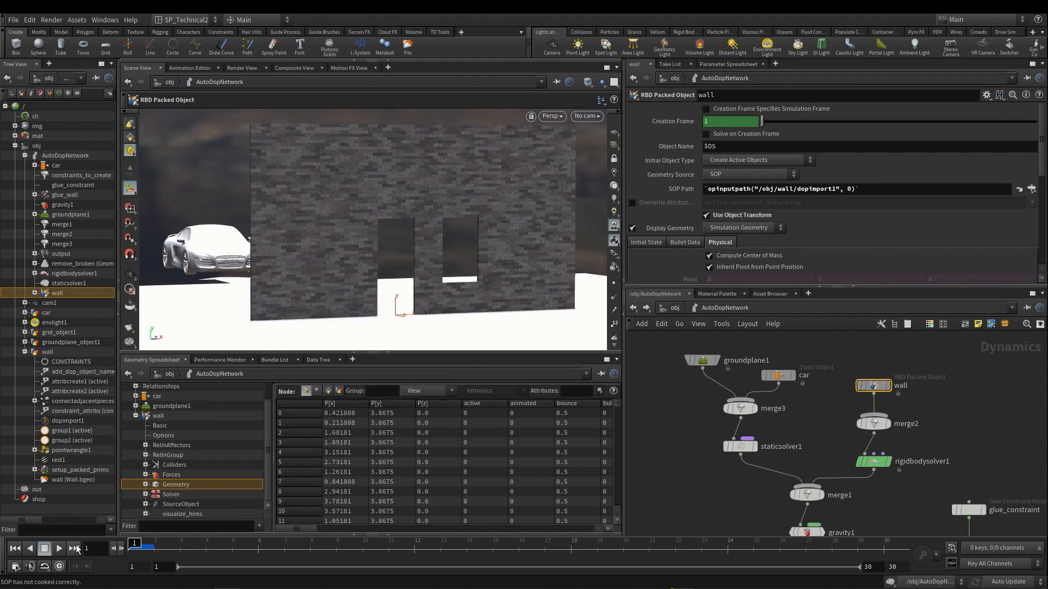
left_click(59, 549)
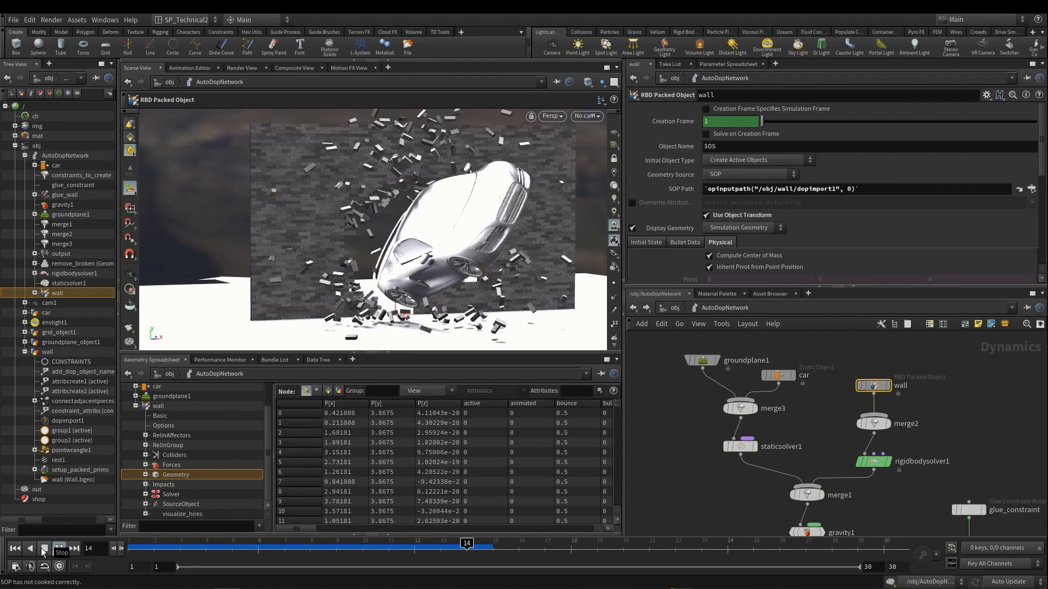
left_click(43, 548)
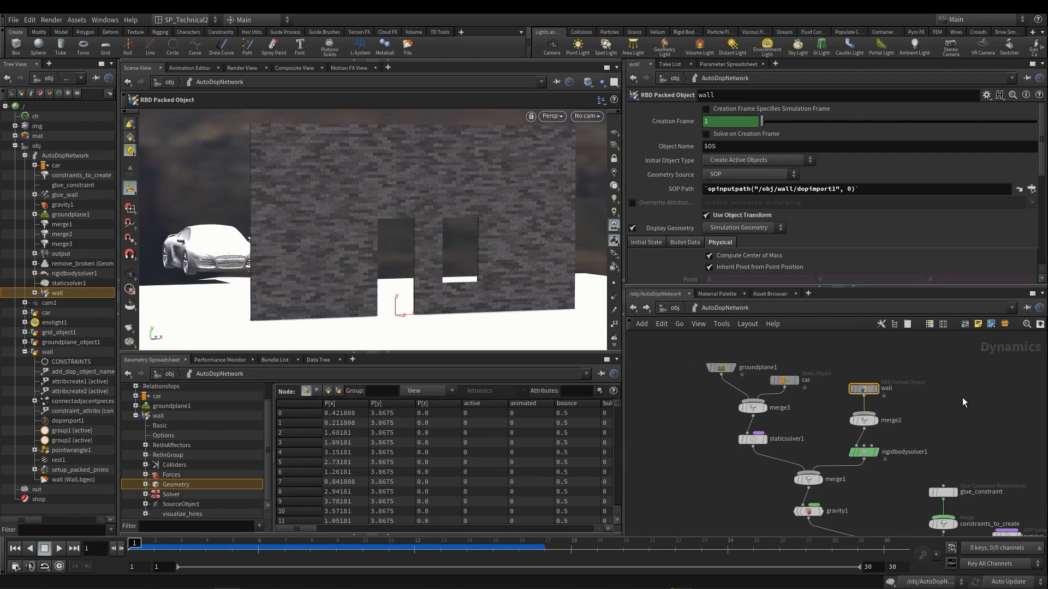
- Save the scene file and reframe the wall and car in the viewport
scroll(961, 397, "down", 2)
key("ctrl+s")
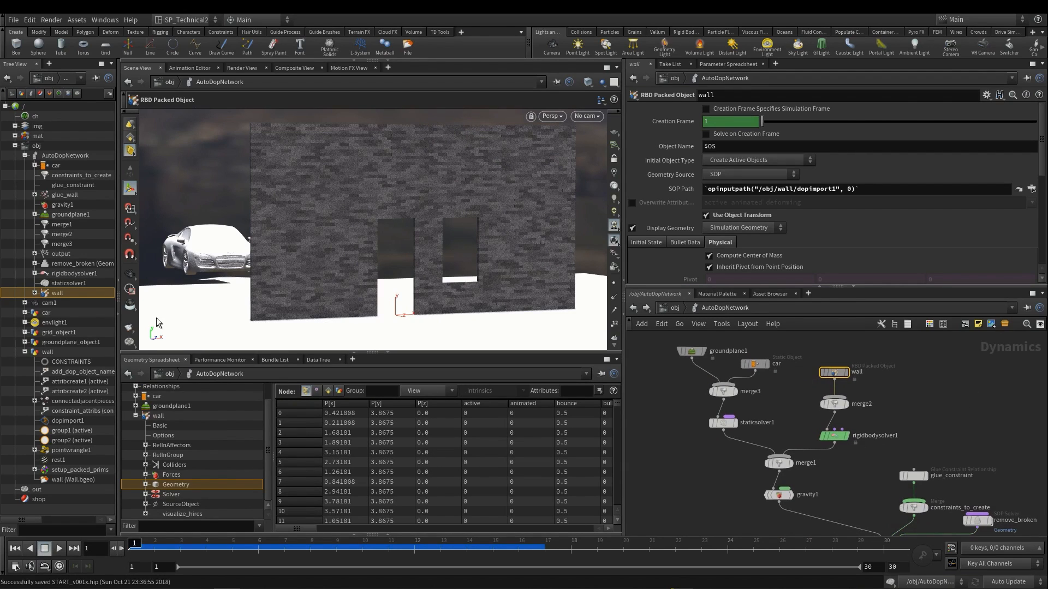
key("Escape")
scroll(357, 195, "down", 2)
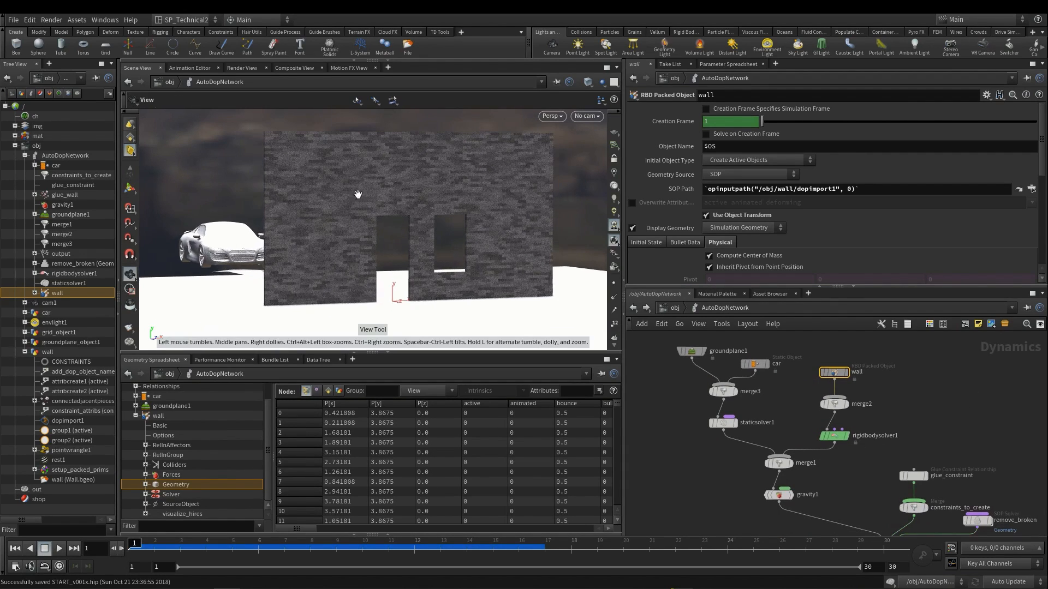
mouse_move(358, 194)
left_mouse_down()
mouse_move(372, 203)
mouse_move(364, 194)
left_mouse_up()
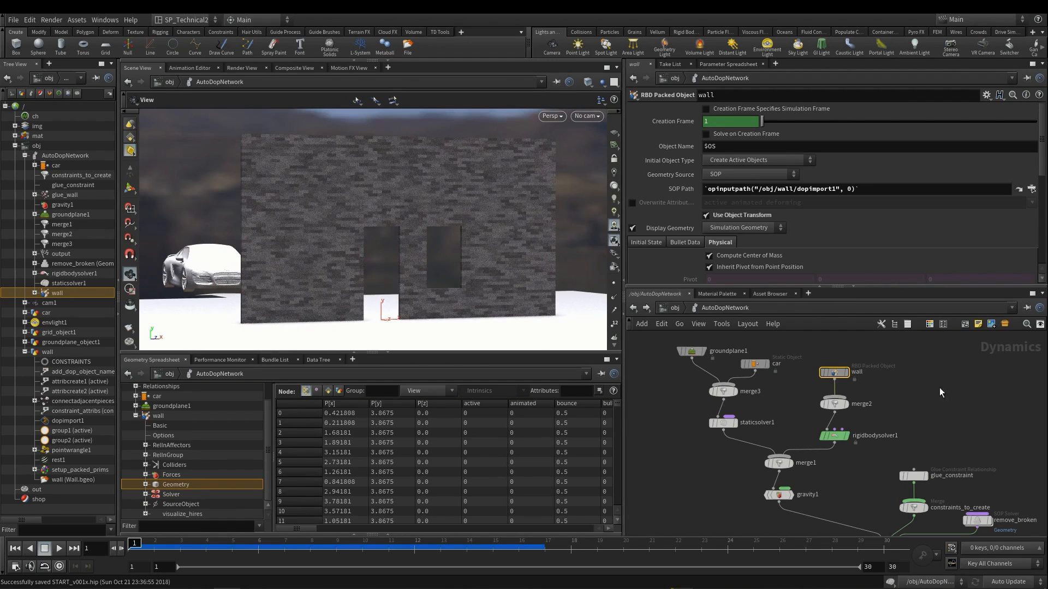
- Review the glue_constraint node's settings in the AutoDopNetwork, focusing on its Strength
middle_click_drag(939, 388, 909, 375)
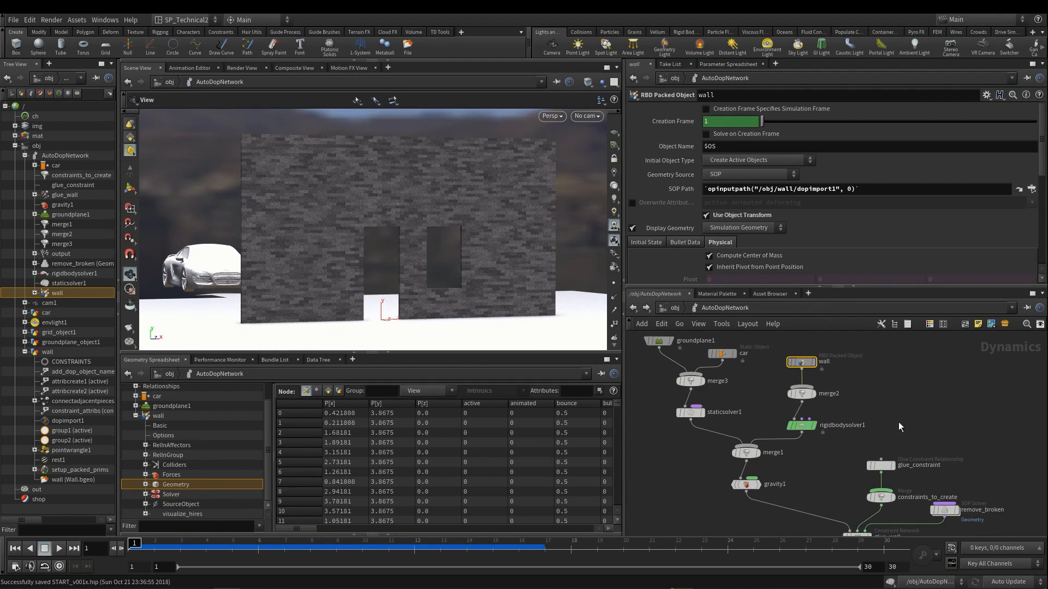
left_click(880, 465)
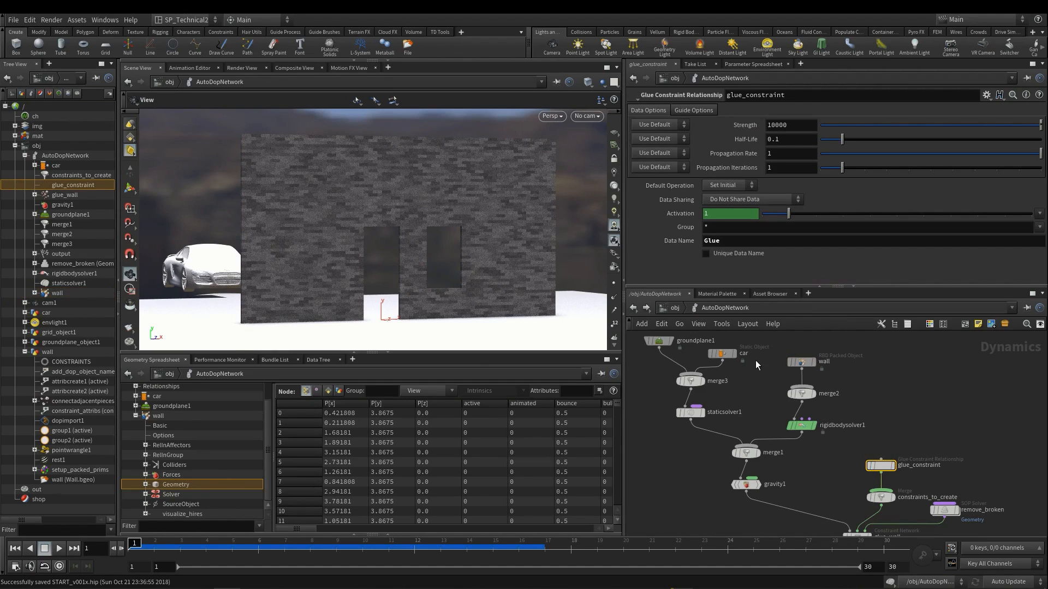
middle_click_drag(874, 354, 856, 363)
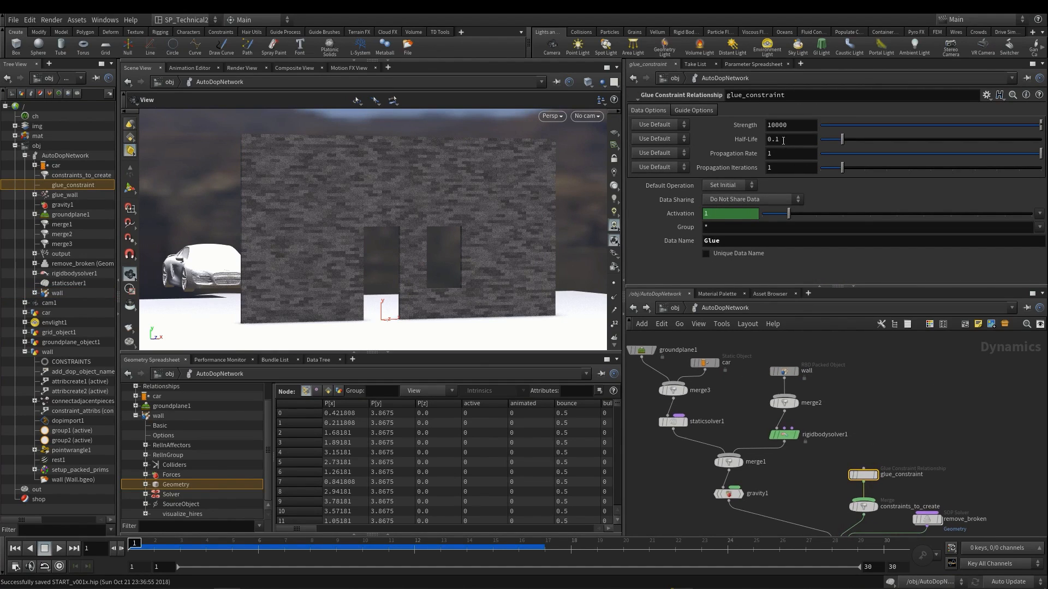
double_click(796, 126)
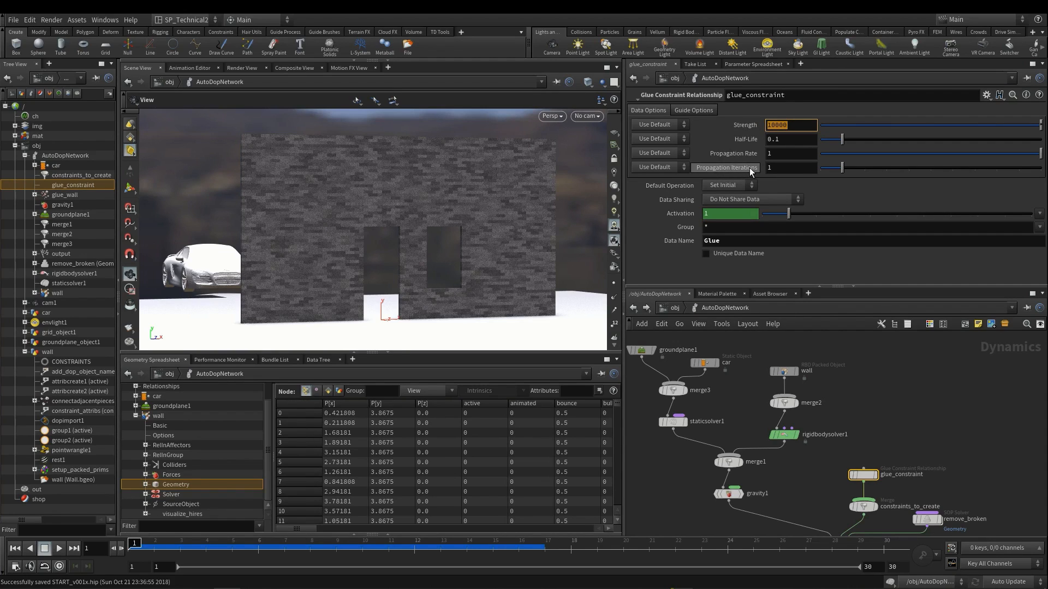
- Return to the wall network and display the CONSTRAINTS null with the viewport's handles hidden
left_click(724, 309)
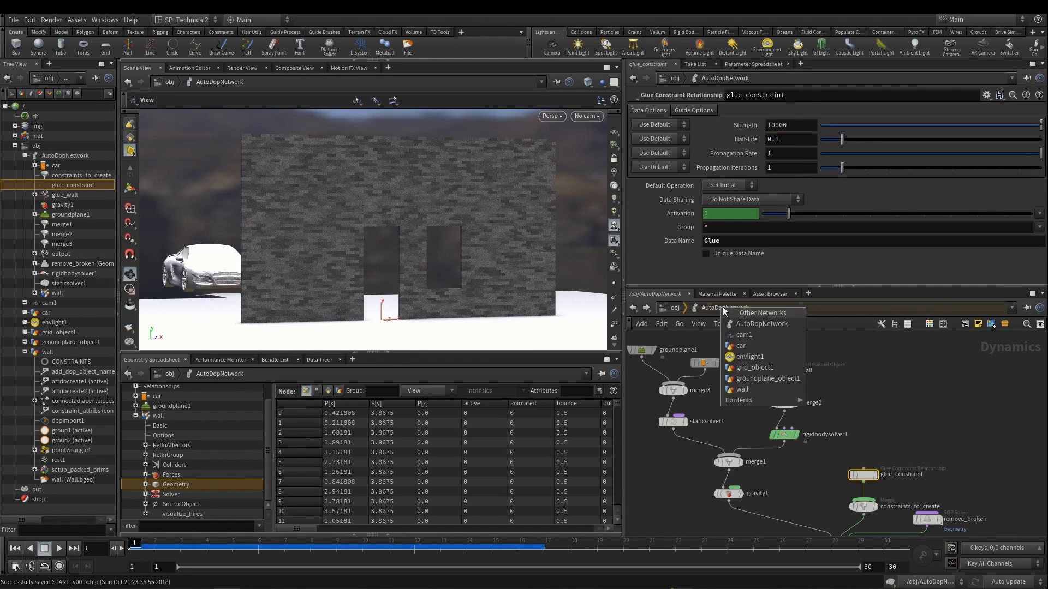
left_click(753, 389)
middle_click_drag(912, 453, 809, 479)
left_click(882, 469)
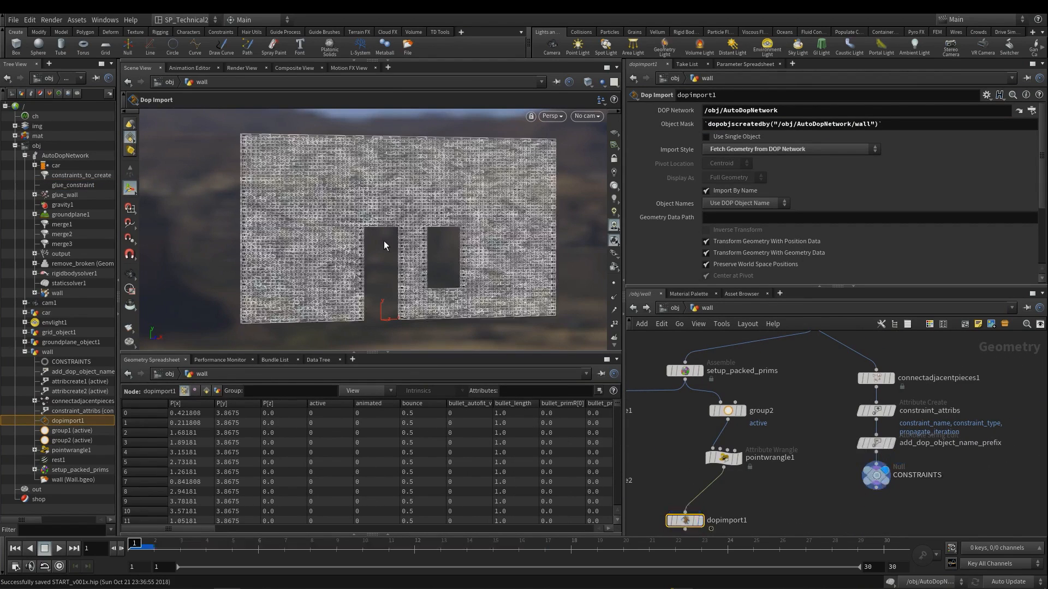
right_click(124, 276)
left_click(140, 266)
left_click(130, 273)
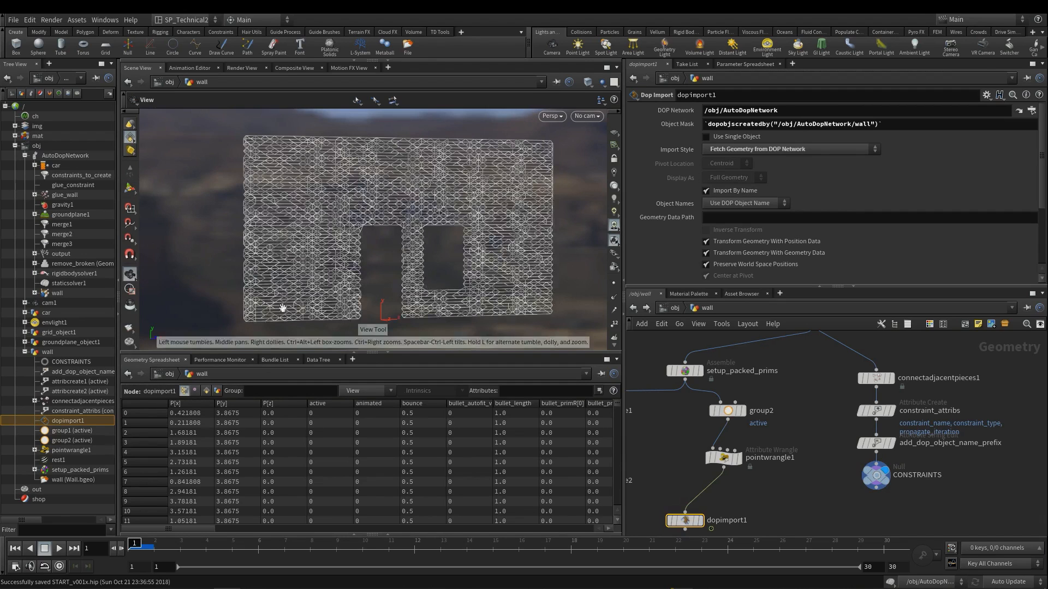
- List the primitive attributes of CONSTRAINTS with widened name and type columns, and examine the constraint lines across the wall
left_click(206, 391)
left_click(876, 475)
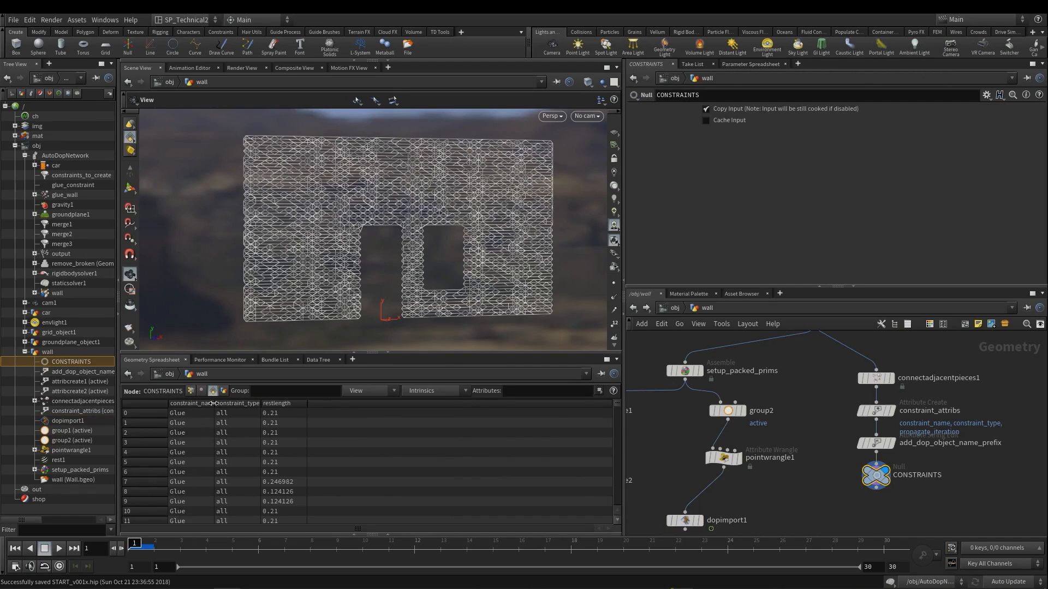
left_click_drag(213, 403, 313, 403)
scroll(361, 212, "up", 3)
middle_click_drag(377, 211, 356, 206)
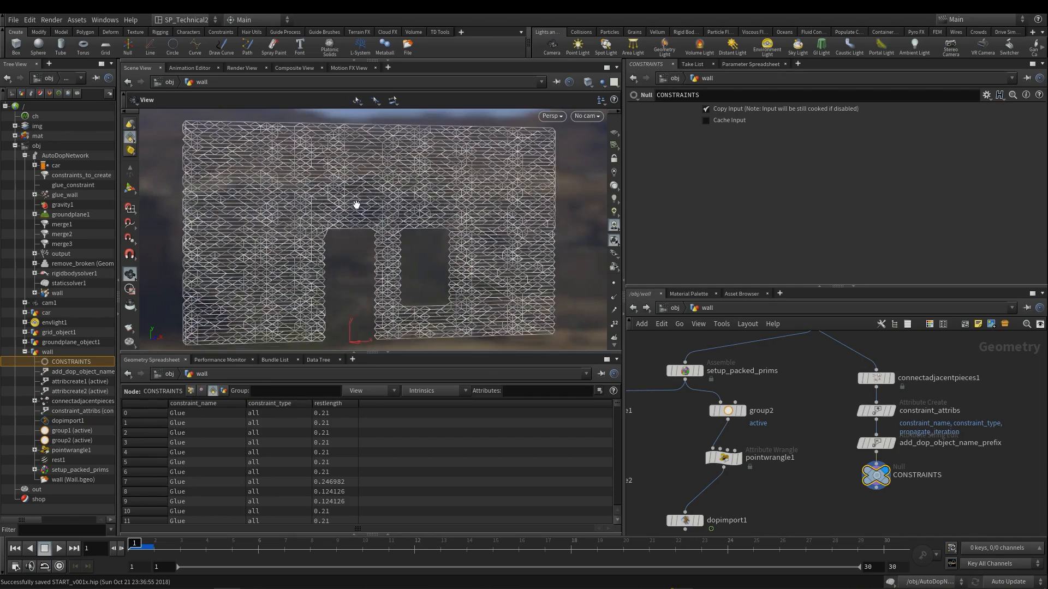
scroll(317, 207, "down", 2)
left_click_drag(320, 205, 360, 350)
scroll(346, 197, "up", 1)
scroll(371, 199, "down", 1)
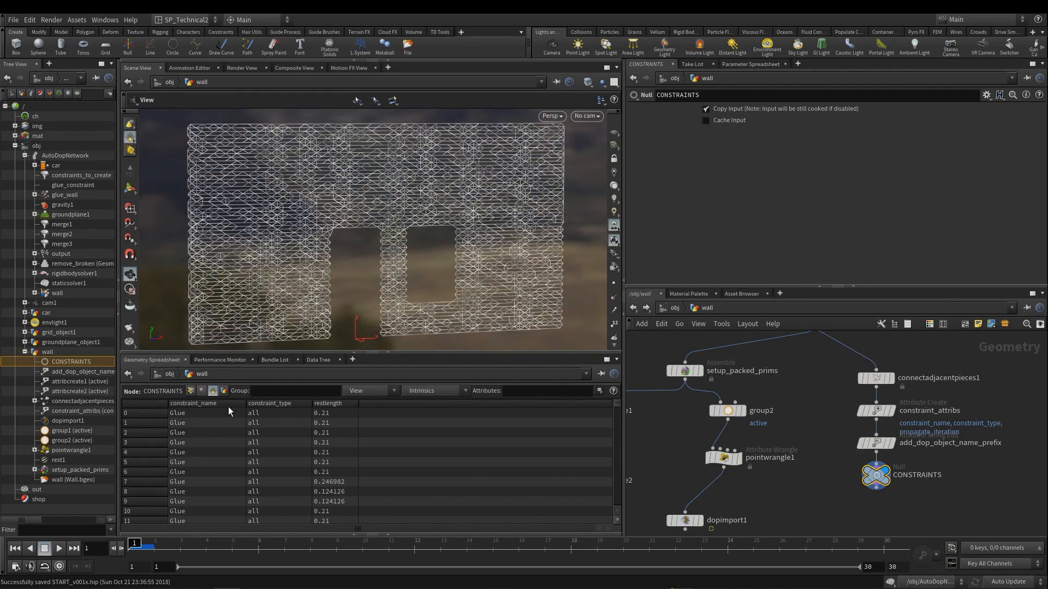
- Examine the constraint lines across the wall up close and compare them with the glue_constraint settings in the AutoDopNetwork
left_click_drag(244, 403, 239, 404)
left_click_drag(339, 236, 332, 236)
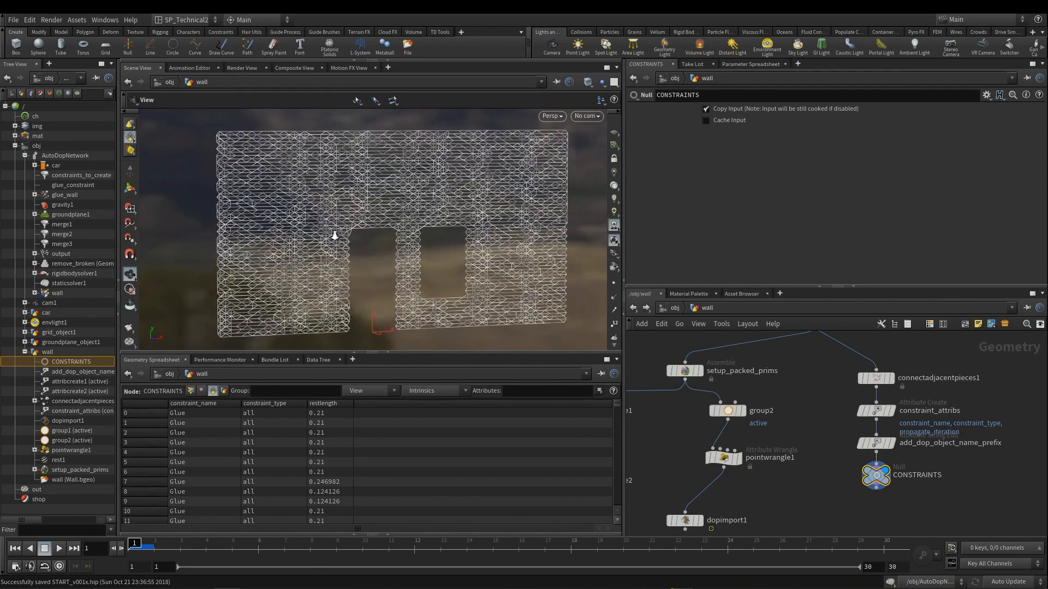
right_click_drag(287, 182, 329, 196)
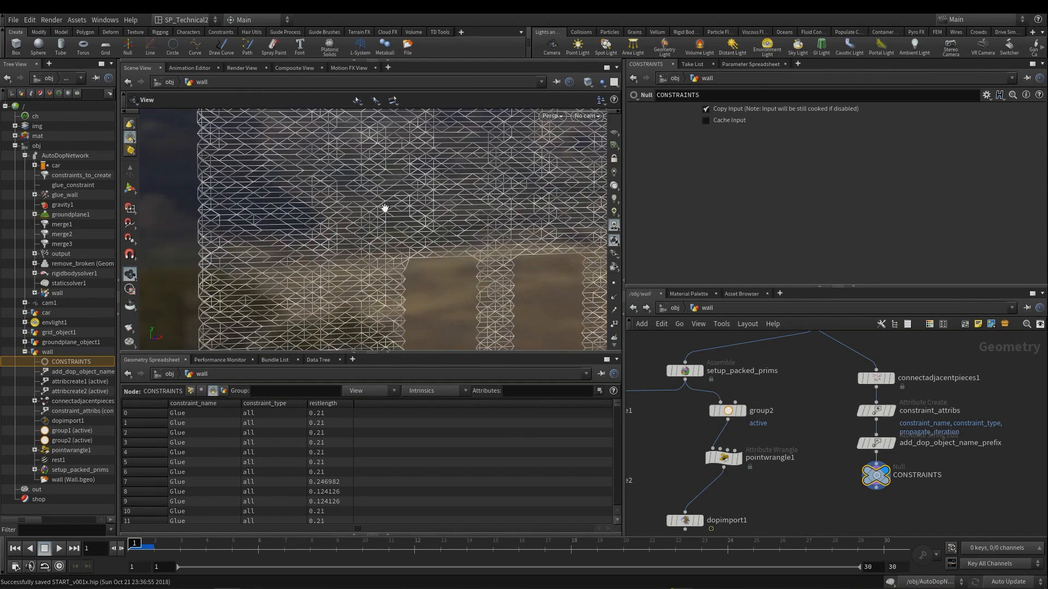
left_click(732, 308)
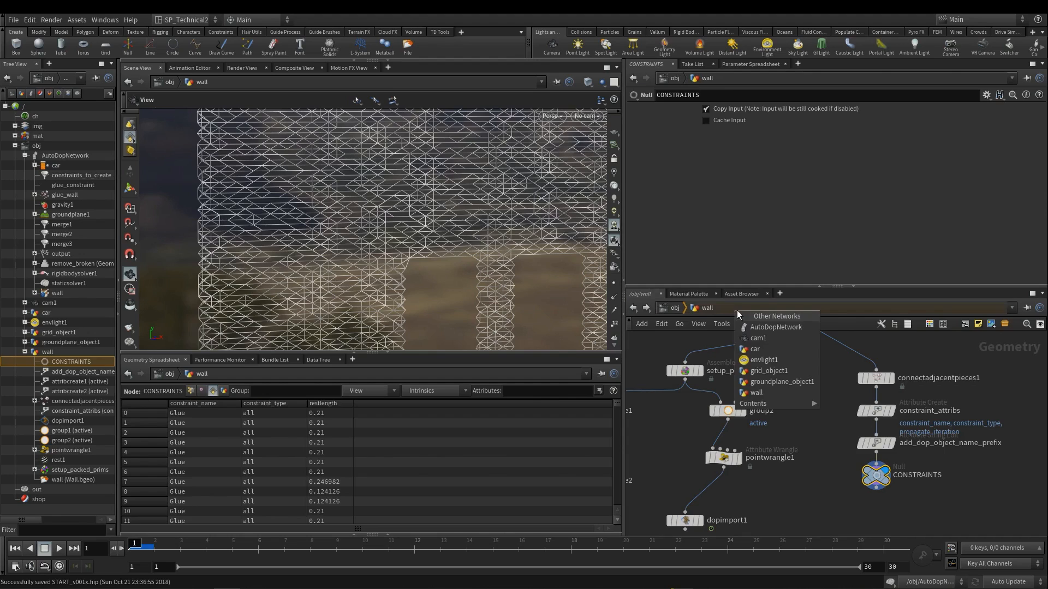
left_click(771, 328)
middle_click_drag(906, 402, 869, 384)
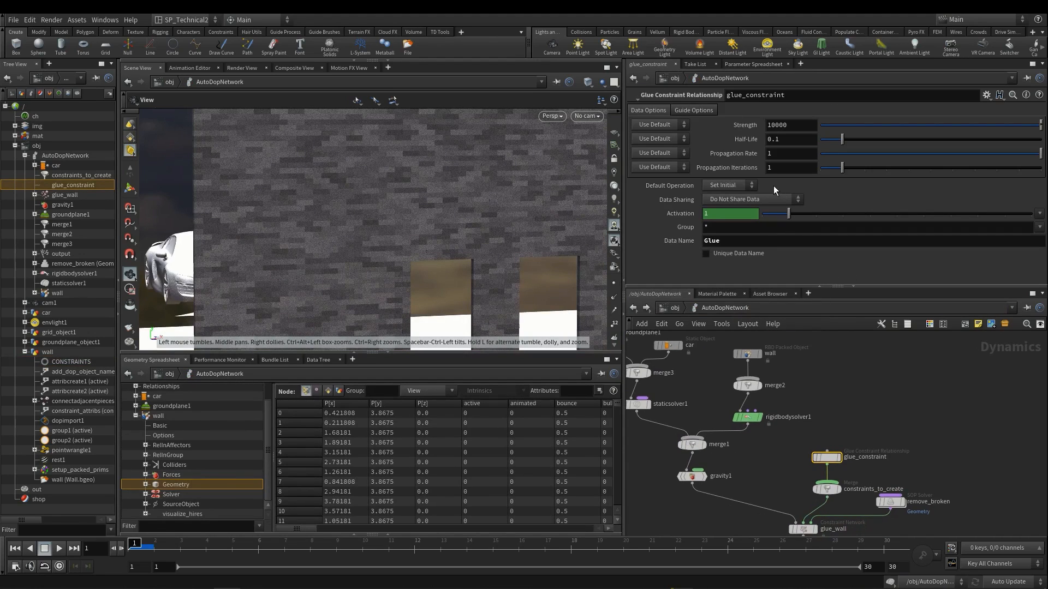
left_click(633, 308)
scroll(431, 218, "up", 3)
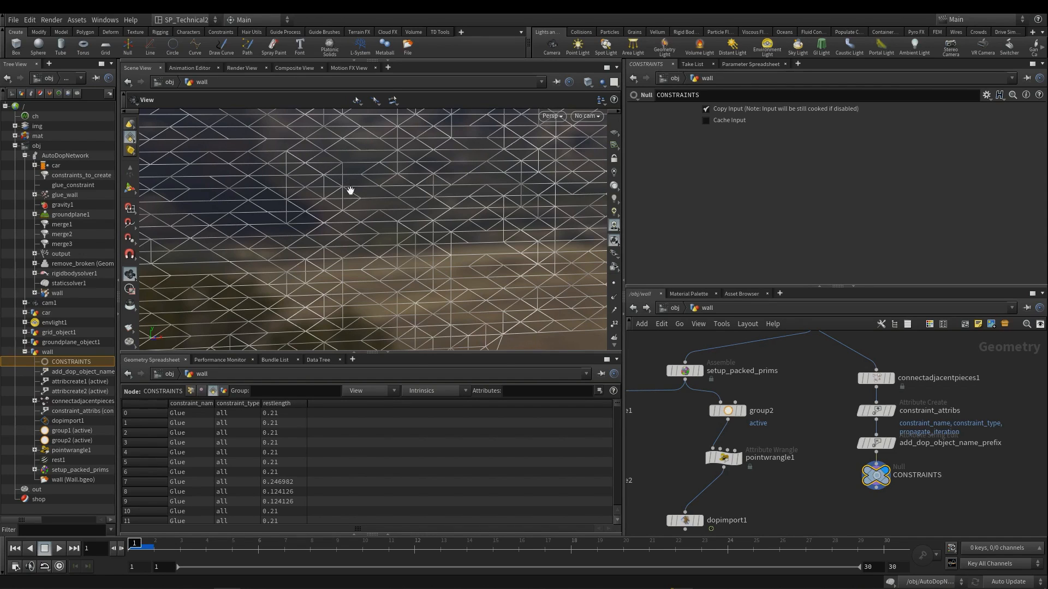
scroll(819, 374, "down", 3)
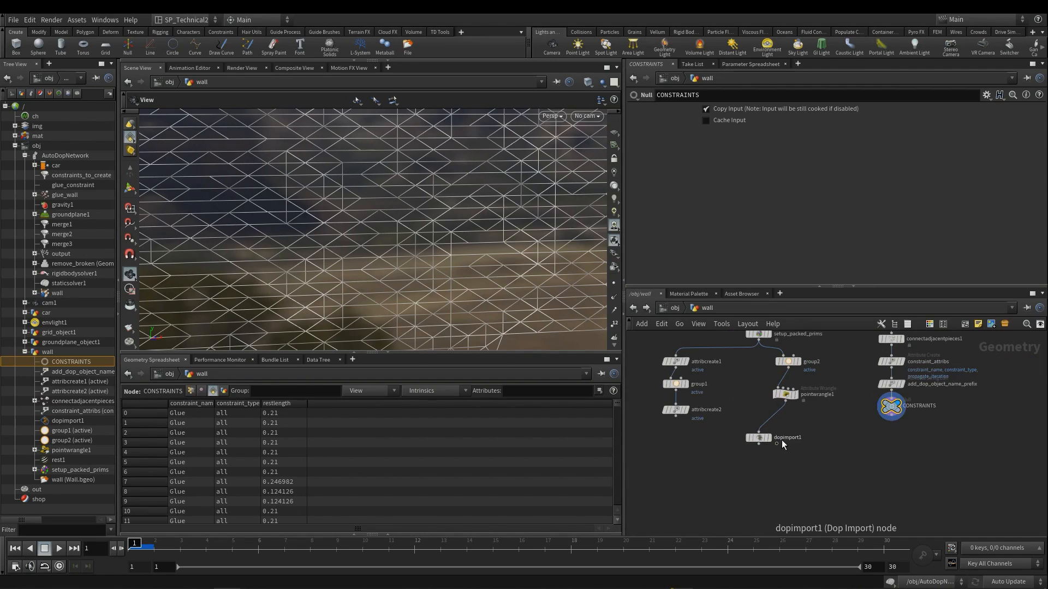
- Display dopimport1 in the wall network and return to the AutoDopNetwork with the whole wall framed
left_click(769, 437)
left_click(735, 306)
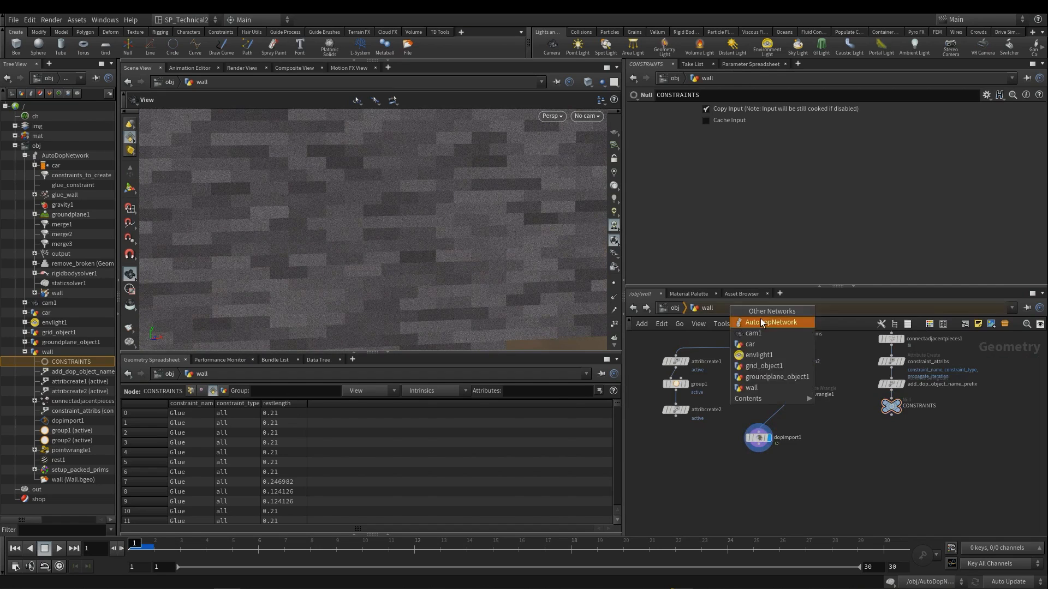
left_click(764, 320)
scroll(404, 214, "down", 6)
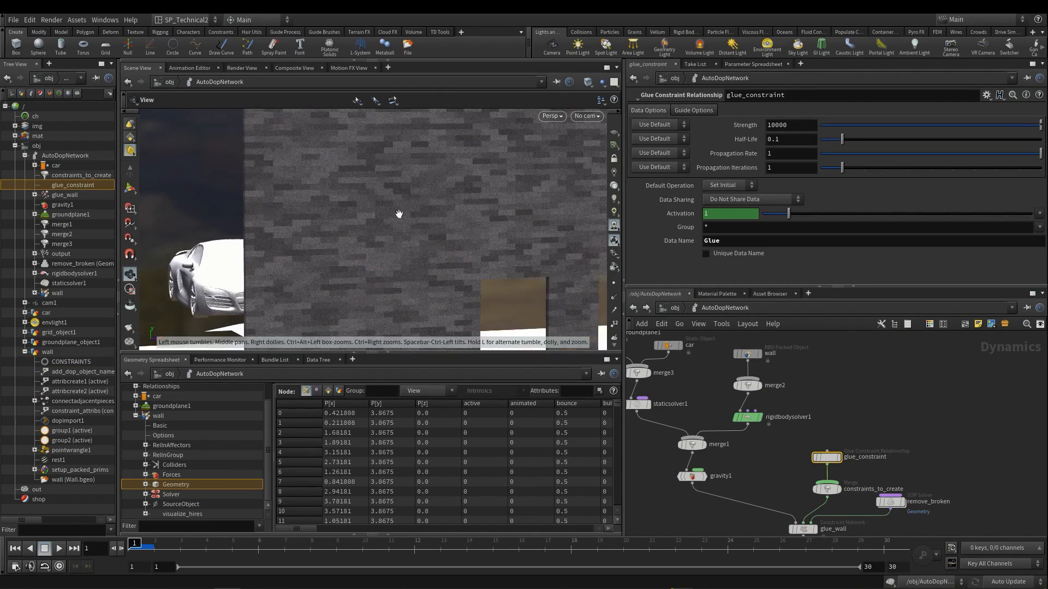
middle_click_drag(407, 217, 336, 192)
right_click_drag(373, 190, 346, 189)
- Set glue_constraint's Propagation Iterations to 20, play the car crash simulation and return to the first frame
left_click(770, 168)
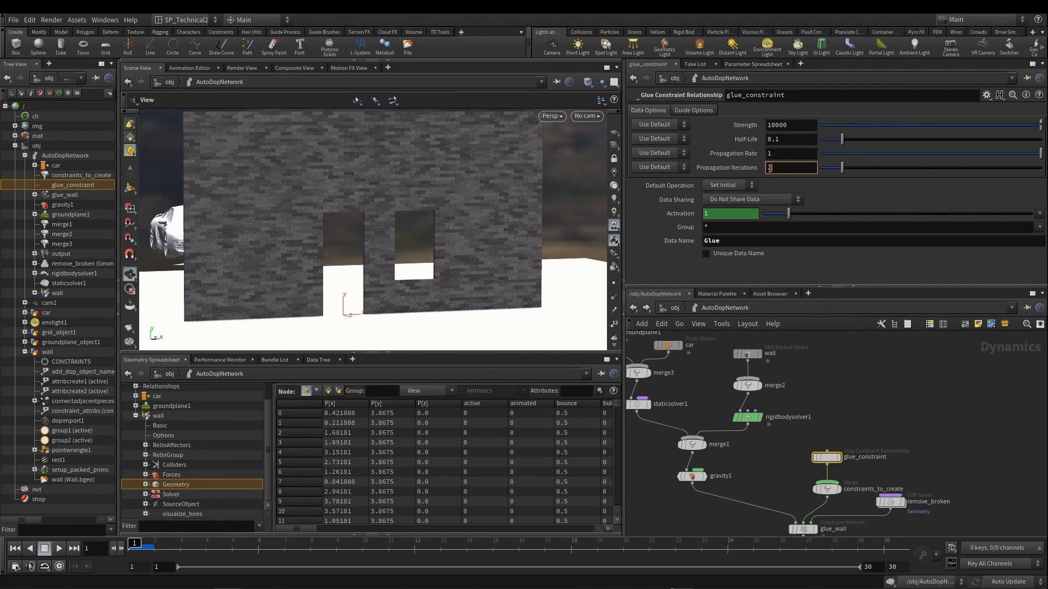
type("20")
key("Return")
scroll(420, 204, "up", 2)
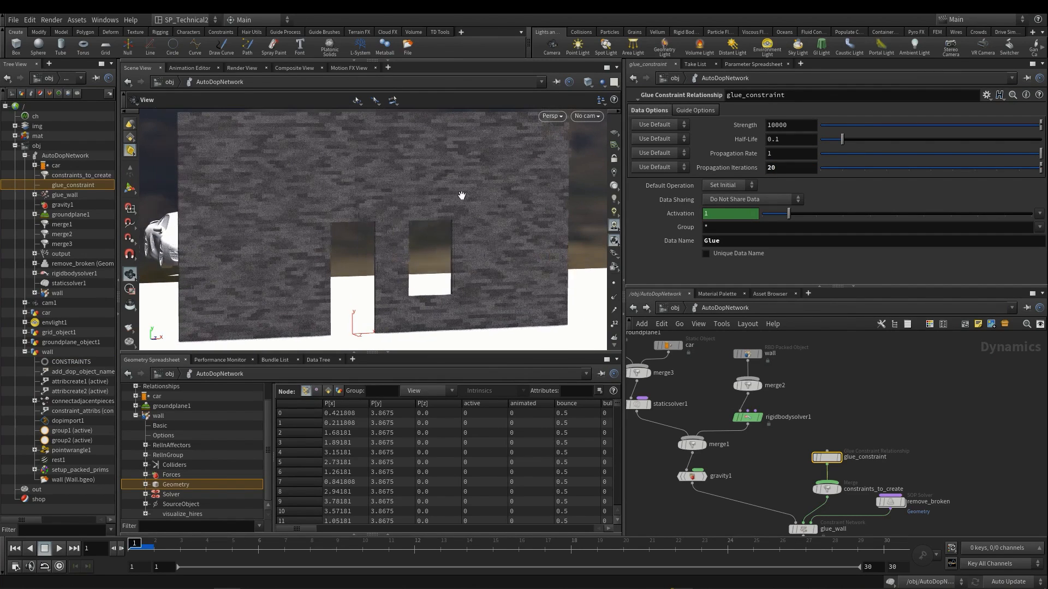
key("Up")
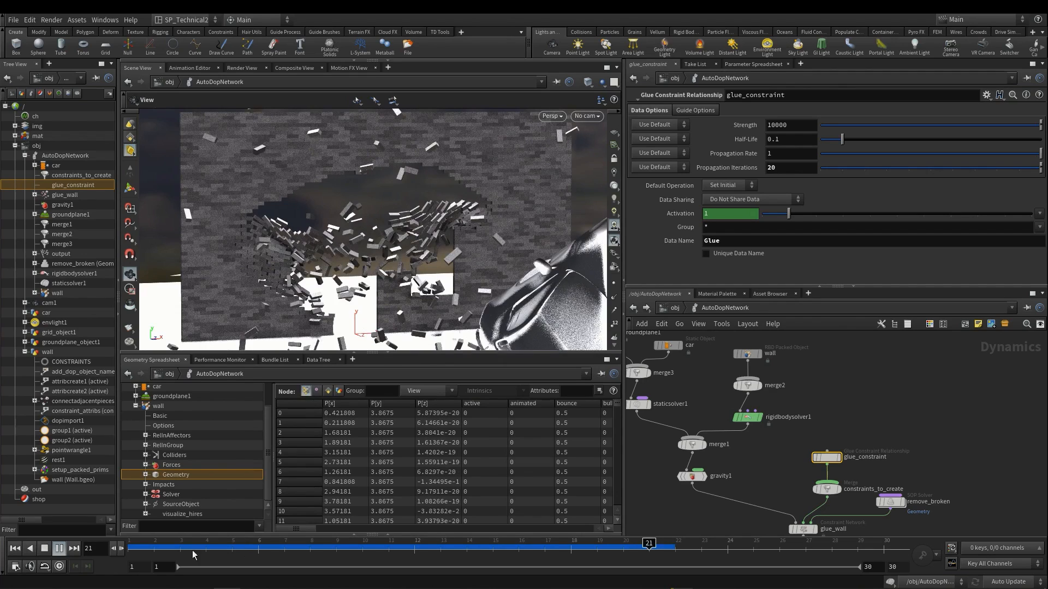
left_click(15, 547)
- Set glue_constraint's Propagation Iterations to 50 and simulate the crash again, ending back on frame 1
left_click(786, 165)
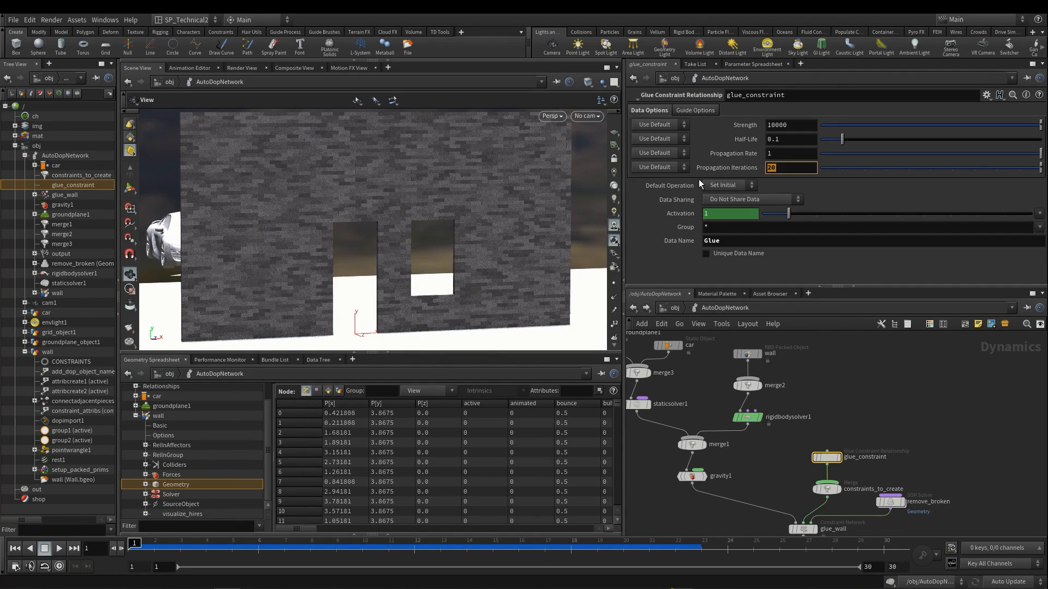
type("50")
key("Return")
key("Up")
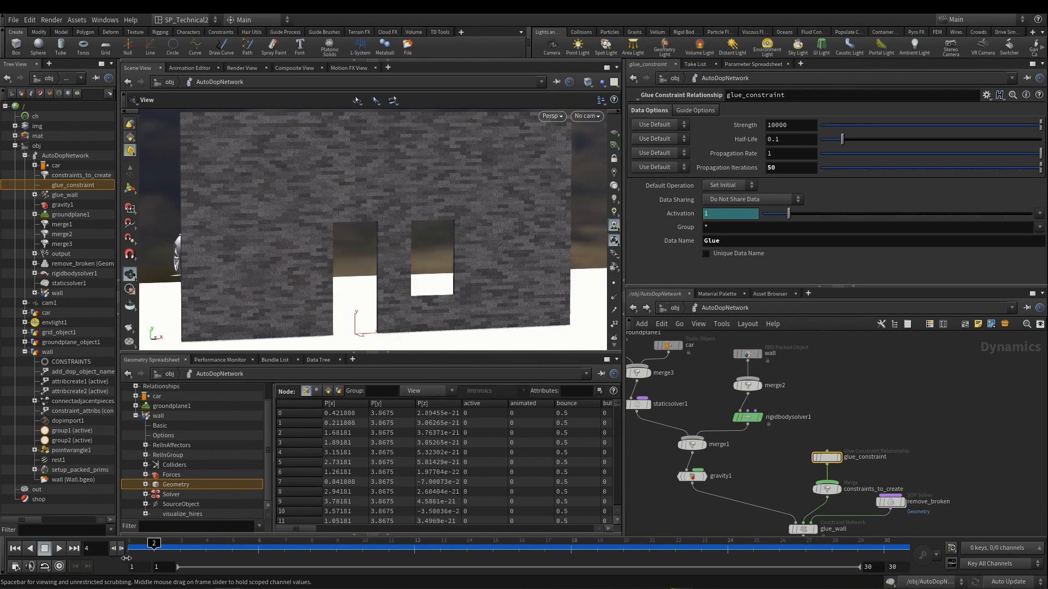
left_click_drag(126, 558, 110, 556)
- Save the scene file and read the description of glue_constraint's Strength parameter
middle_click_drag(818, 398, 821, 391)
key("ctrl+s")
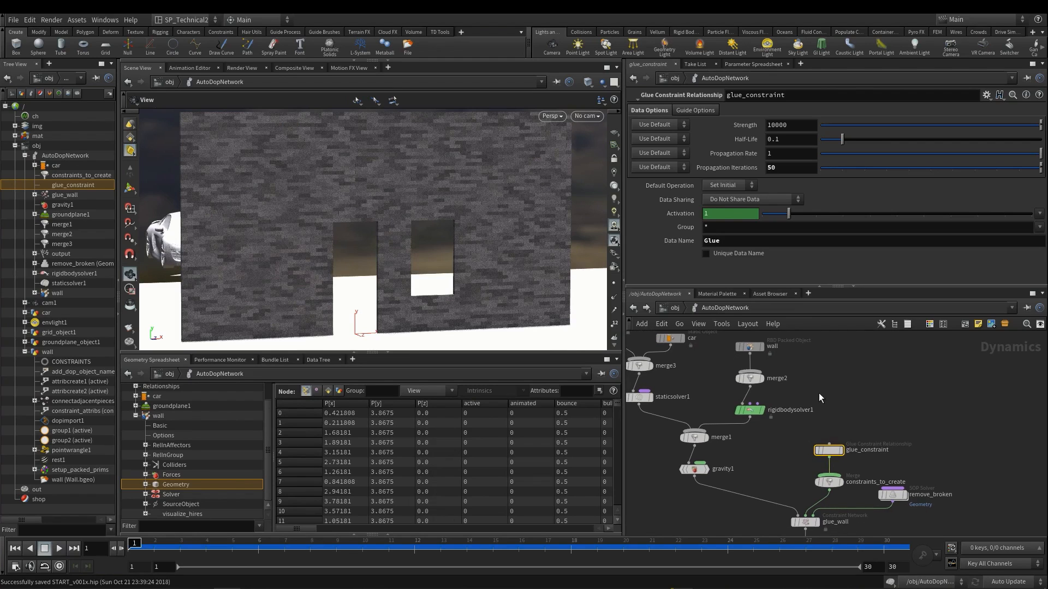
scroll(819, 392, "up", 3)
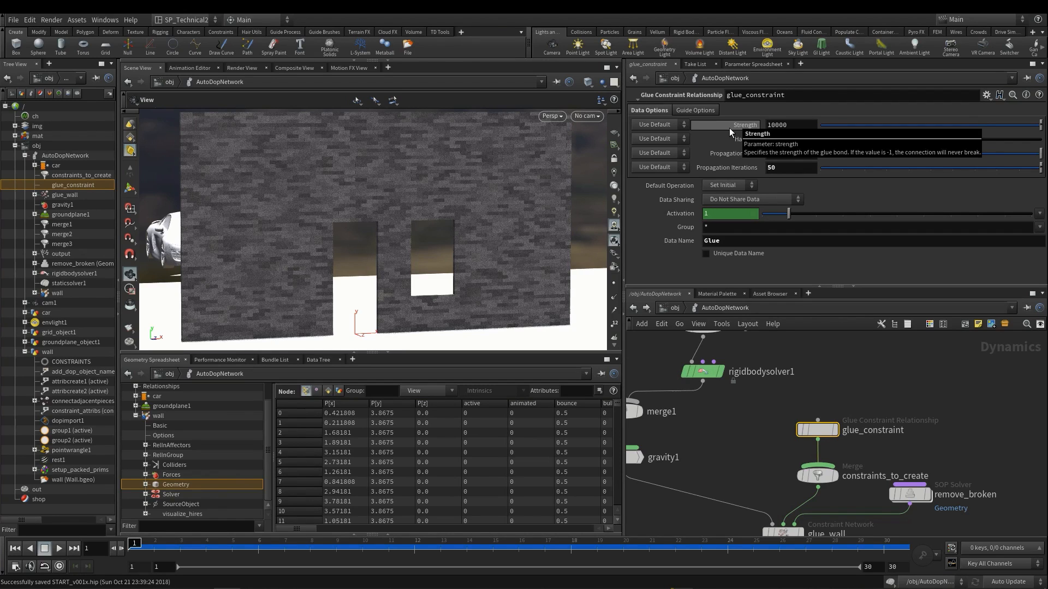
- Return to the wall network and display the connectadjacentpieces1 node with its parameters
left_click(757, 310)
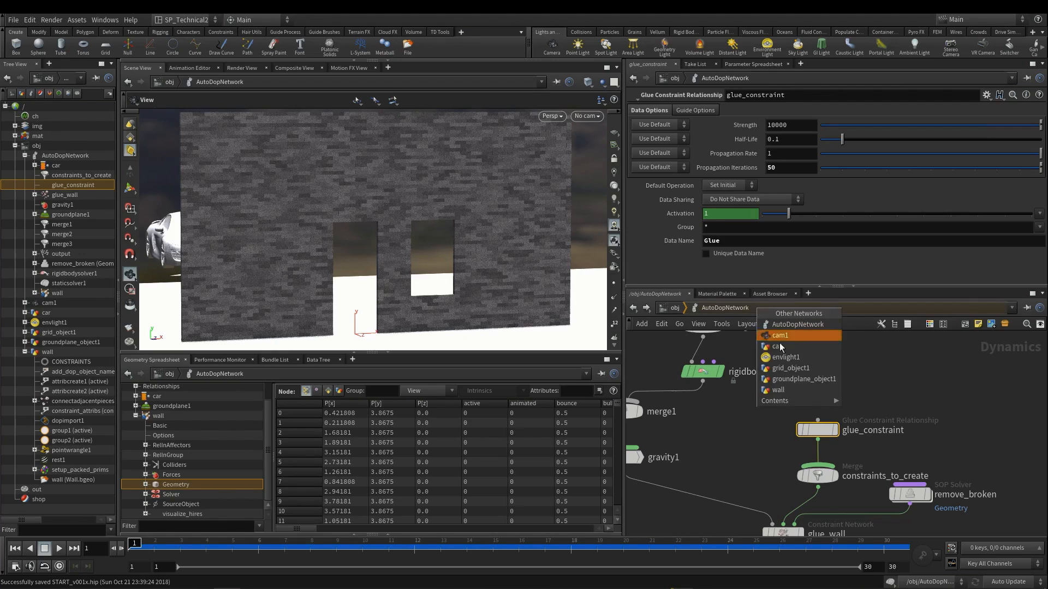
left_click(792, 394)
middle_click_drag(921, 367, 872, 474)
scroll(872, 474, "up", 3)
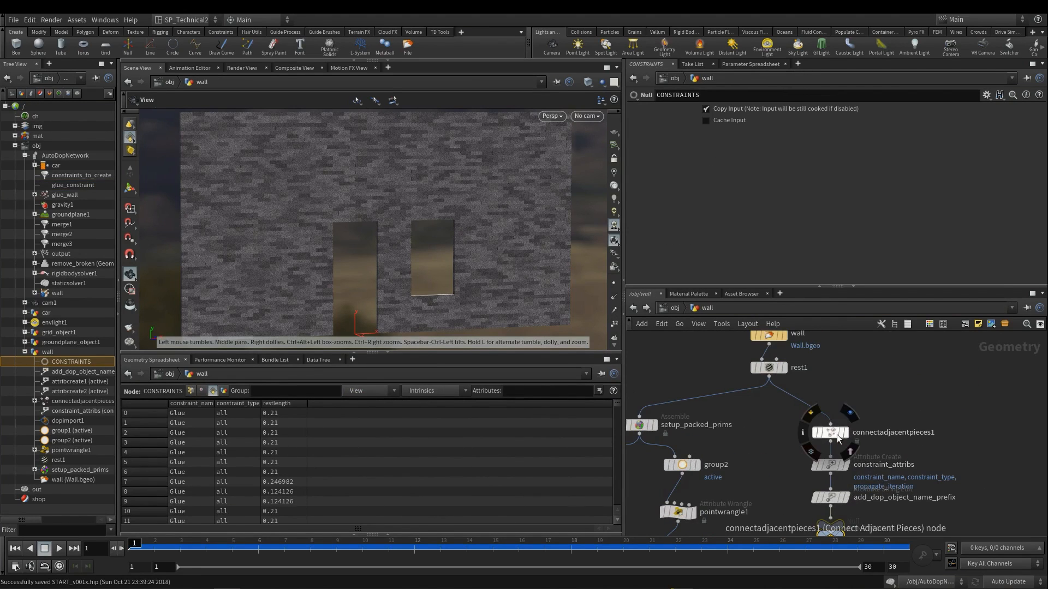
left_click(852, 415)
middle_click_drag(890, 425, 890, 385)
scroll(887, 388, "up", 3)
left_click(788, 394)
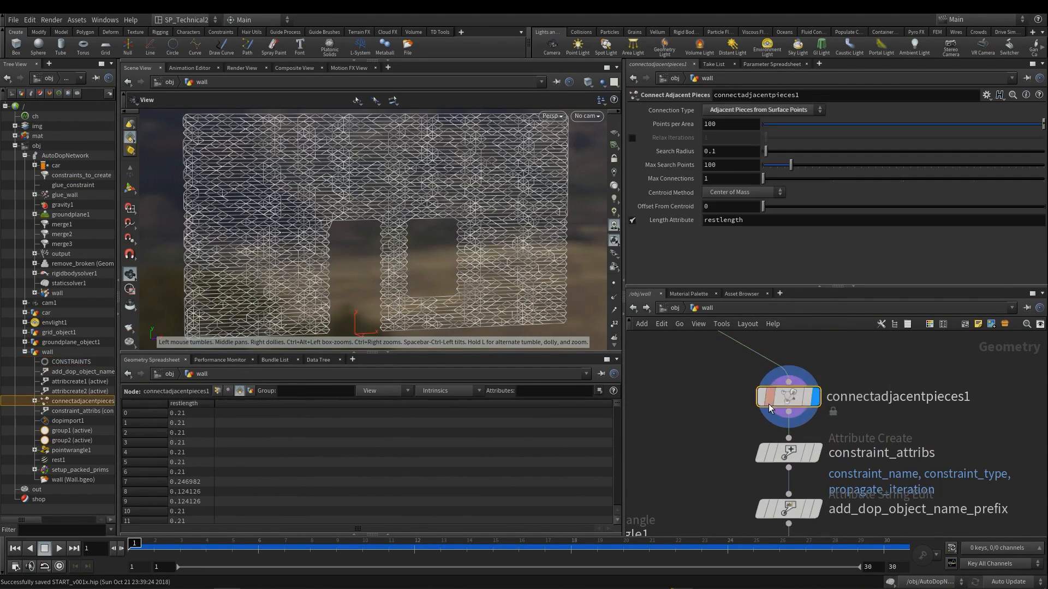
- Move the constraint nodes below connectadjacentpieces1 down to open a gap beneath it, and reselect connectadjacentpieces1
middle_click_drag(712, 419, 747, 325)
scroll(751, 368, "down", 2)
left_click_drag(745, 360, 863, 504)
left_click_drag(801, 366, 801, 447)
middle_click_drag(845, 389, 845, 492)
left_click(800, 429)
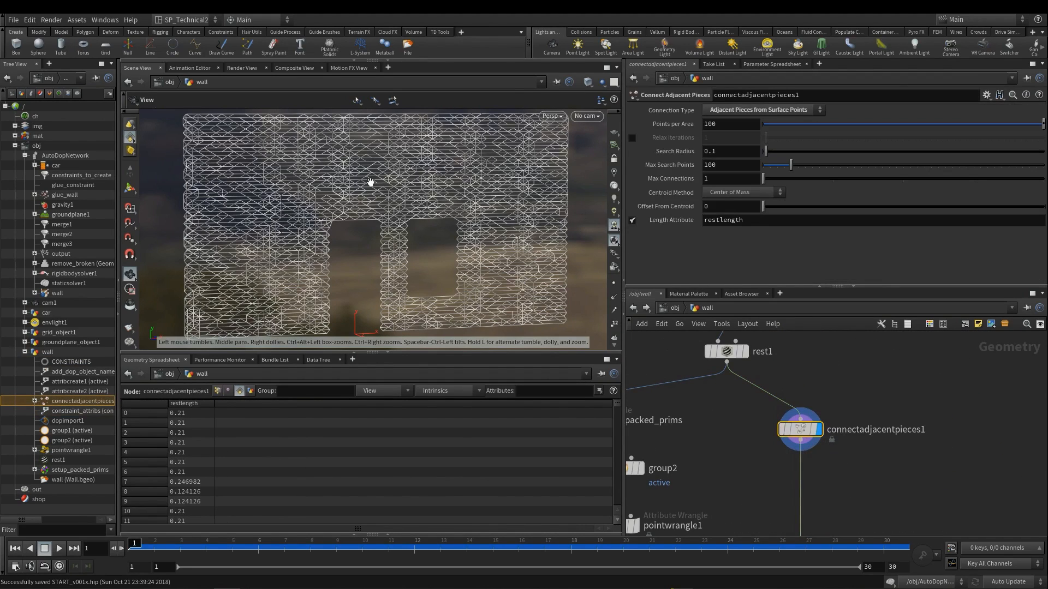
- Enlarge the viewport's height and reframe the wall's constraint network
left_click_drag(370, 180, 458, 399)
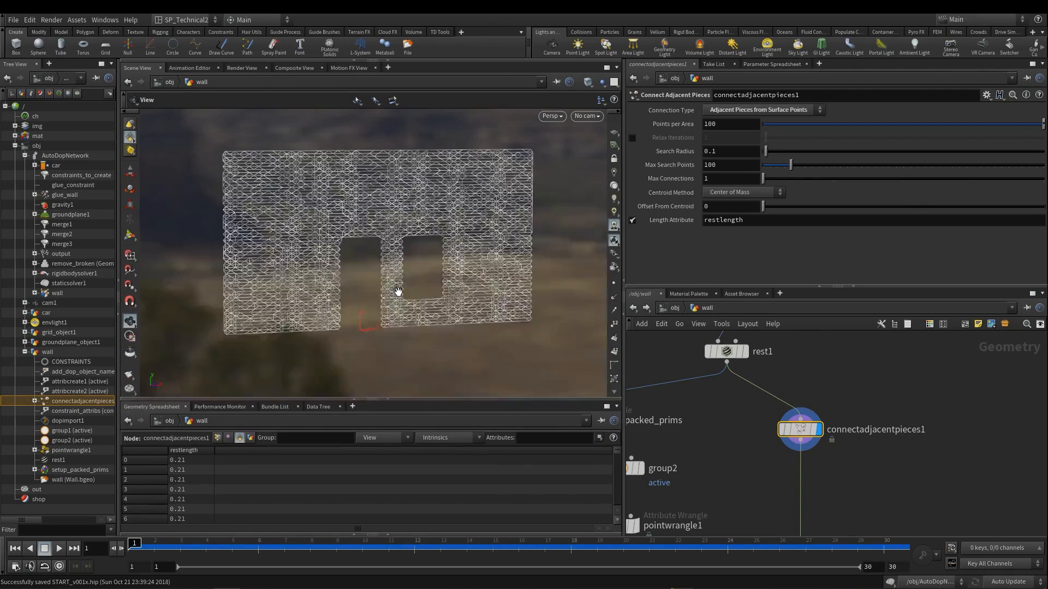
right_click_drag(378, 257, 395, 249)
mouse_move(395, 249)
middle_mouse_down()
mouse_move(391, 272)
mouse_move(400, 239)
middle_mouse_up()
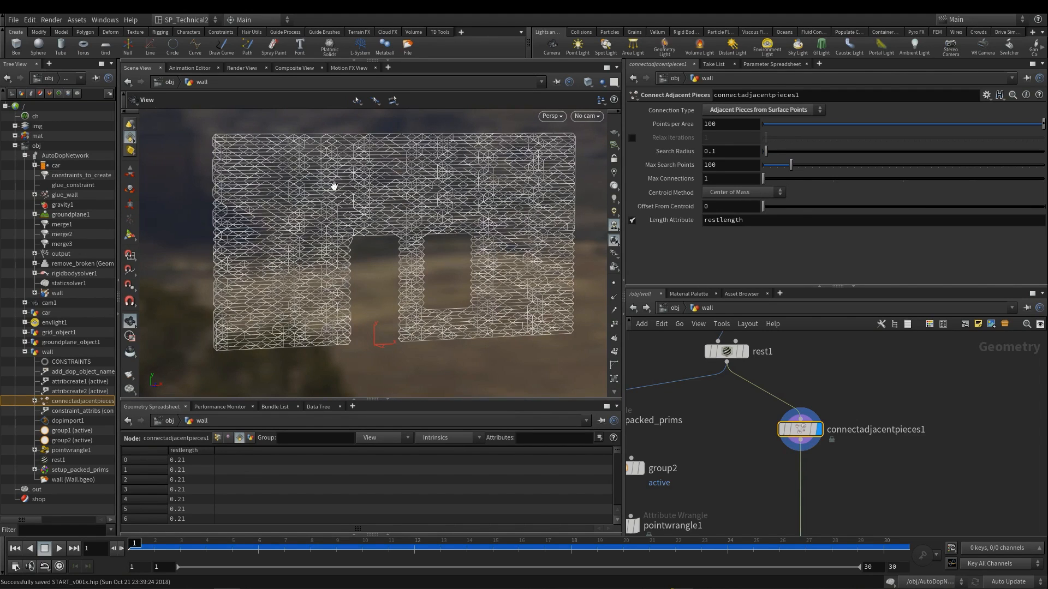
- Insert a Paint node between connectadjacentpieces1 and constraint_attribs and display it
middle_click_drag(891, 490, 875, 468)
key("Tab")
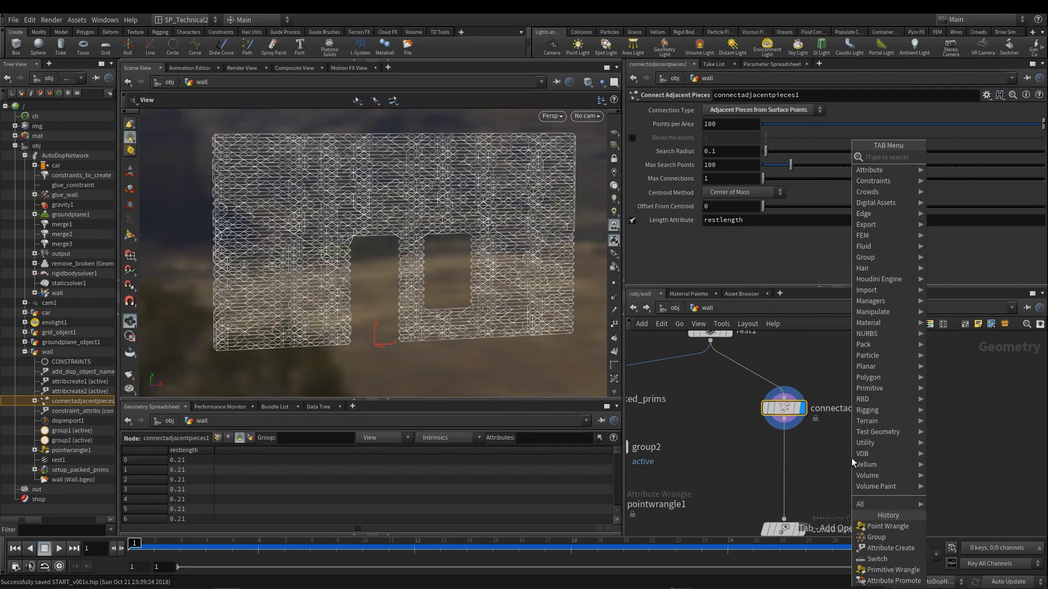
type("pain")
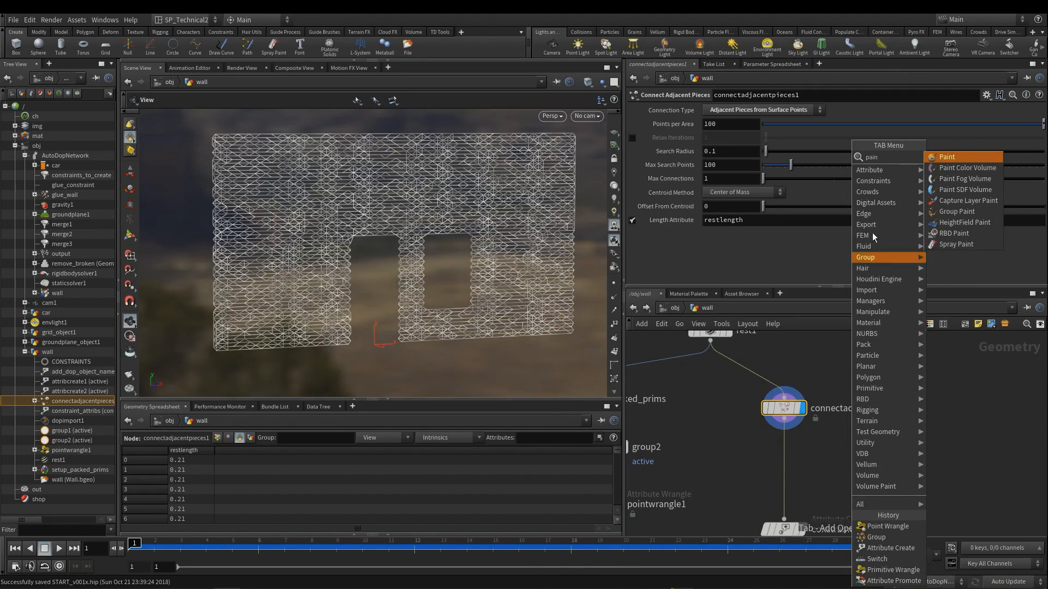
left_click(948, 158)
left_click(786, 454)
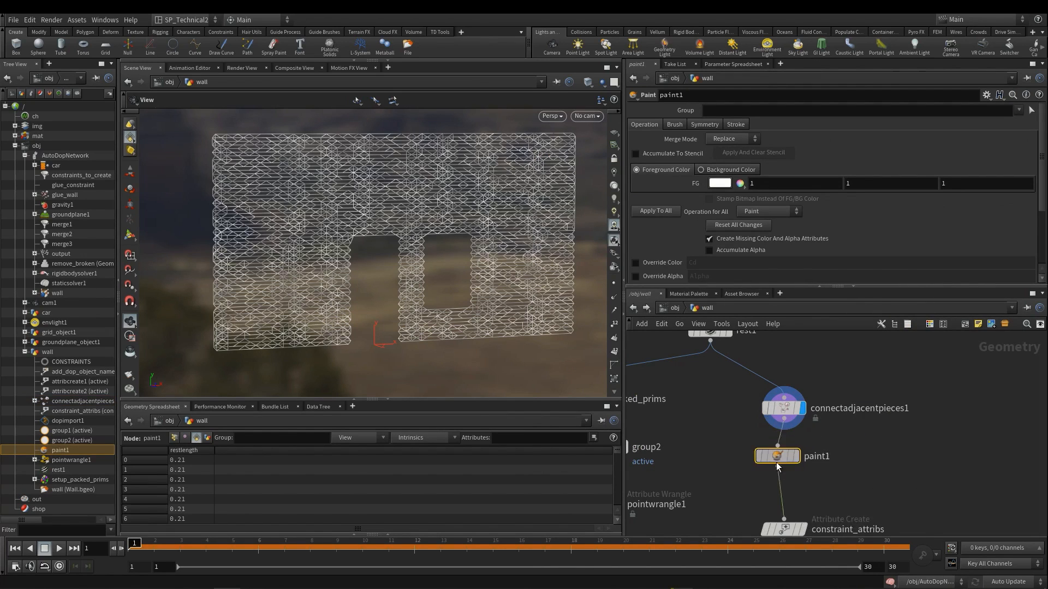
left_click(801, 447)
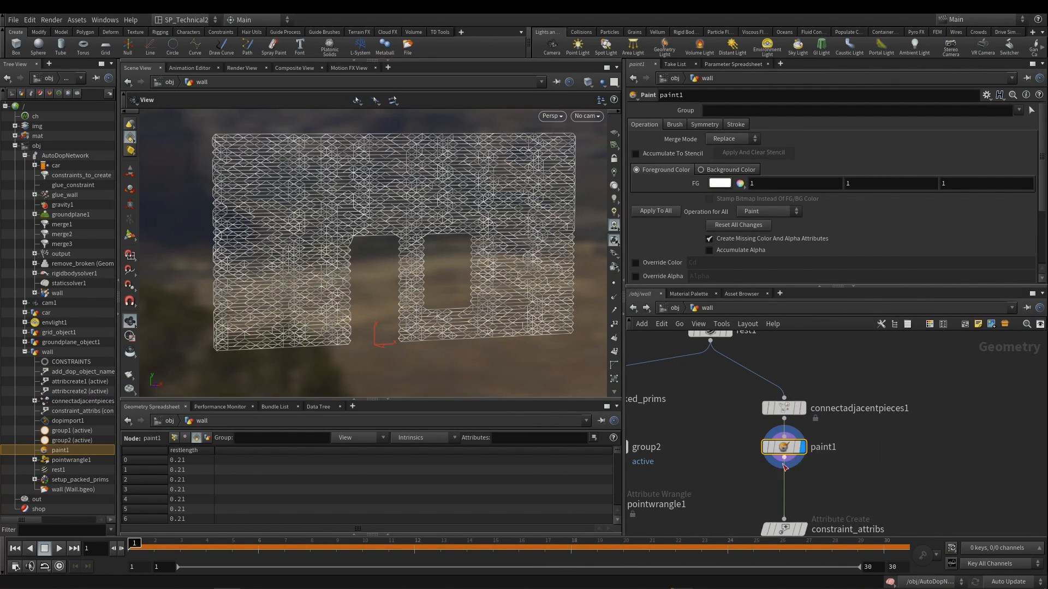
- Set the paint node's foreground color to 100, 100, 100
middle_click_drag(344, 208, 336, 216)
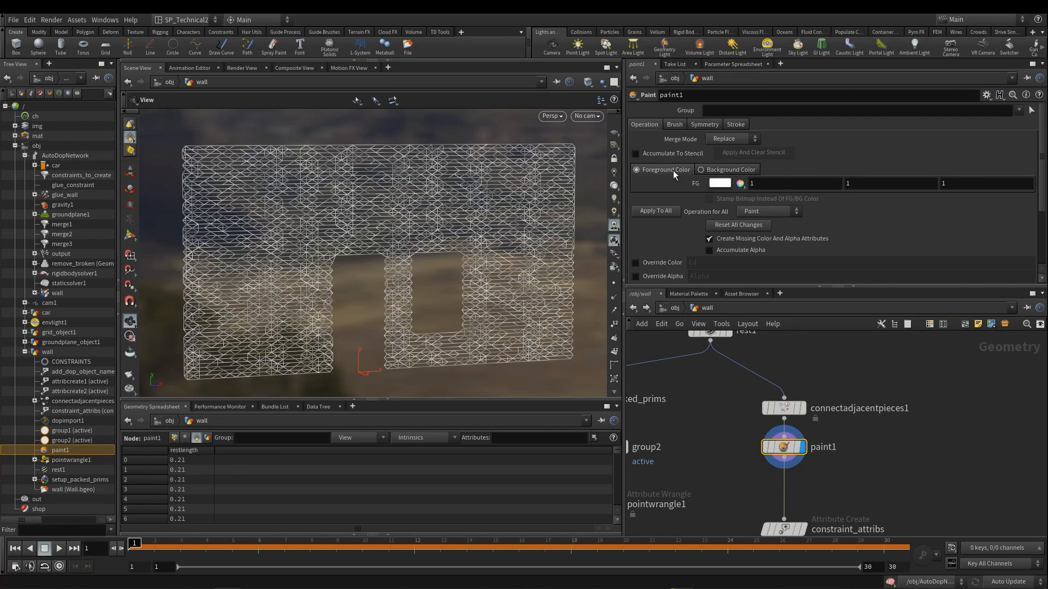
left_click(785, 183)
type("00")
key("Tab")
type("00")
key("Tab")
type("00")
key("Tab")
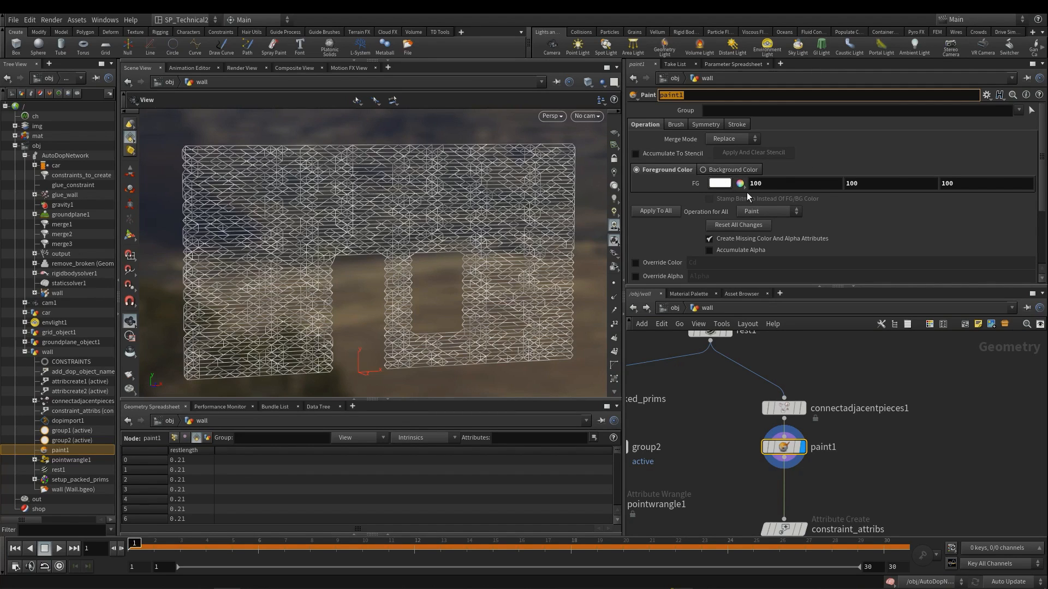
- Set the background color to .01 in all three channels and apply it to all constraint geometry, leaving Foreground Color active
left_click(730, 170)
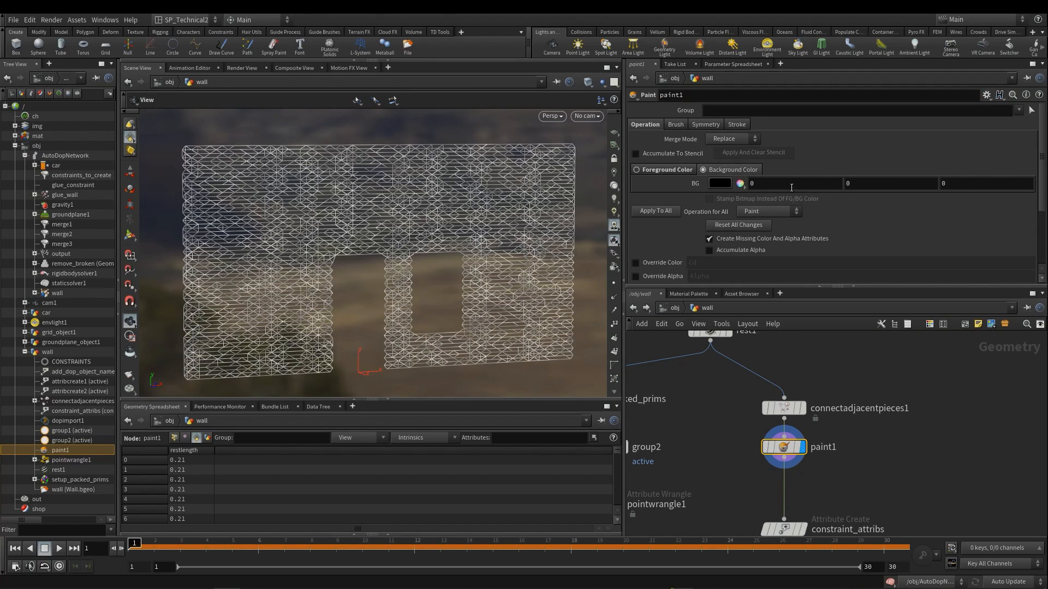
left_click(791, 187)
type(".01")
key("Tab")
type(".0")
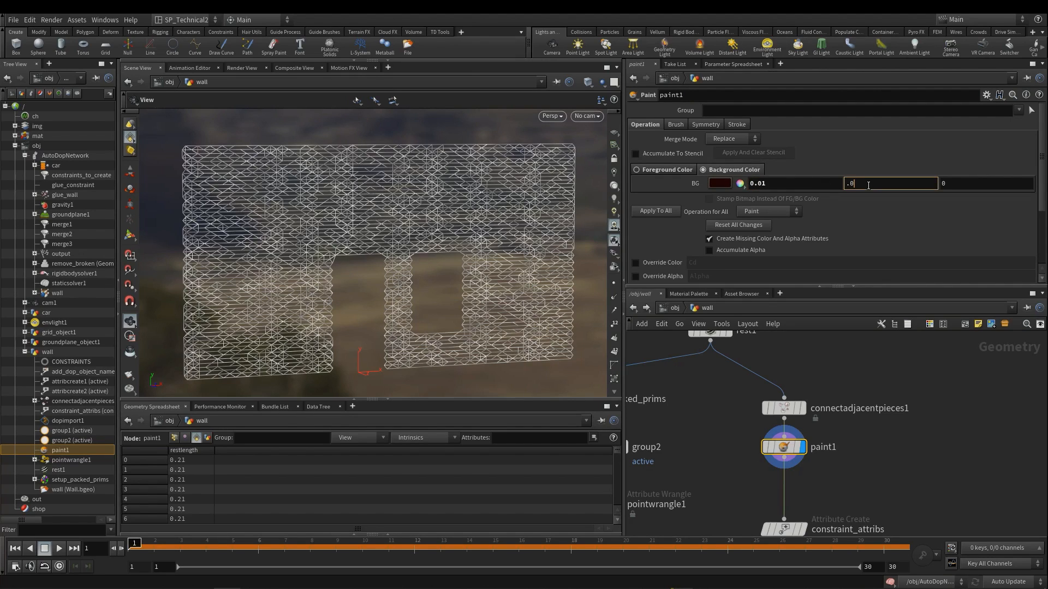
type("1")
key("Tab")
type(".01")
key("Tab")
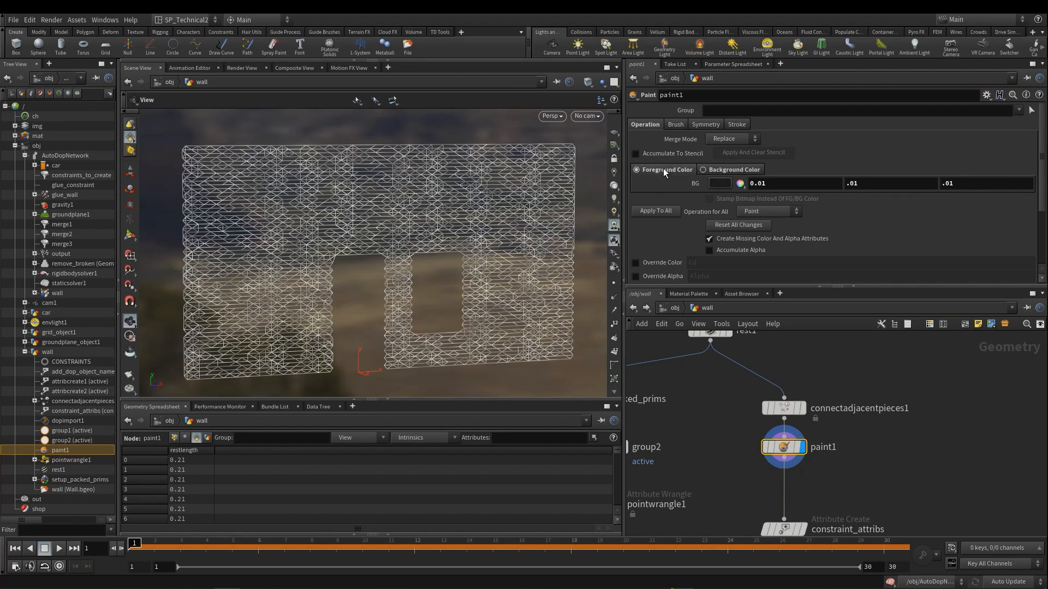
left_click(646, 209)
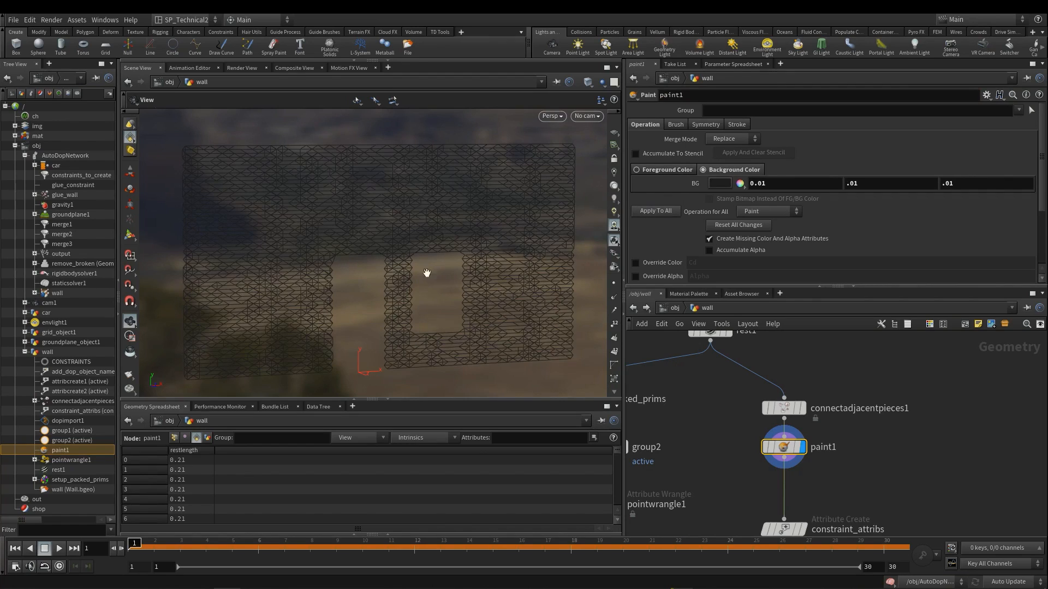
left_click(661, 171)
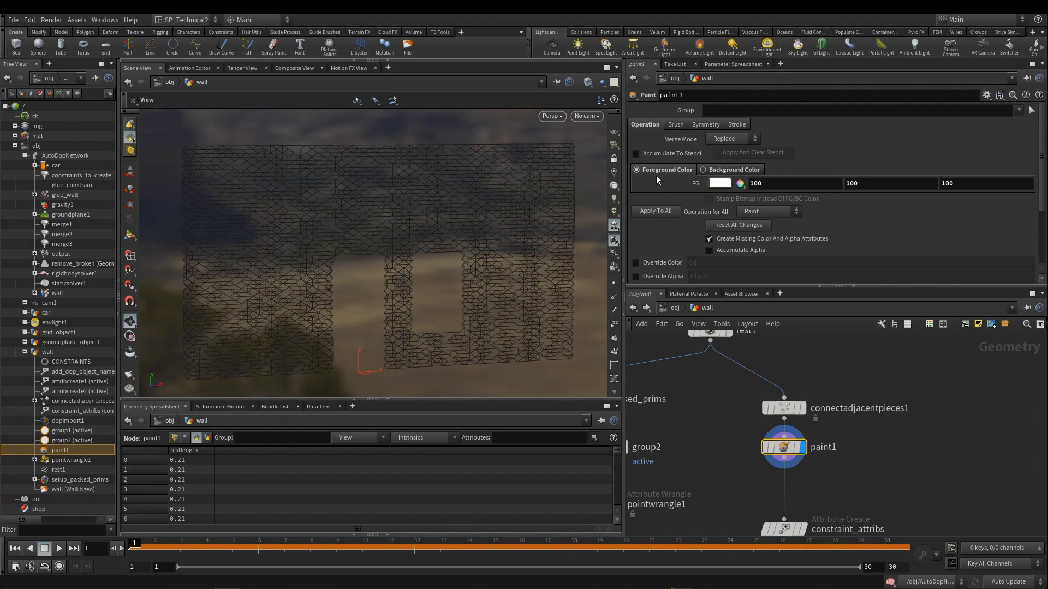
- Check glue_constraint's Strength in the AutoDopNetwork and return to the paint node in the wall network
left_click(731, 304)
left_click(745, 317)
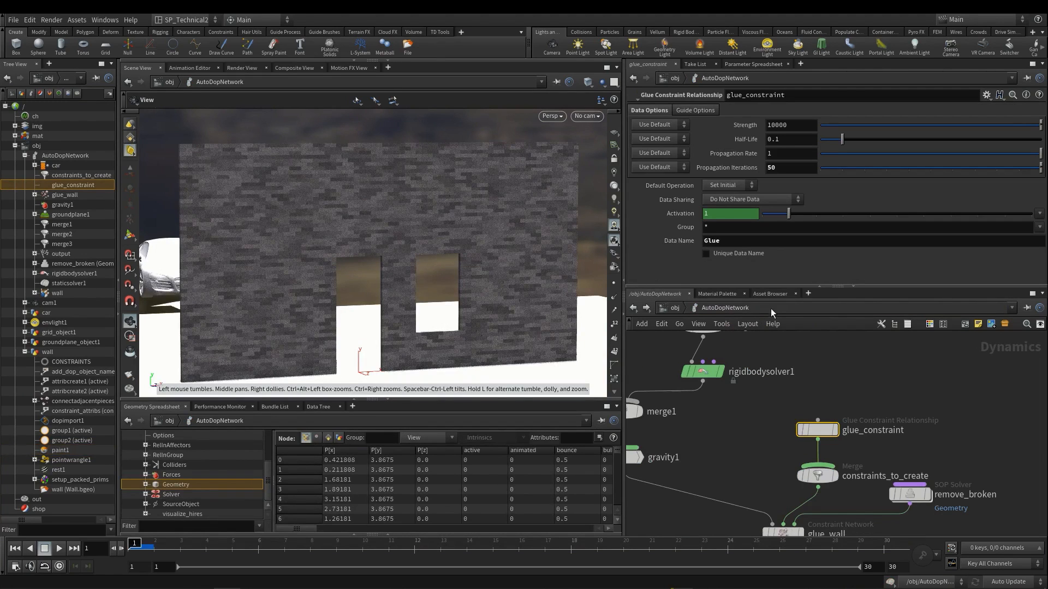
left_click(633, 308)
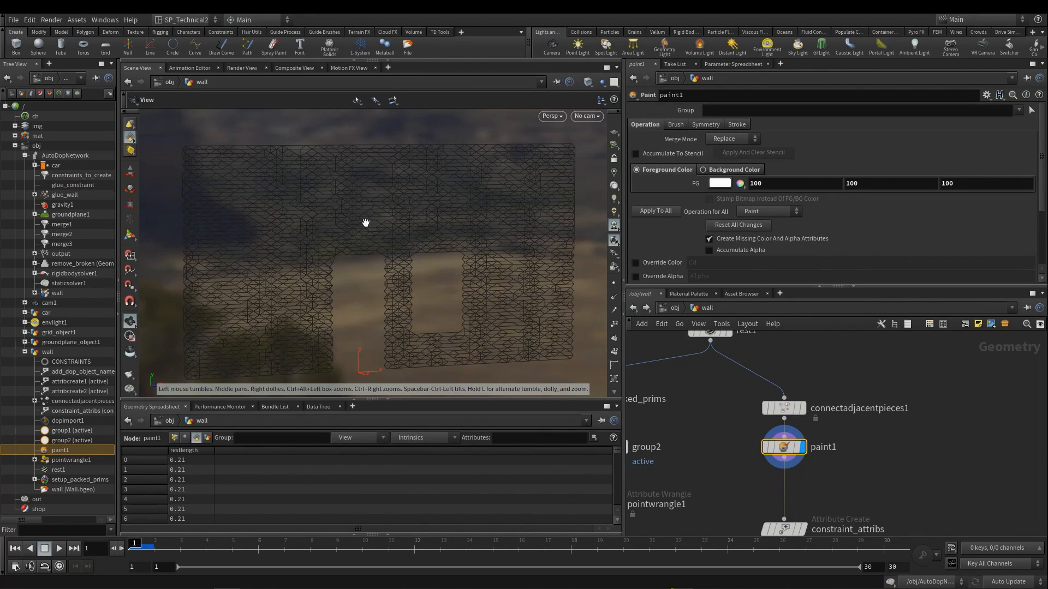
middle_click_drag(917, 463, 911, 424)
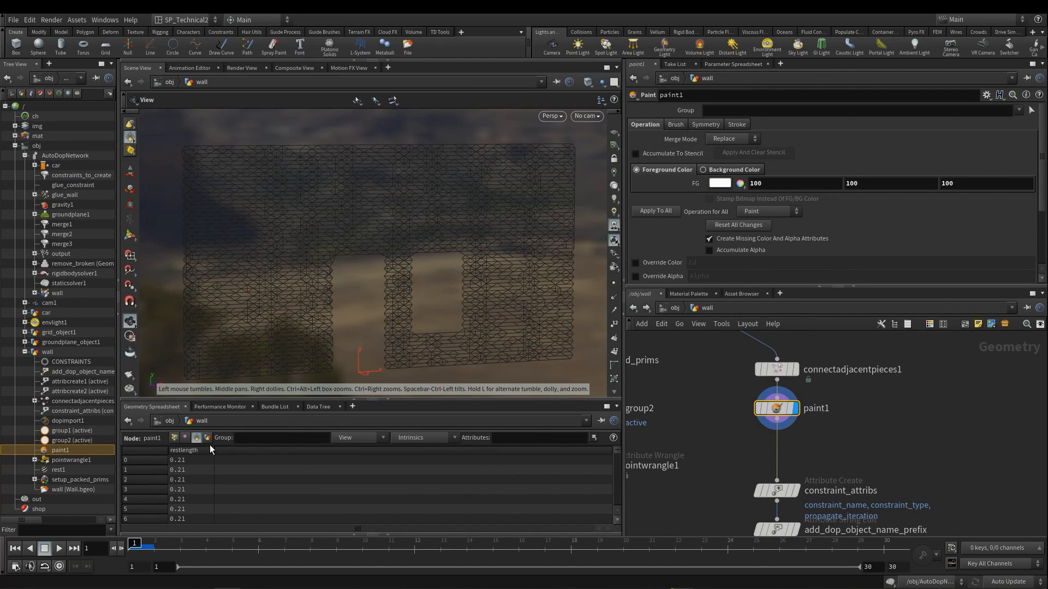
- Compare the paint node's point and primitive attributes in the spreadsheet, and insert an Attribute Promote node between paint1 and constraint_attribs
left_click(175, 438)
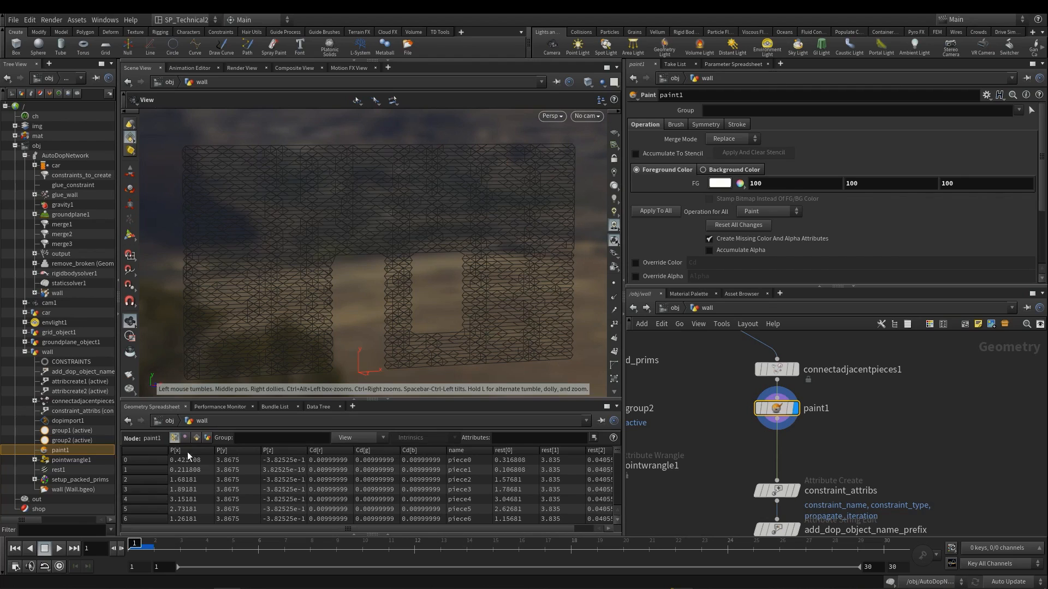
left_click(196, 437)
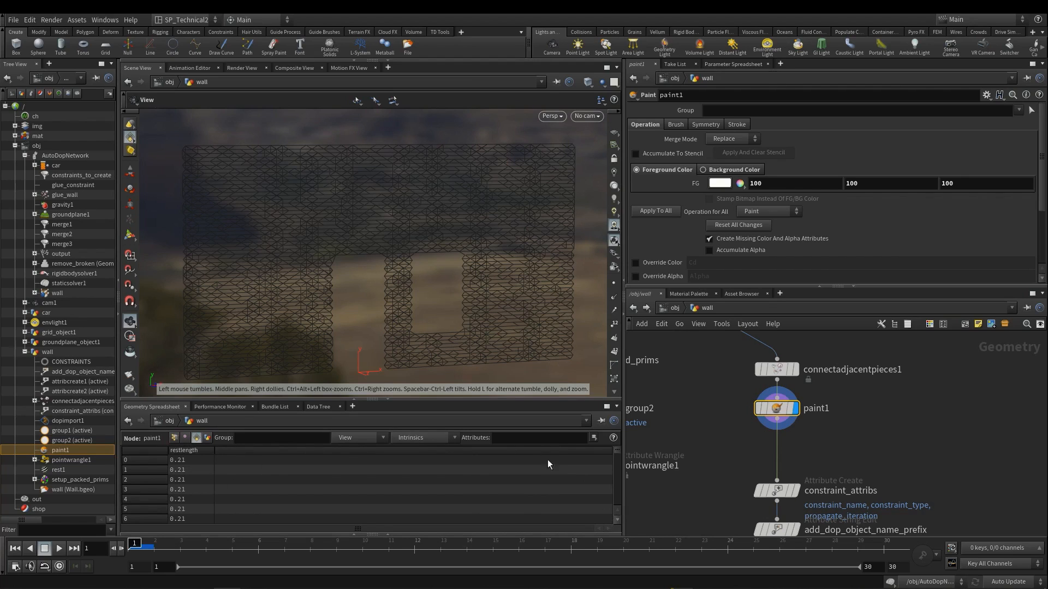
mouse_move(884, 431)
middle_mouse_down()
mouse_move(878, 402)
mouse_move(843, 414)
mouse_move(839, 403)
middle_mouse_up()
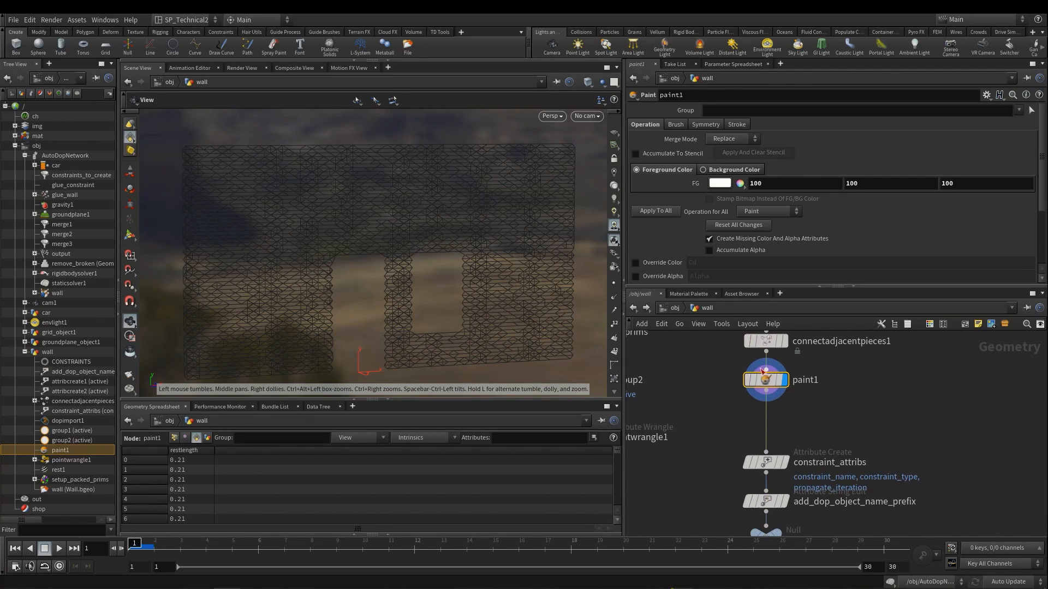
key("Tab")
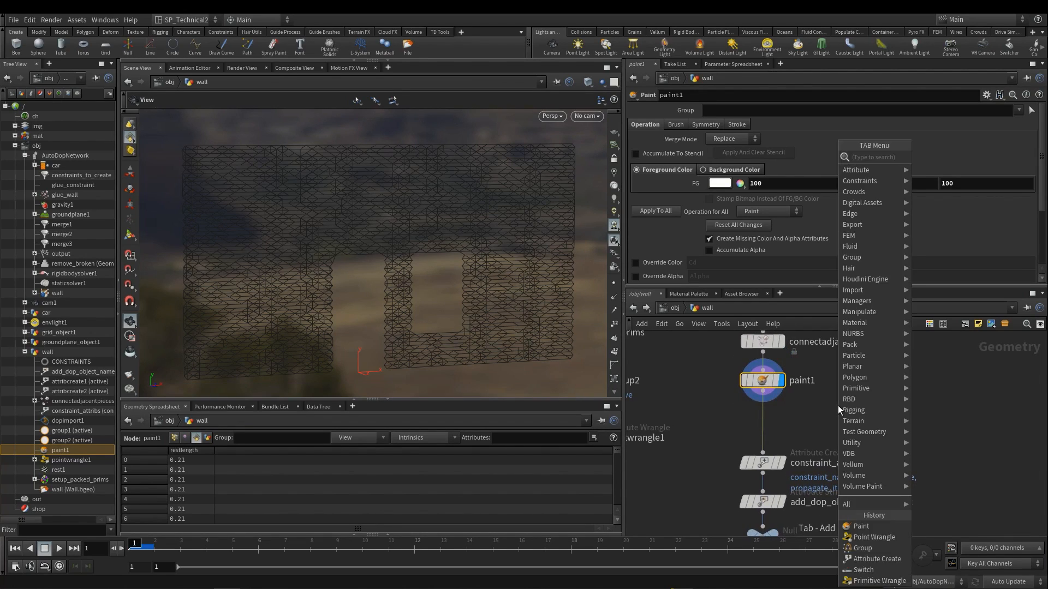
type("atpr")
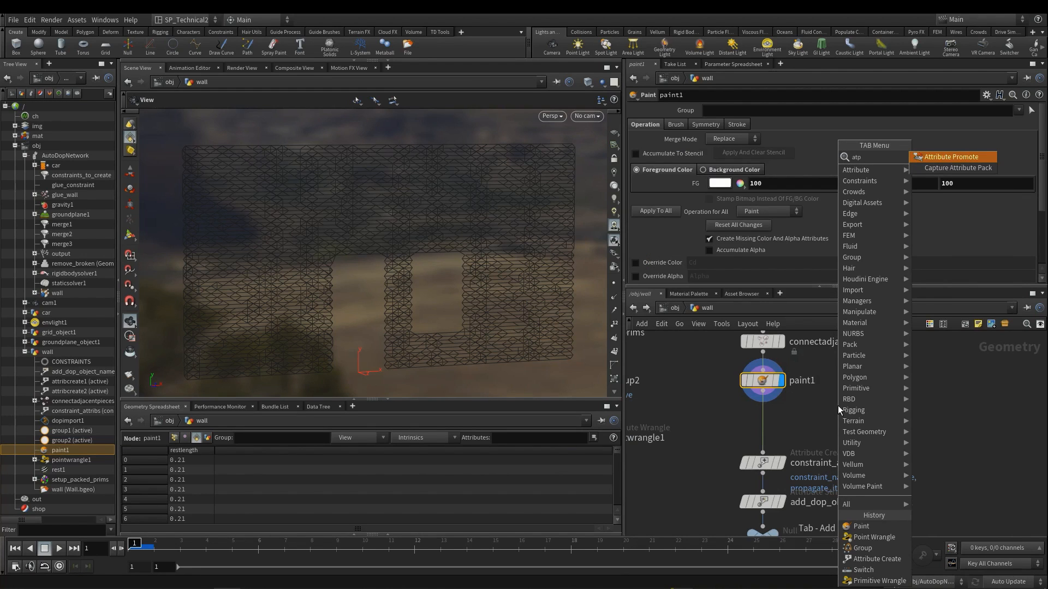
left_click(946, 159)
left_click(763, 414)
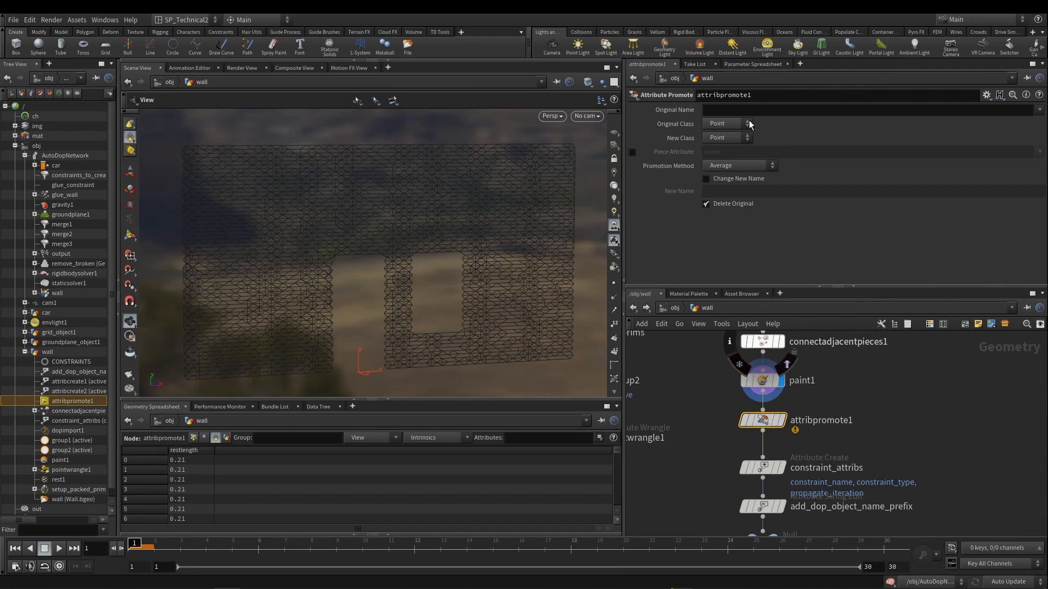
- Set the Attribute Promote node to promote Cd from Point to Primitive
left_click(1039, 112)
left_click(1031, 125)
left_click(718, 124)
left_click(719, 125)
left_click(718, 140)
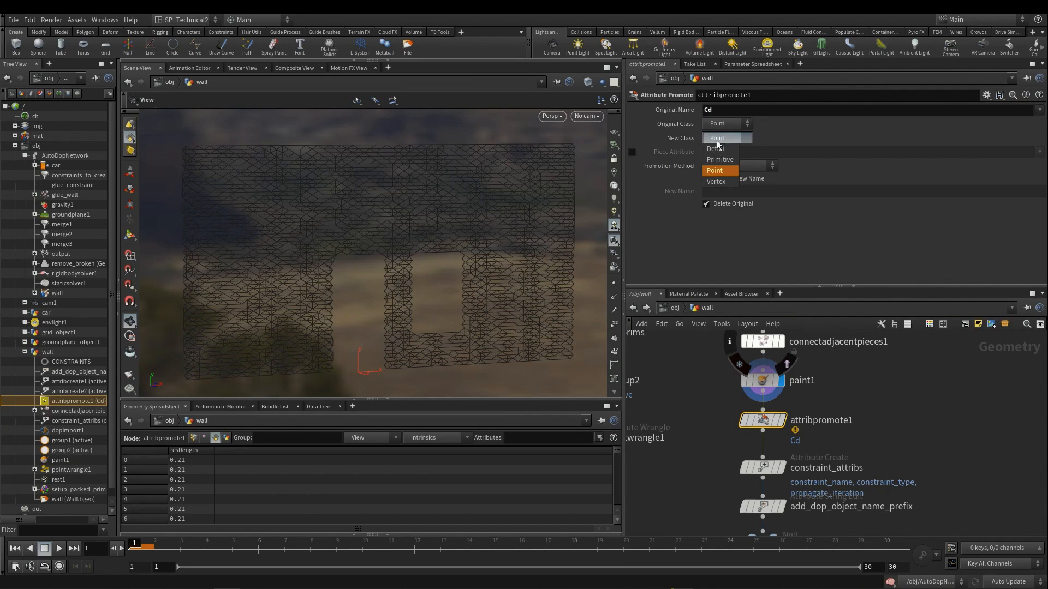
left_click(716, 160)
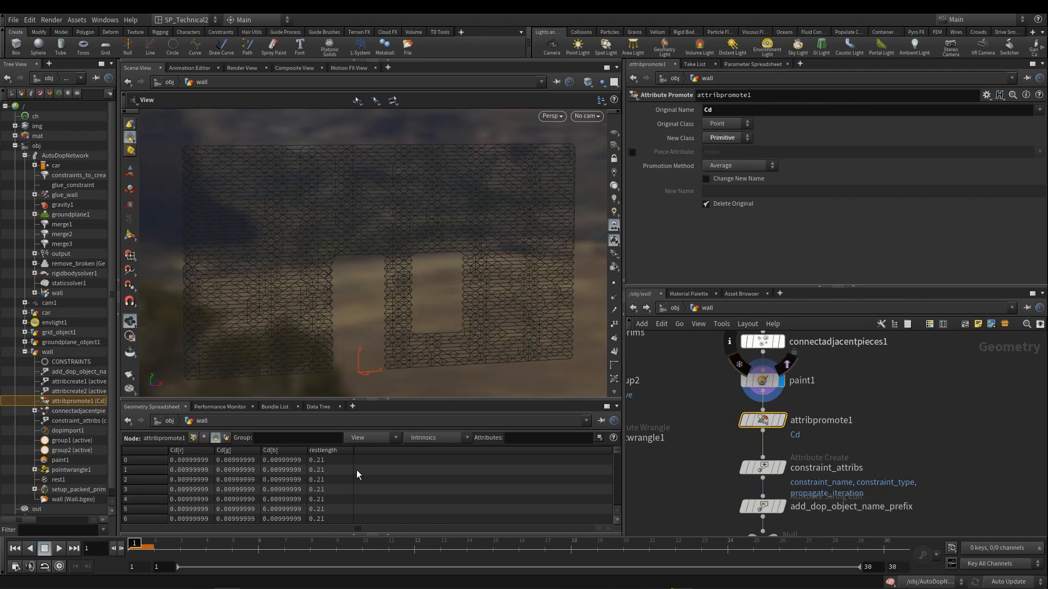
- Display attribpromote1 and move the constraint nodes below it down to leave space in the chain
mouse_move(613, 456)
left_mouse_down()
mouse_move(616, 481)
mouse_move(611, 441)
left_mouse_up()
mouse_move(759, 422)
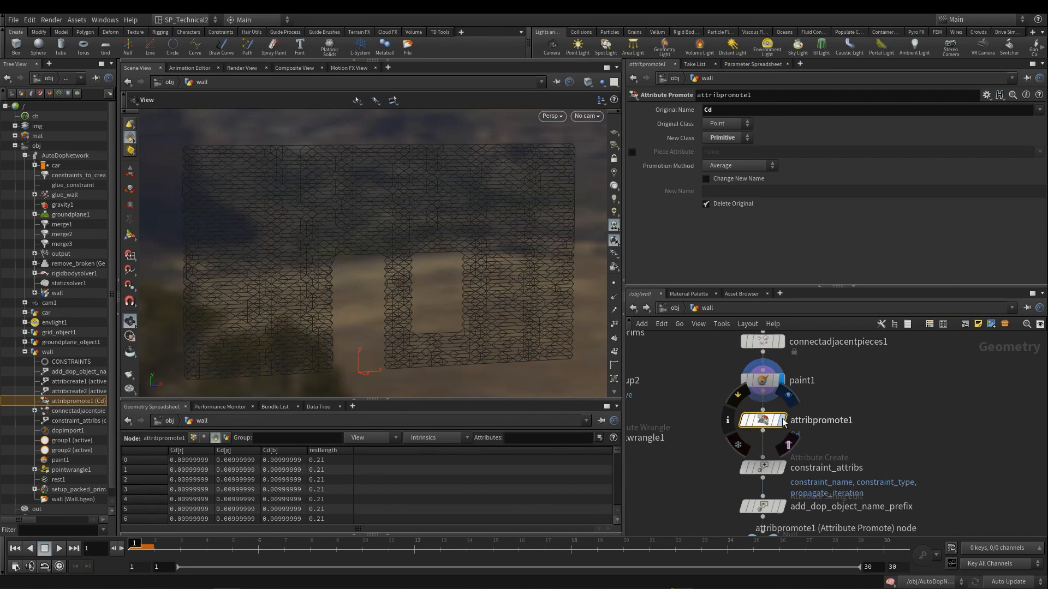
left_click(786, 397)
middle_click_drag(851, 436, 848, 399)
left_click_drag(717, 416, 785, 509)
left_click_drag(763, 431, 764, 461)
left_click(711, 387)
left_click(766, 385)
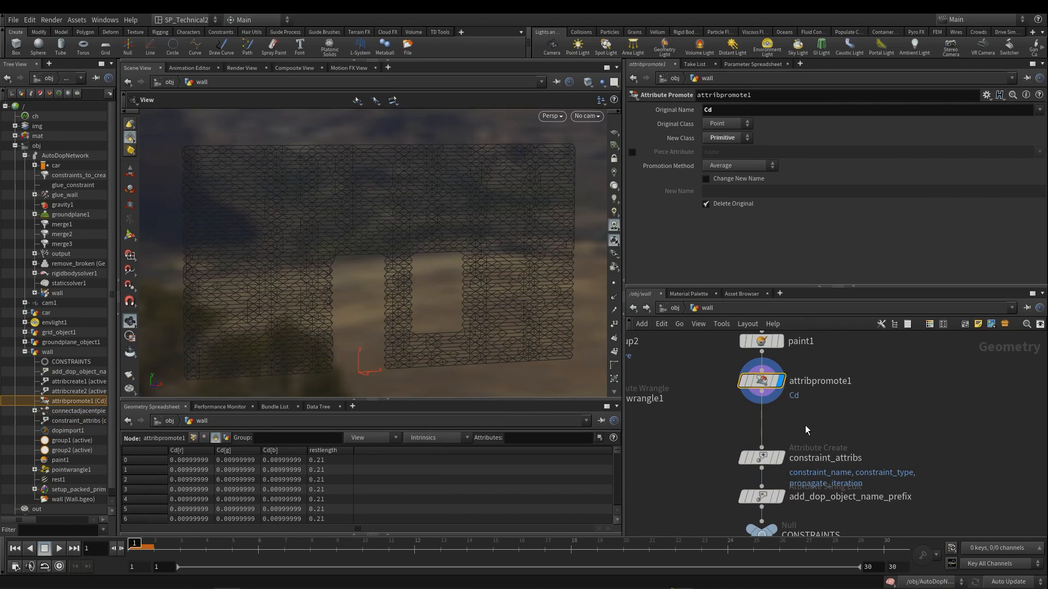
- Insert an Attribute Create node between attribpromote1 and constraint_attribs, and name its attribute strength
key("Tab")
mouse_move(809, 420)
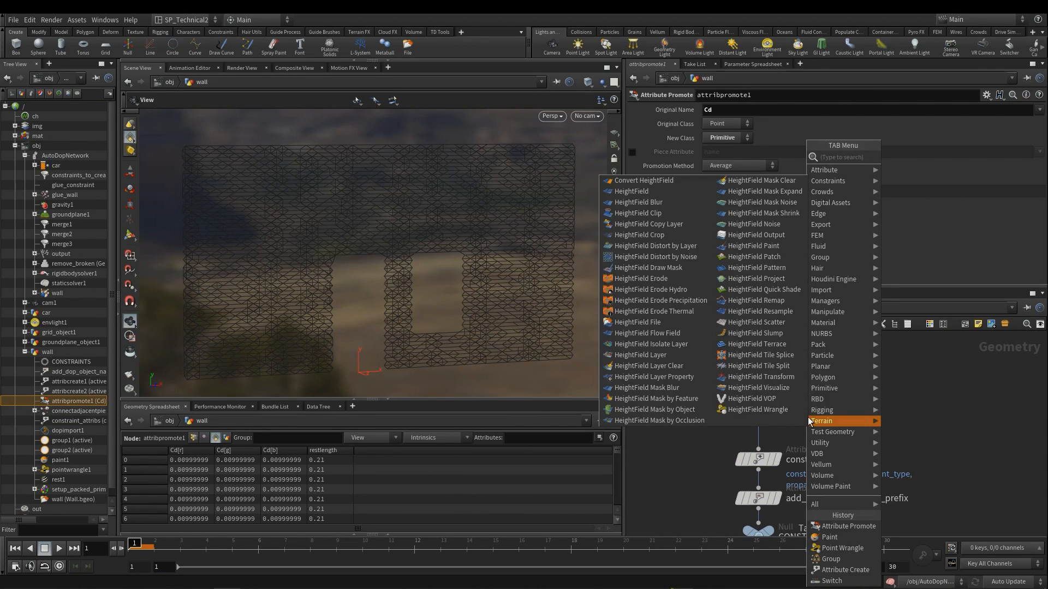
left_click(854, 568)
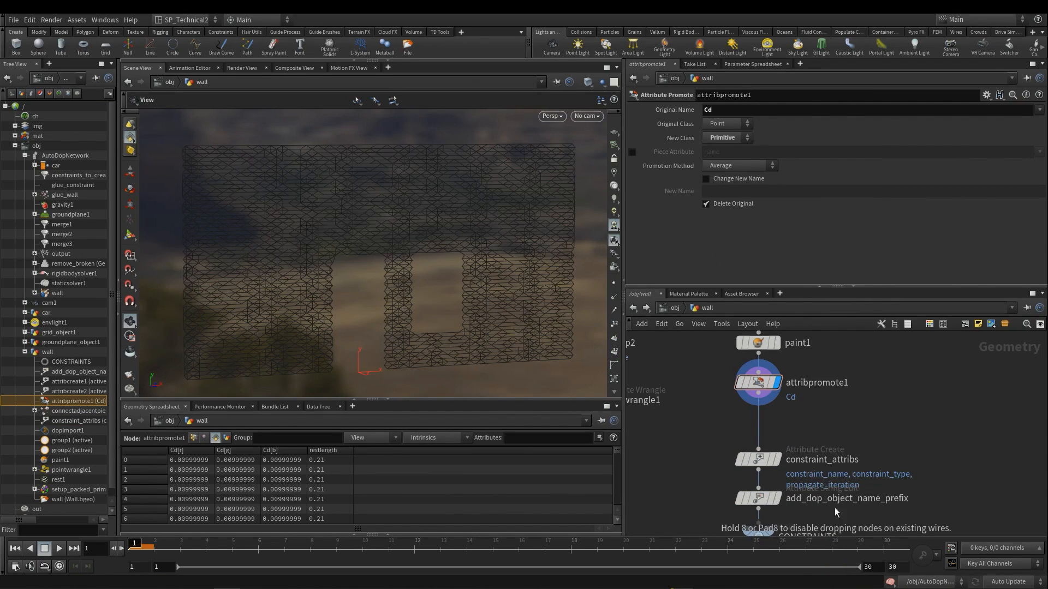
left_click(756, 420)
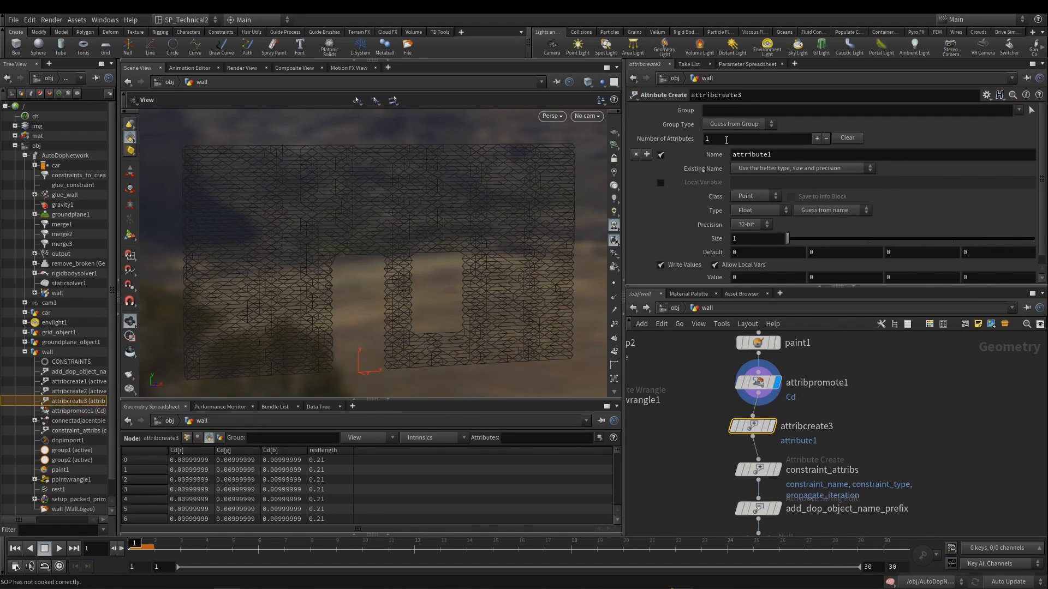
double_click(790, 155)
type("A")
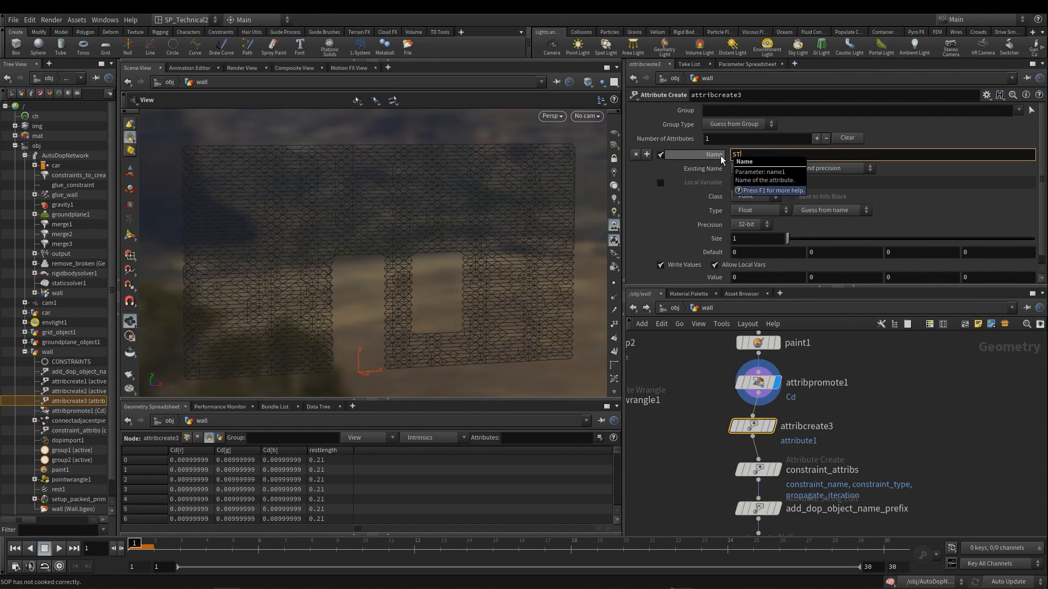
type("TRENGTH")
key("Return")
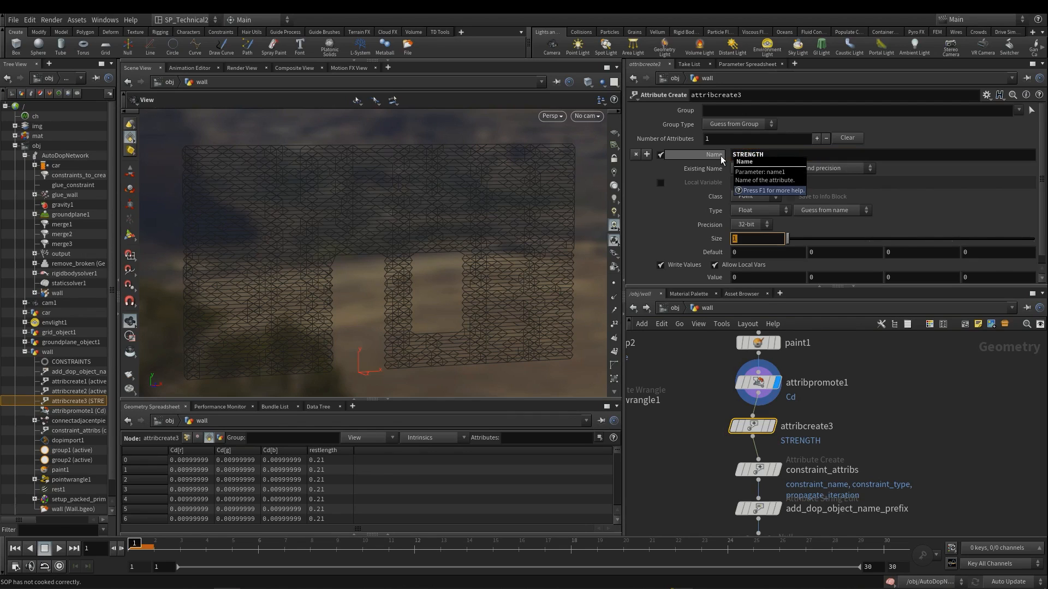
type("s")
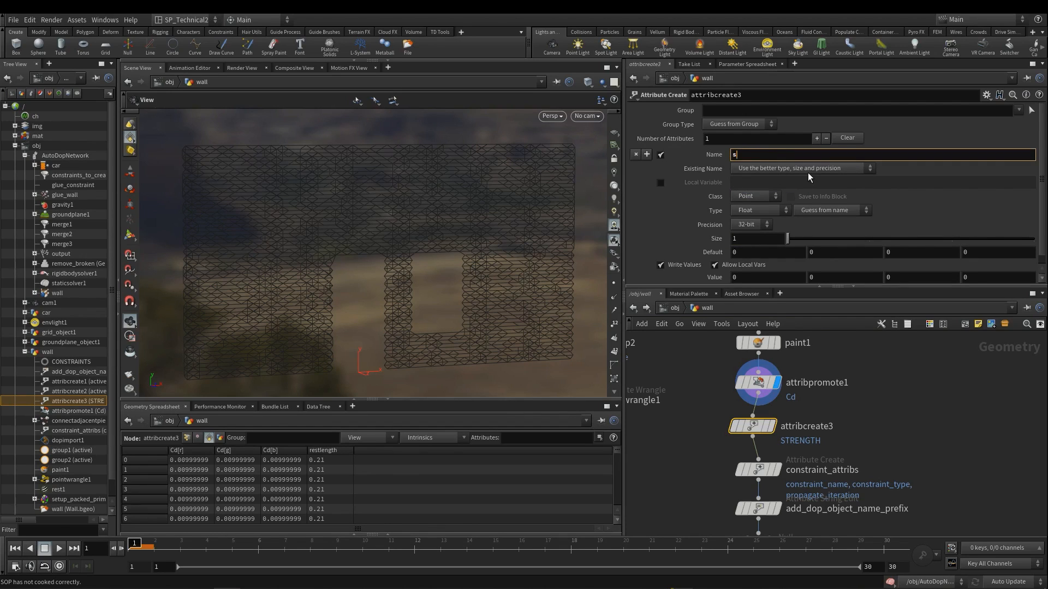
type("trength")
key("Tab")
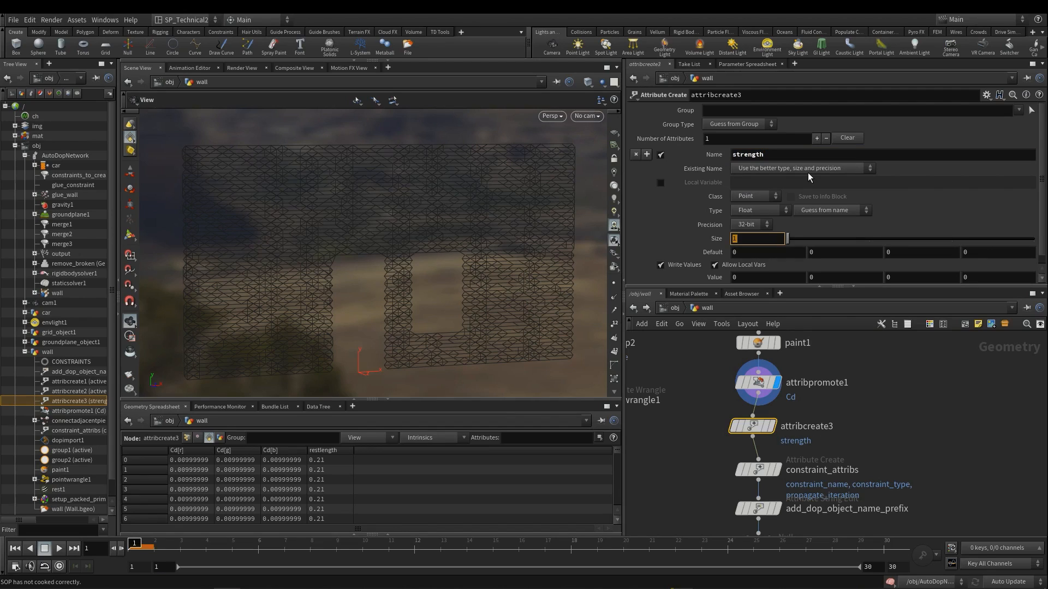
left_click(762, 195)
left_click(761, 208)
left_click(758, 206)
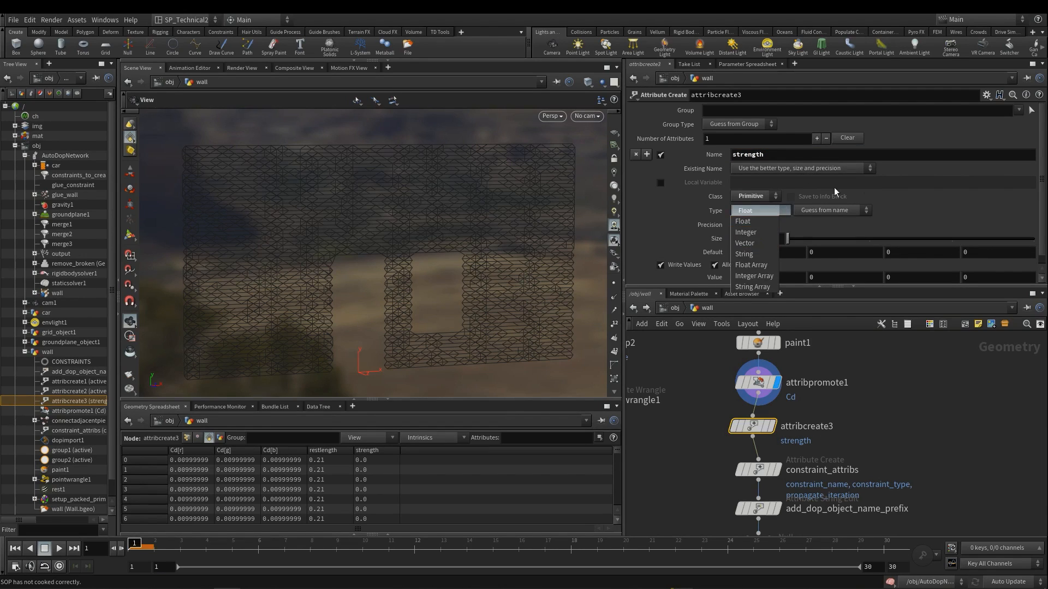
left_click(761, 221)
left_click(763, 276)
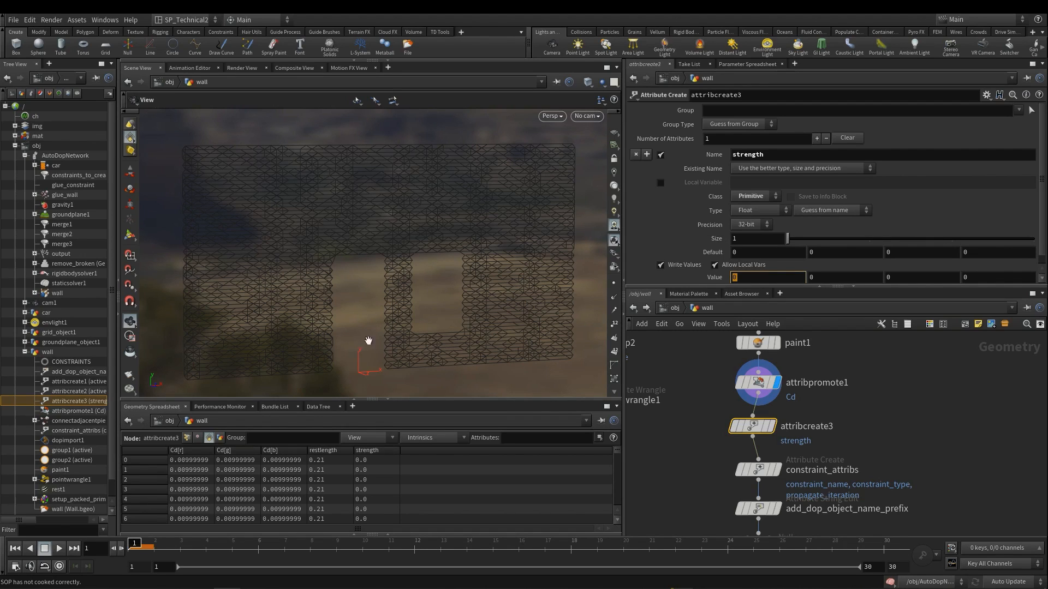
left_click(180, 451)
left_click(226, 456)
type("@")
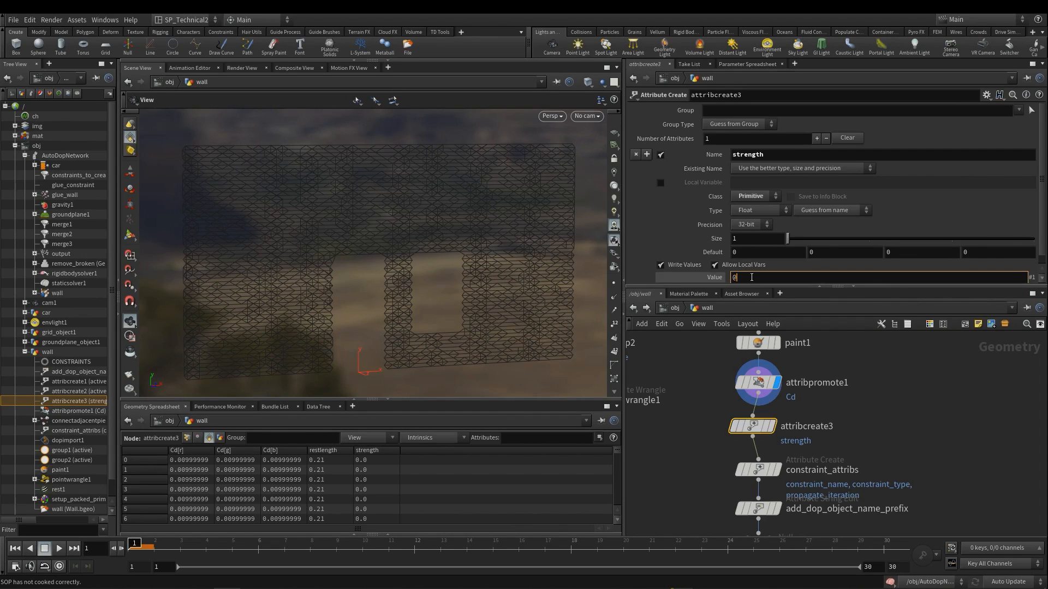
type("Cd.r")
key("Return")
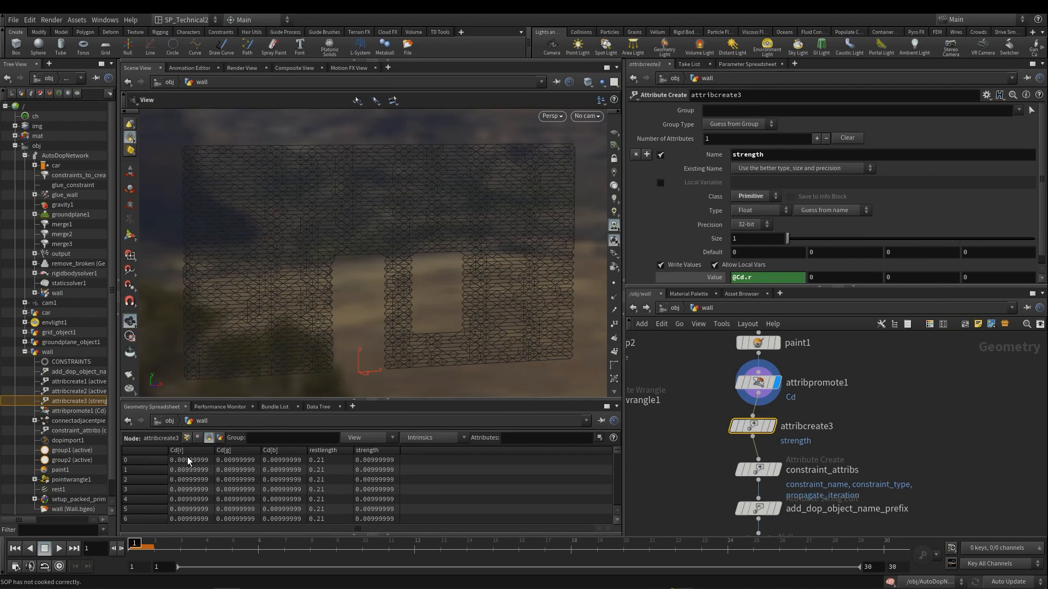
middle_click_drag(785, 402, 818, 398)
left_click_drag(806, 422, 719, 430)
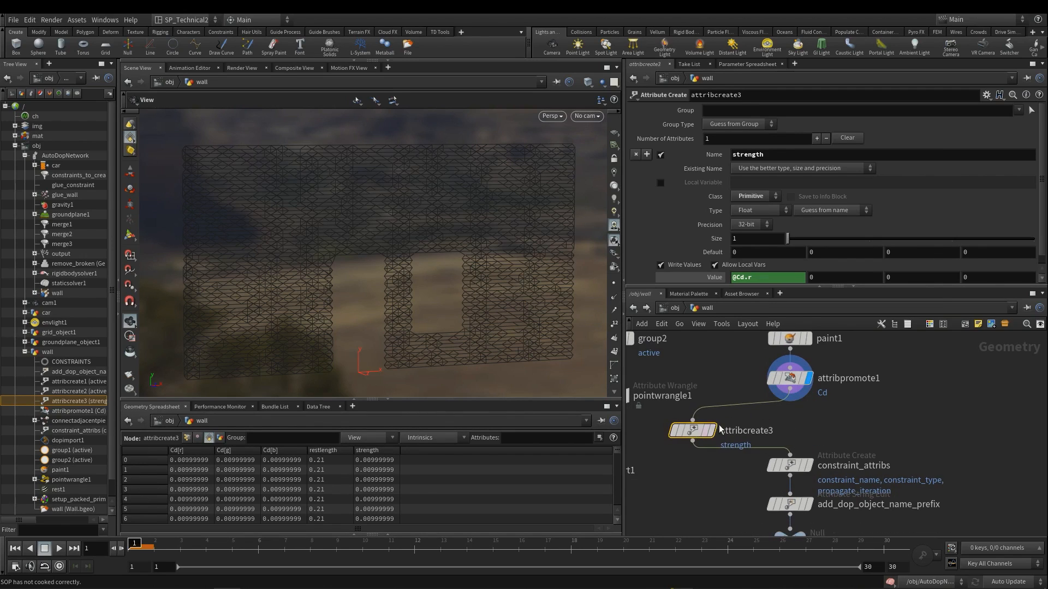
key("Tab")
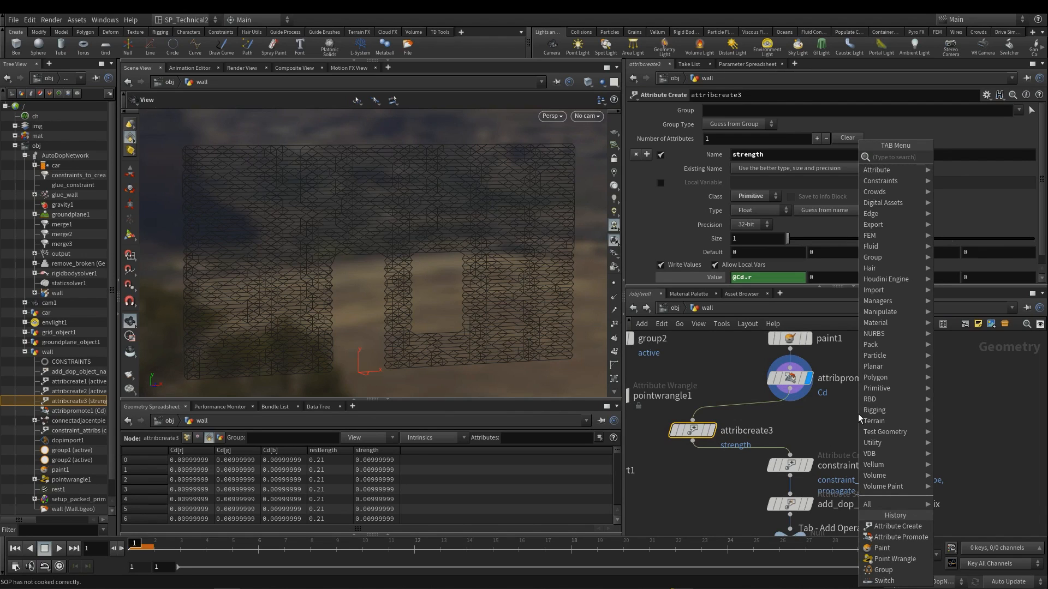
type("wra")
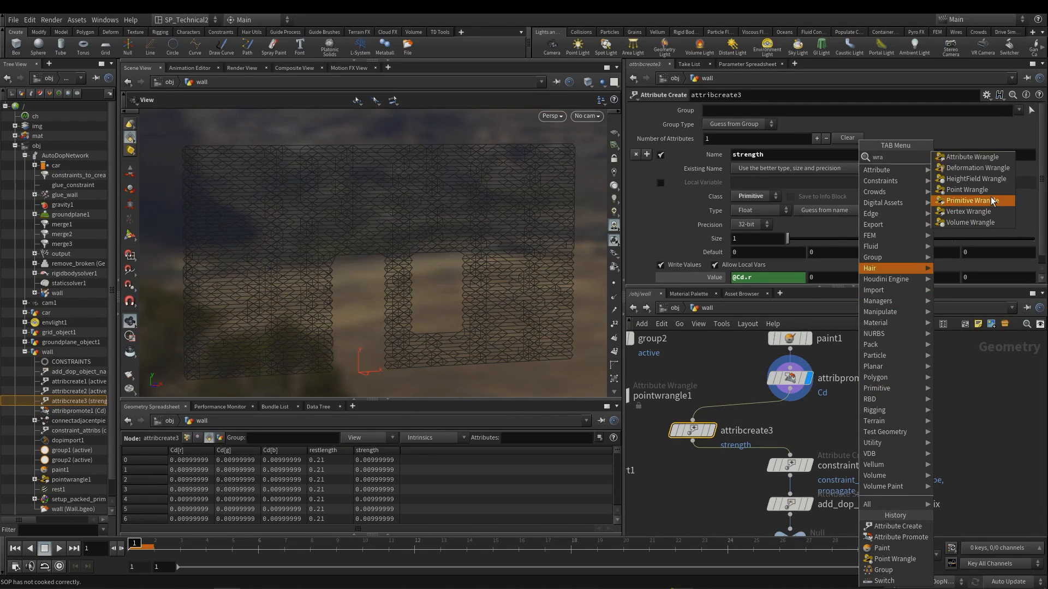
left_click(986, 201)
left_click(858, 417)
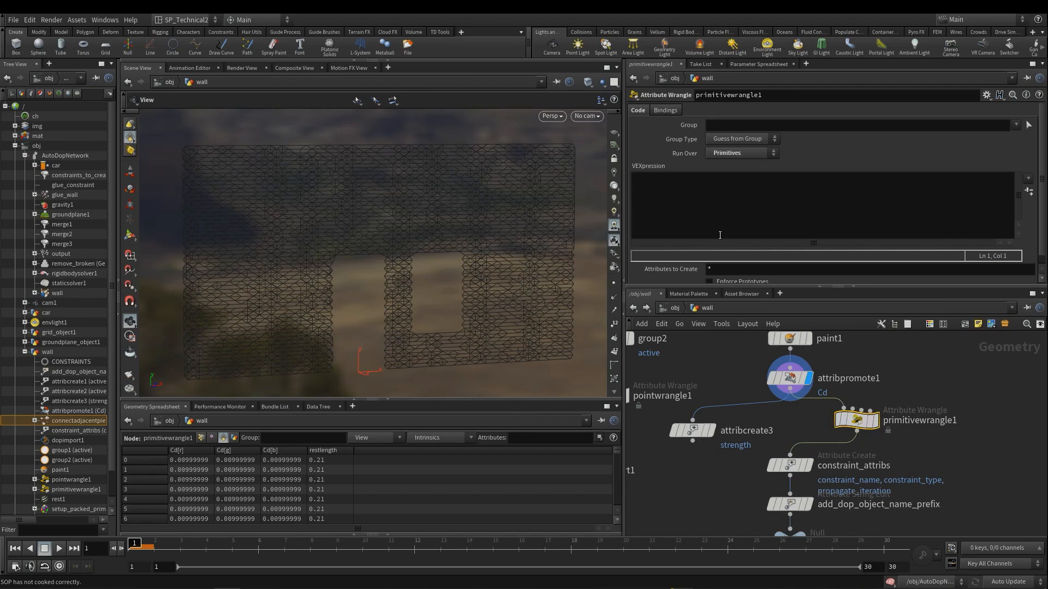
left_click(696, 214)
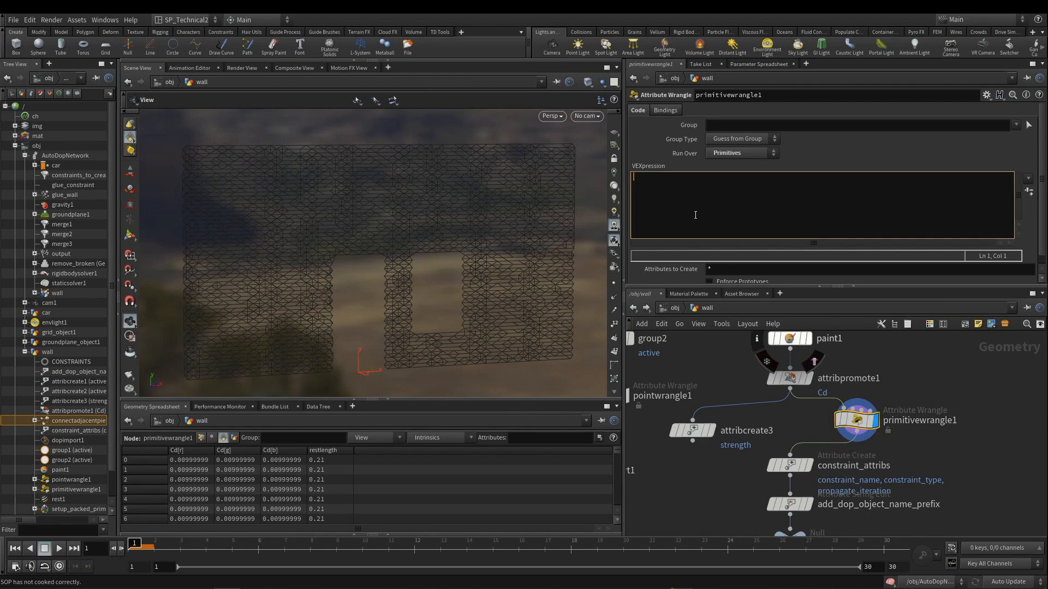
type("f@strength = @Cd.r;")
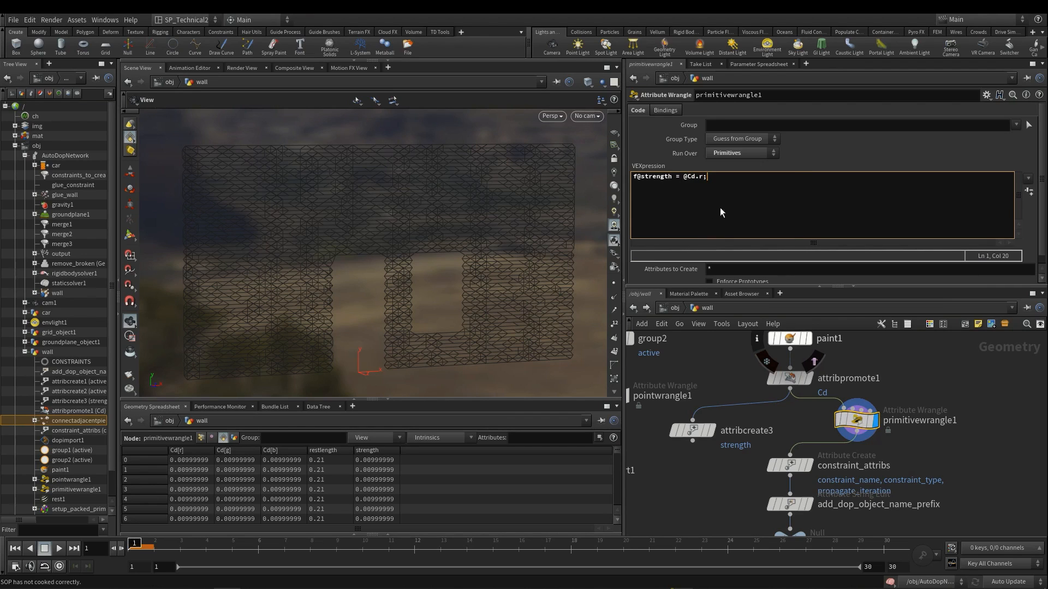
- Move dopimport1 down, clear of the other nodes, and display it
type("h")
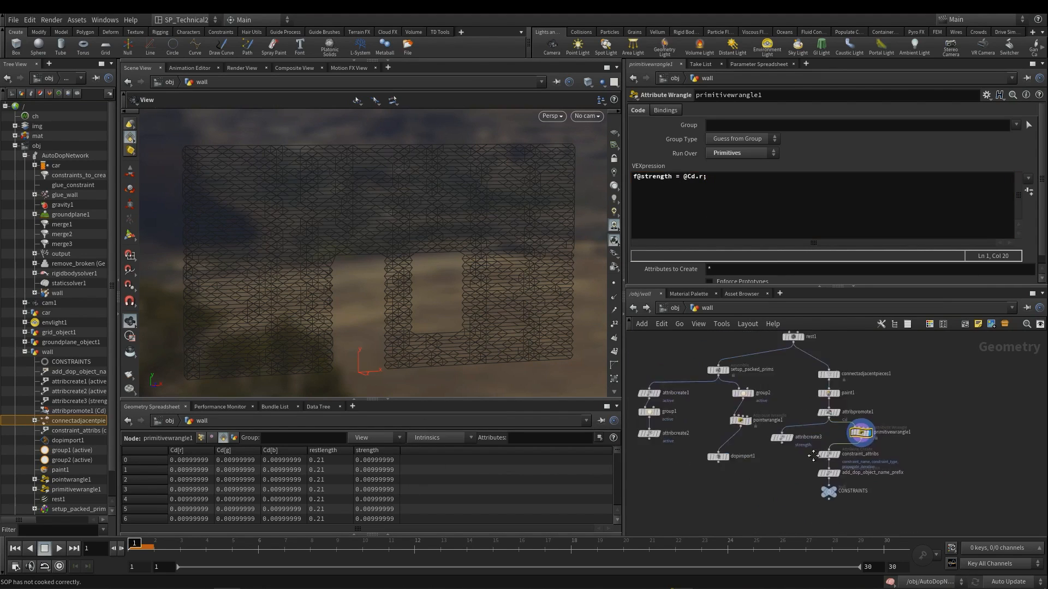
left_click_drag(765, 454, 738, 487)
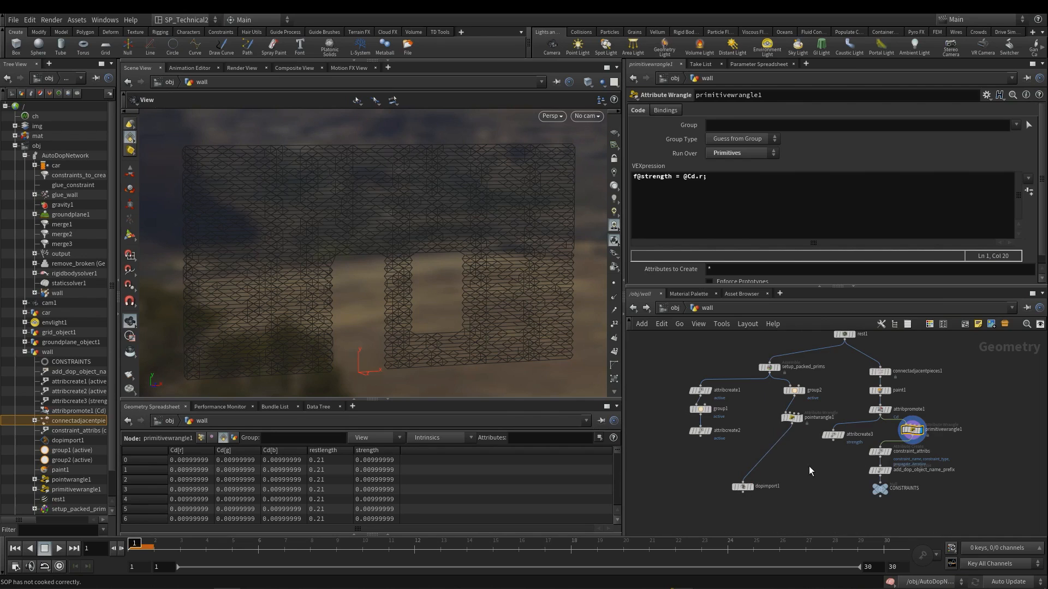
scroll(852, 468, "up", 2)
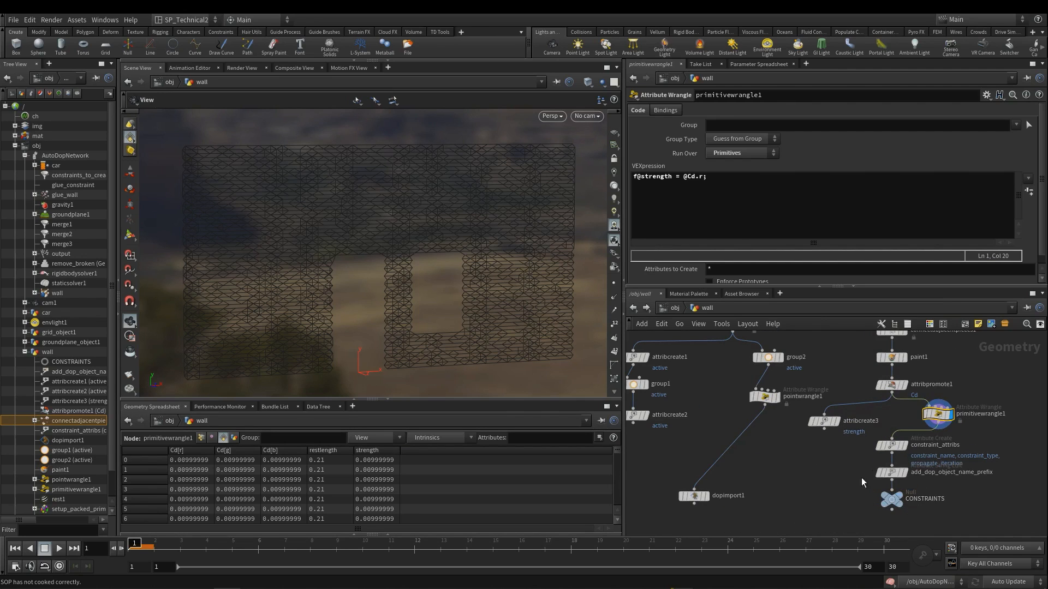
scroll(862, 480, "up", 1)
left_click(671, 502)
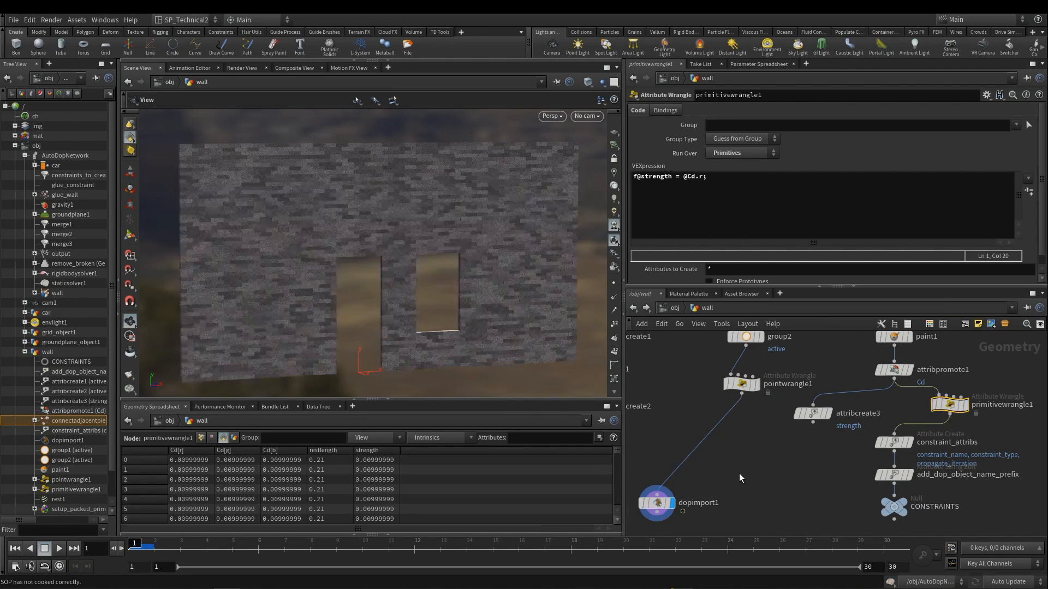
- Go to AutoDopNetwork and expand the simulation's Relationships data in an enlarged geometry spreadsheet
left_click(741, 309)
left_click(774, 323)
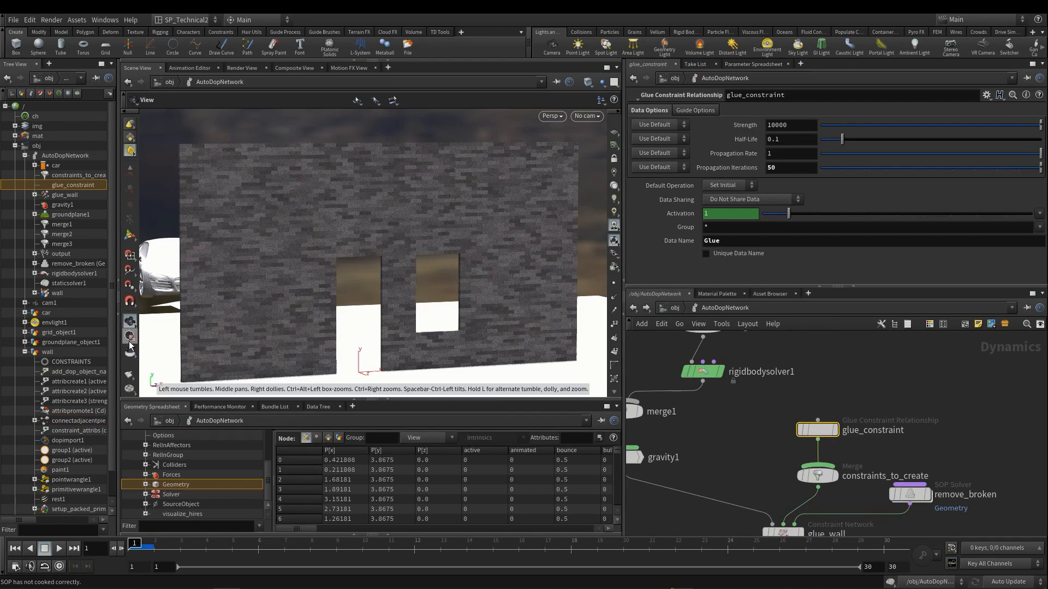
left_click_drag(257, 403, 257, 357)
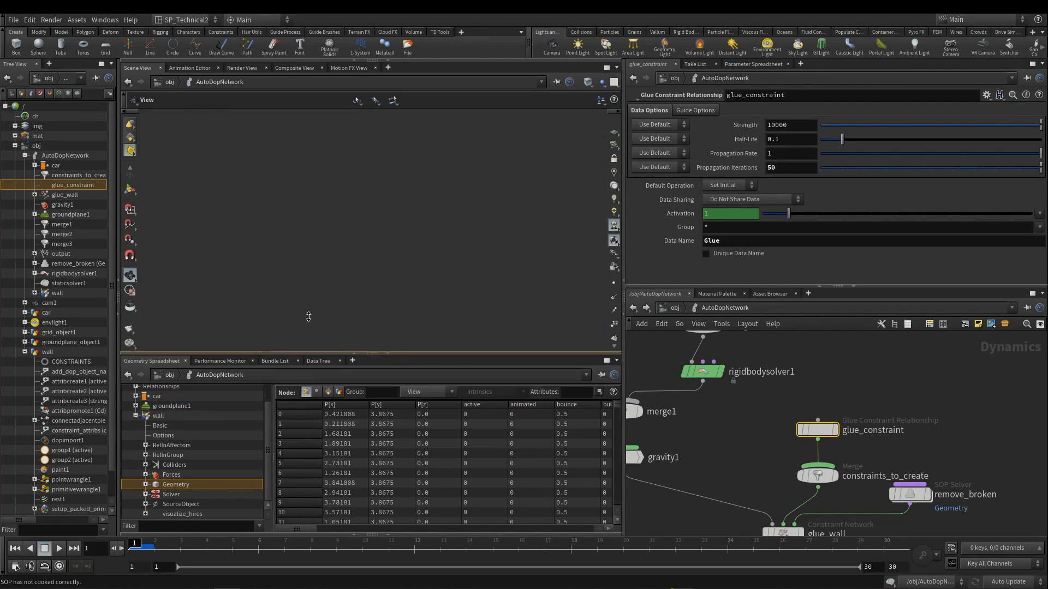
scroll(213, 434, "up", 2)
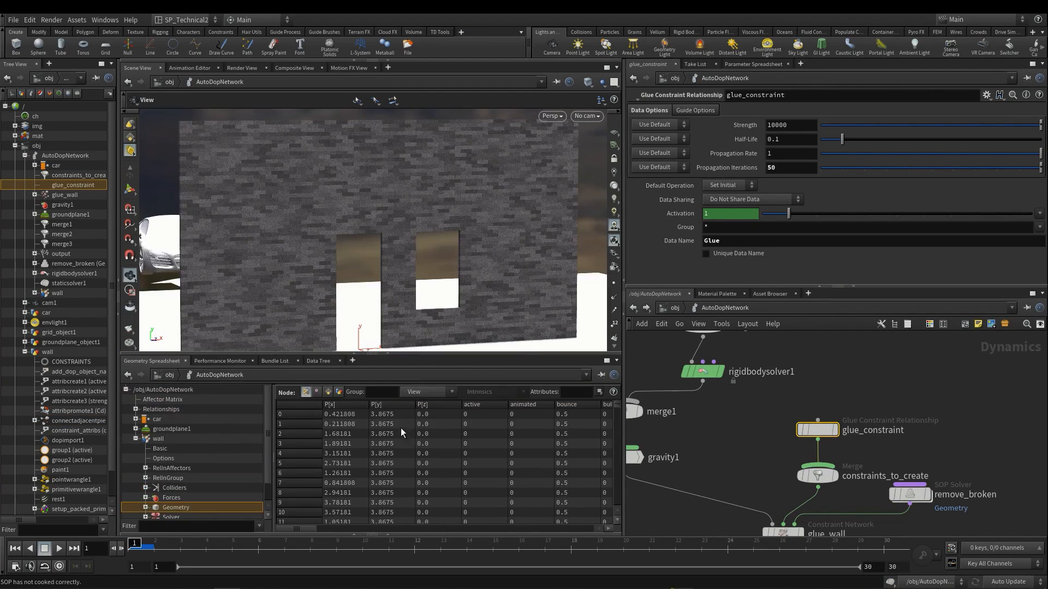
left_click(136, 440)
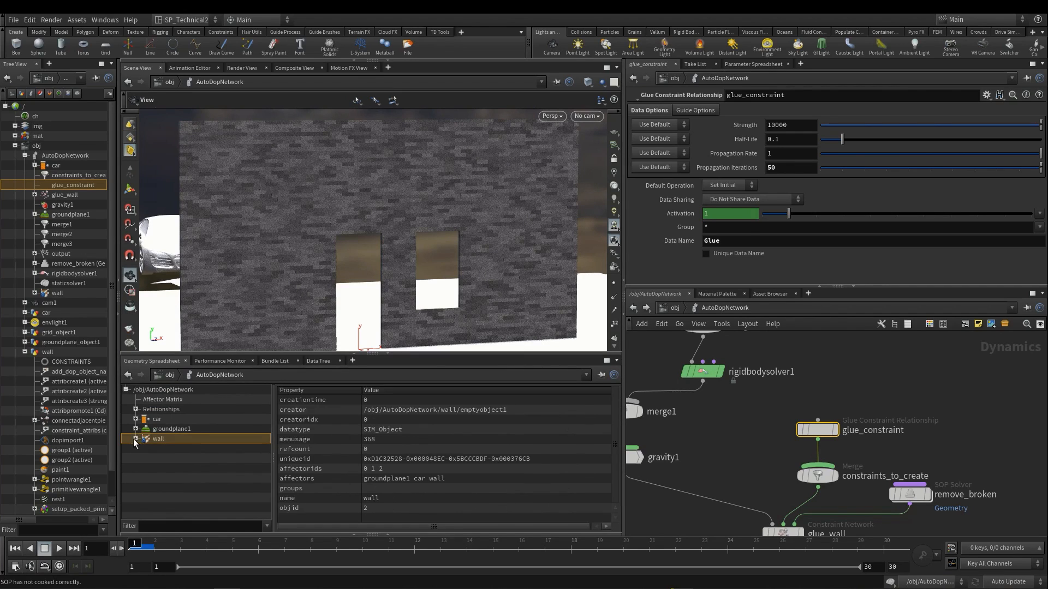
left_click(160, 410)
left_click(135, 409)
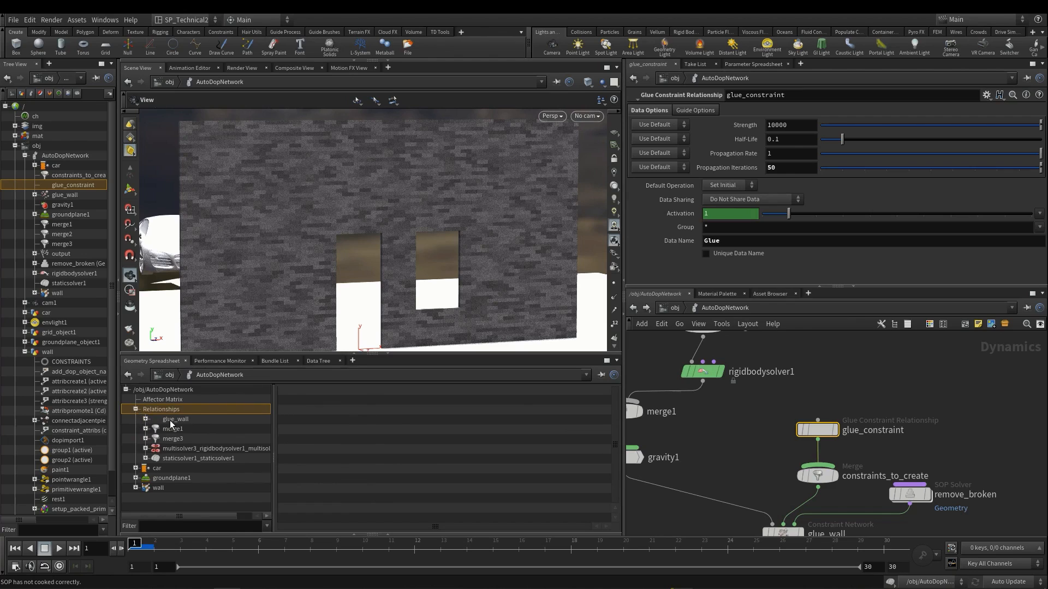
- Examine the strength attribute among the primitive attributes of the glue_wall constraint network's geometry
left_click(170, 422)
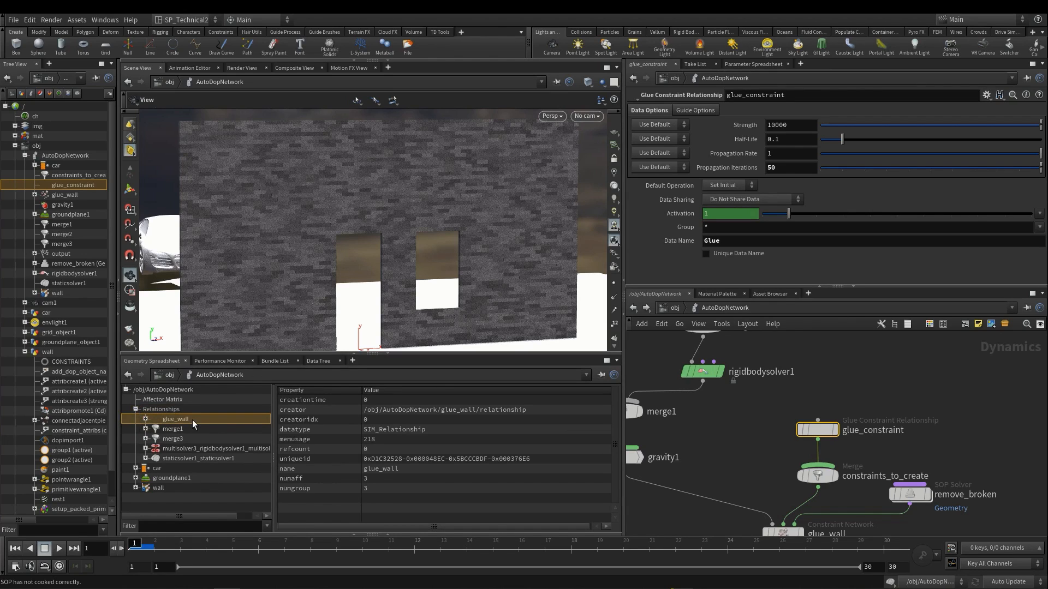
left_click(146, 419)
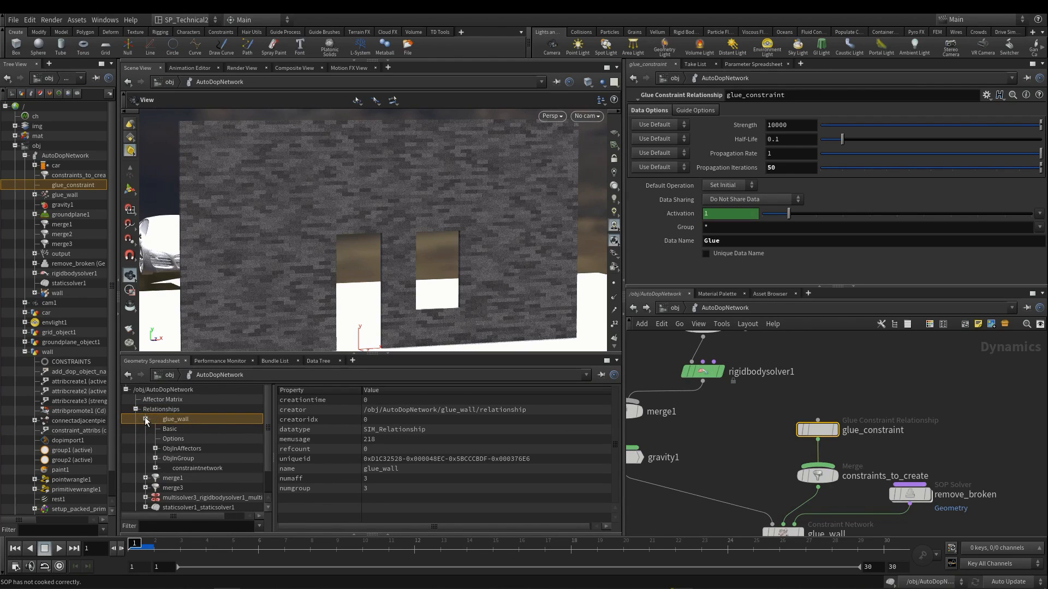
left_click(190, 468)
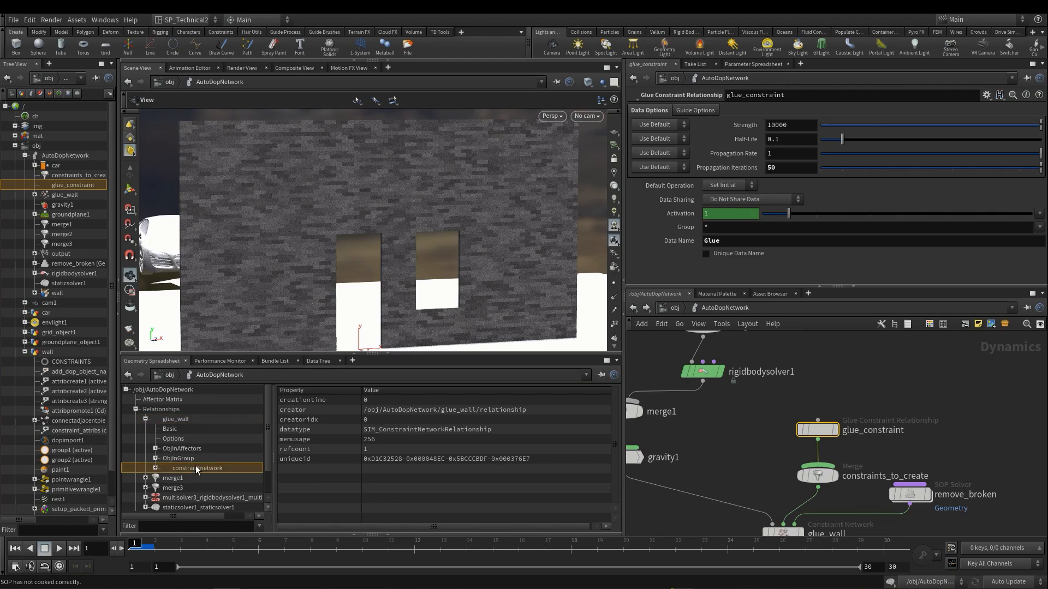
left_click(156, 469)
scroll(185, 463, "down", 2)
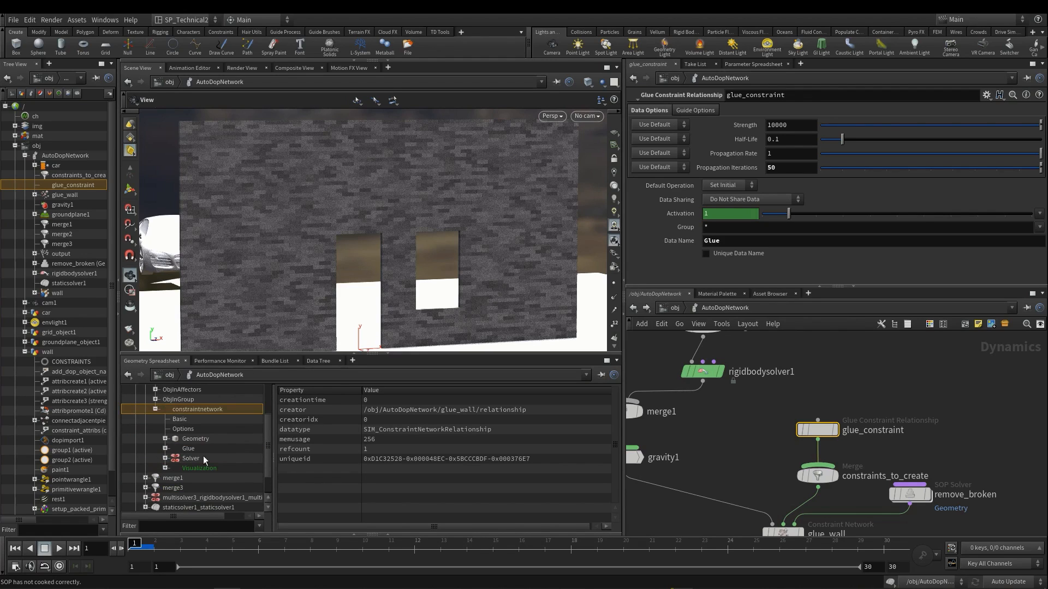
left_click(192, 439)
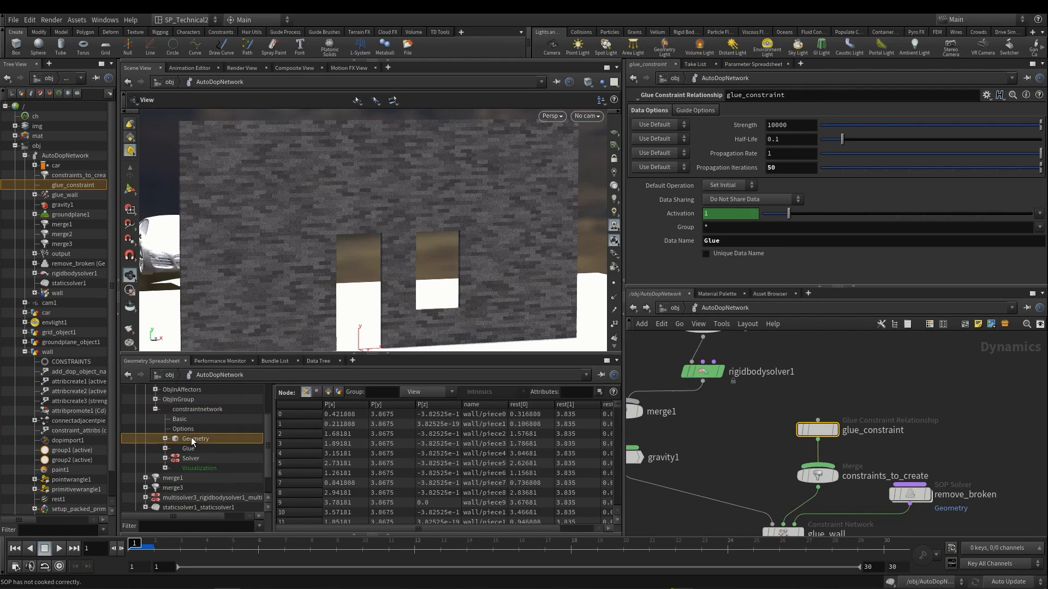
left_click_drag(273, 431, 240, 432)
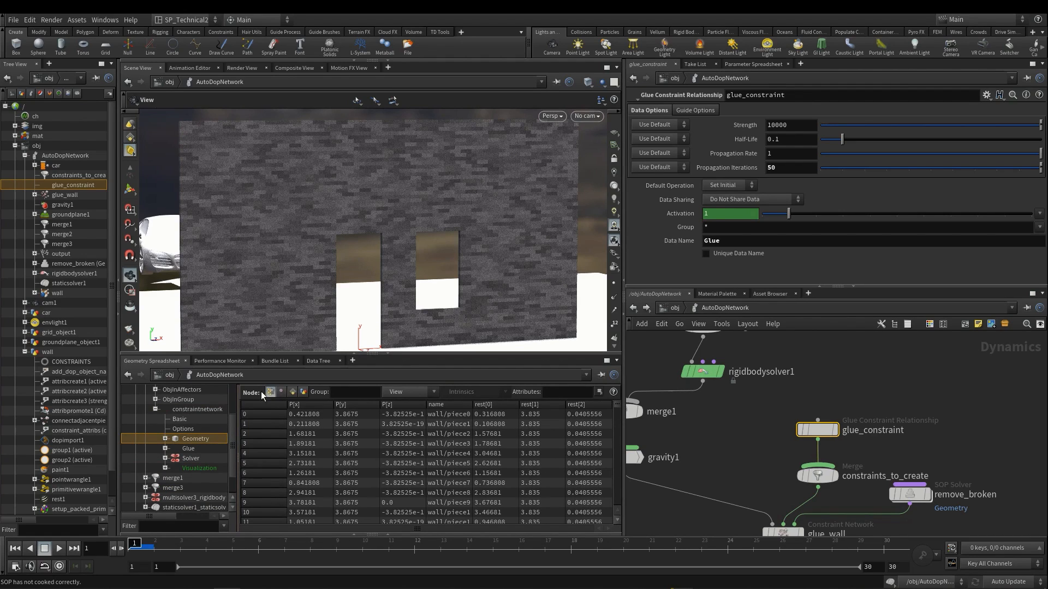
left_click(293, 392)
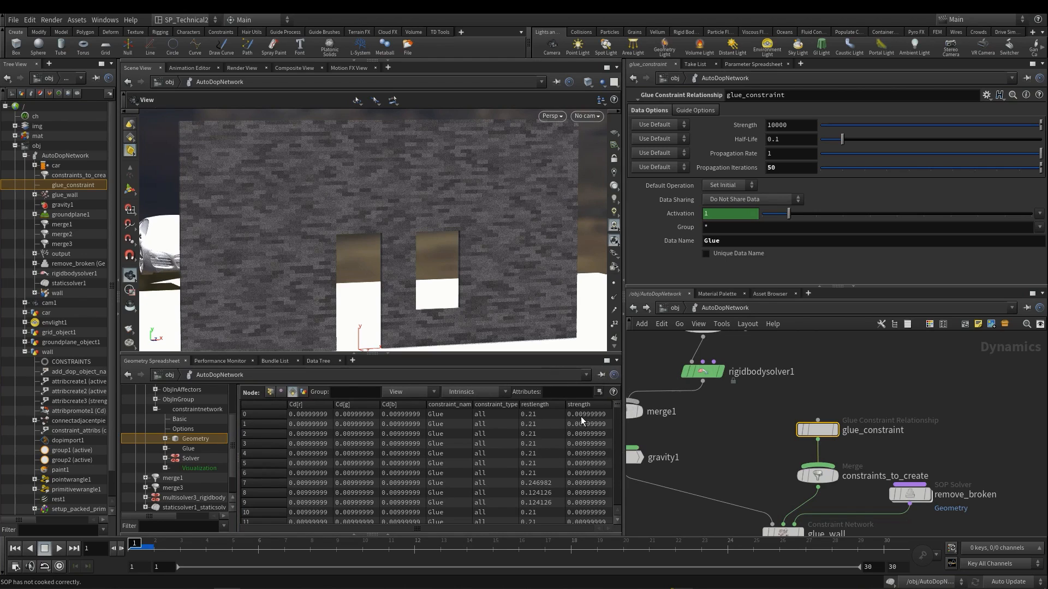
- Enlarge the viewport, play the car-through-wall simulation and return to the first frame
left_click_drag(373, 353, 373, 375)
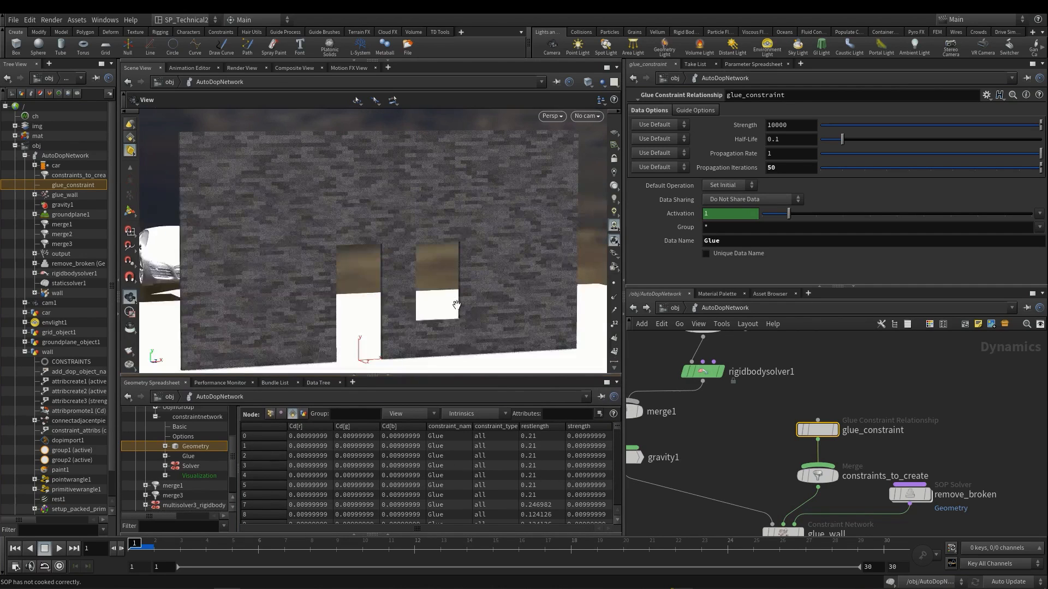
key("Up")
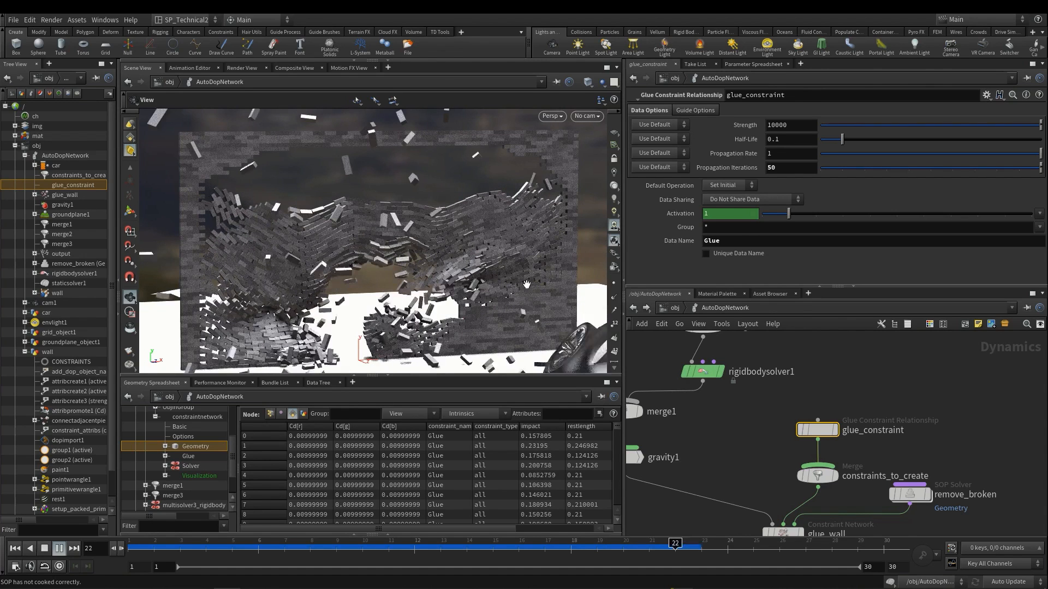
left_click(14, 548)
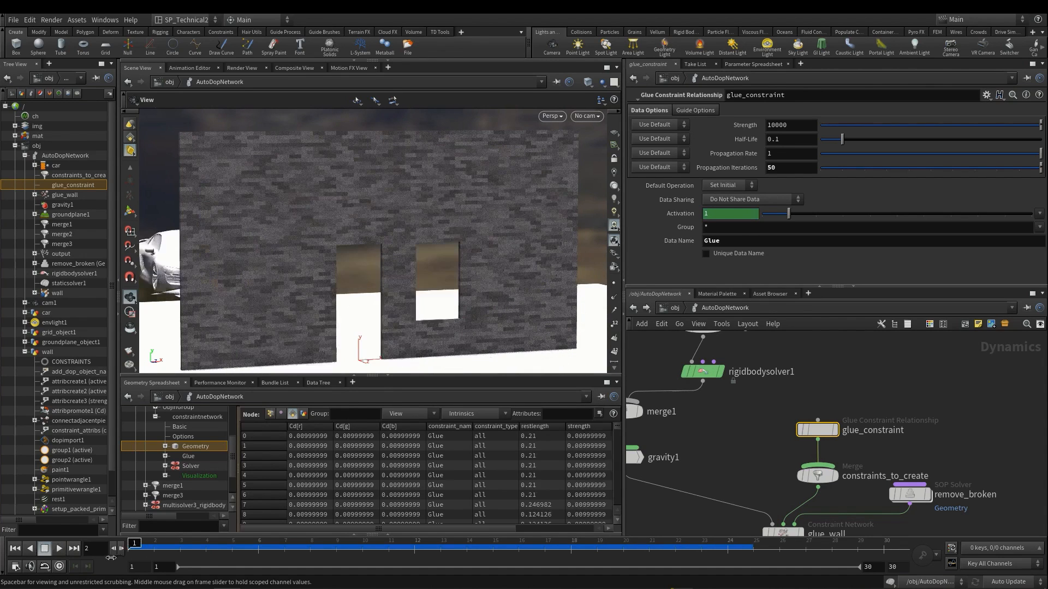
- Display the paint1 node in the wall network and activate its brush on the wall's constraints
left_click(789, 310)
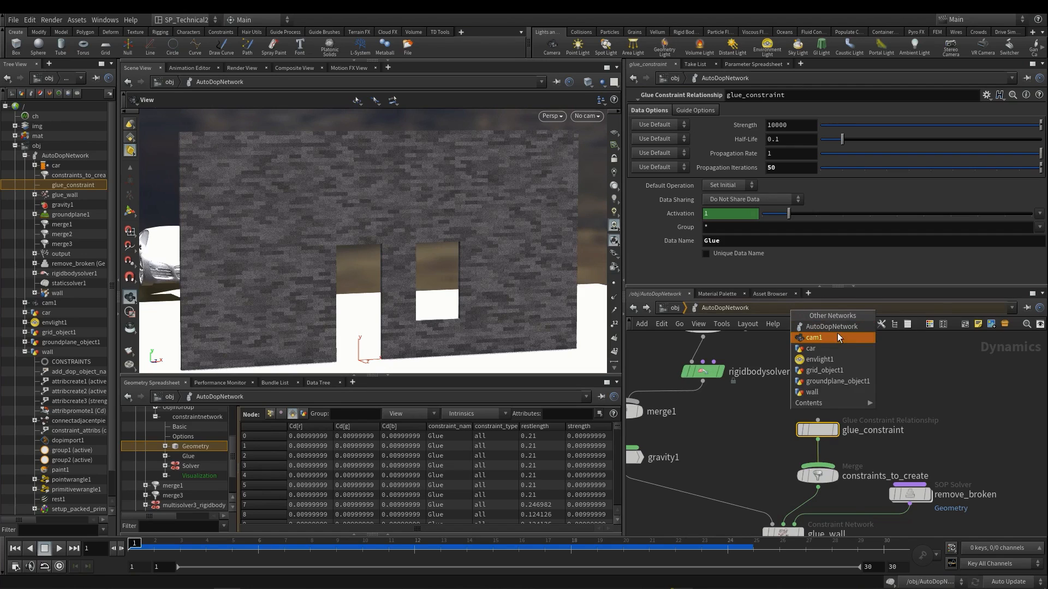
left_click(833, 393)
middle_click_drag(981, 386, 953, 431)
left_click(881, 383)
left_click_drag(933, 370, 834, 407)
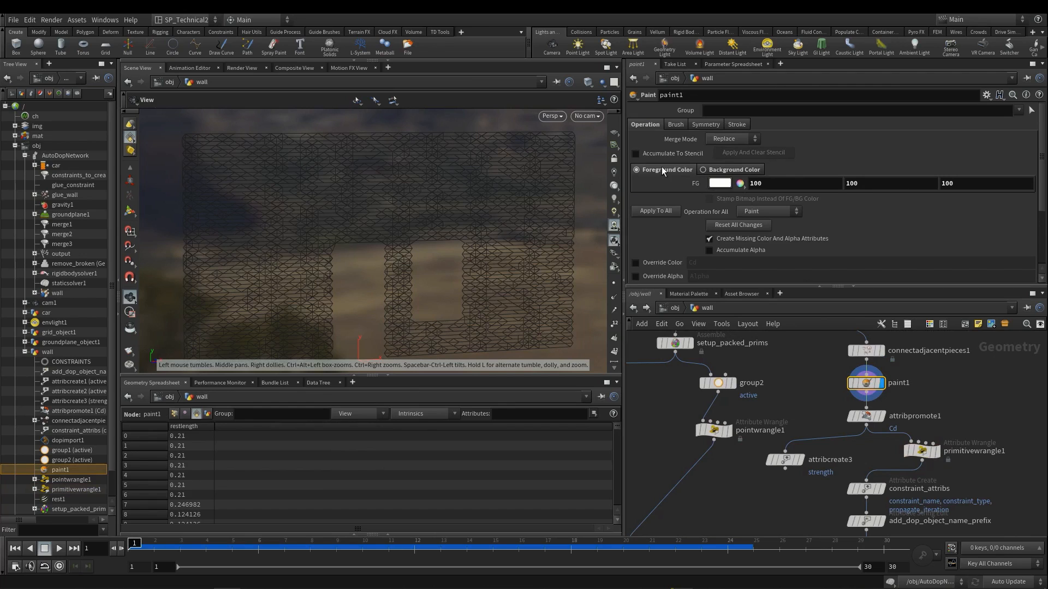
key("Return")
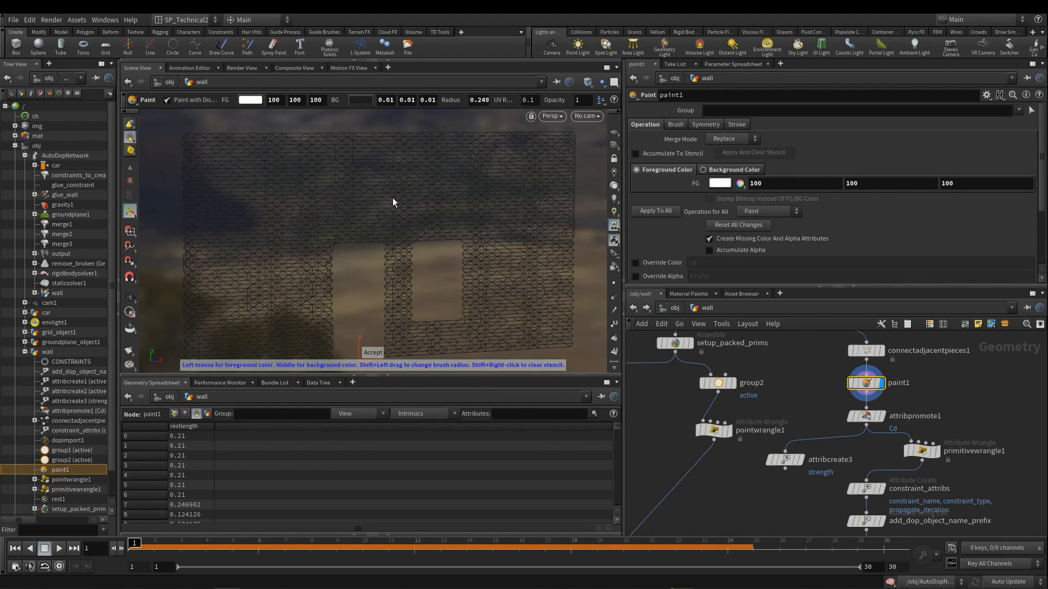
key("Escape")
scroll(370, 202, "down", 3)
key("Return")
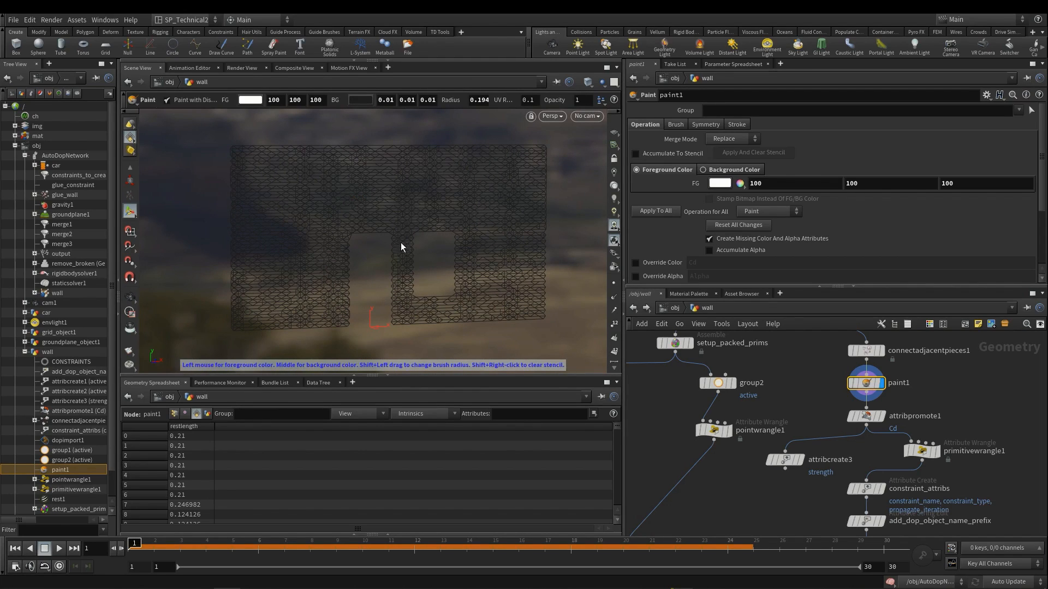
- Paint the constraints beside and below the window white, and remove the stroke's upper end with the background color
mouse_move(409, 240)
left_mouse_down()
mouse_move(417, 290)
mouse_move(403, 321)
mouse_move(483, 322)
mouse_move(417, 320)
mouse_move(463, 309)
mouse_move(461, 284)
mouse_move(462, 293)
left_mouse_up()
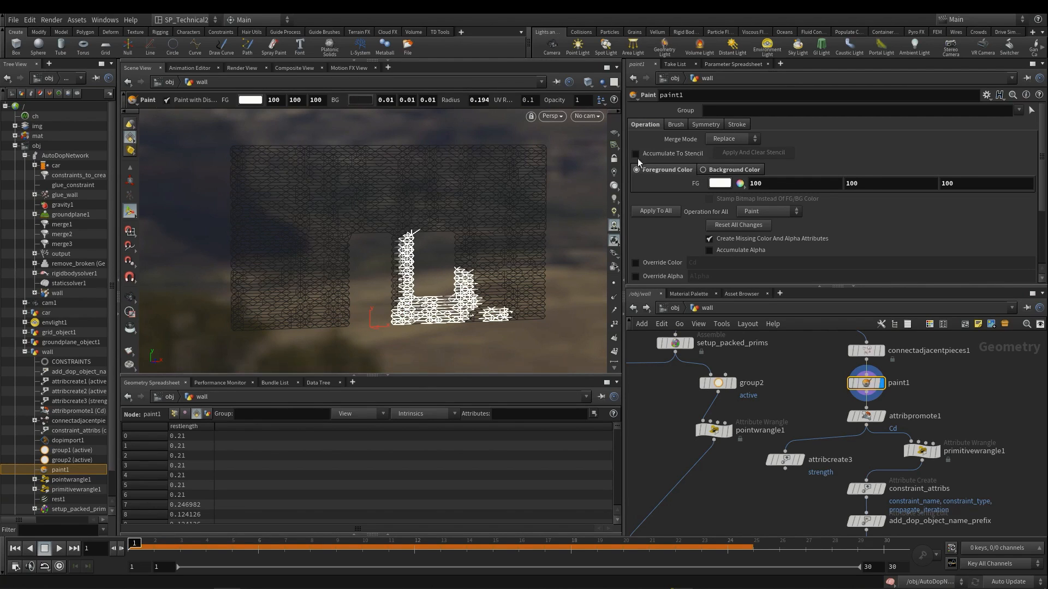
left_click(742, 171)
middle_click_drag(404, 247, 413, 245)
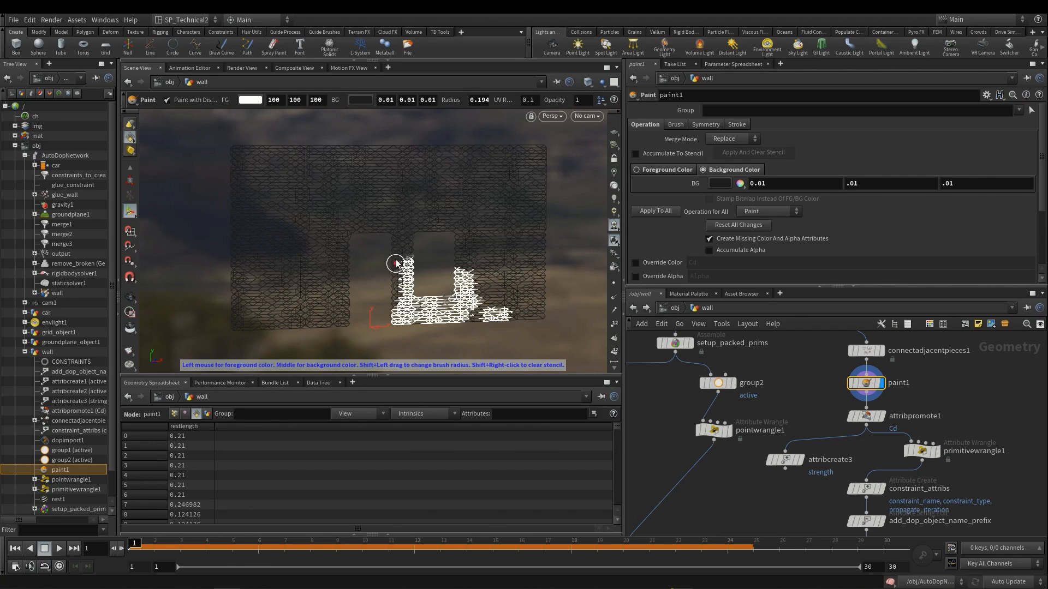
- Enlarge the brush radius to about 0.31 and paint the foreground color around the wall's outer edges and beside the doorway
left_click(657, 170)
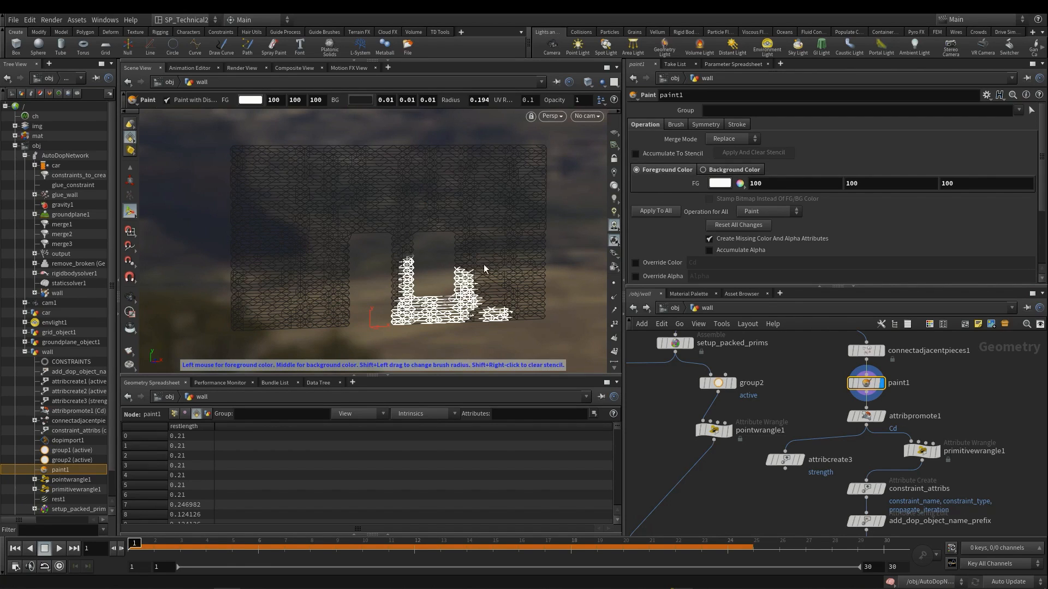
left_click_drag(484, 268, 496, 259, "shift")
mouse_move(512, 306)
left_mouse_down()
mouse_move(487, 317)
mouse_move(536, 313)
mouse_move(533, 173)
mouse_move(510, 183)
mouse_move(516, 154)
mouse_move(469, 174)
mouse_move(312, 151)
mouse_move(262, 158)
mouse_move(236, 177)
mouse_move(205, 233)
mouse_move(240, 327)
mouse_move(291, 343)
mouse_move(336, 320)
mouse_move(334, 262)
mouse_move(304, 334)
left_mouse_up()
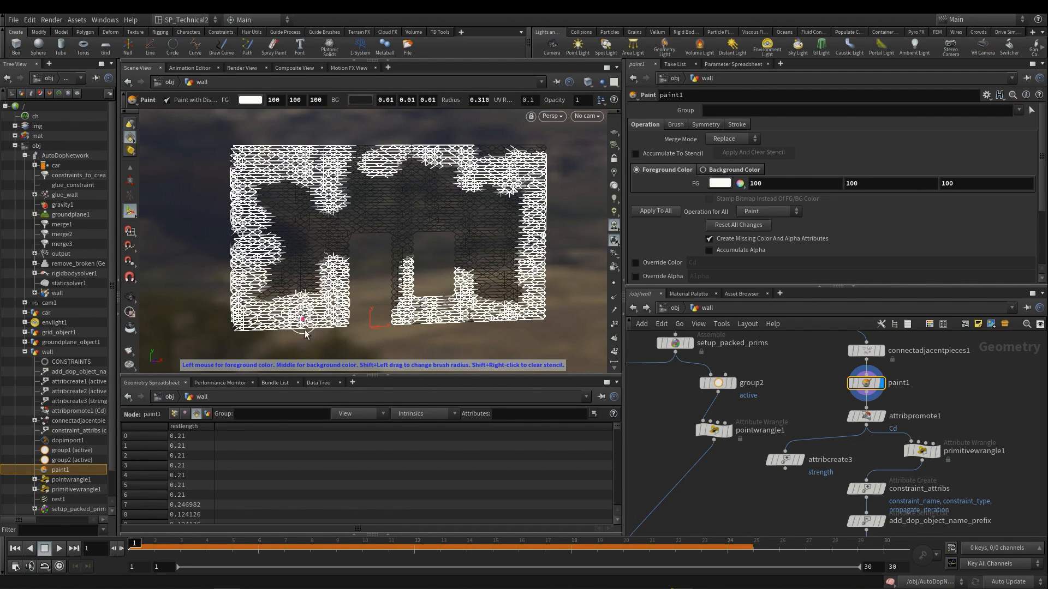
- Trim the paint above the doorway's left side with the background color and fill the gaps along the wall's top edge with white
left_click(332, 260)
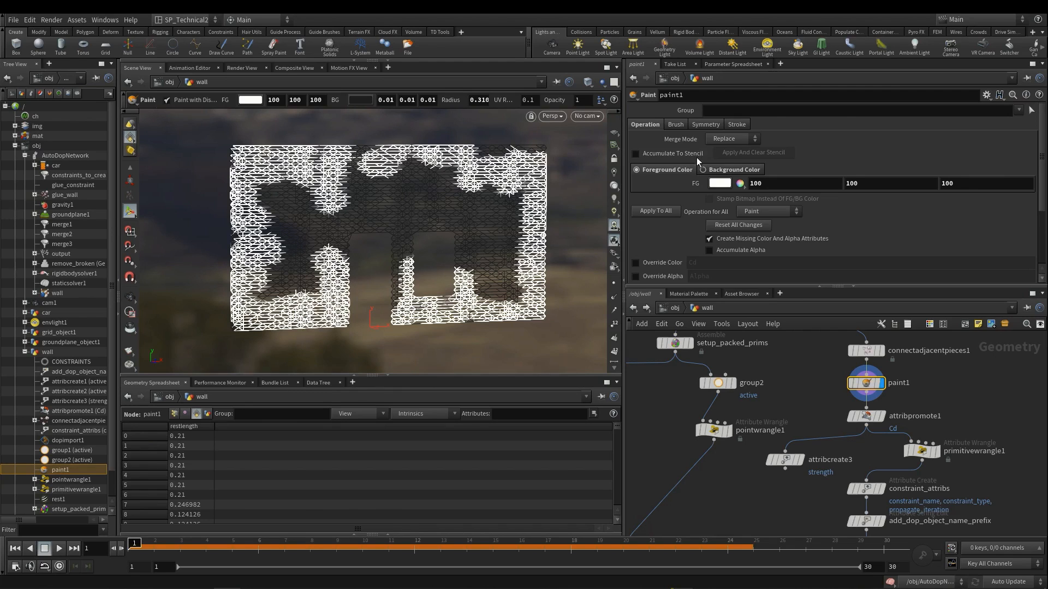
left_click(729, 170)
mouse_move(330, 267)
middle_mouse_down()
mouse_move(326, 253)
mouse_move(323, 260)
middle_mouse_up()
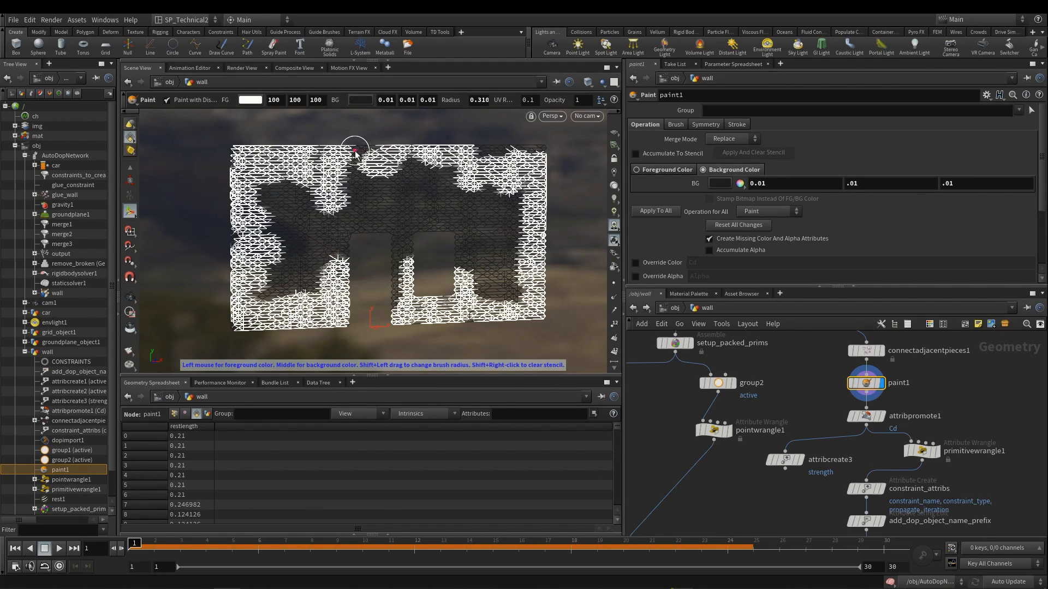
left_click(654, 170)
mouse_move(352, 151)
left_mouse_down()
mouse_move(480, 145)
mouse_move(555, 156)
left_mouse_up()
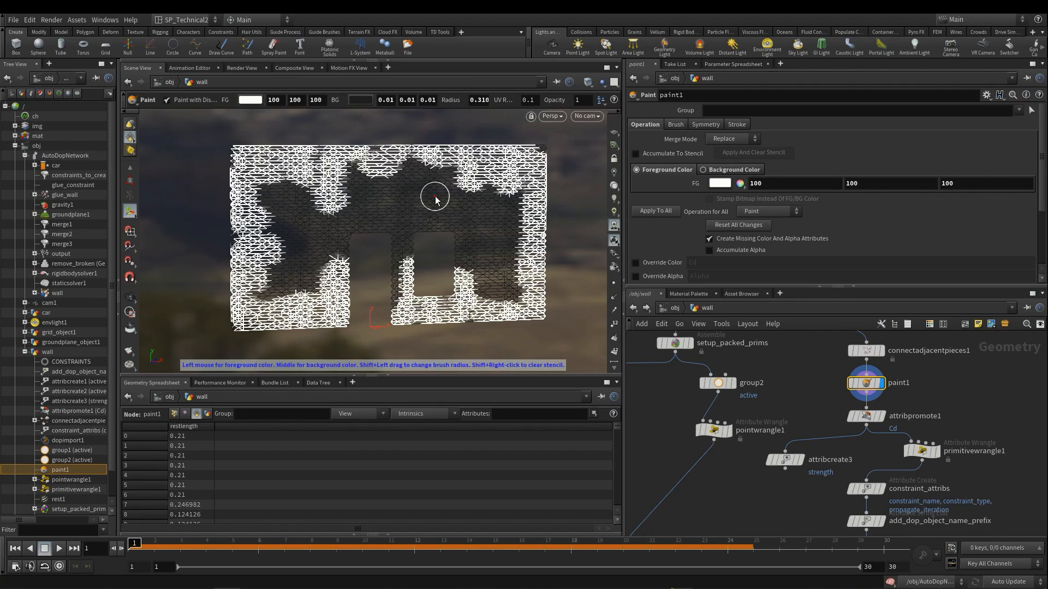
- Return to AutoDopNetwork and save the scene
left_click(723, 309)
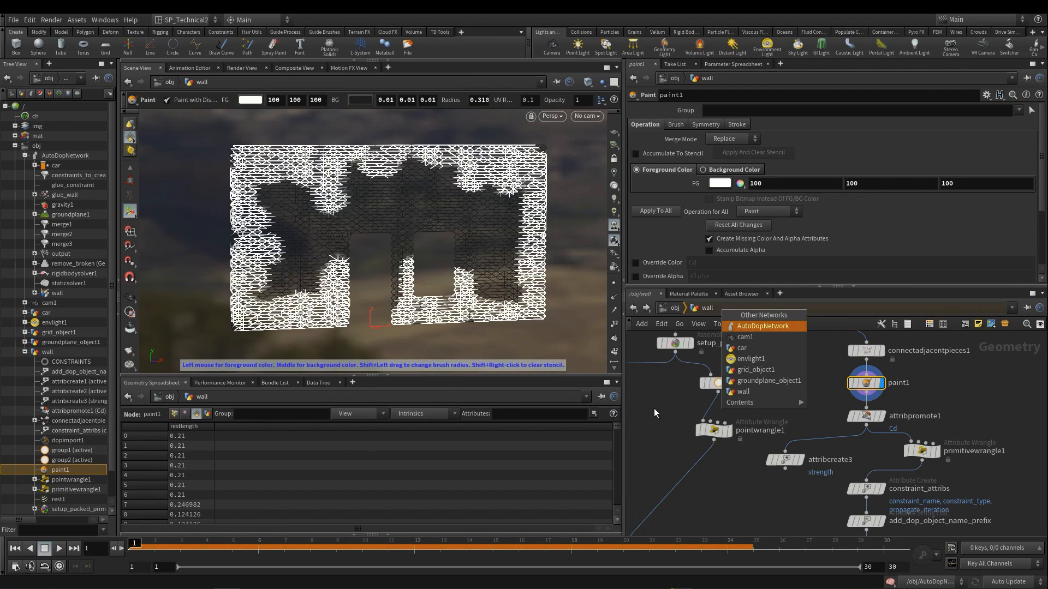
left_click(653, 409)
left_click(731, 308)
left_click(740, 330)
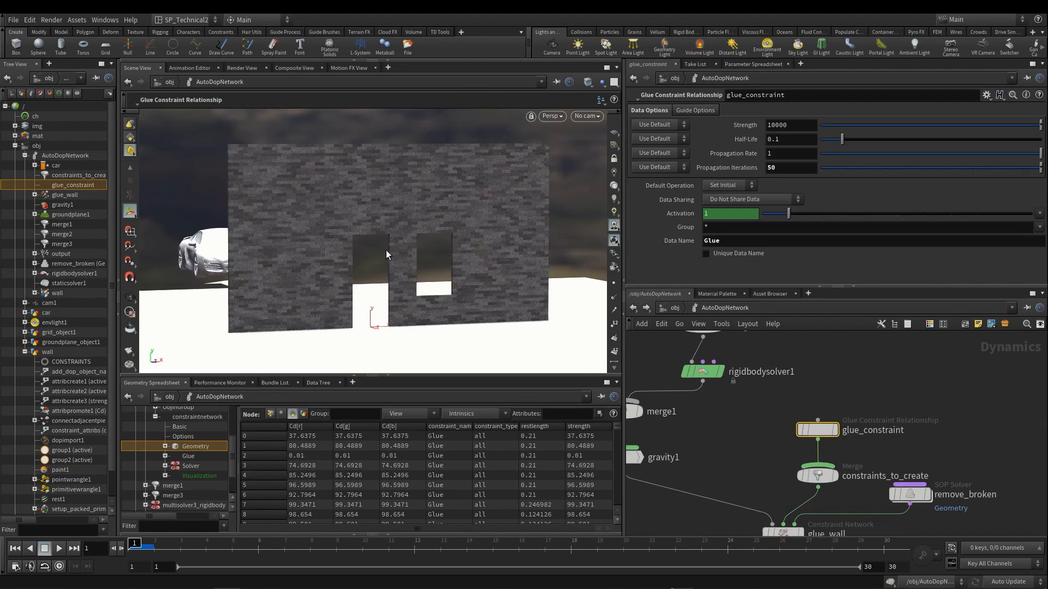
key("Escape")
key("ctrl+s")
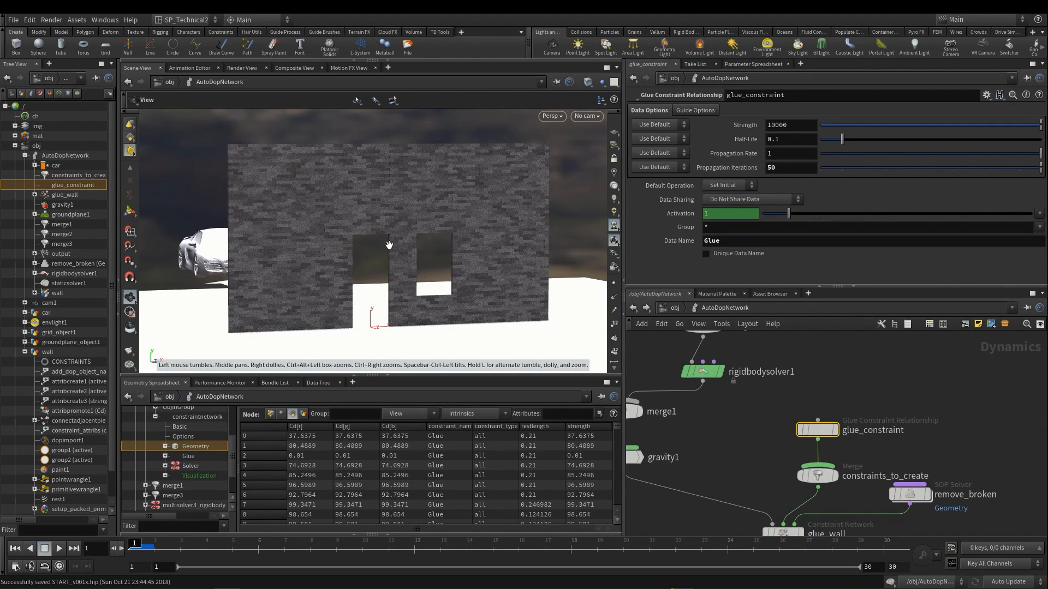
- Play the simulation with the painted glue strength and scrub through the collision from a lower viewing angle
key("Up")
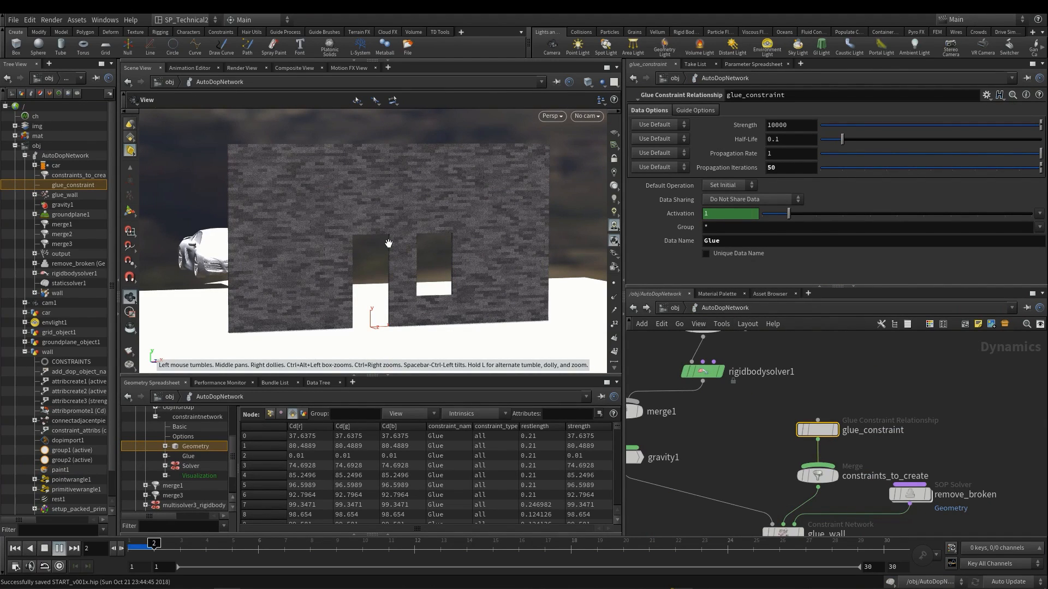
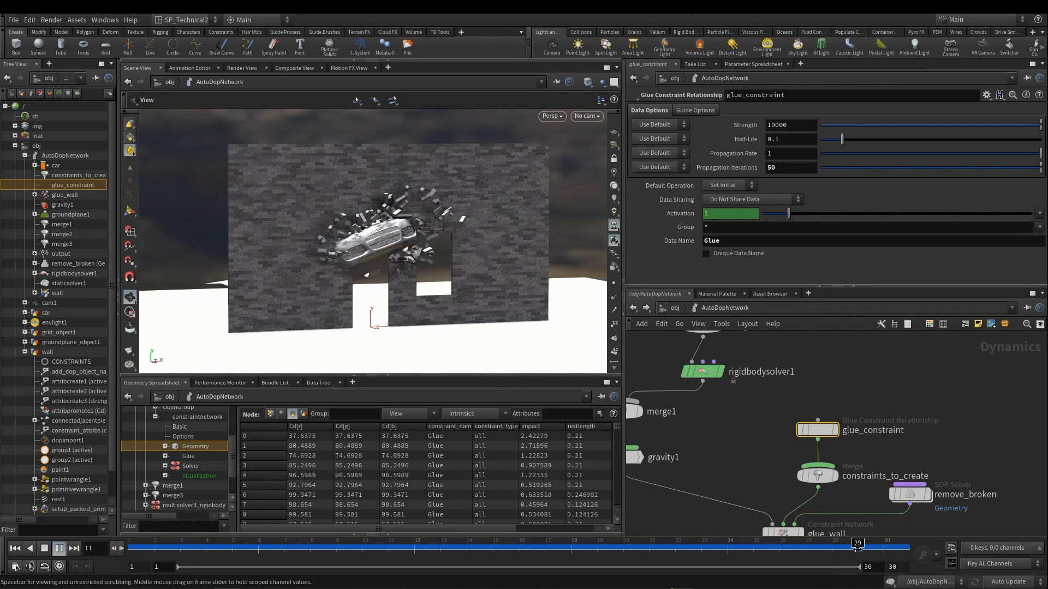
left_click_drag(402, 258, 382, 236)
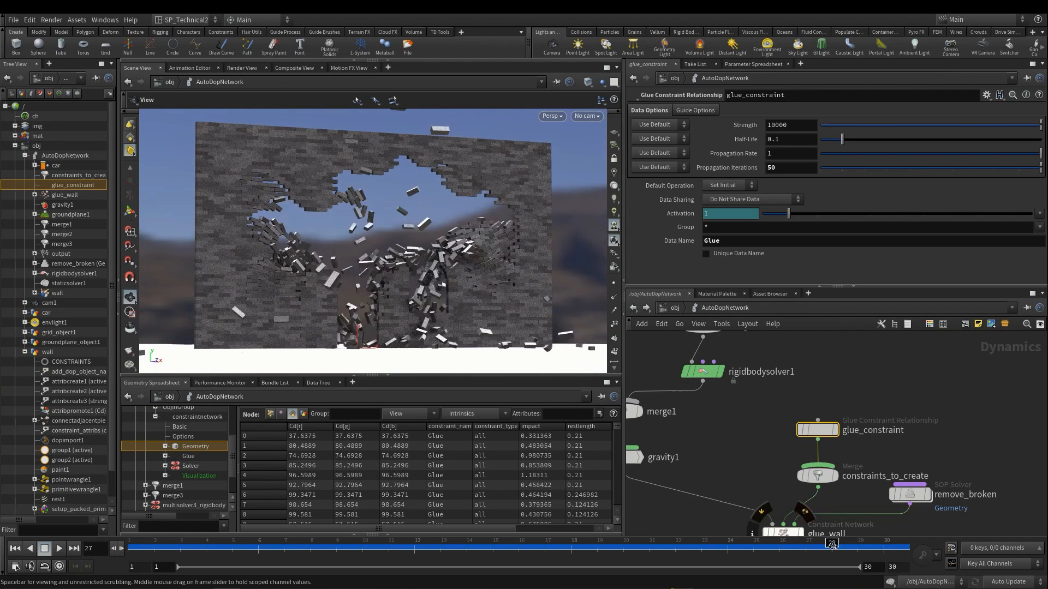
mouse_move(885, 549)
left_mouse_down()
mouse_move(298, 555)
mouse_move(791, 553)
left_mouse_up()
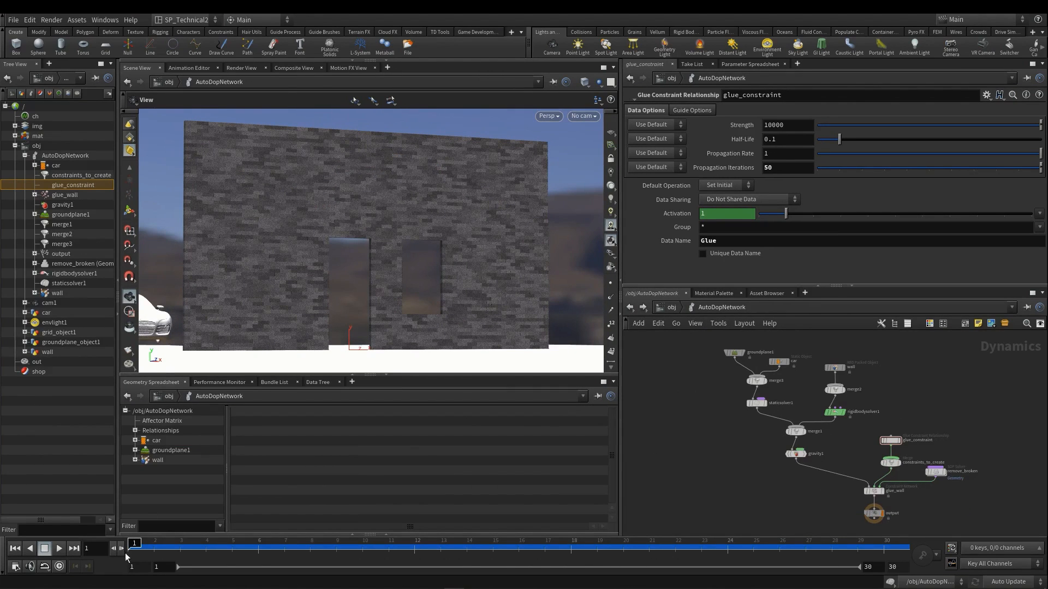
left_click_drag(136, 544, 447, 552)
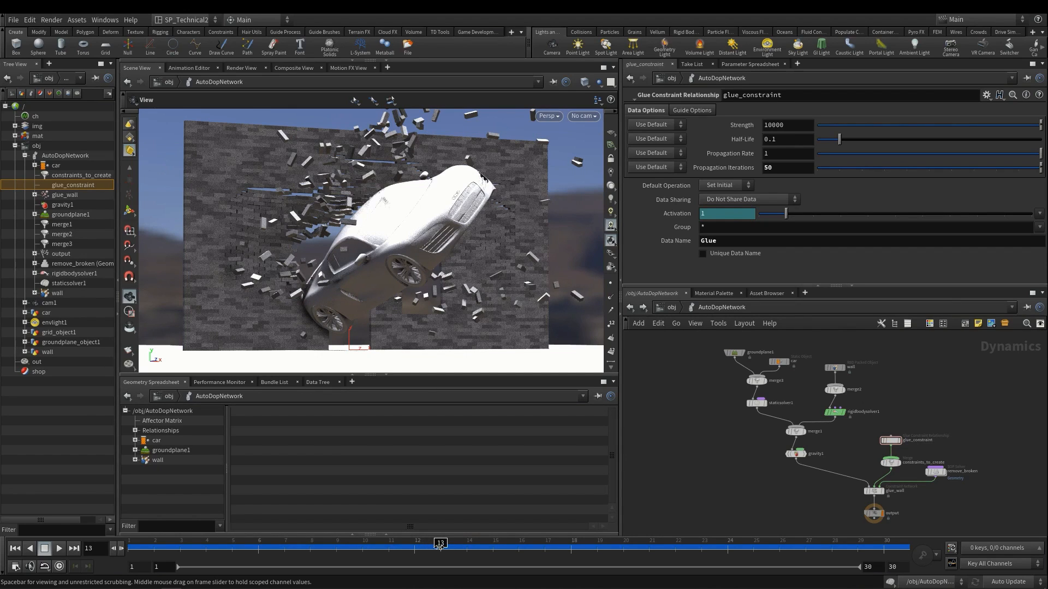
left_click_drag(440, 546, 80, 549)
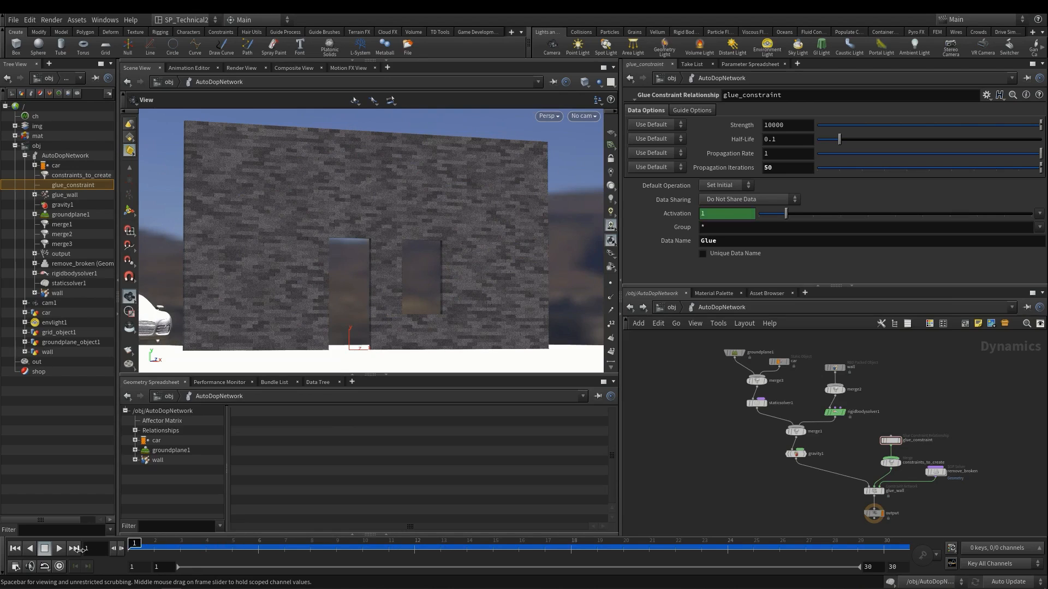
- In the wall network's paint1 node, paint the 0.01 background color over the white patch along the doorway's left side
left_click(753, 307)
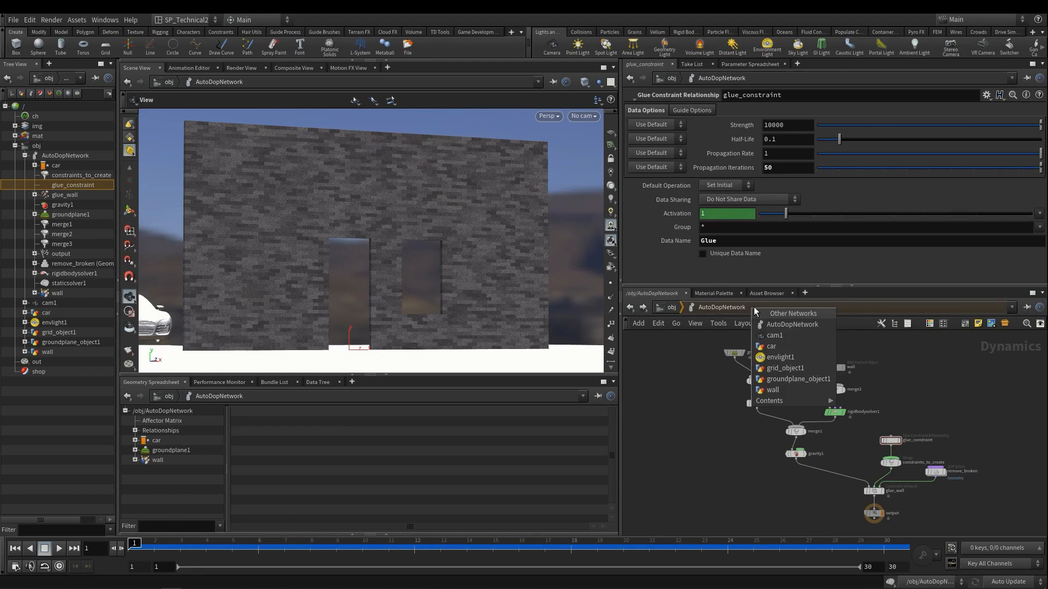
left_click(794, 391)
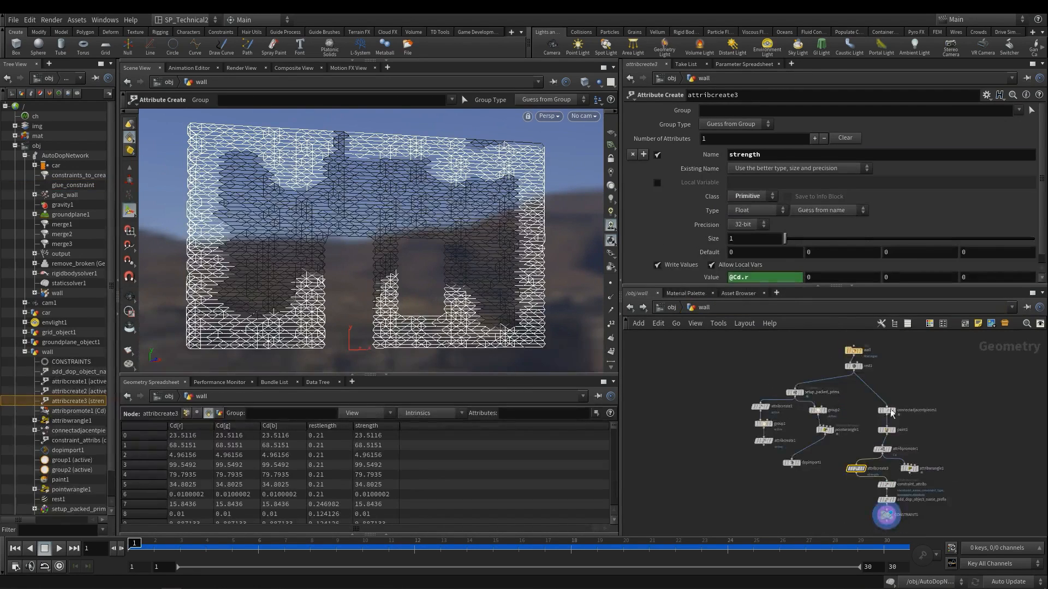
left_click(879, 432)
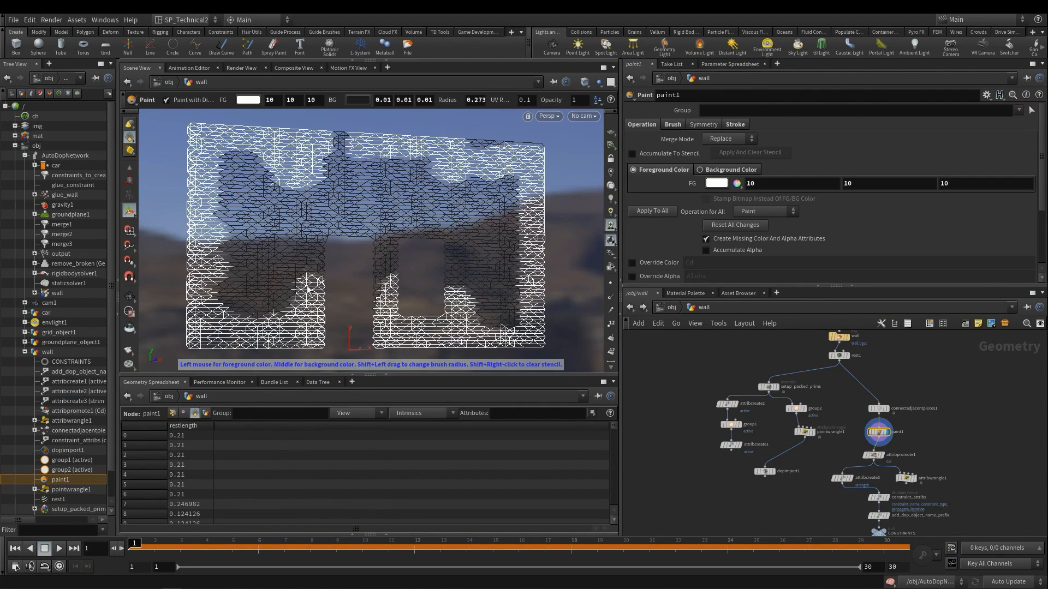
left_click(732, 171)
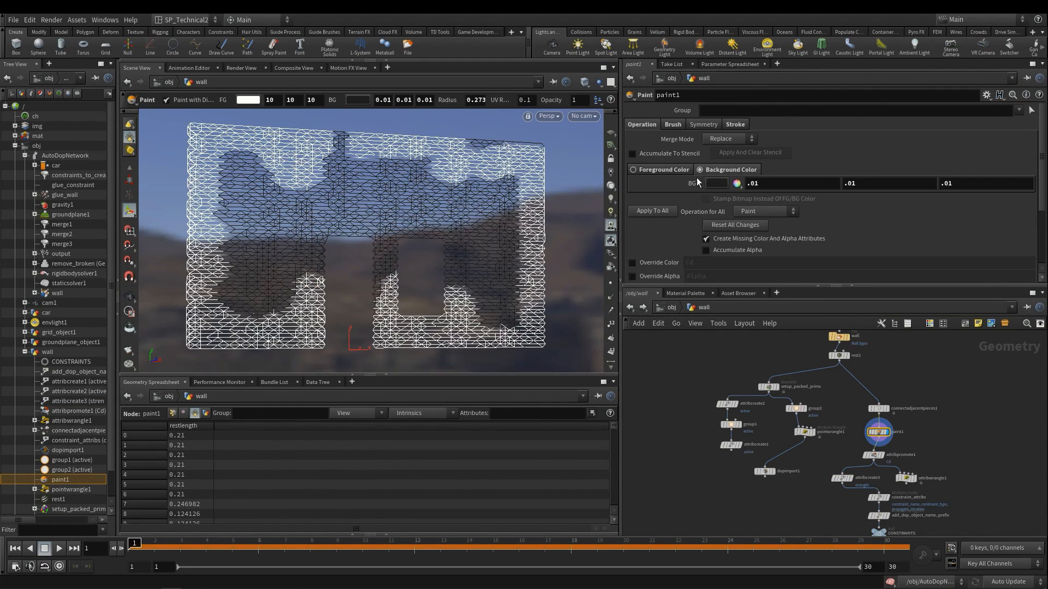
mouse_move(310, 289)
left_mouse_down()
mouse_move(309, 303)
mouse_move(316, 297)
mouse_move(261, 318)
left_mouse_up()
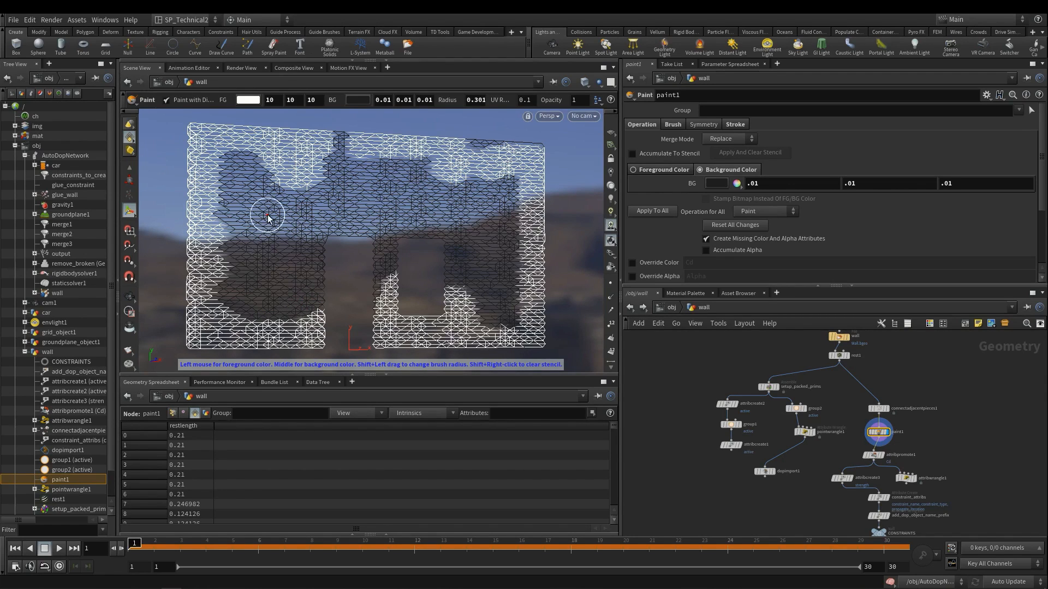
- Paint the background color over the white notch near the upper edge of the wall's left half
left_click(646, 170)
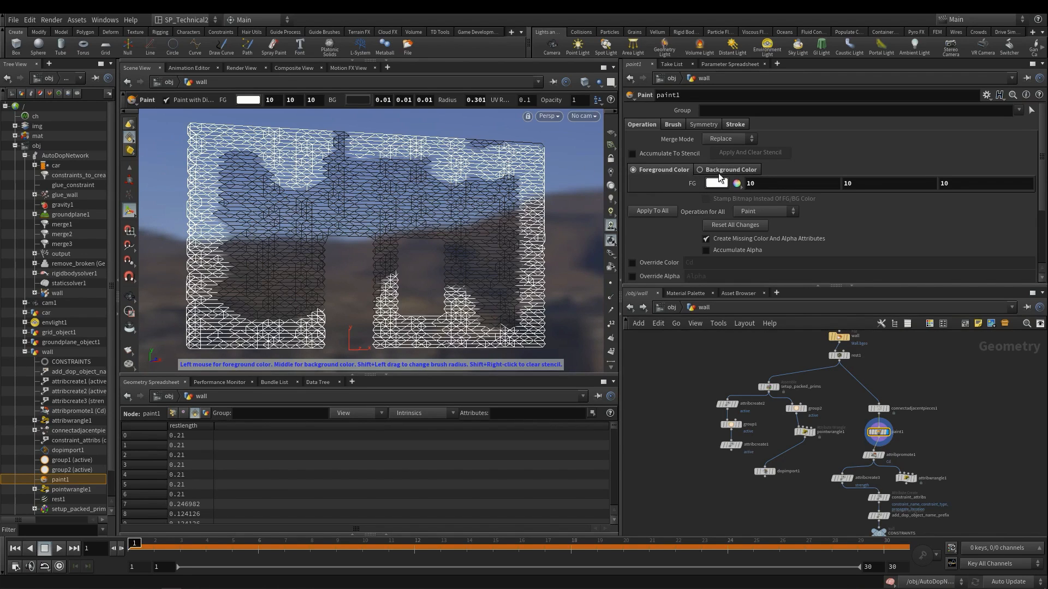
left_click(701, 170)
mouse_move(291, 184)
middle_mouse_down()
mouse_move(308, 178)
mouse_move(266, 171)
middle_mouse_up()
- Paint foreground color patches of value 10 in the wall's upper-left area and inward from its right edge above the window
left_click(667, 170)
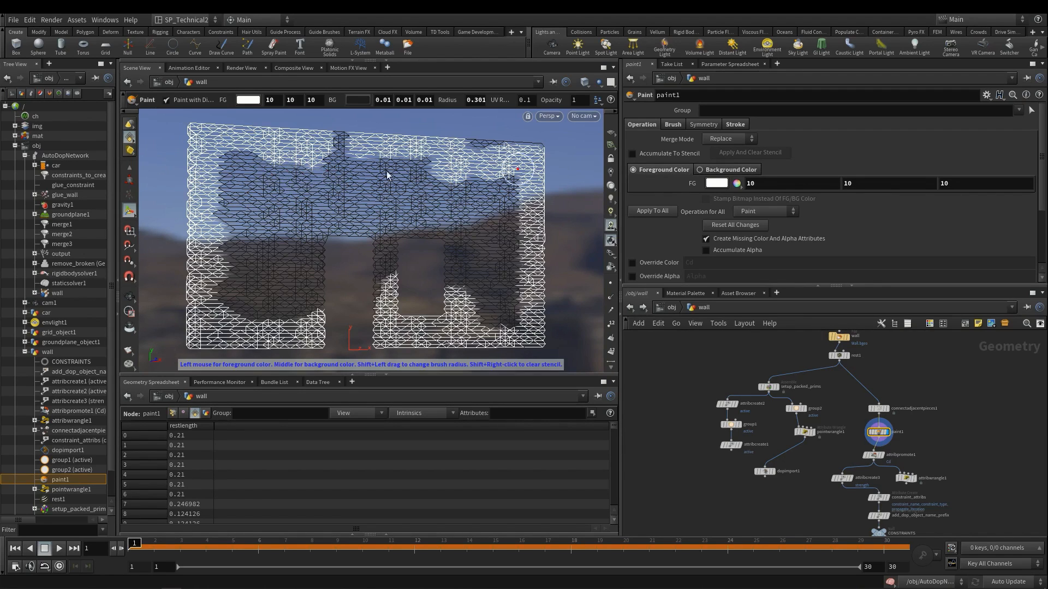
mouse_move(276, 203)
left_mouse_down()
mouse_move(261, 206)
mouse_move(289, 206)
mouse_move(270, 188)
mouse_move(281, 210)
mouse_move(250, 211)
left_mouse_up()
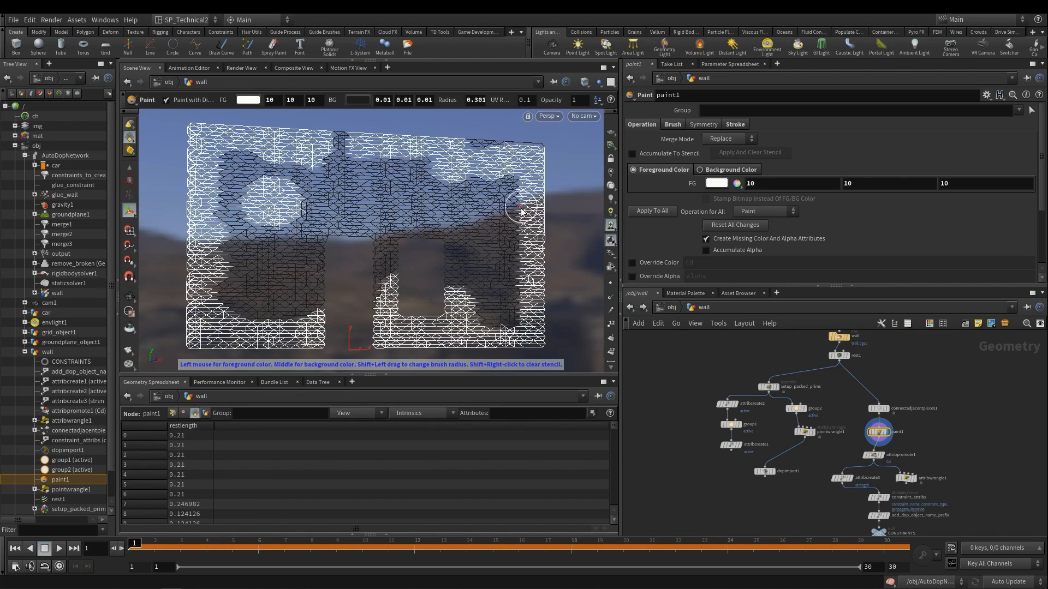
mouse_move(522, 221)
left_mouse_down()
mouse_move(474, 224)
mouse_move(518, 223)
left_mouse_up()
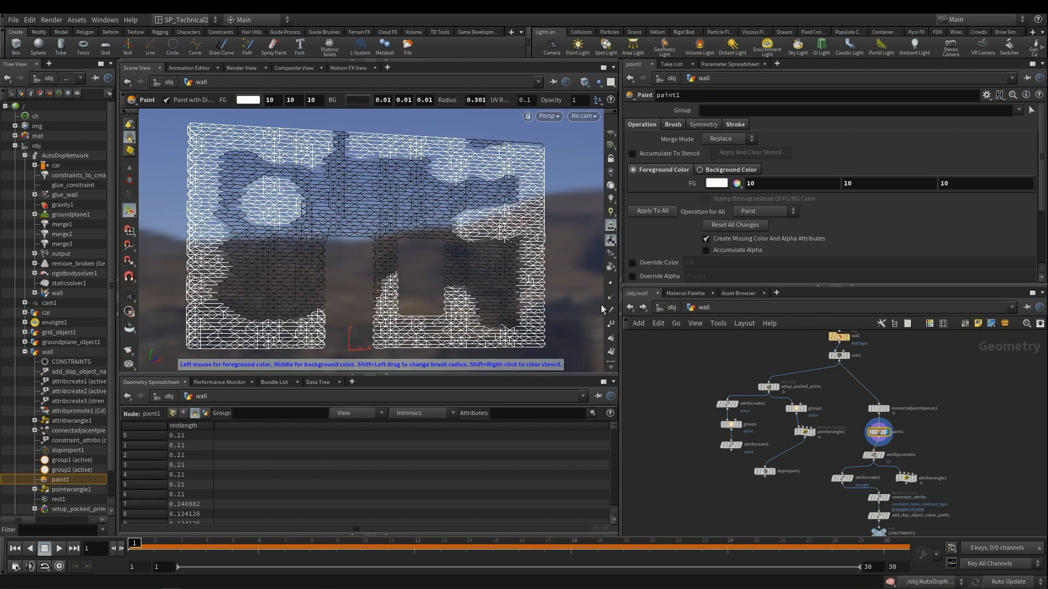
- Return to AutoDopNetwork, play the simulation with the repainted strength, and scrub back to frame 1
left_click(630, 308)
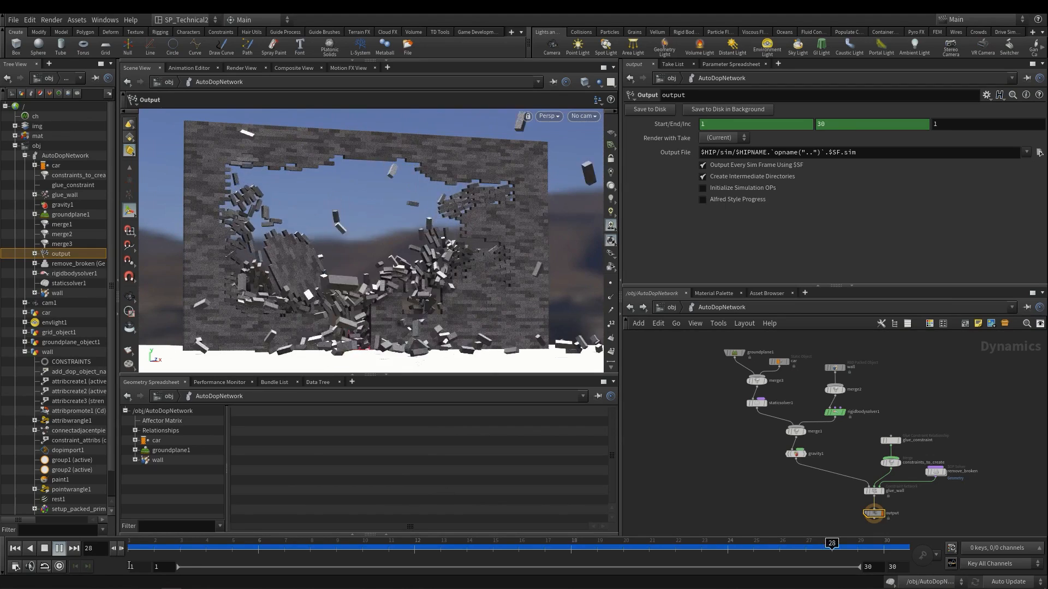
left_click(50, 548)
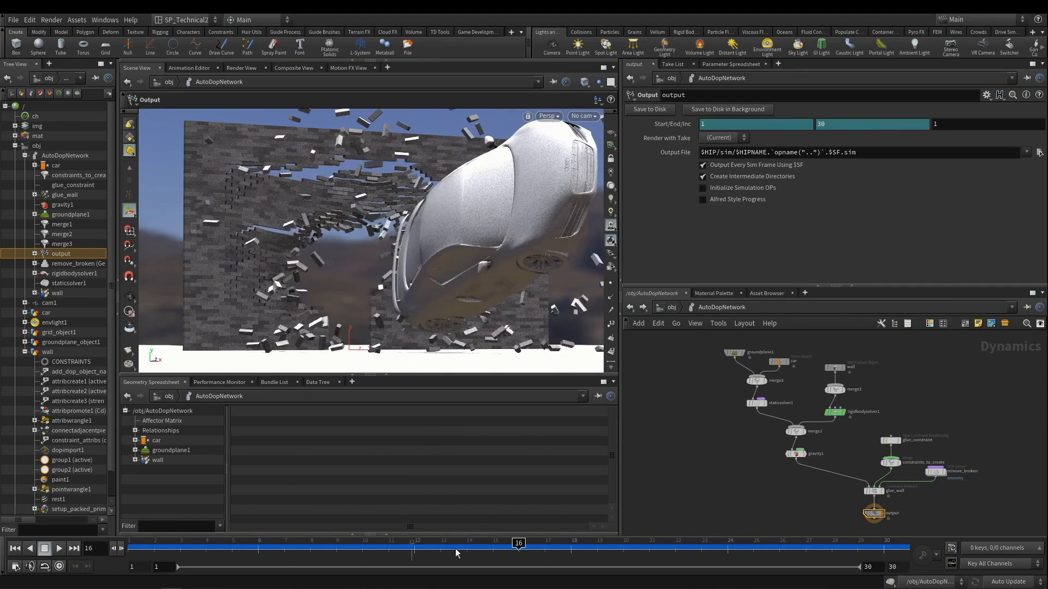
left_click_drag(512, 546, 79, 544)
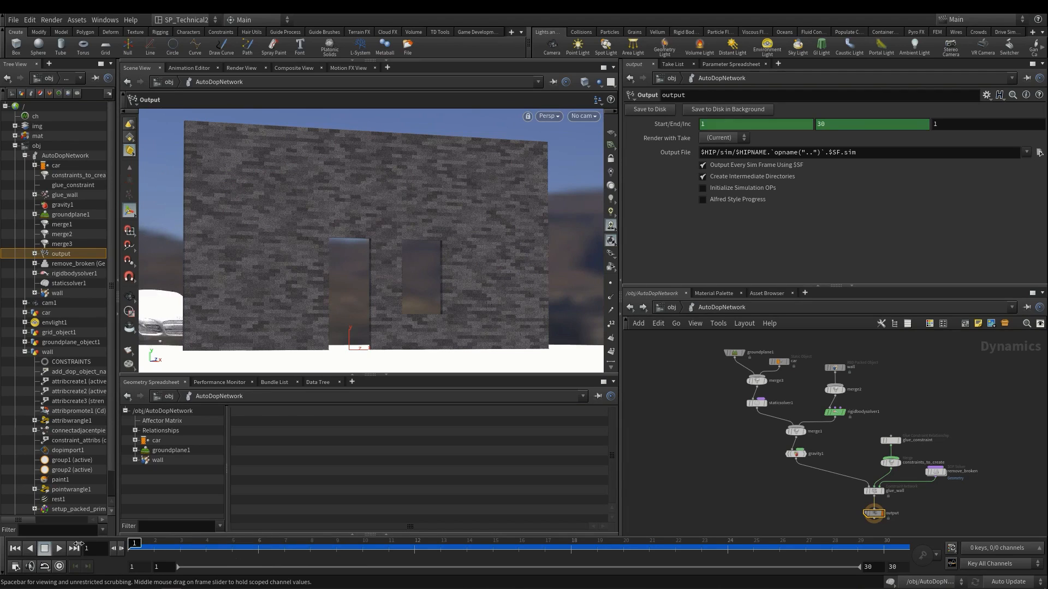
- Set dopimport1 as the displayed node in the wall network and return to the object level
left_click(669, 308)
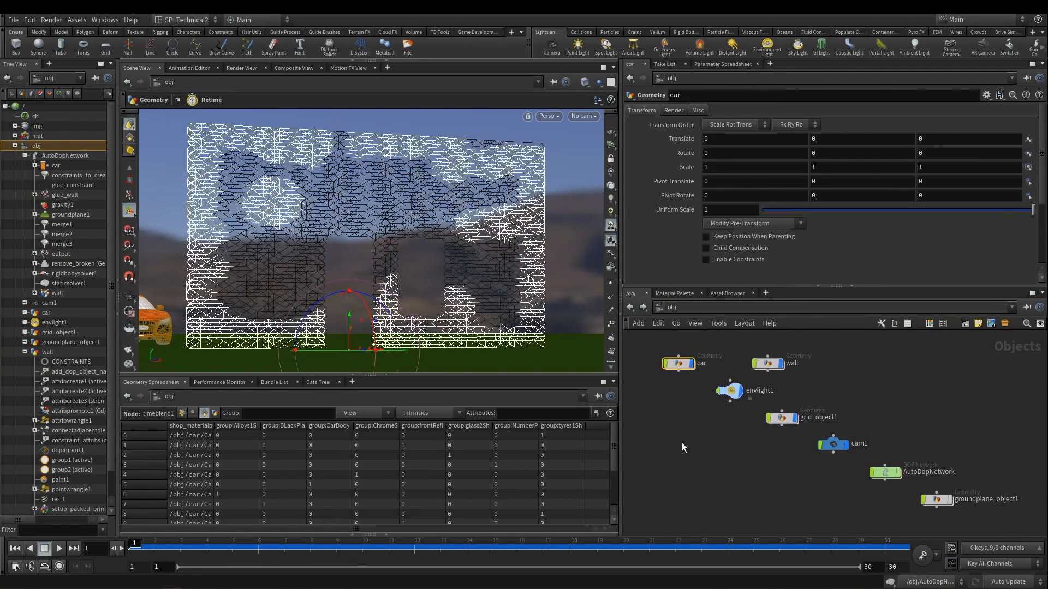
mouse_move(775, 369)
double_click(763, 363)
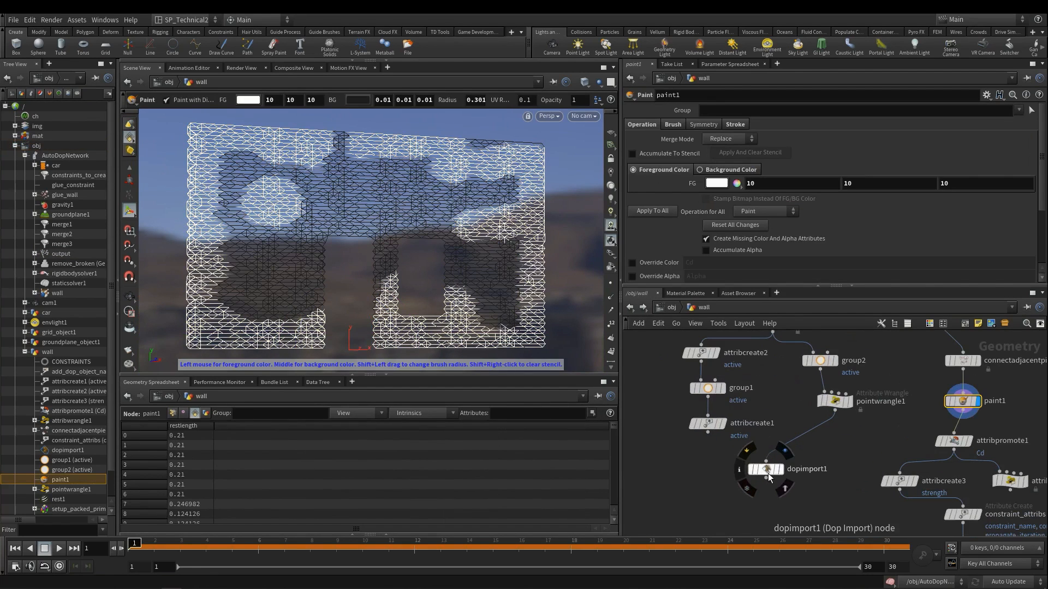
left_click(781, 472)
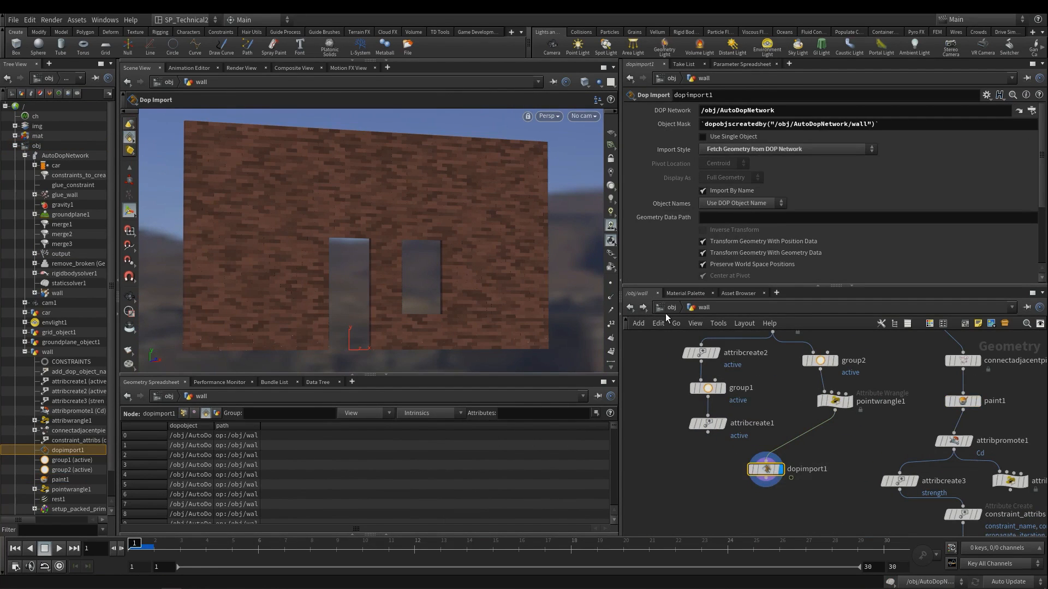
left_click(670, 308)
key("Escape")
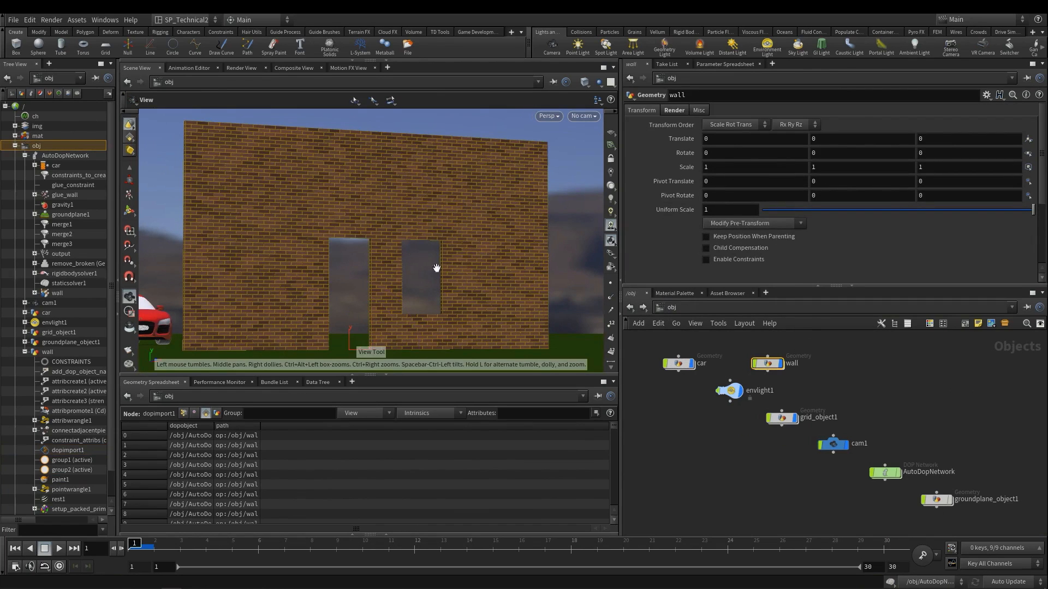
scroll(815, 493, "down", 2)
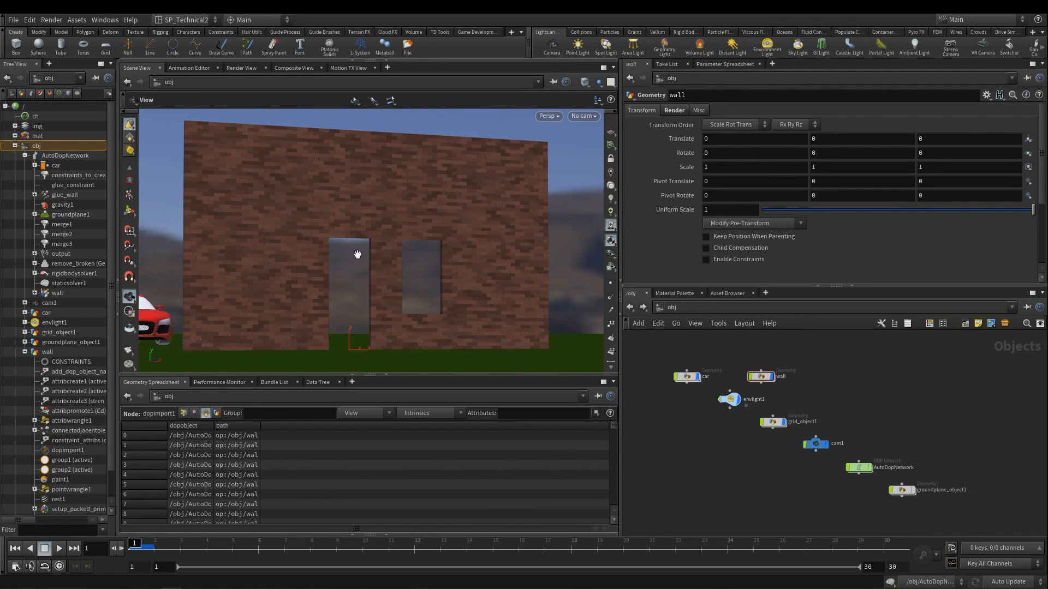
- Set the substeps of AutoDopNetwork to 2
left_click(865, 468)
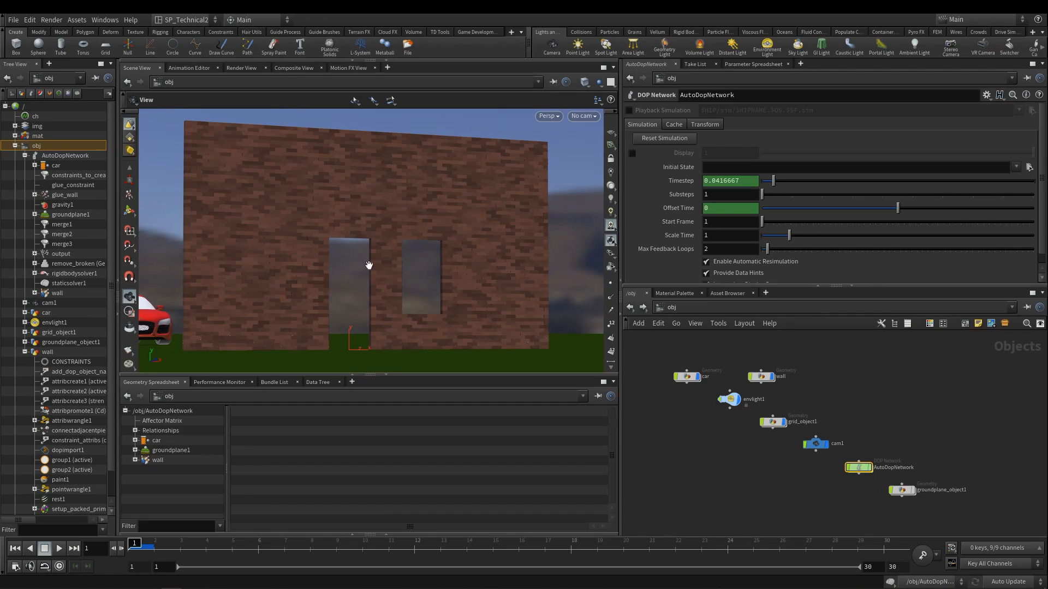
left_click(709, 194)
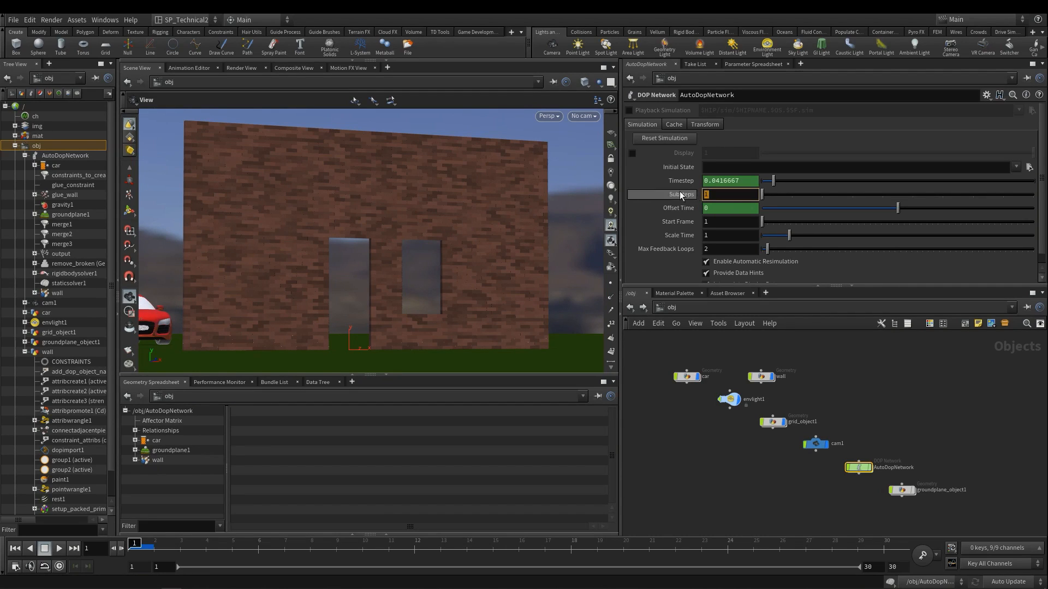
type("2")
key("Return")
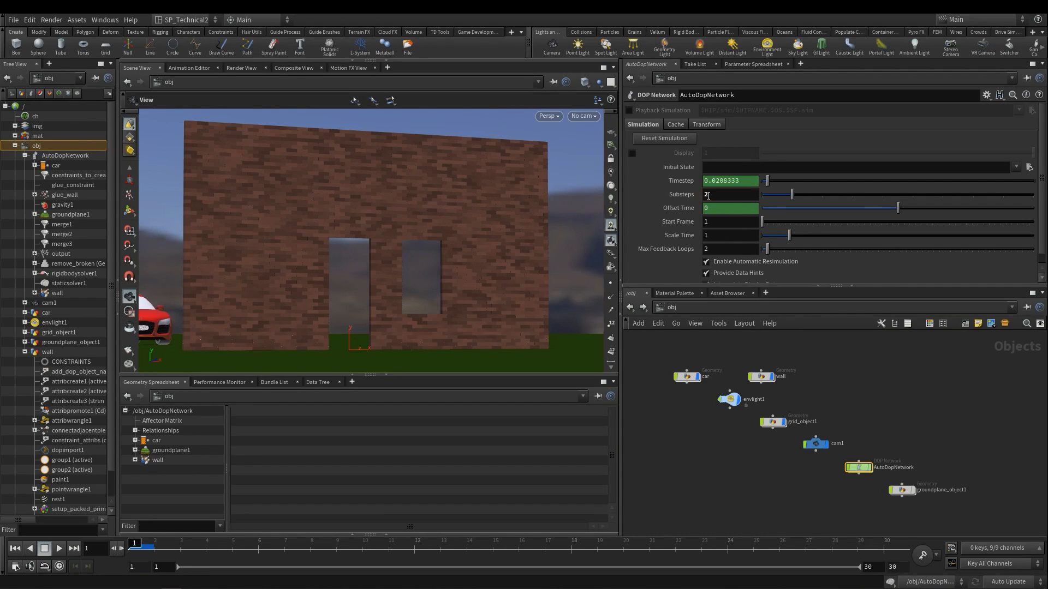
- Play the AutoDopNetwork simulation with the new substeps and scrub through the car's collision back to frame 1
key("Up")
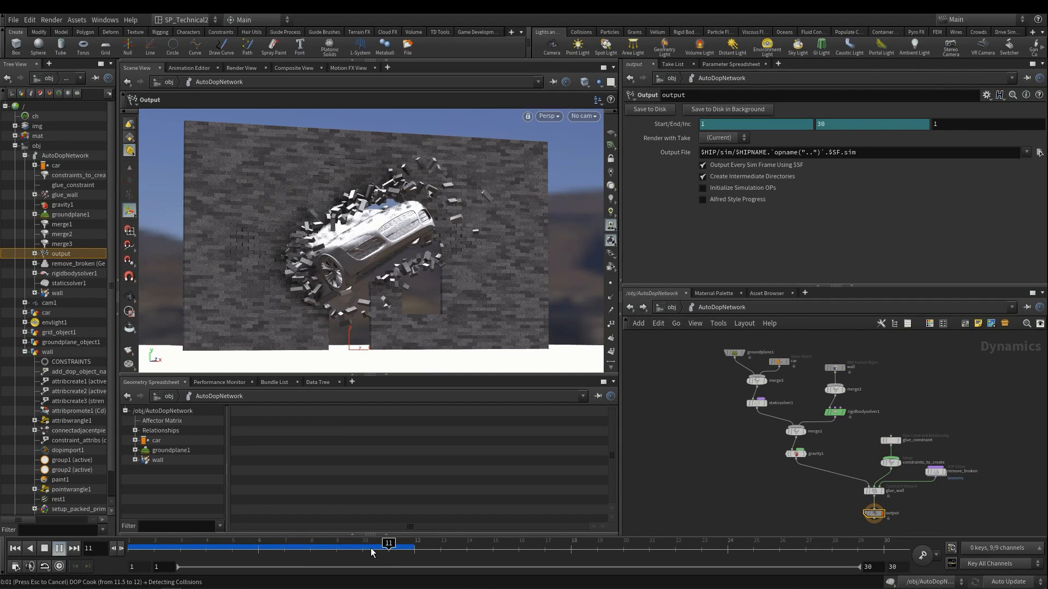
mouse_move(371, 552)
left_mouse_down()
mouse_move(341, 552)
mouse_move(390, 554)
mouse_move(336, 549)
mouse_move(387, 553)
left_mouse_up()
left_click(59, 550)
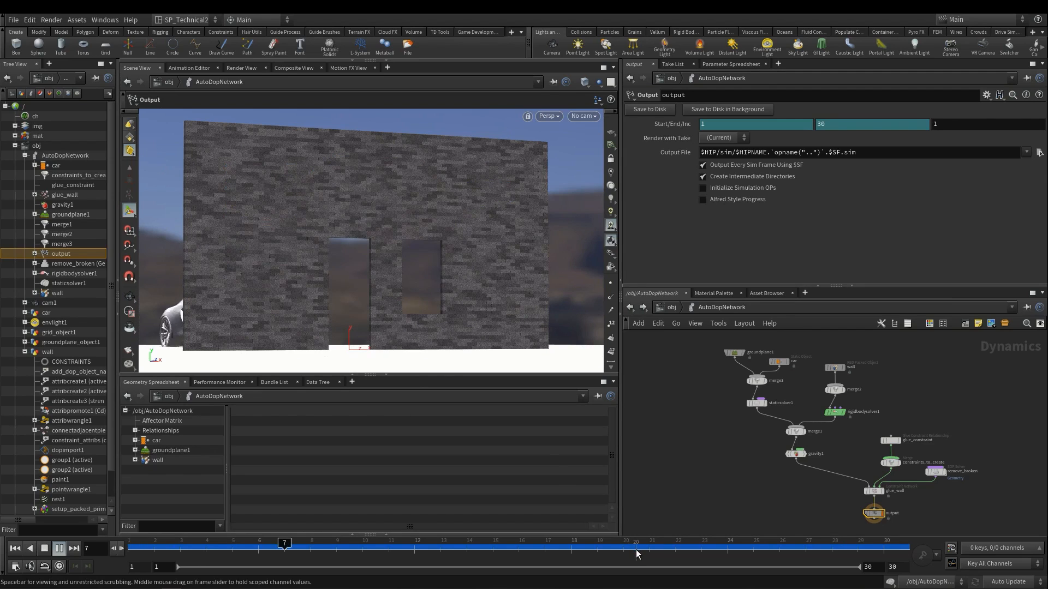
left_click_drag(637, 552, 131, 550)
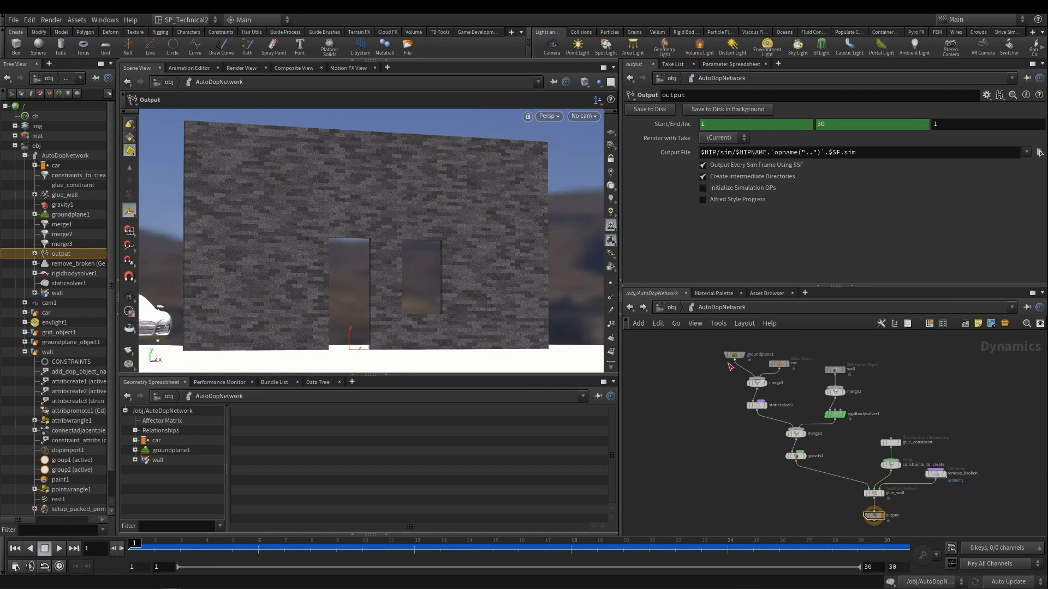
- In the wall network, switch paint1 to the background color and set dopimport1 back as the displayed node
left_click(728, 306)
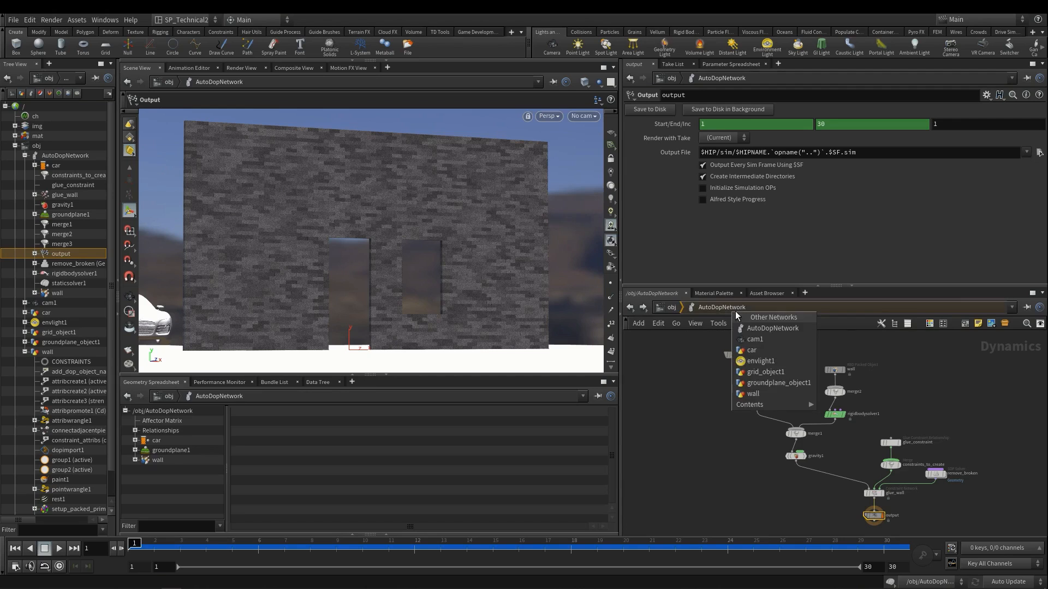
left_click(753, 394)
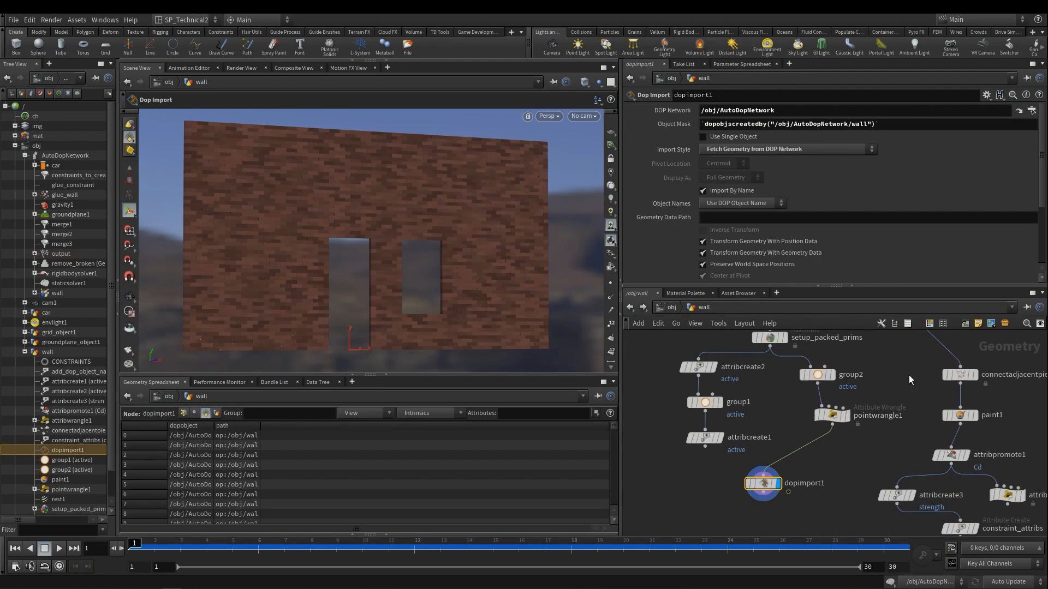
left_click(959, 416)
left_click(976, 416)
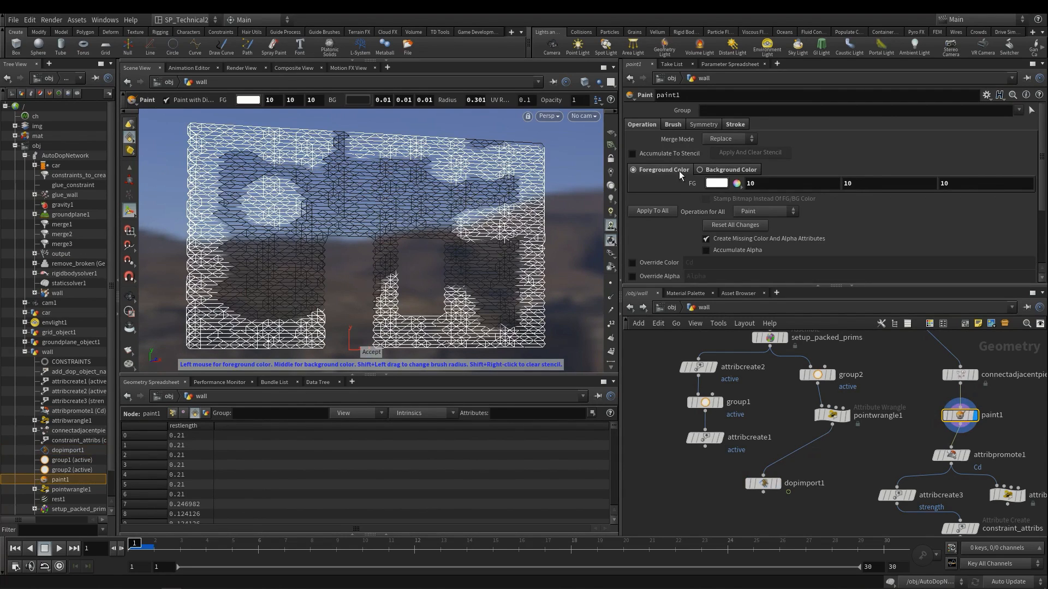
left_click(742, 171)
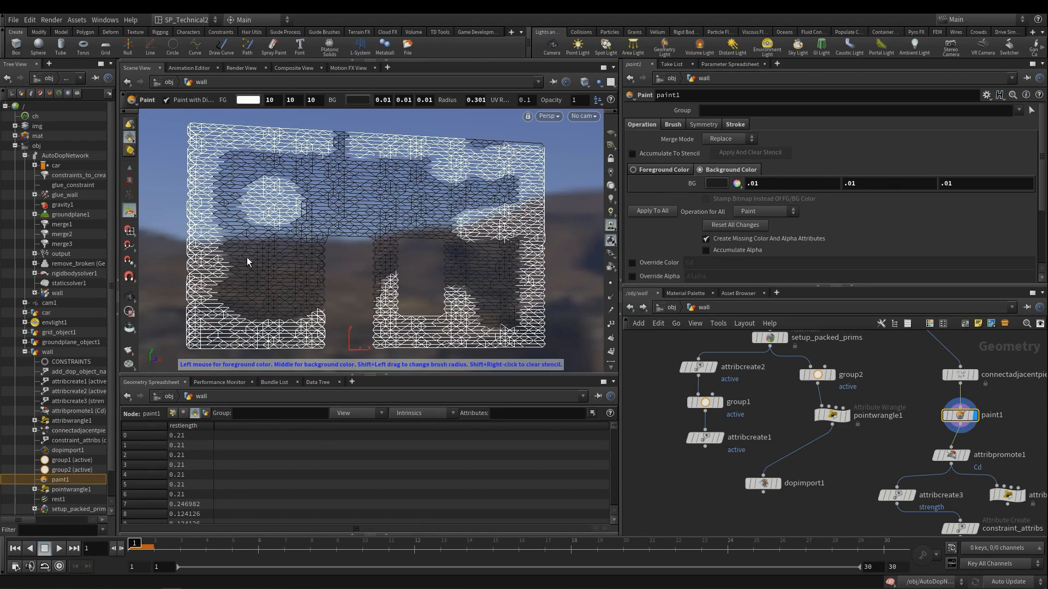
left_click(777, 484)
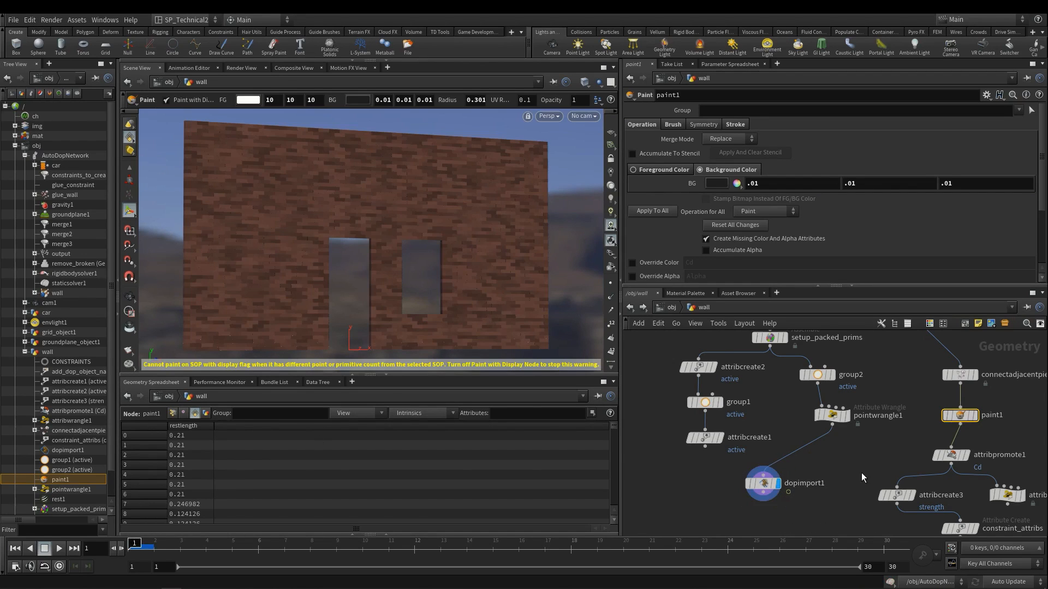
- Go back to AutoDopNetwork, replay the wall simulation, and rewind it to frame 1
left_click(727, 306)
left_click(764, 322)
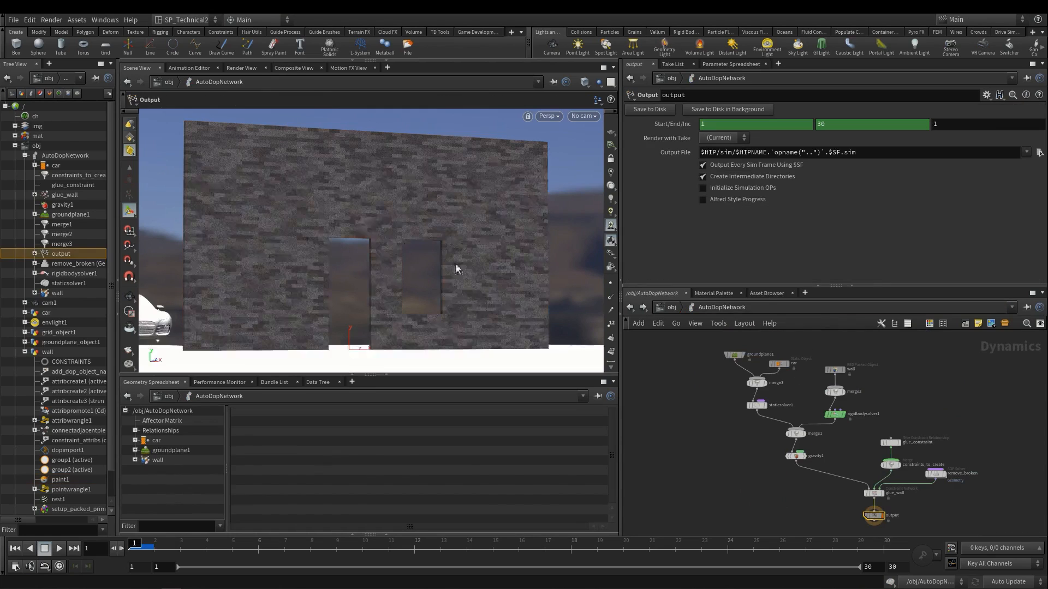
left_click(59, 548)
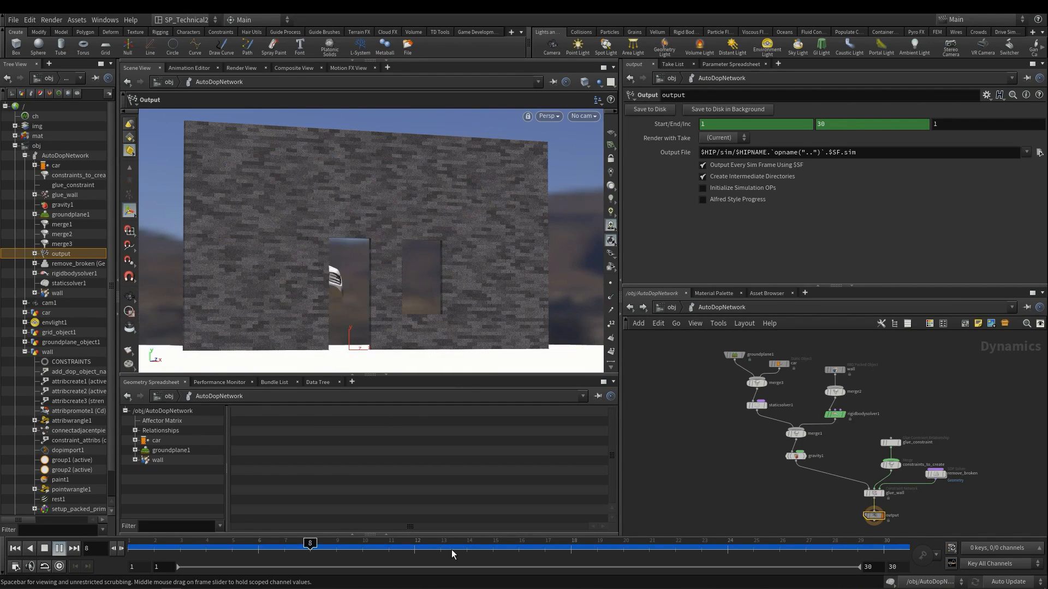
left_click_drag(452, 552, 129, 549)
- Save the simulation to disk from the output node of AutoDopNetwork, using its 1 to 30 frame range
middle_click_drag(802, 519, 774, 480)
scroll(786, 479, "up", 3)
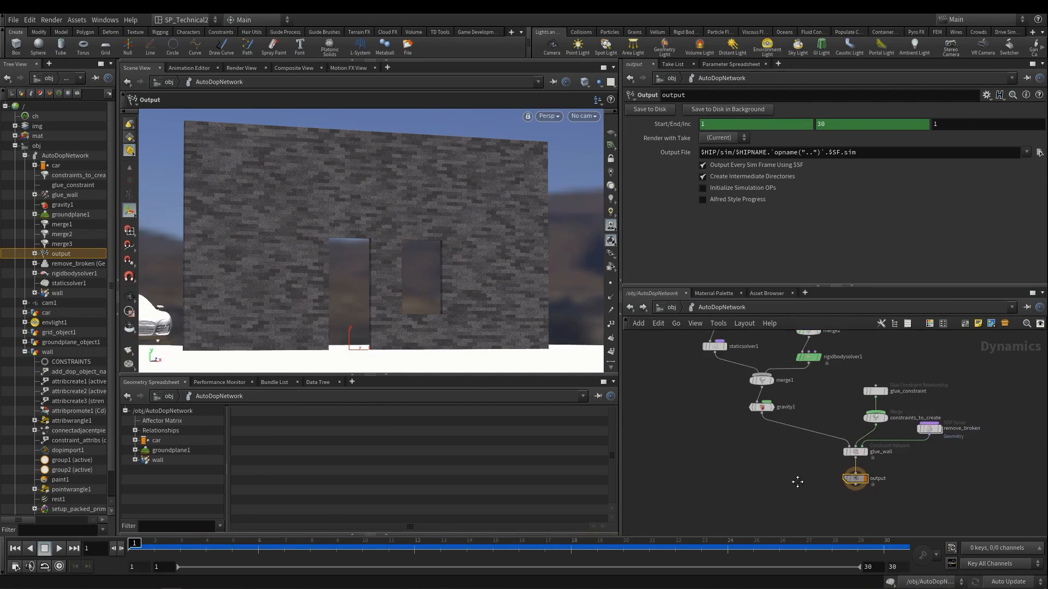
scroll(799, 469, "up", 3)
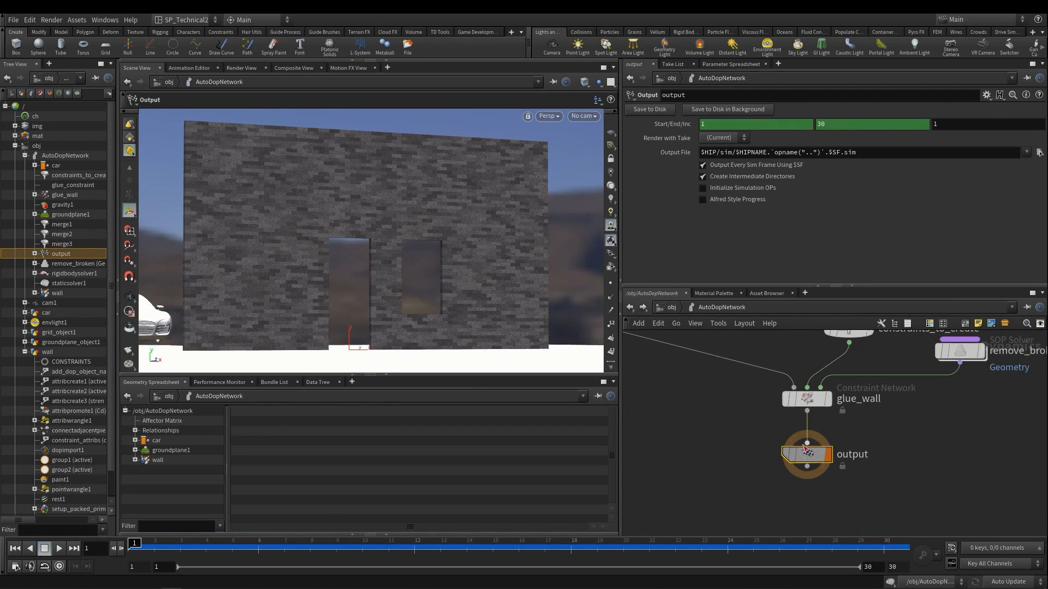
left_click(652, 111)
- Return to the object level and open the wall object's geometry network
left_click(668, 308)
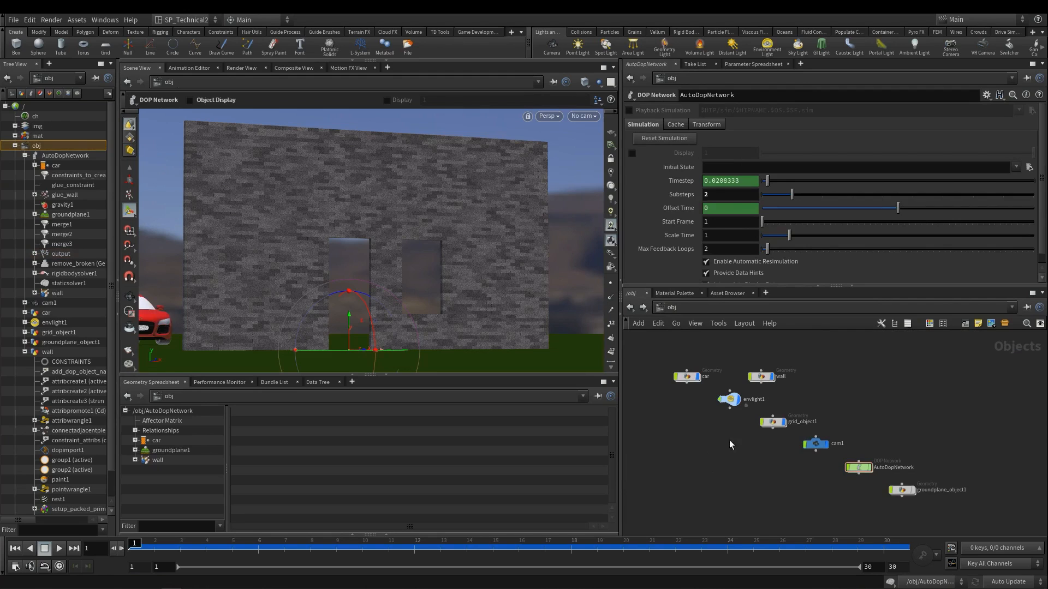
key("Escape")
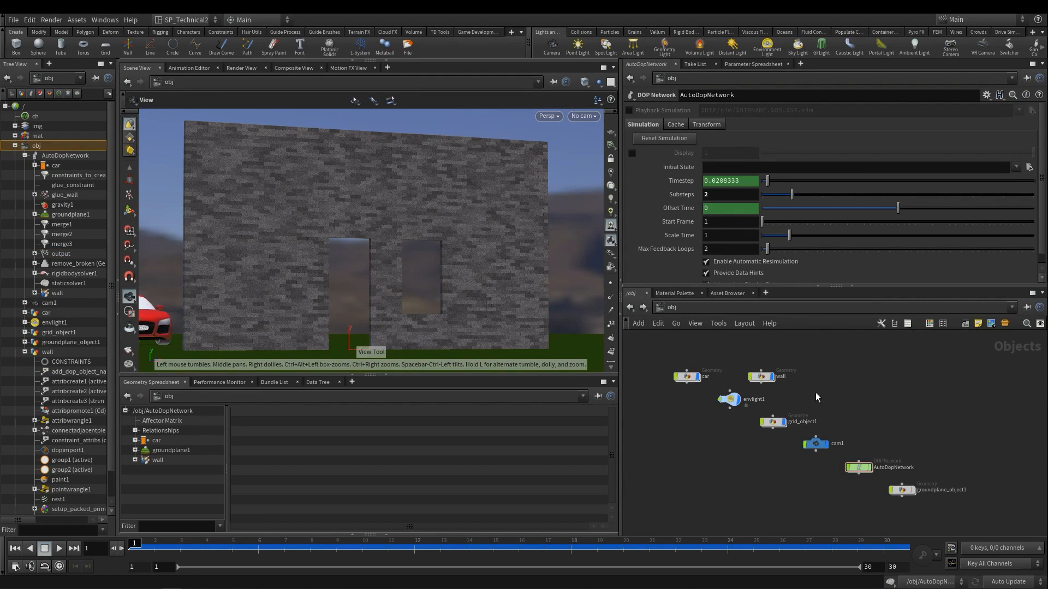
double_click(761, 376)
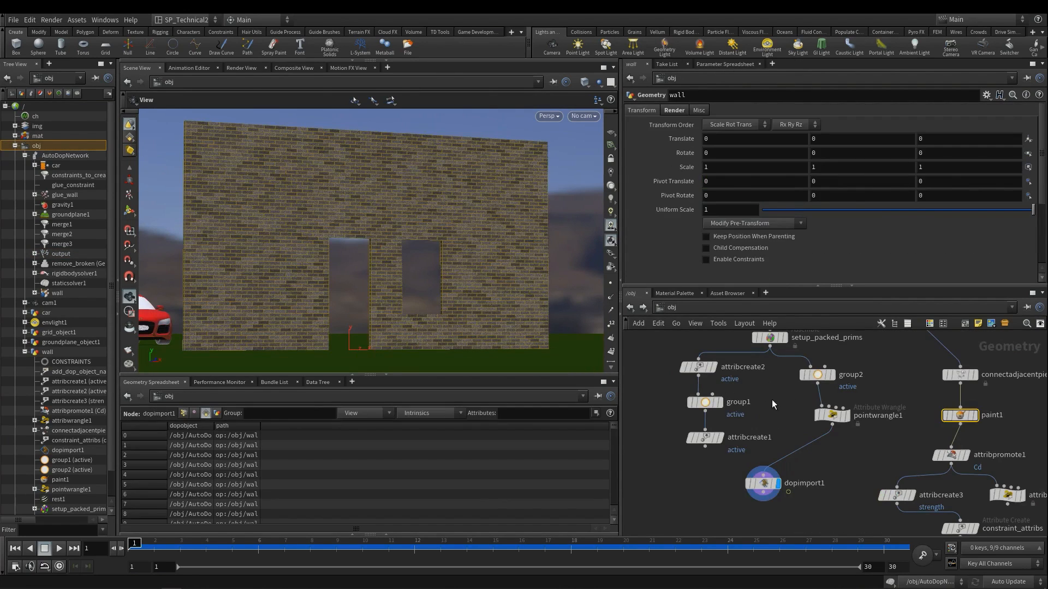
- Go back to the object level and enable Playback Simulation on AutoDopNetwork so it reads the saved .sim files
left_click(762, 483)
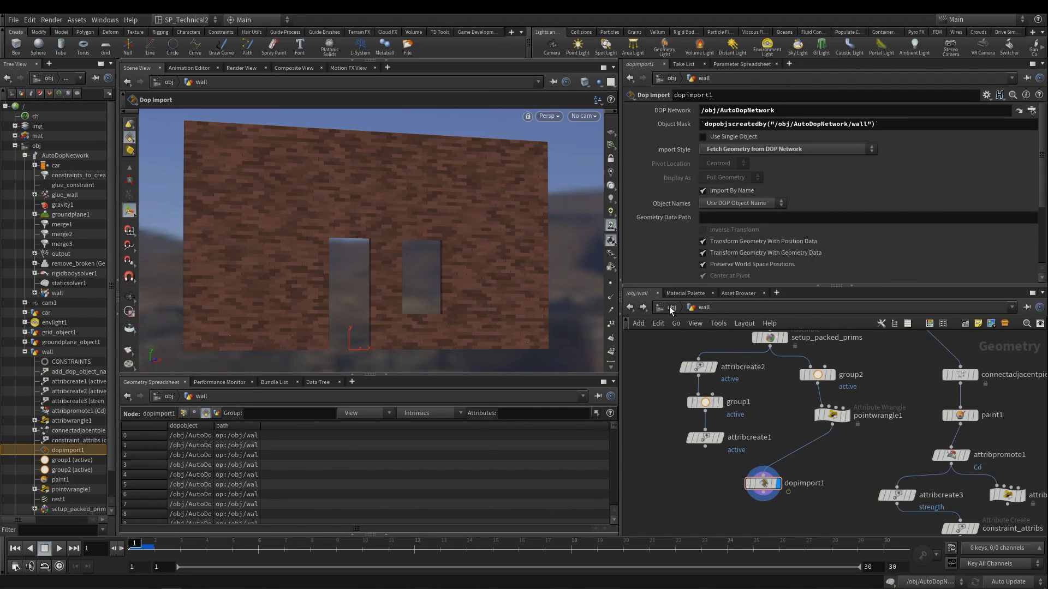
left_click(670, 308)
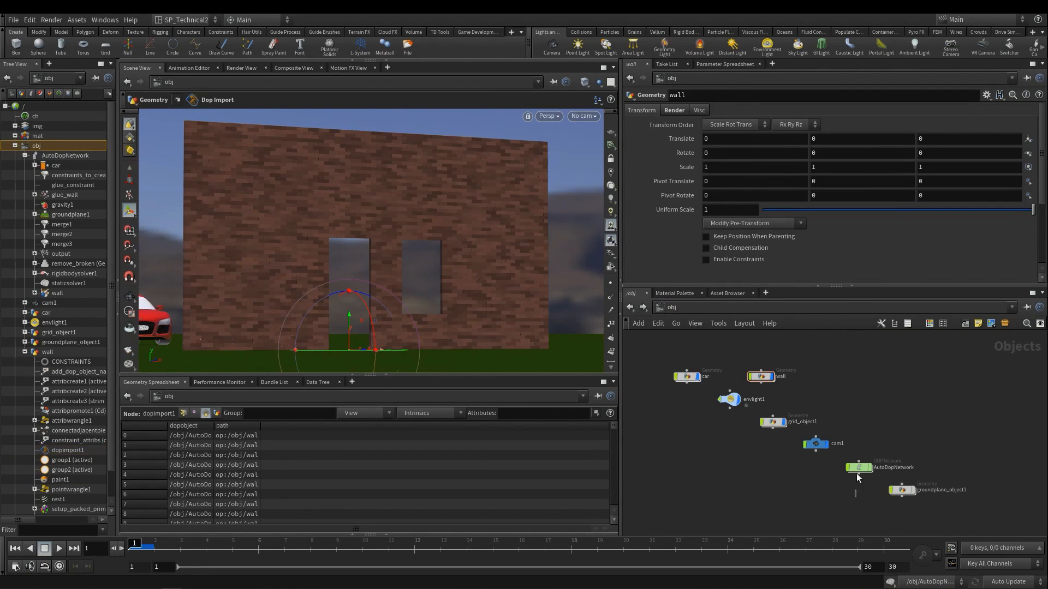
left_click(858, 468)
key("ctrl")
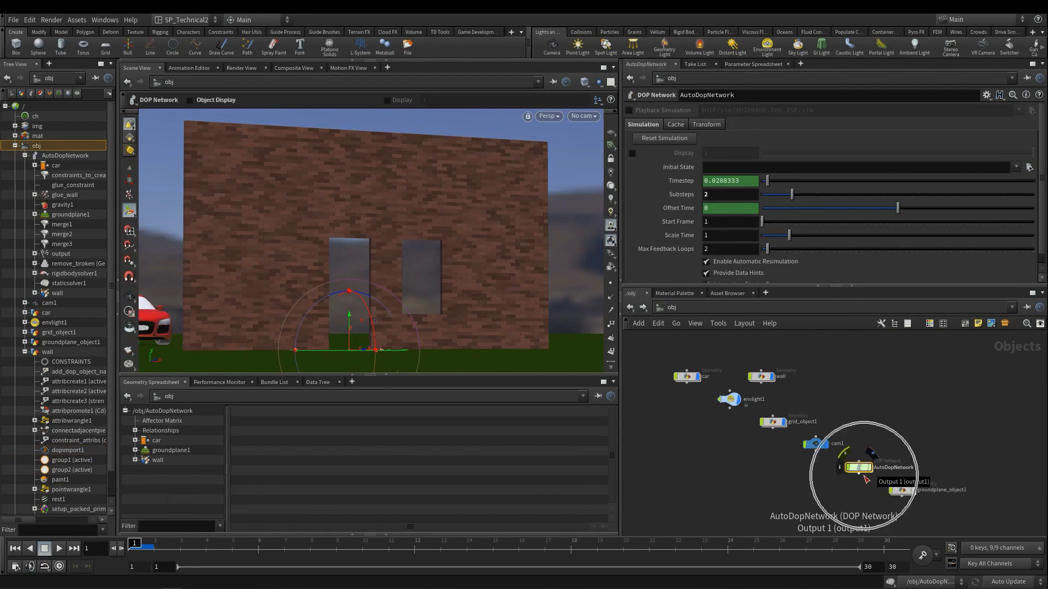
left_click(629, 111)
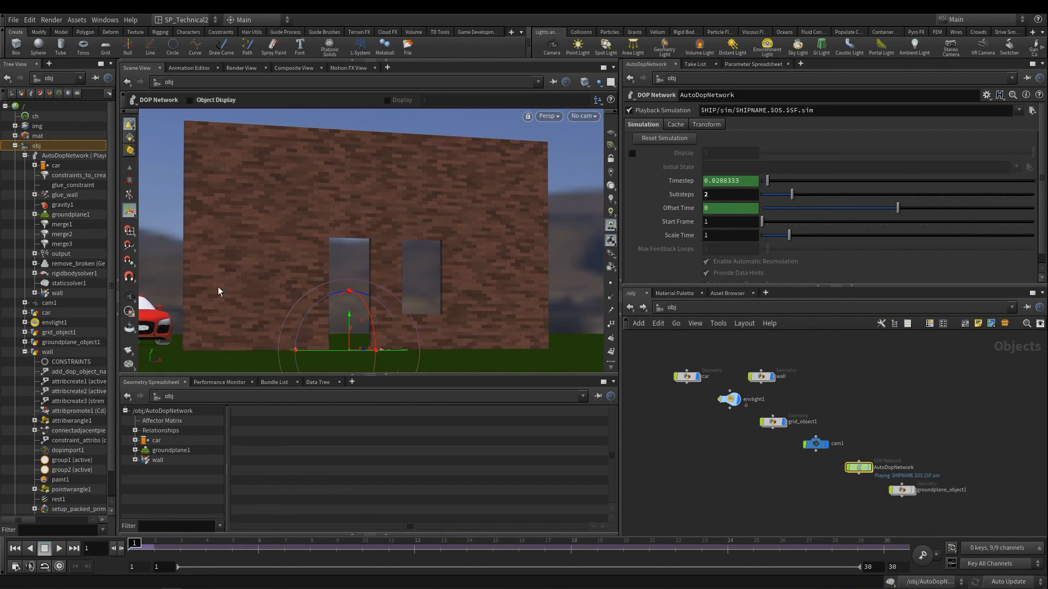
- Scrub through the cached simulation with the view tool active and return to frame 1
left_click(132, 292)
key("ctrl")
left_click_drag(350, 551, 131, 557)
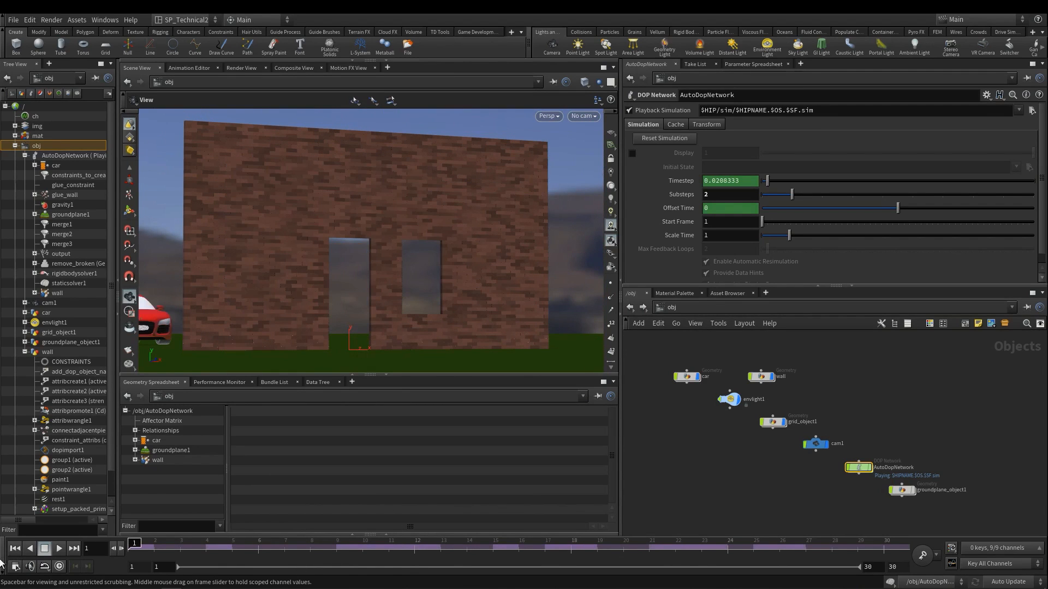
left_click(129, 351)
left_click(235, 502)
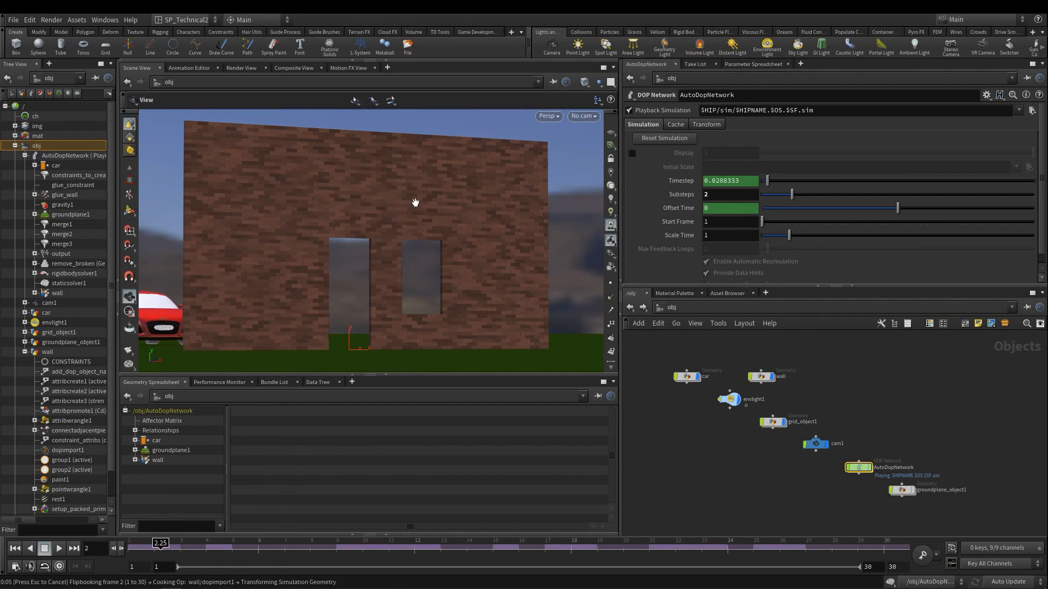
key("Escape")
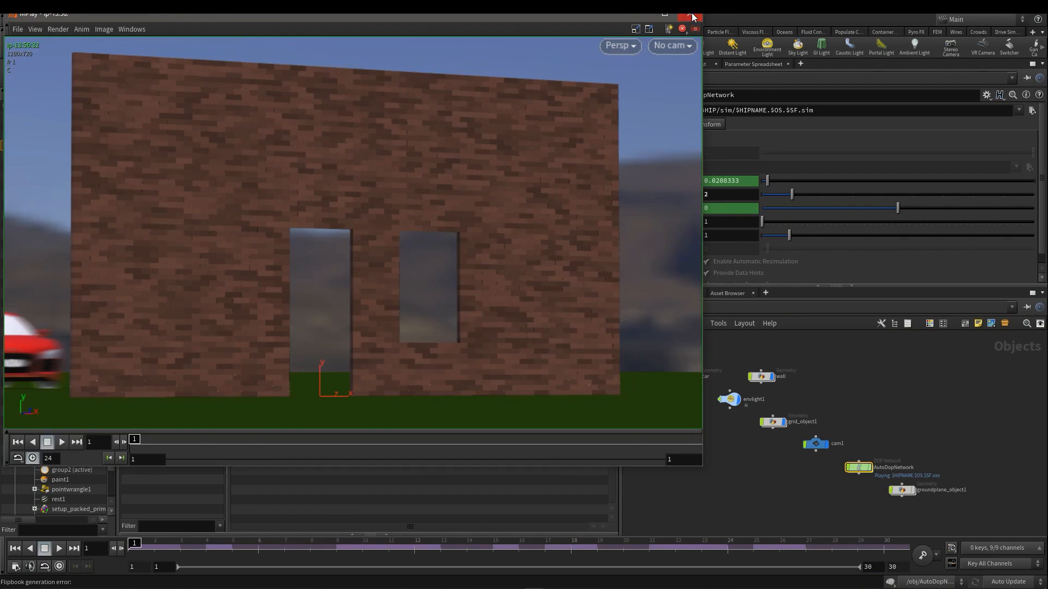
left_click(691, 17)
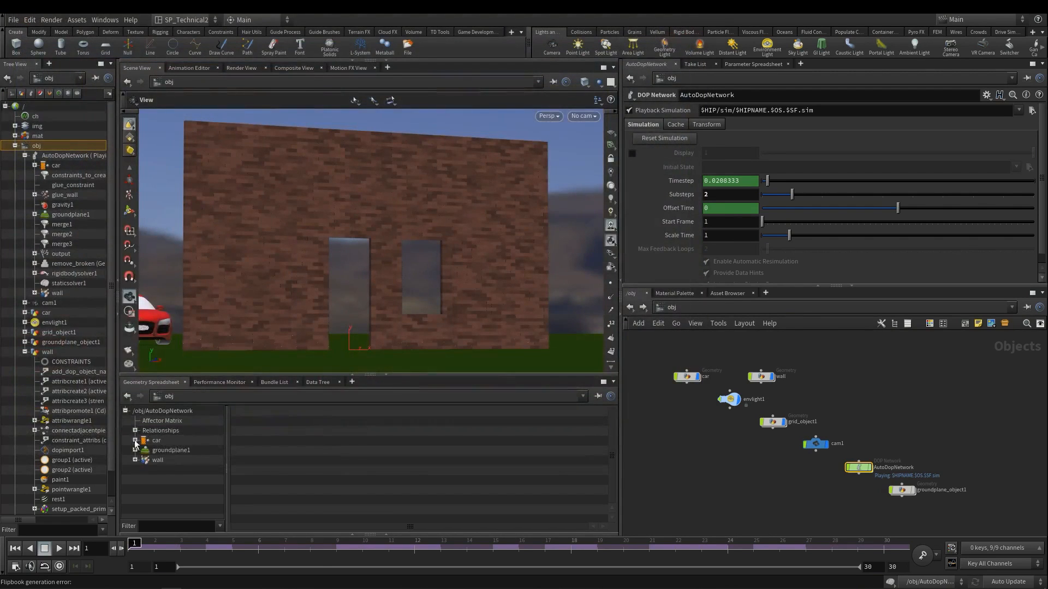
- Render a flipbook of the wall simulation with motion blur turned off, and play the resulting sequence
left_click(129, 352)
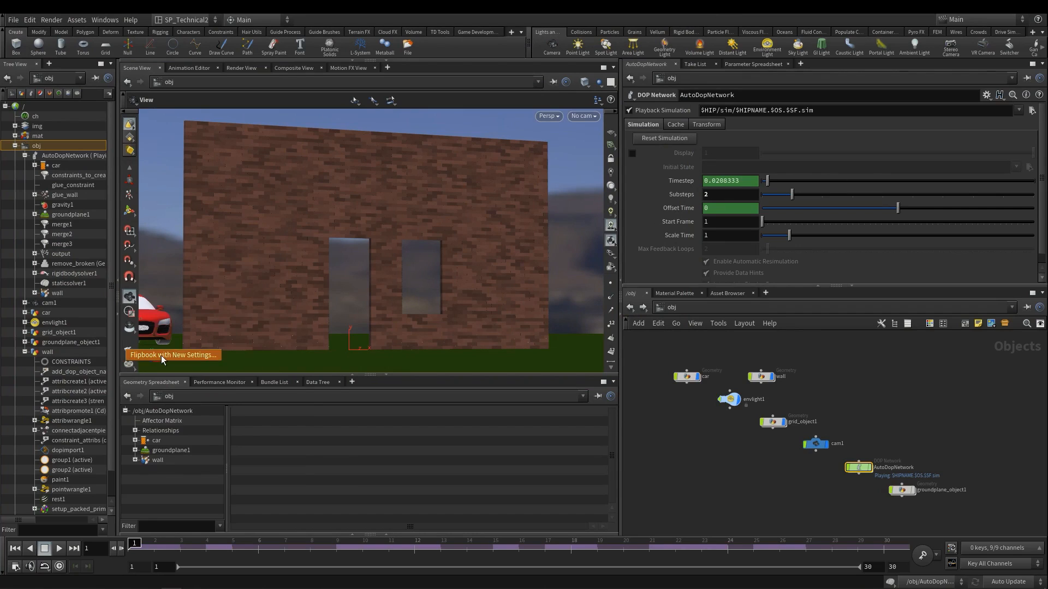
left_click(160, 355)
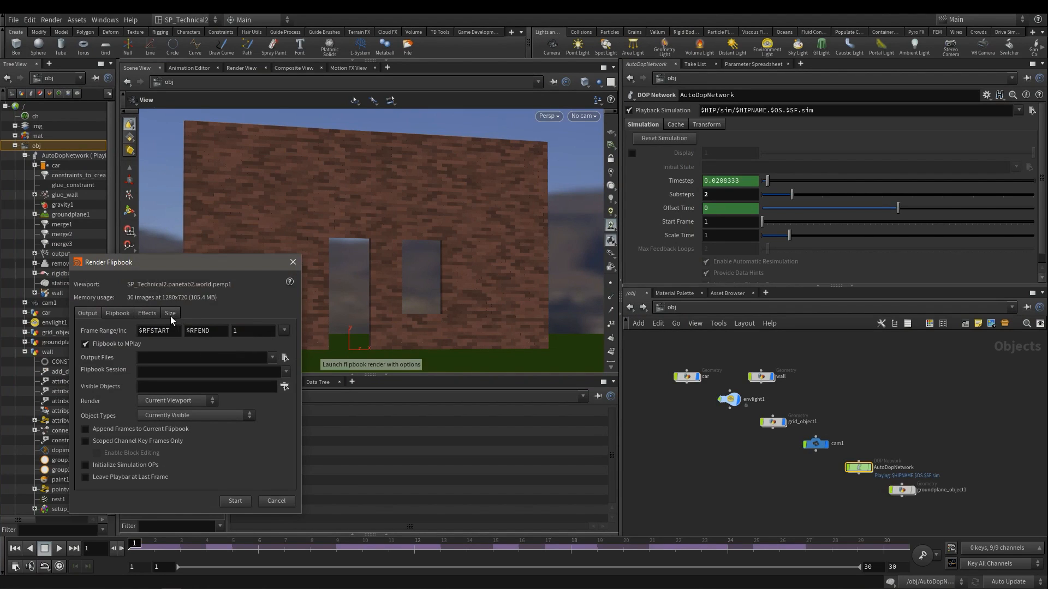
left_click(144, 314)
left_click(90, 355)
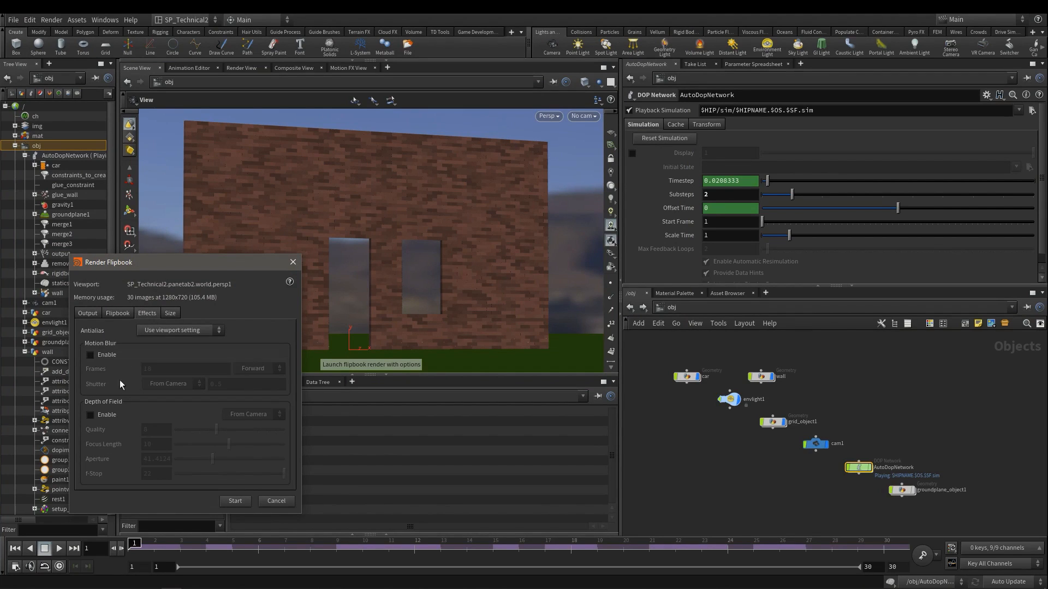
left_click(235, 500)
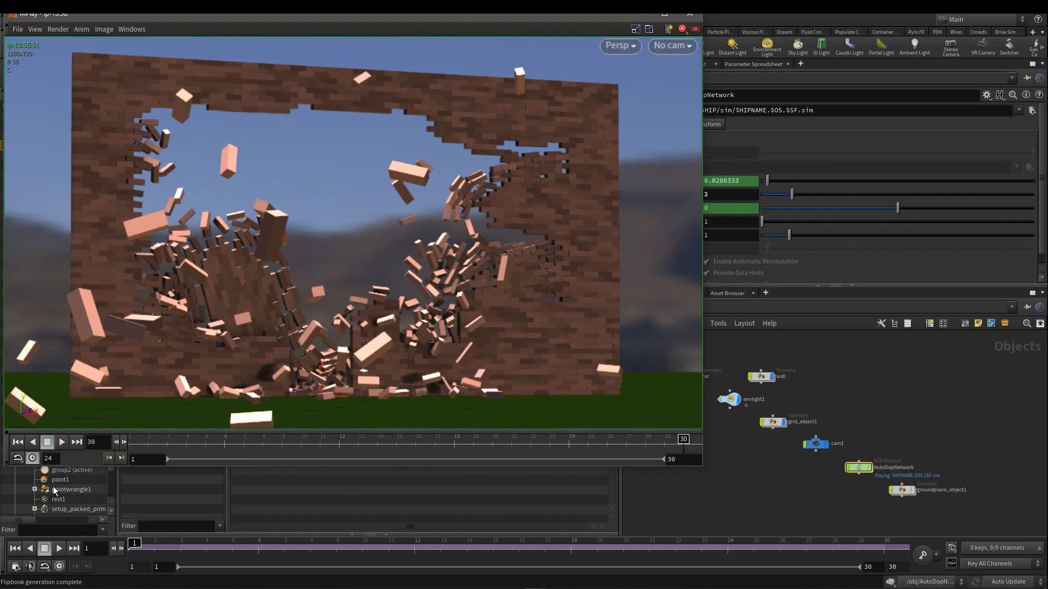
left_click_drag(195, 17, 234, 26)
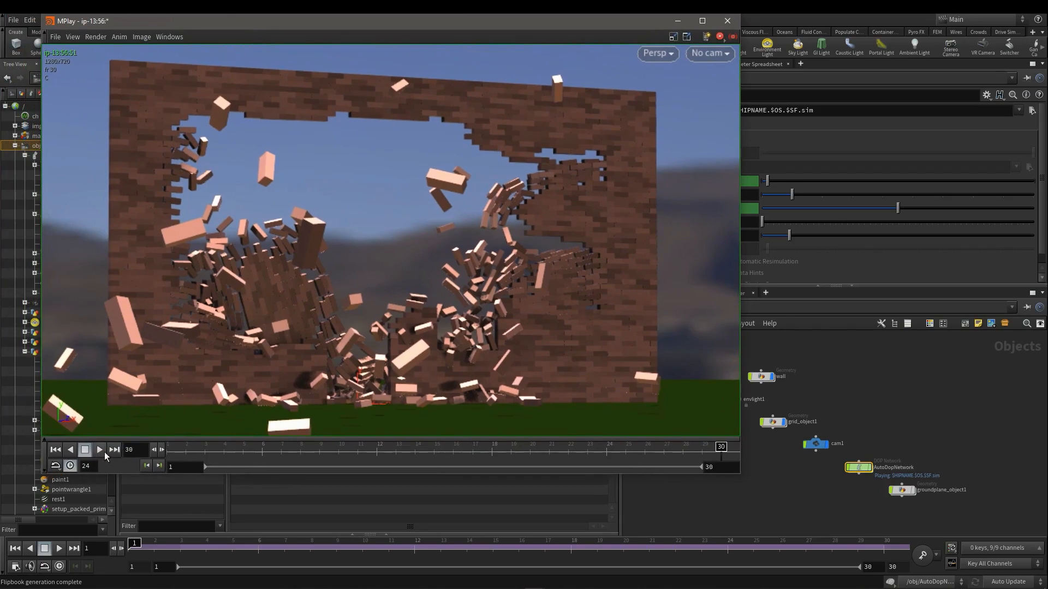
left_click(99, 451)
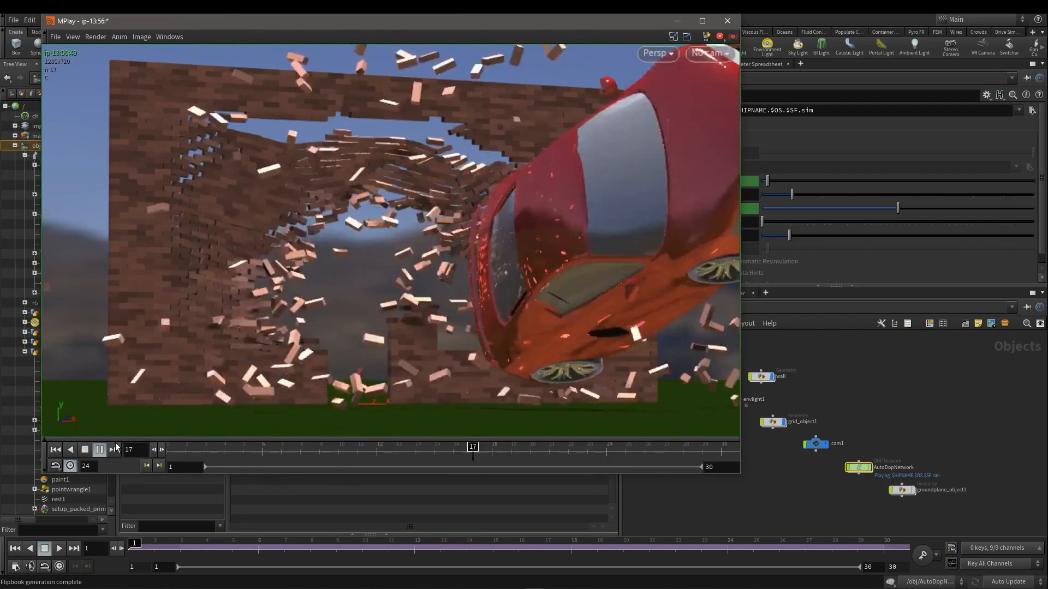